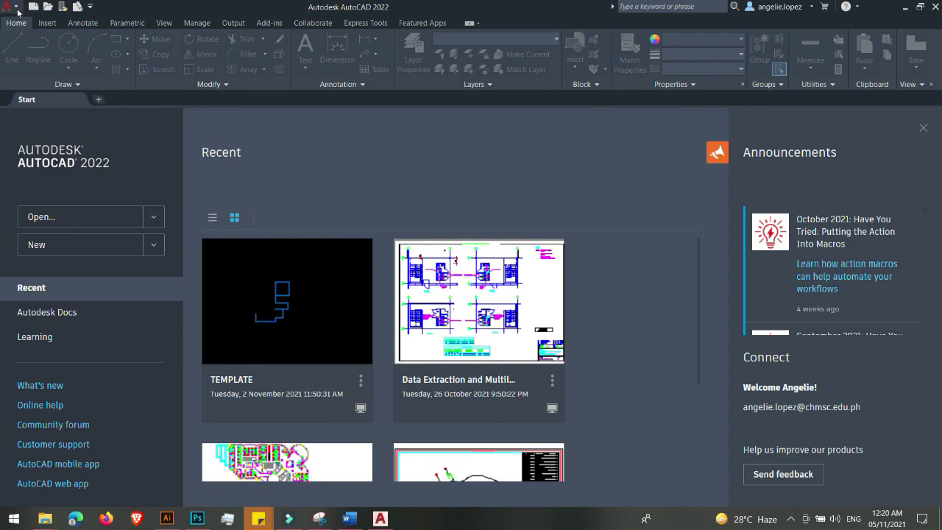
# - Create a new drawing with no template, using metric units
pyautogui.click(11, 7)
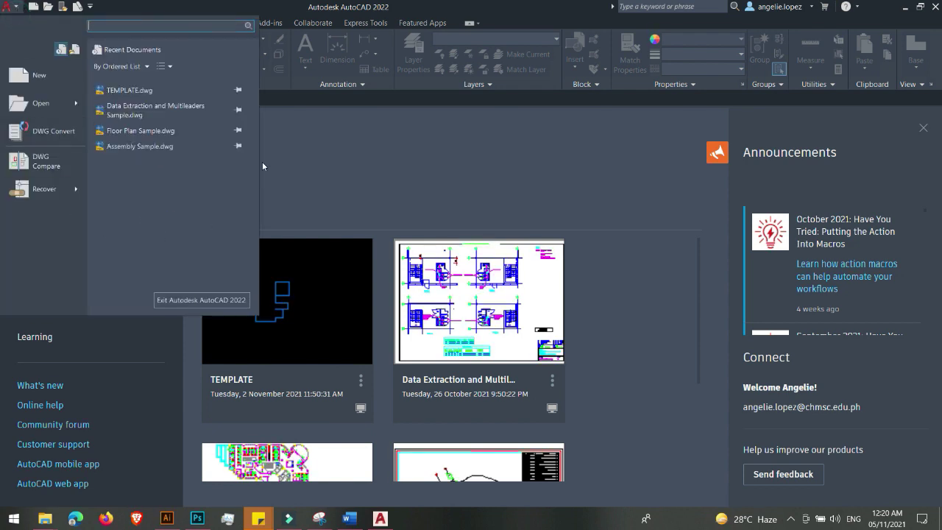
pyautogui.click(54, 78)
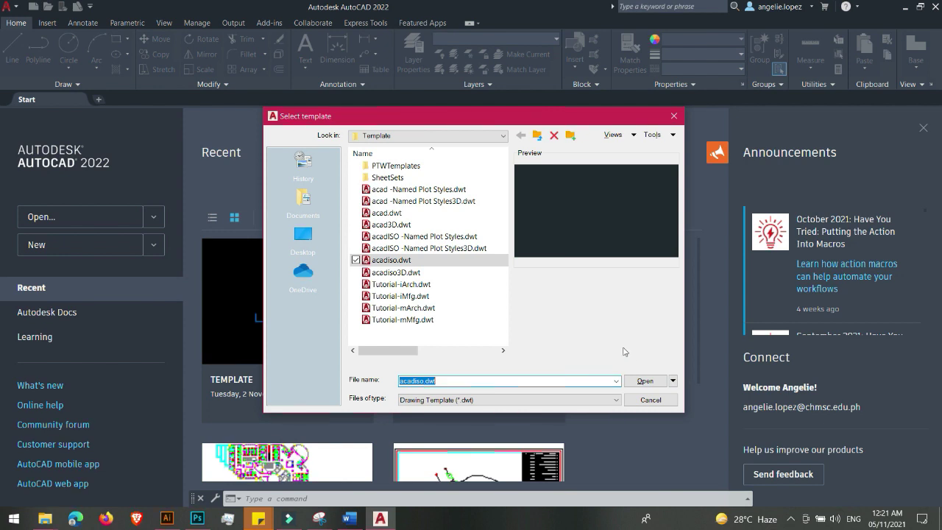
pyautogui.click(674, 382)
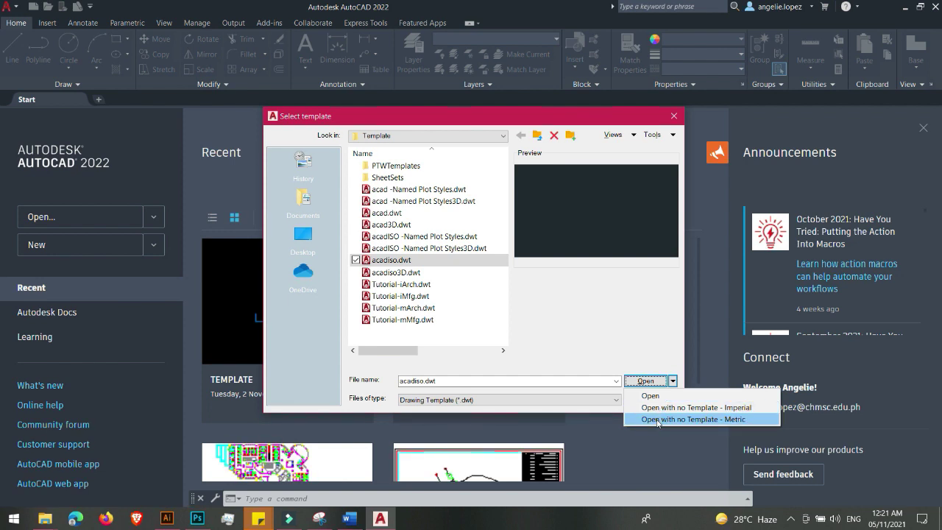
pyautogui.click(658, 420)
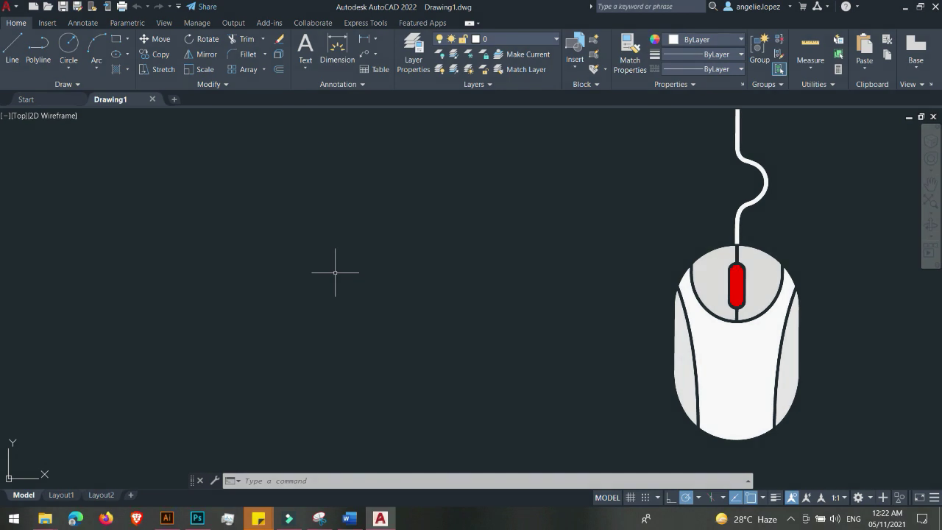
# - Pan and zoom around the origin of the empty drawing to examine the model space
pyautogui.moveTo(335, 272)
pyautogui.mouseDown(button='middle')
pyautogui.moveTo(555, 274)
pyautogui.moveTo(532, 225)
pyautogui.moveTo(490, 182)
pyautogui.moveTo(337, 164)
pyautogui.moveTo(633, 193)
pyautogui.moveTo(446, 191)
pyautogui.moveTo(549, 191)
pyautogui.mouseUp(button='middle')
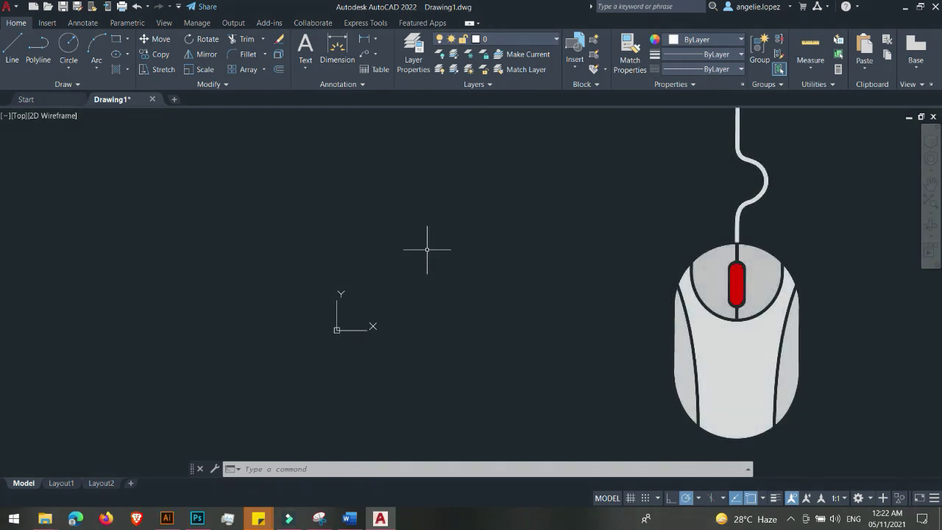
pyautogui.scroll(-5, 427, 249)
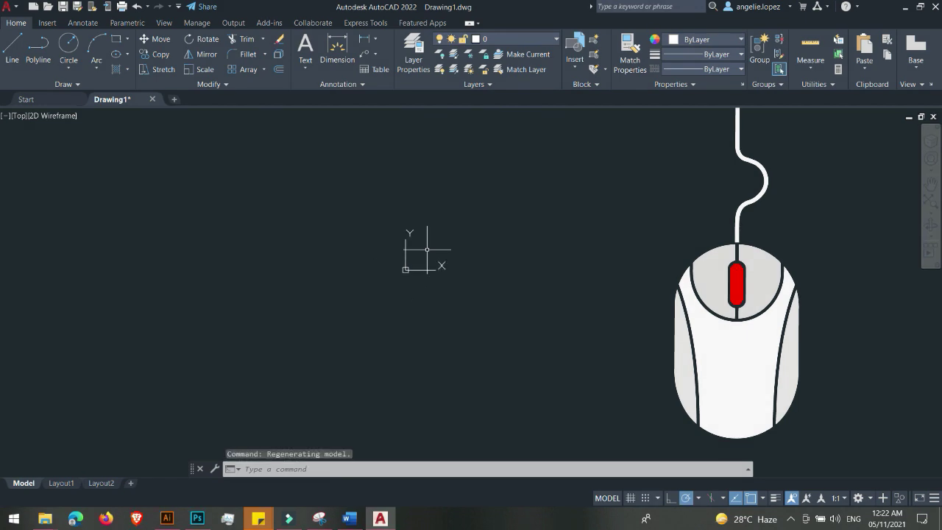
pyautogui.scroll(10, 427, 249)
pyautogui.scroll(-5, 426, 249)
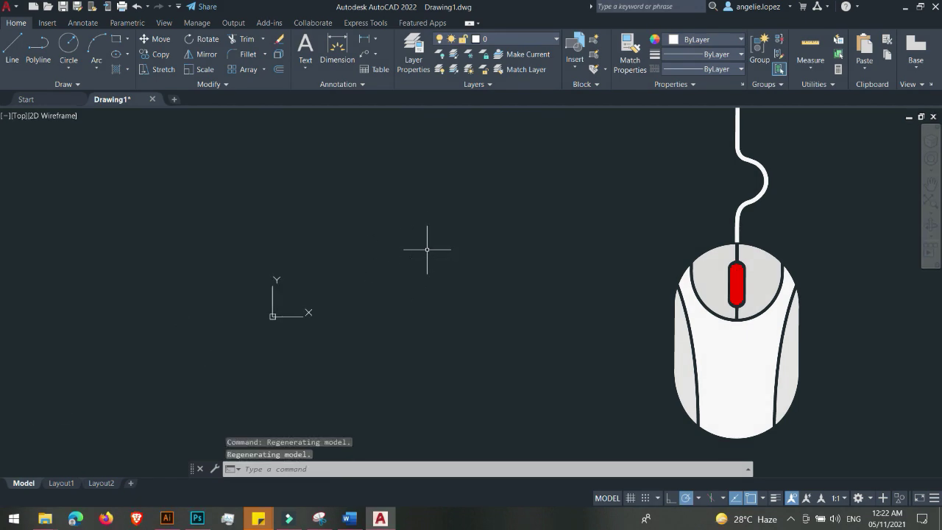
pyautogui.scroll(3, 427, 249)
pyautogui.scroll(-3, 427, 250)
pyautogui.scroll(4, 427, 249)
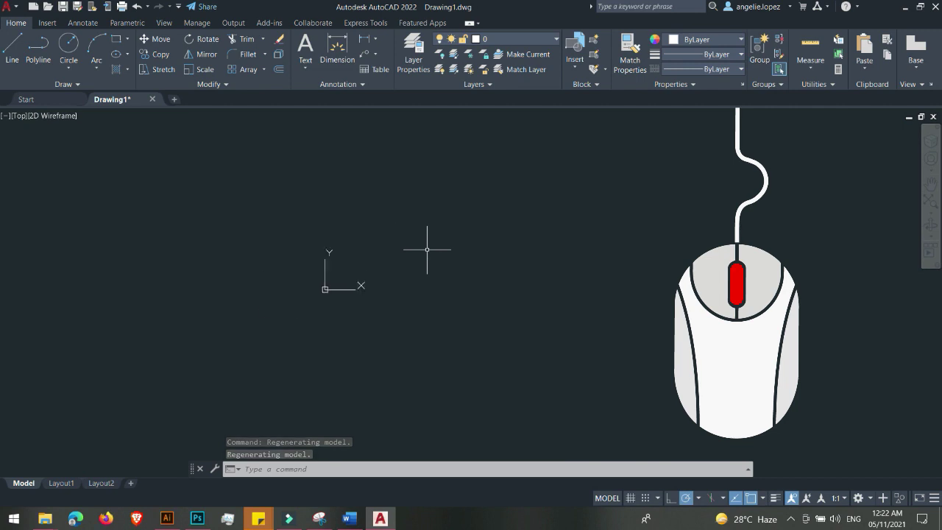
pyautogui.moveTo(432, 248); pyautogui.dragTo(344, 269, button='middle')
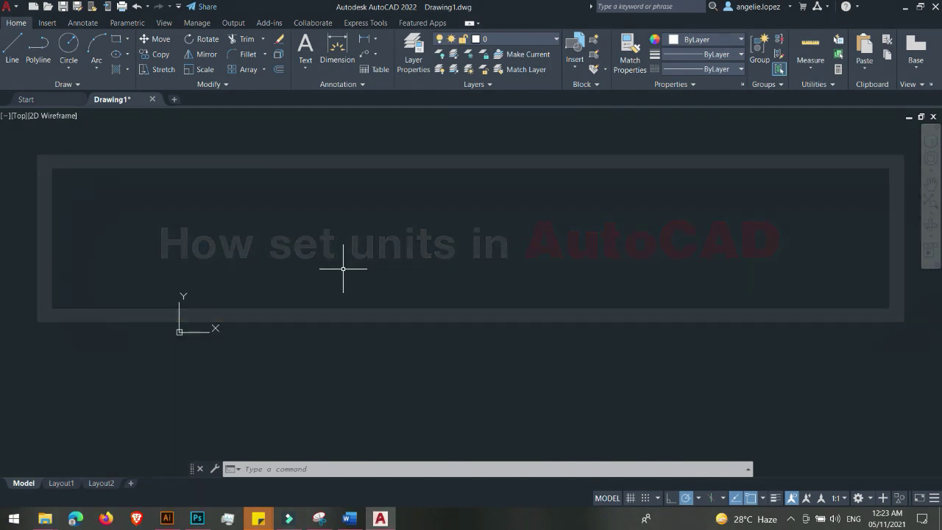
# - Review the length precision options in the drawing units and accept Decimal, 0.0000 and Millimeters
pyautogui.write('uni')
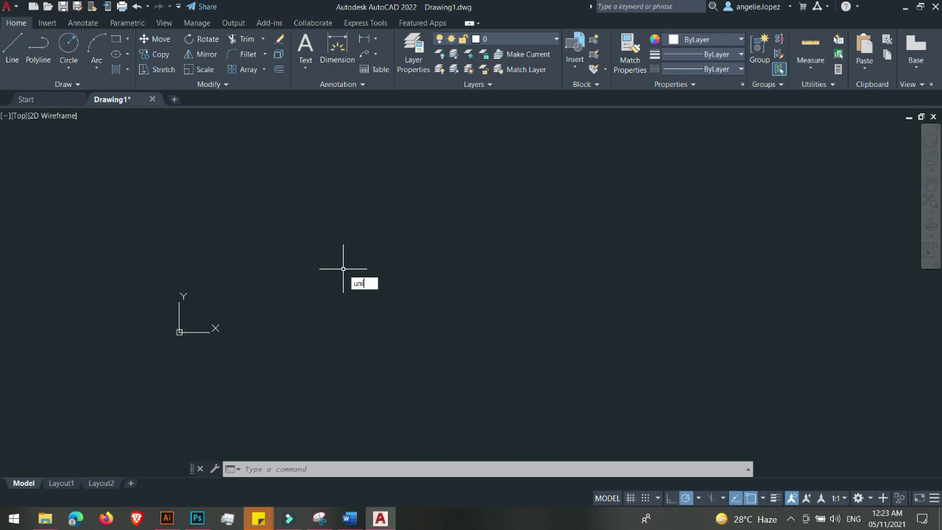
pyautogui.write('t')
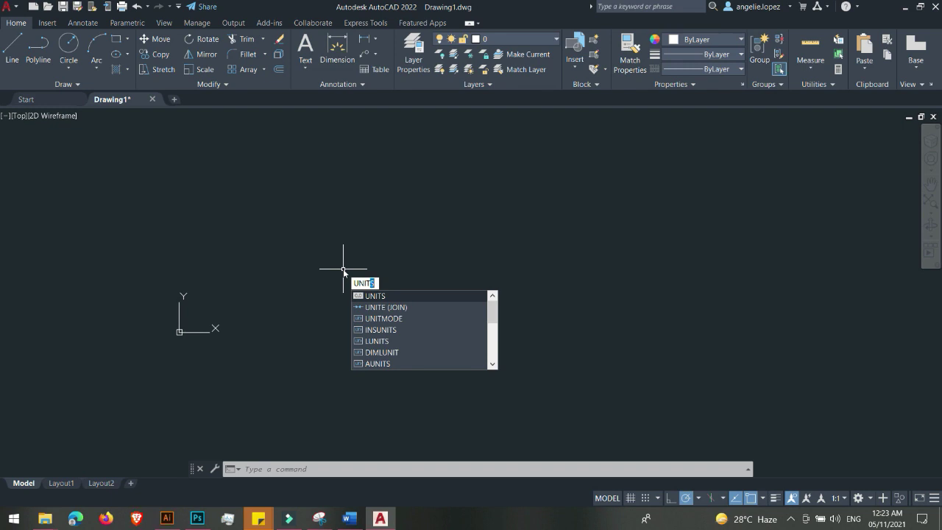
pyautogui.press('Return')
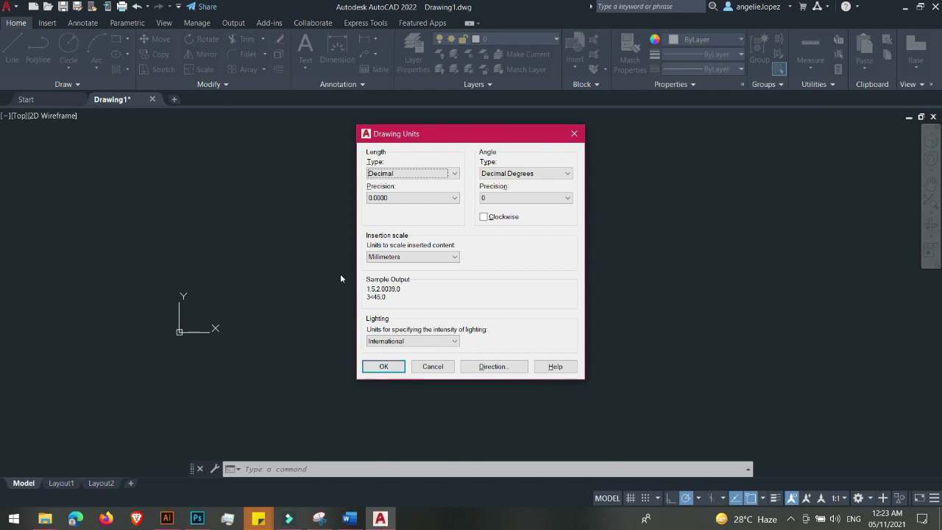
pyautogui.click(397, 199)
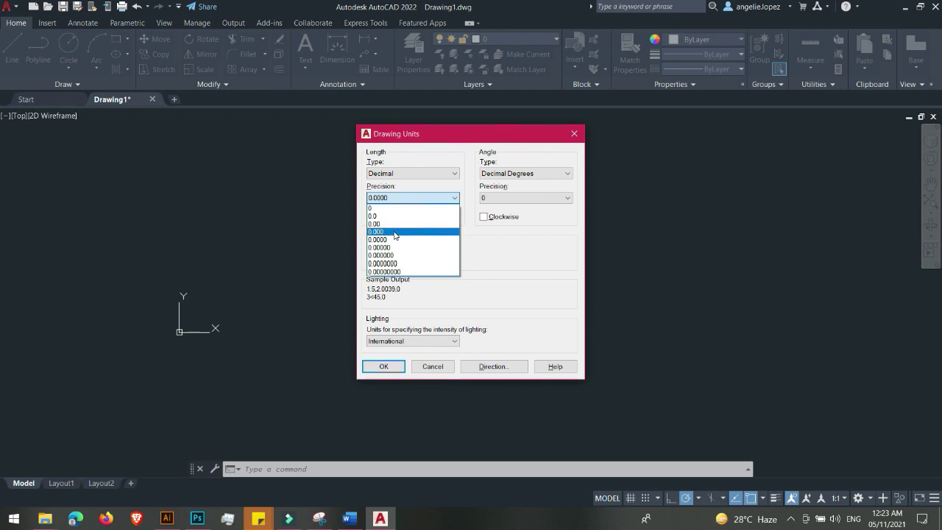
pyautogui.click(496, 259)
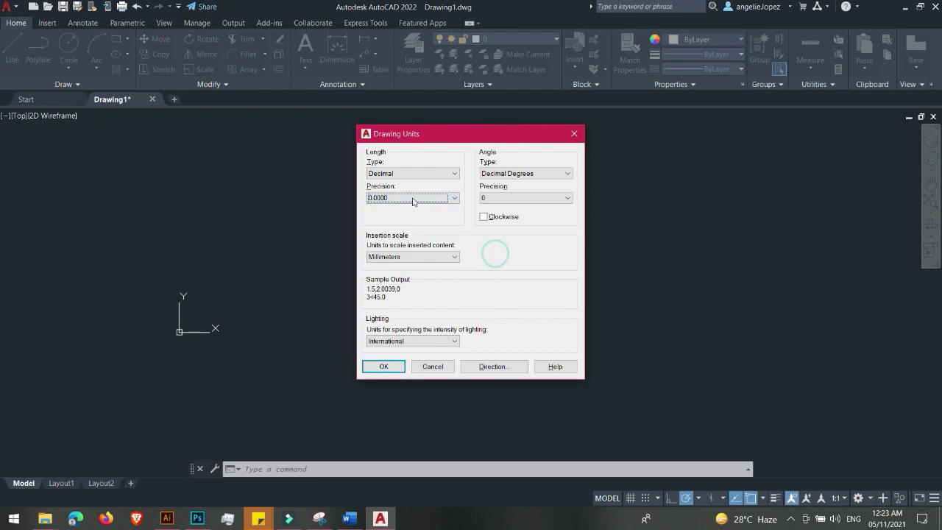
pyautogui.click(384, 366)
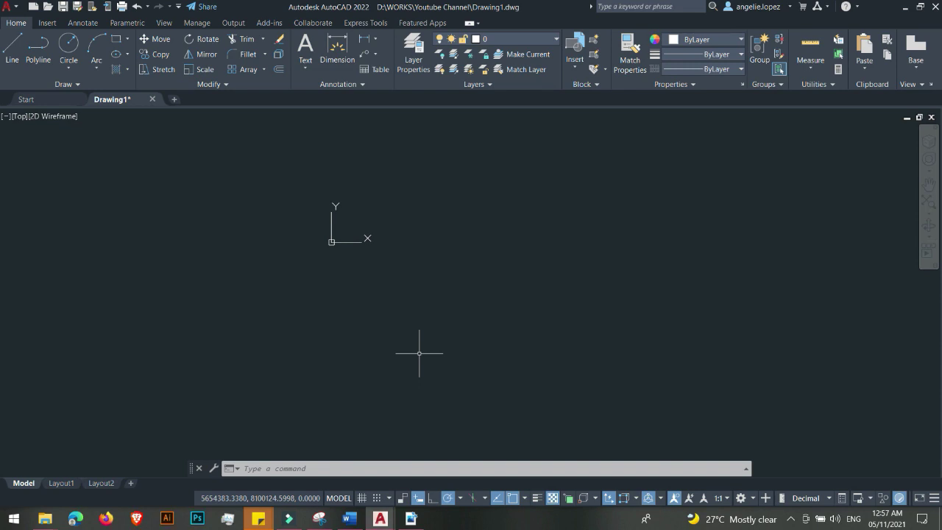
# - Switch to the FLOOR PLAN SAMPLE drawing and view the ground and second floor plans in model space
pyautogui.moveTo(380, 518)
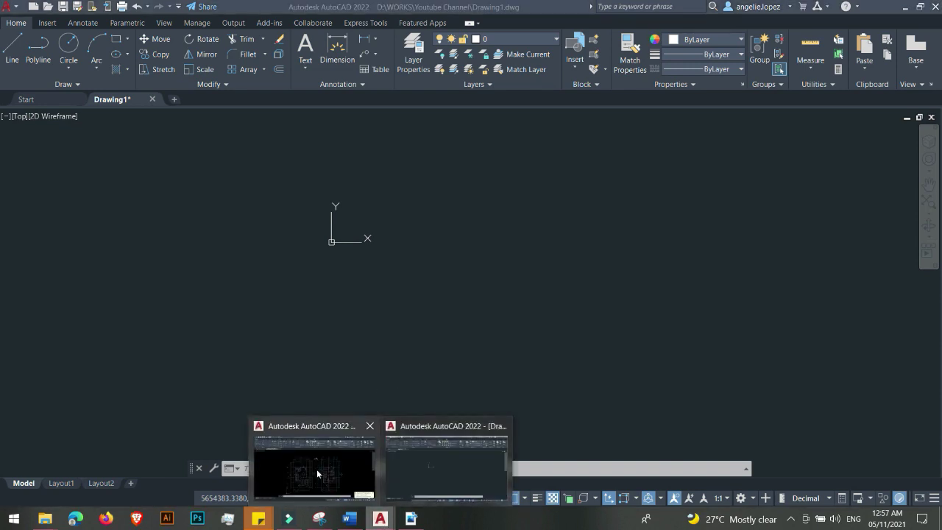
pyautogui.click(317, 469)
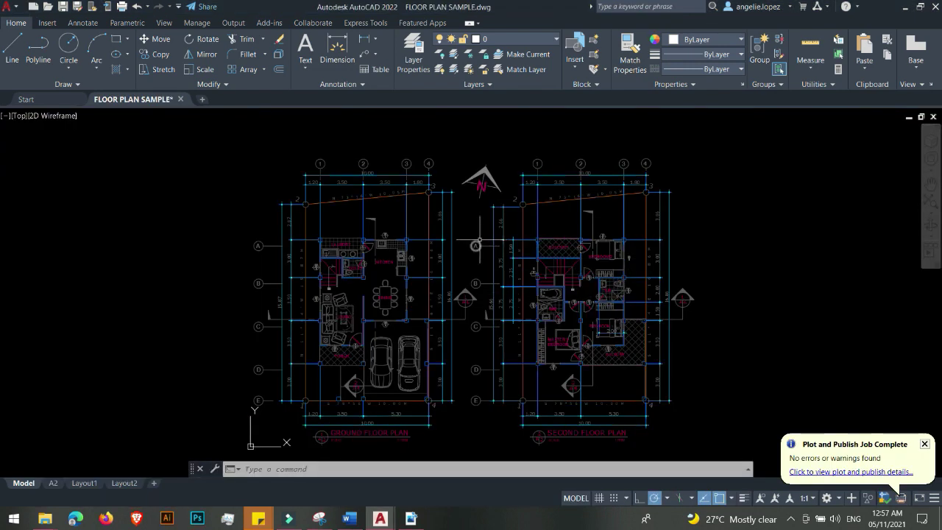
pyautogui.moveTo(479, 241); pyautogui.dragTo(487, 230, button='middle')
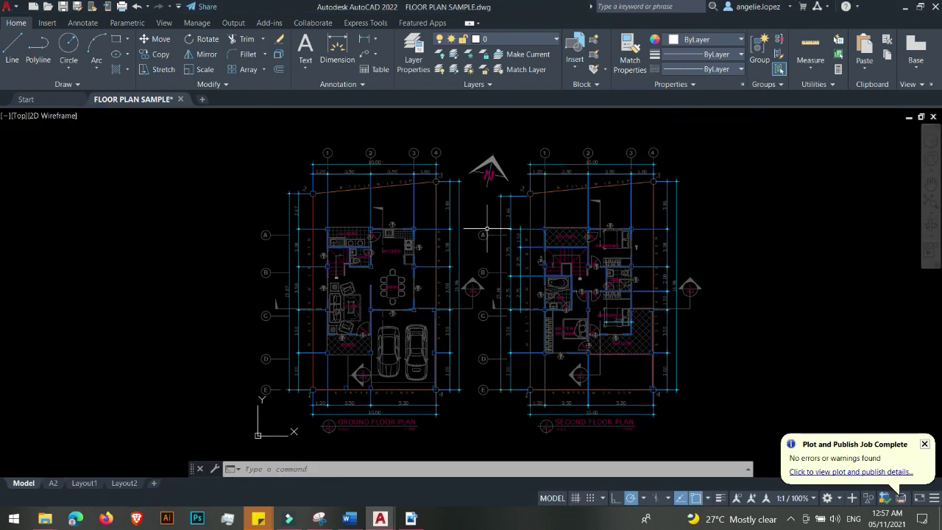
pyautogui.moveTo(486, 223); pyautogui.dragTo(483, 211, button='middle')
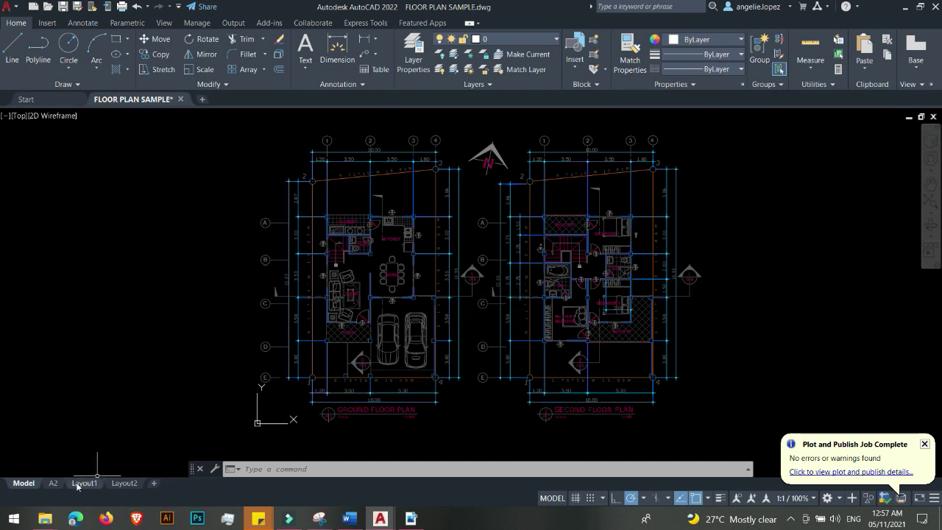
# - Open the A2 layout and examine both floor plans and the title block on the sheet
pyautogui.click(53, 483)
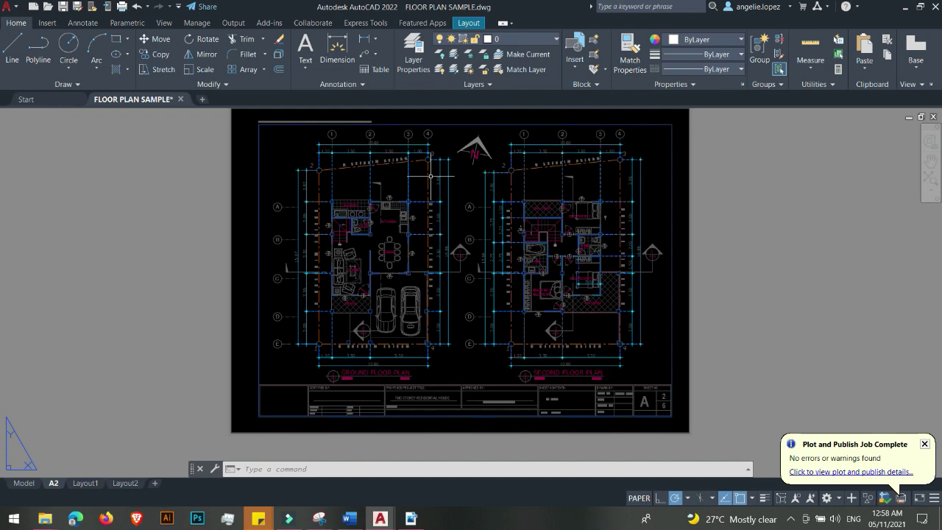
pyautogui.scroll(4, 305, 328)
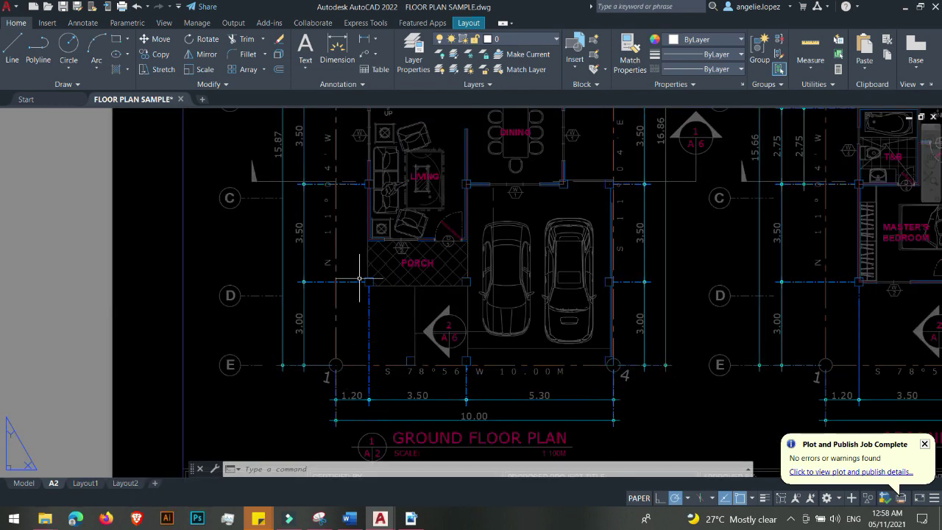
pyautogui.scroll(-4, 364, 263)
pyautogui.scroll(2, 383, 193)
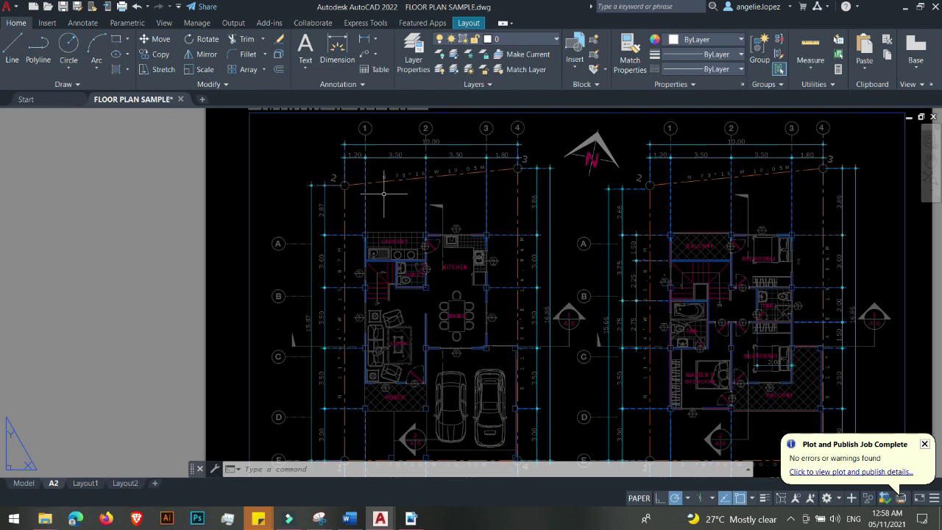
pyautogui.scroll(-4, 384, 194)
pyautogui.scroll(2, 383, 194)
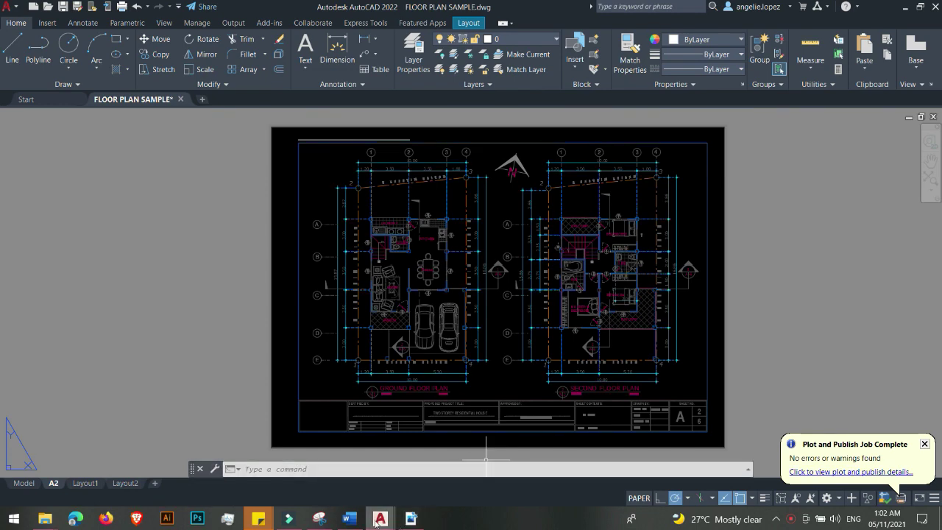
# - Switch back to Drawing1 and zoom to the extents to show the whole lot plan
pyautogui.moveTo(380, 518)
pyautogui.click(416, 477)
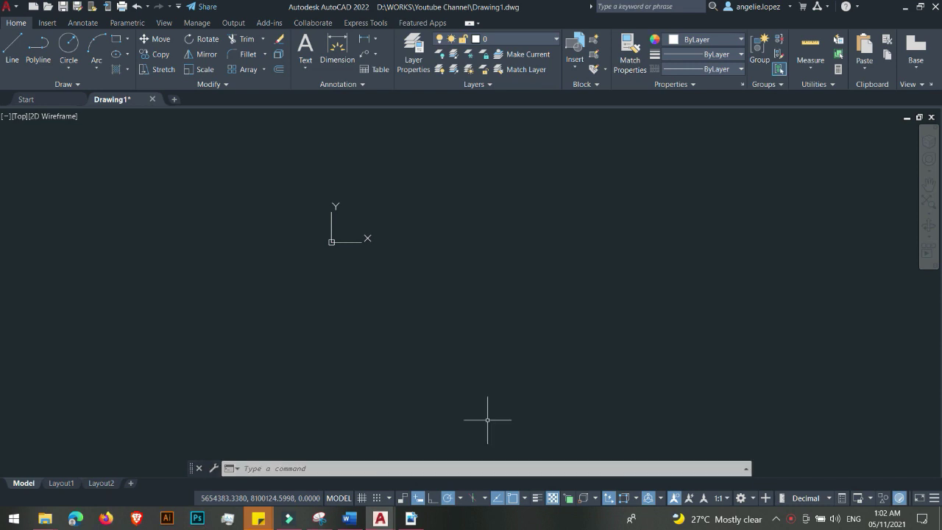
pyautogui.middleClick(499, 296)
pyautogui.middleClick(499, 296)
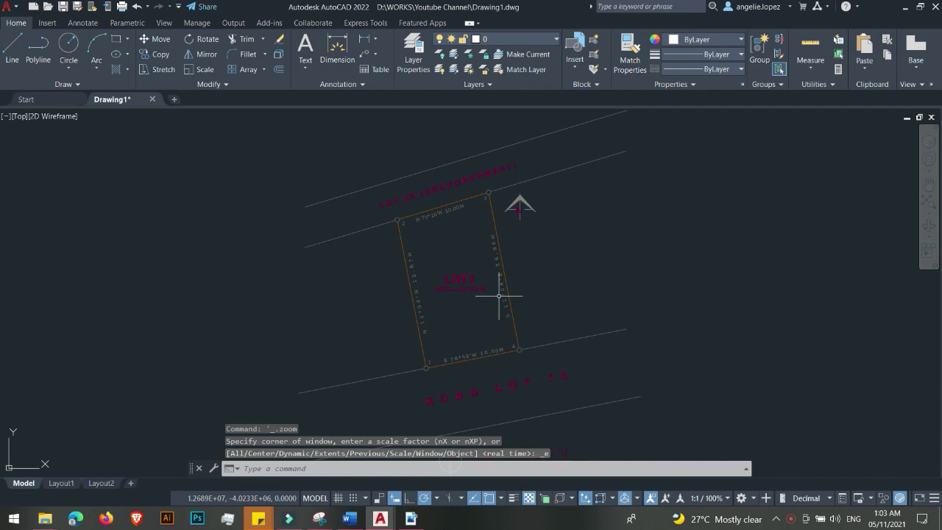
# - Examine the lot plan's boundary labels, road lot and title up close and as a whole
pyautogui.moveTo(484, 299); pyautogui.dragTo(483, 260, button='middle')
pyautogui.scroll(5, 479, 253)
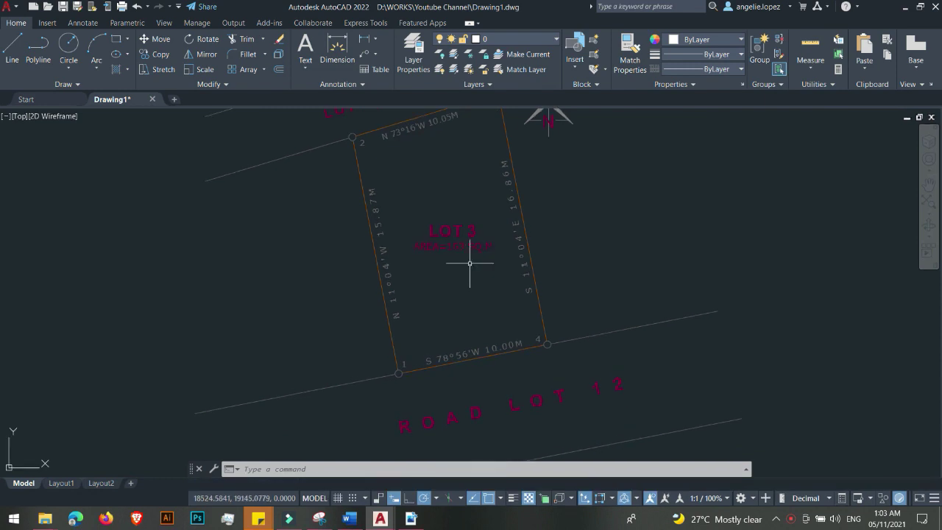
pyautogui.scroll(-6, 469, 263)
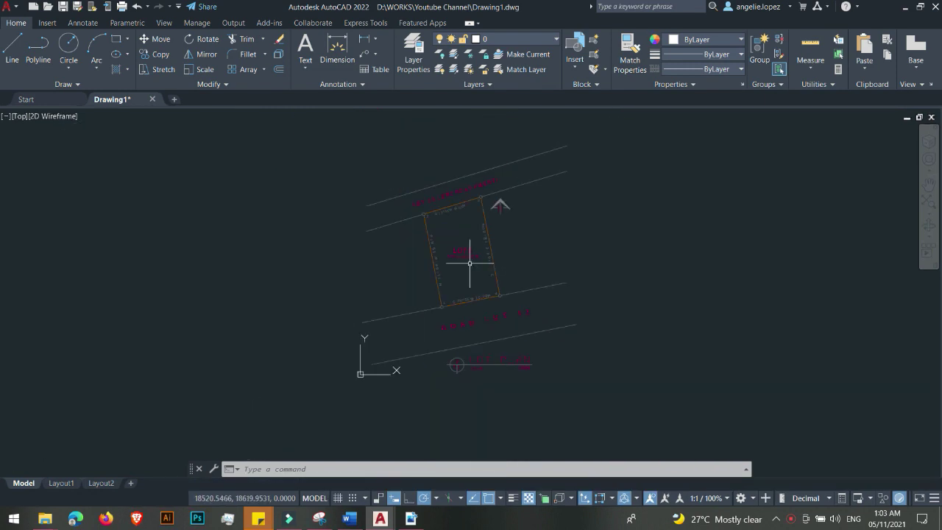
pyautogui.scroll(5, 475, 283)
pyautogui.scroll(-6, 470, 333)
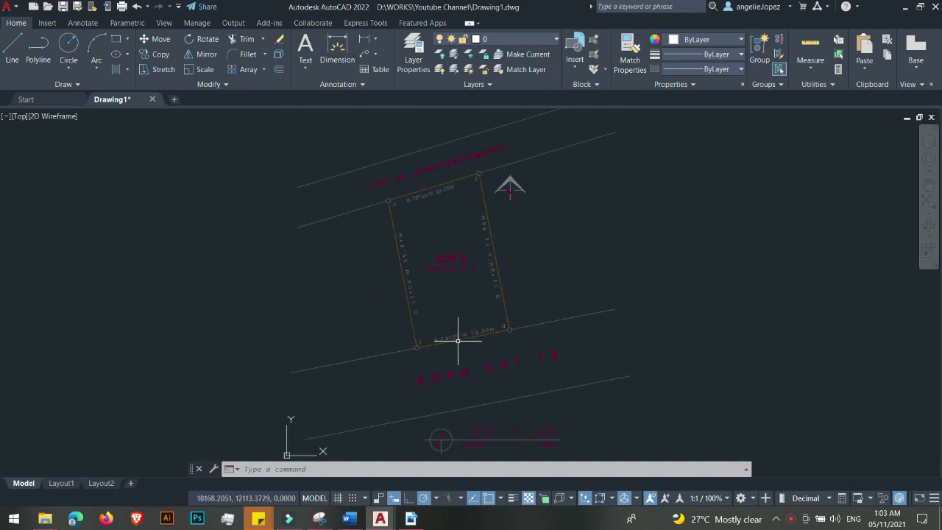
pyautogui.scroll(5, 457, 316)
pyautogui.scroll(-4, 463, 389)
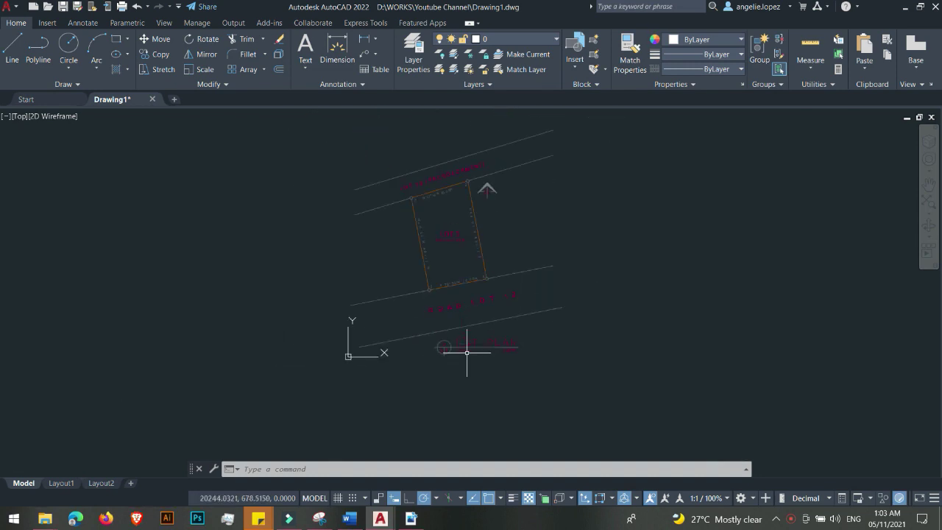
pyautogui.scroll(-2, 471, 357)
pyautogui.scroll(2, 485, 302)
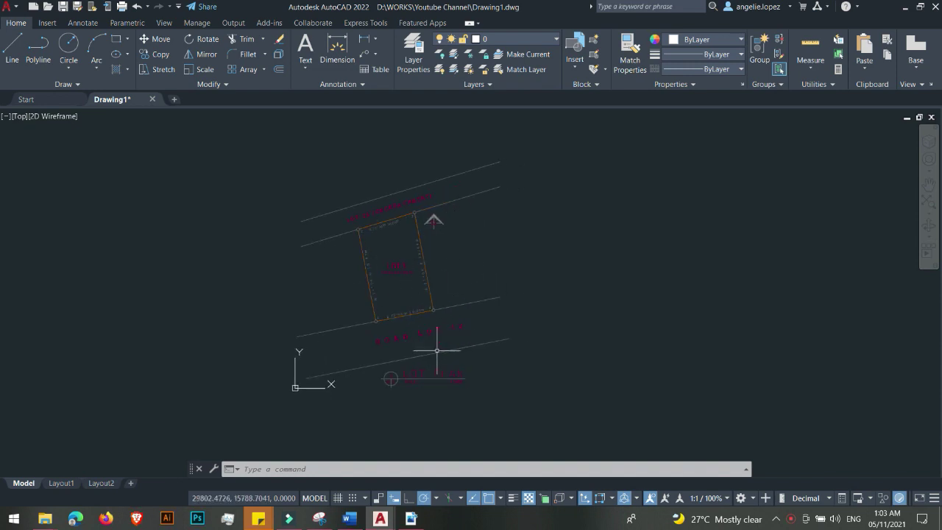
# - Select the whole lot plan and copy it horizontally, about 48,056 units along 0°, beside the original
pyautogui.click(581, 401)
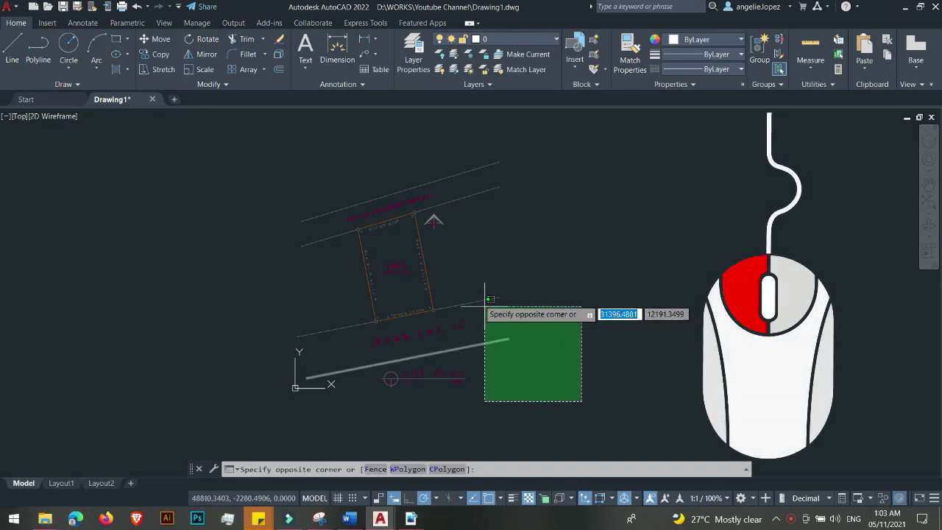
pyautogui.click(280, 134)
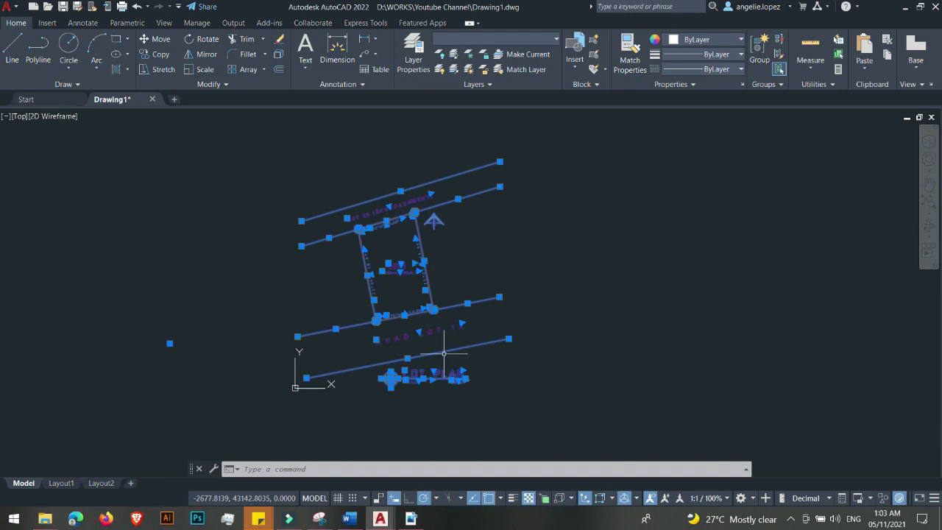
pyautogui.click(152, 58)
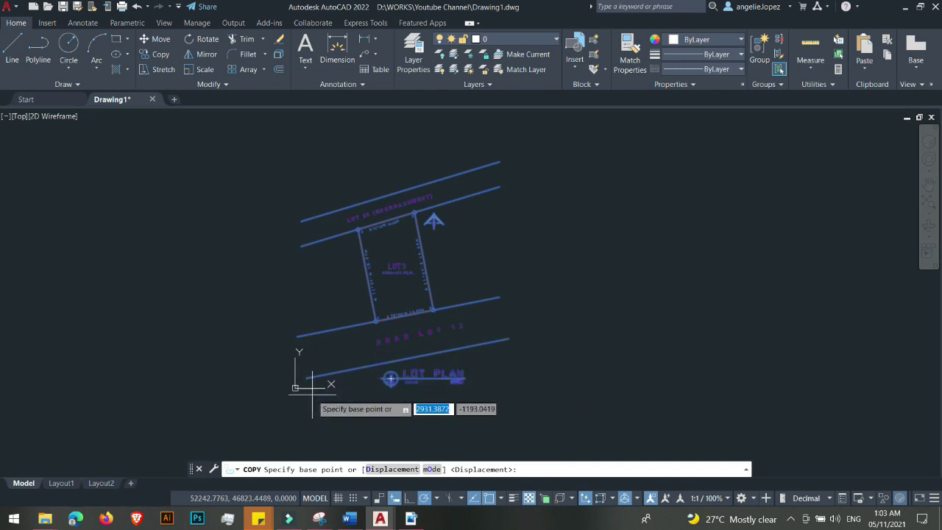
pyautogui.click(344, 345)
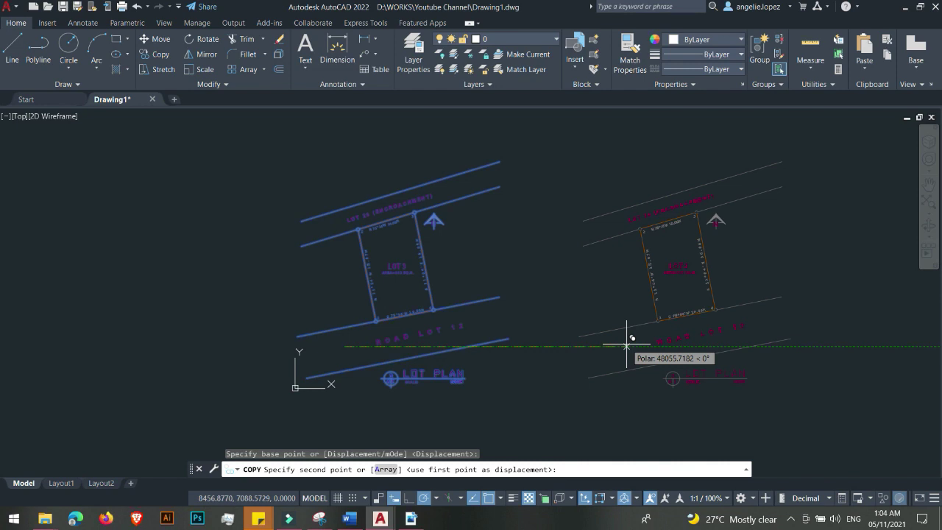
pyautogui.click(626, 345)
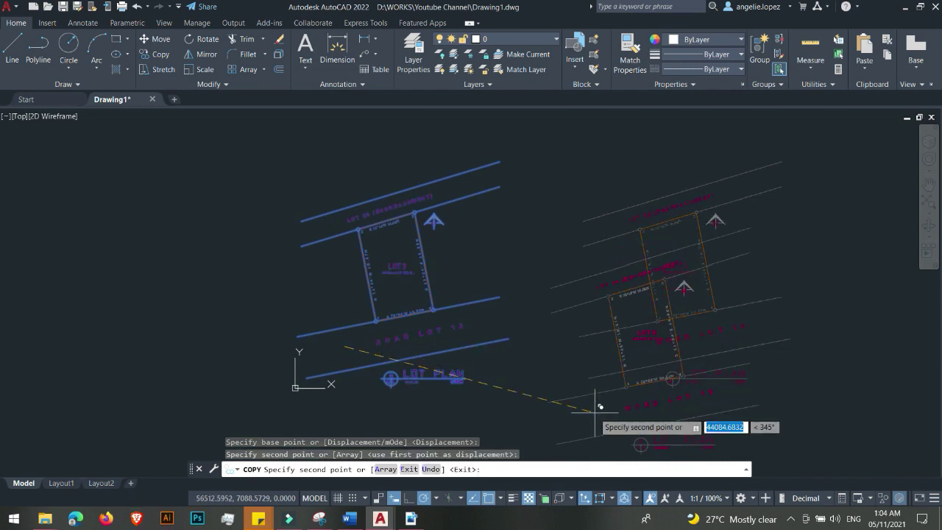
pyautogui.press('Escape')
# - Turn polar tracking off and back on, and check which status bar tools are enabled in the customization list
pyautogui.moveTo(704, 289); pyautogui.dragTo(520, 281, button='middle')
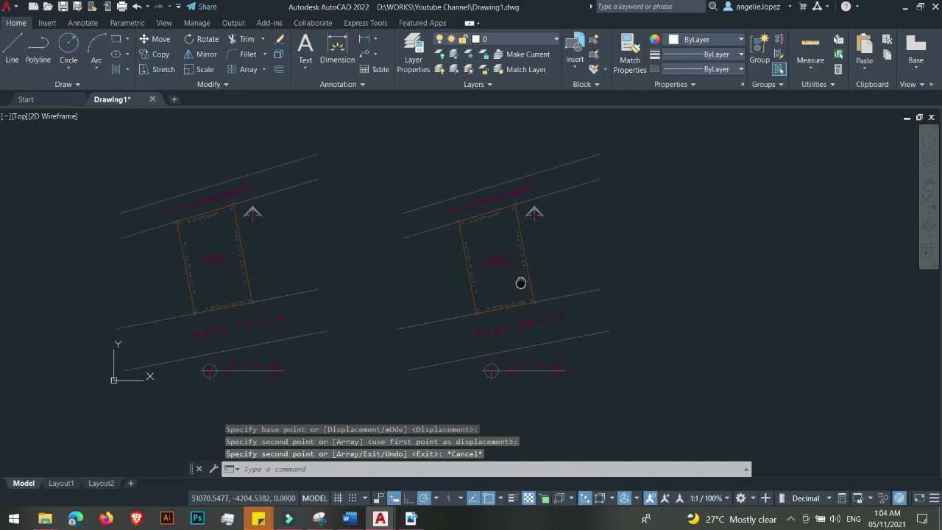
pyautogui.scroll(-6, 520, 281)
pyautogui.scroll(5, 514, 282)
pyautogui.moveTo(494, 275); pyautogui.dragTo(542, 284, button='middle')
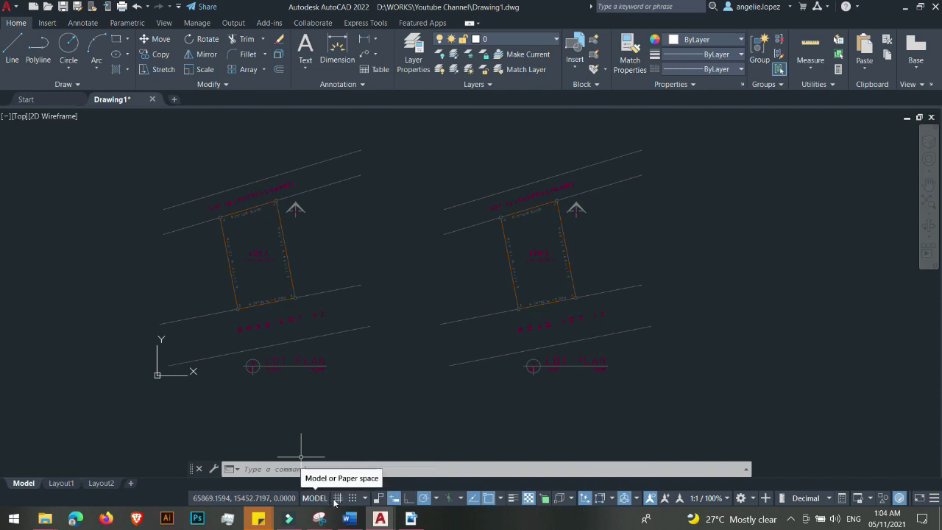
pyautogui.click(425, 499)
pyautogui.click(425, 499)
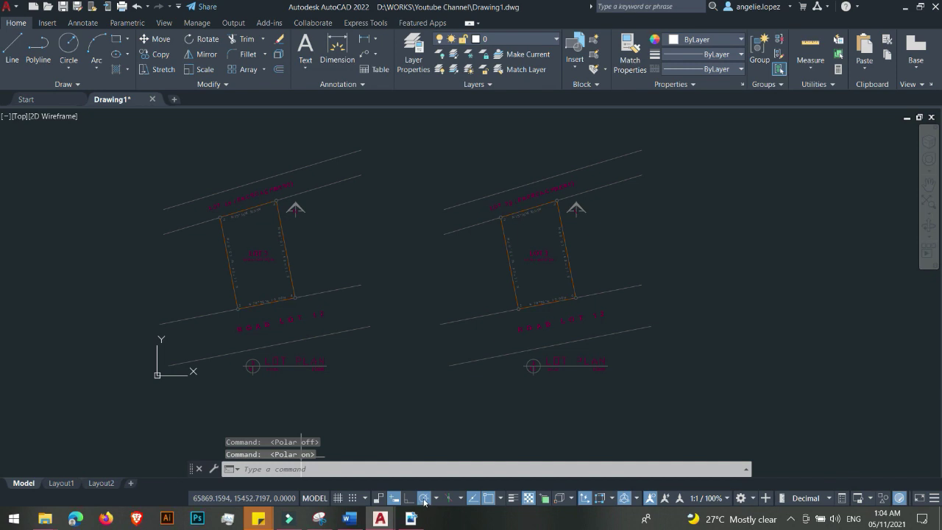
pyautogui.click(934, 499)
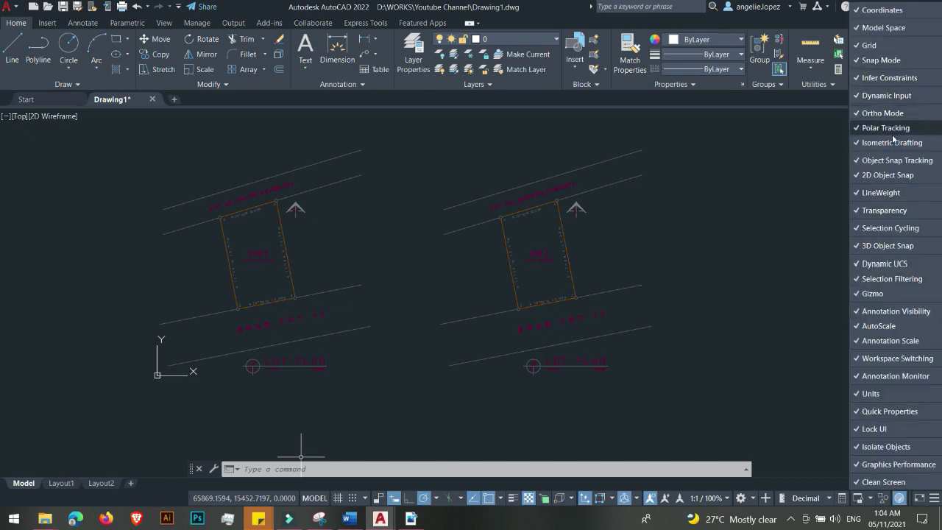
pyautogui.click(492, 453)
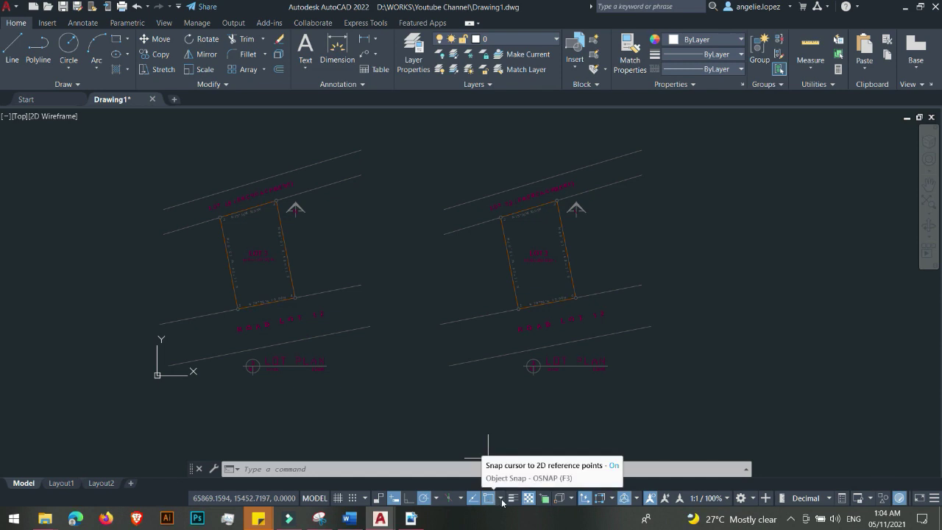
# - Enable the Midpoint object snap in addition to the active 2D object snaps
pyautogui.click(502, 501)
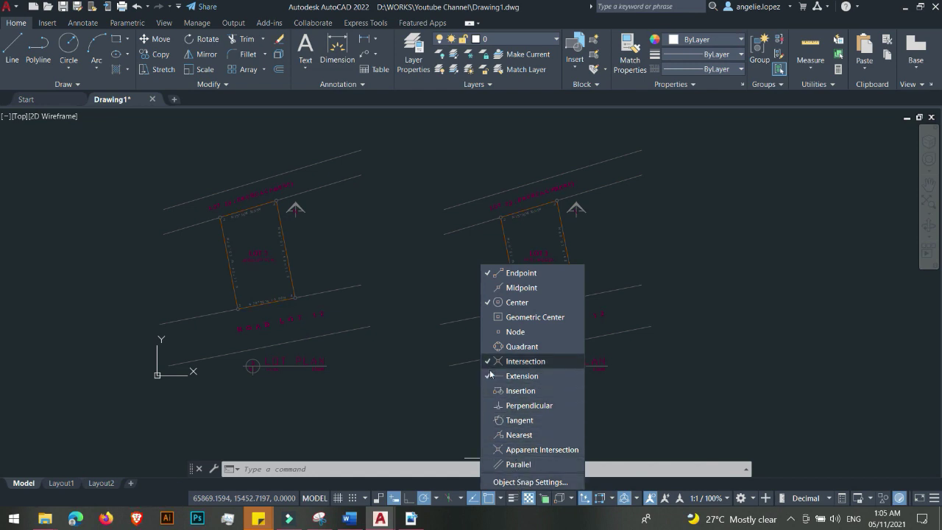
pyautogui.click(490, 287)
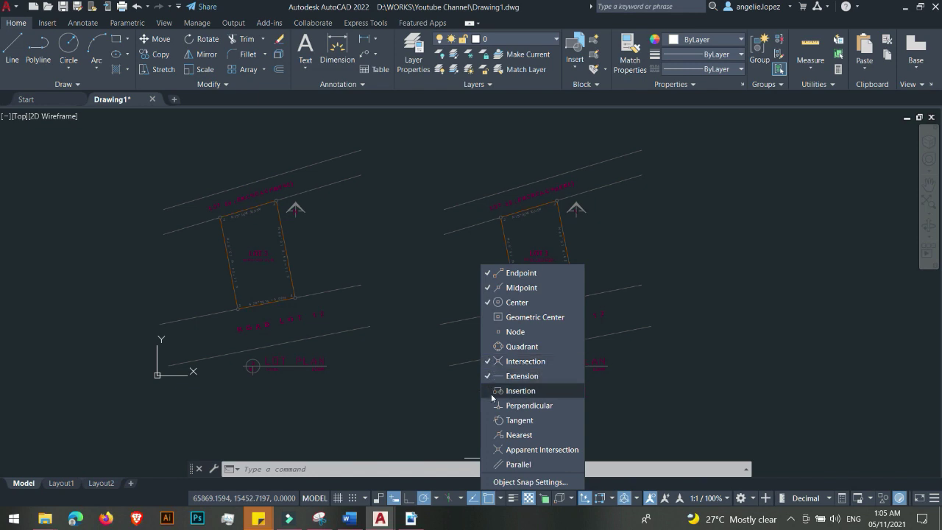
pyautogui.click(434, 375)
pyautogui.scroll(3, 546, 253)
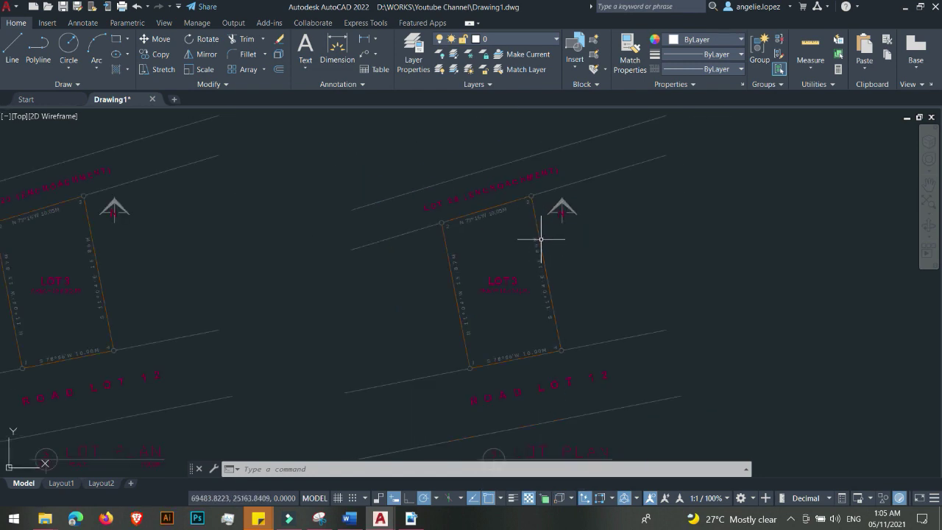
pyautogui.scroll(-1, 542, 298)
pyautogui.scroll(-2, 543, 280)
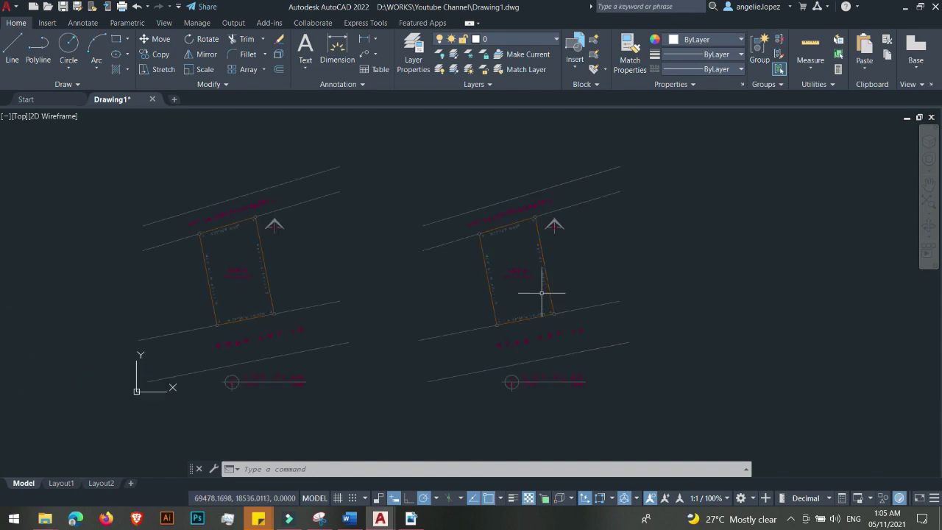
pyautogui.scroll(1, 543, 293)
pyautogui.scroll(-1, 480, 310)
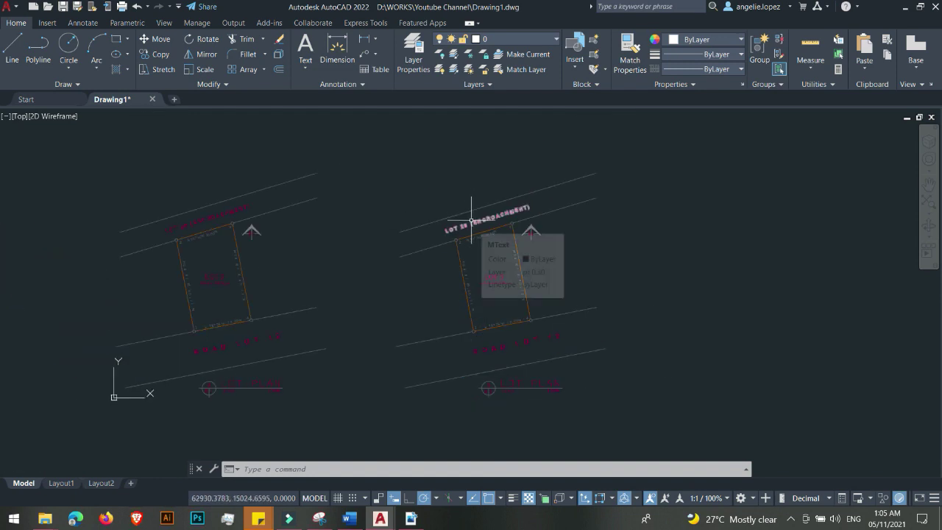
pyautogui.scroll(4, 472, 219)
pyautogui.click(456, 199)
pyautogui.click(385, 326)
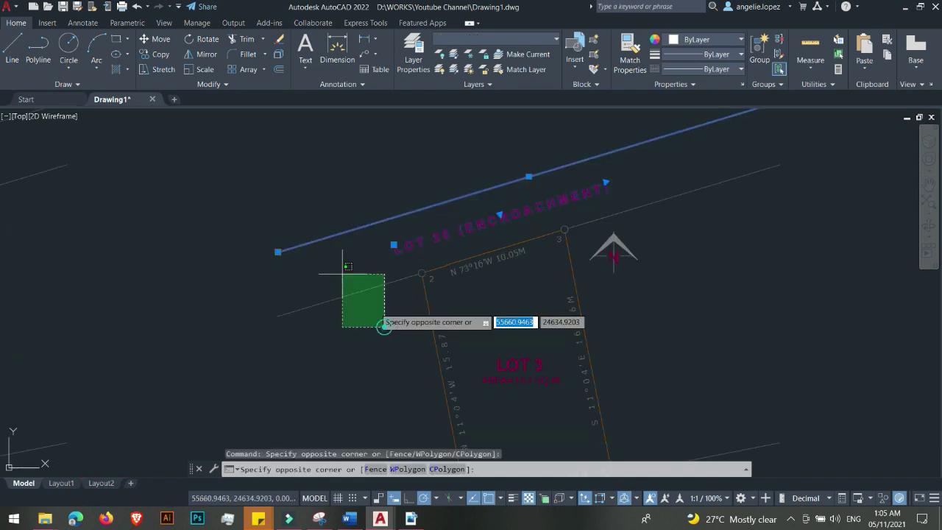
pyautogui.click(772, 262)
pyautogui.click(616, 179)
pyautogui.scroll(-2, 658, 319)
pyautogui.click(686, 368)
pyautogui.click(611, 283)
pyautogui.moveTo(610, 347); pyautogui.dragTo(624, 299, button='middle')
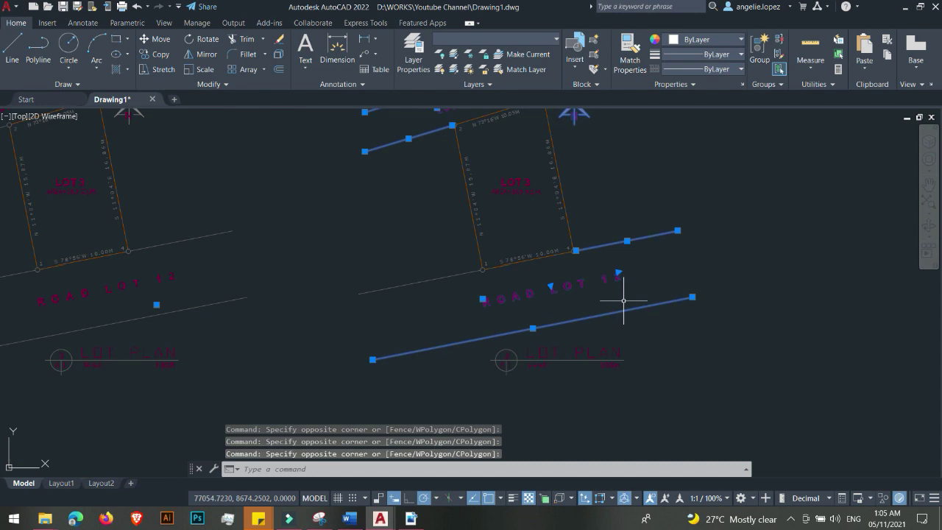
pyautogui.press('Escape')
# - Delete the labels outside the boundary, the outer road lines, the plan title and the north arrow from the copied lot plan
pyautogui.click(718, 412)
pyautogui.click(399, 284)
pyautogui.press('Delete')
pyautogui.moveTo(633, 125); pyautogui.dragTo(635, 219, button='middle')
pyautogui.click(626, 230)
pyautogui.click(553, 150)
pyautogui.press('Delete')
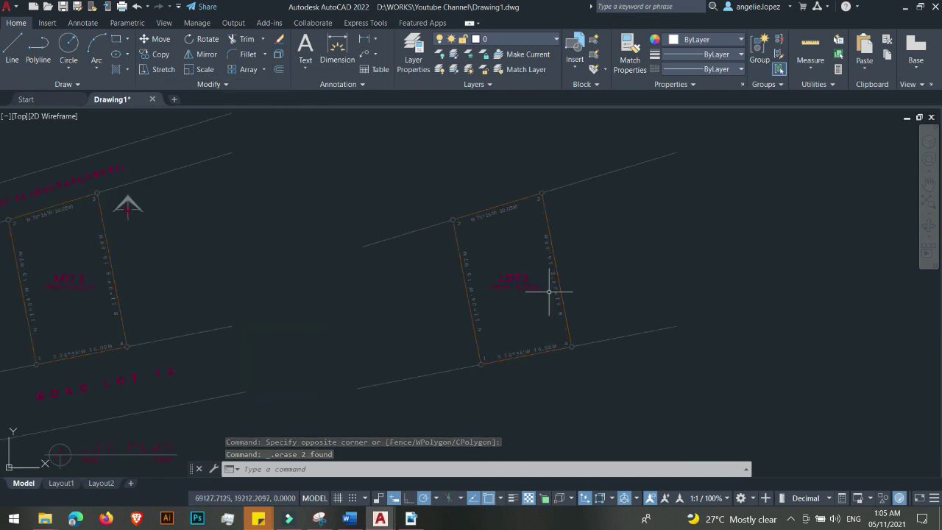
# - Draw a horizontal construction line with XLINE through the center of the corner 1 circle of the copied lot
pyautogui.scroll(2, 520, 263)
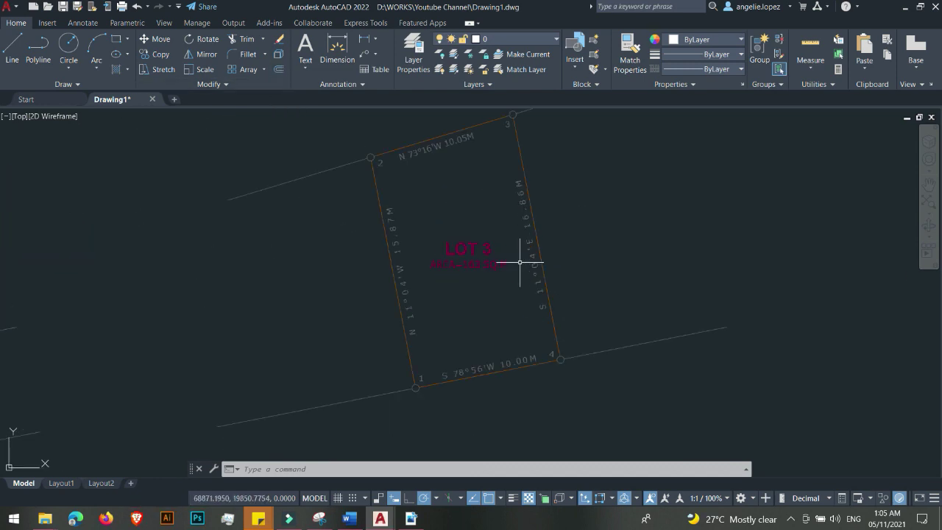
pyautogui.scroll(-2, 520, 263)
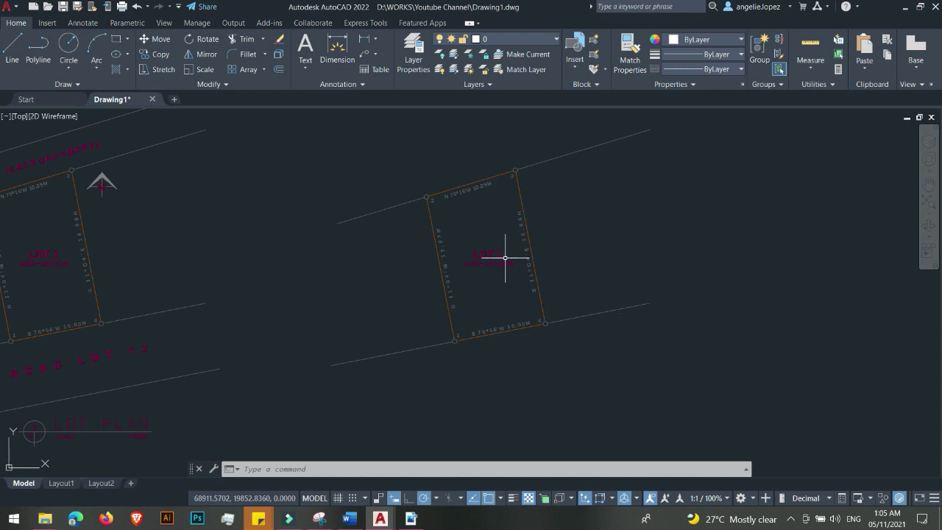
pyautogui.scroll(4, 505, 257)
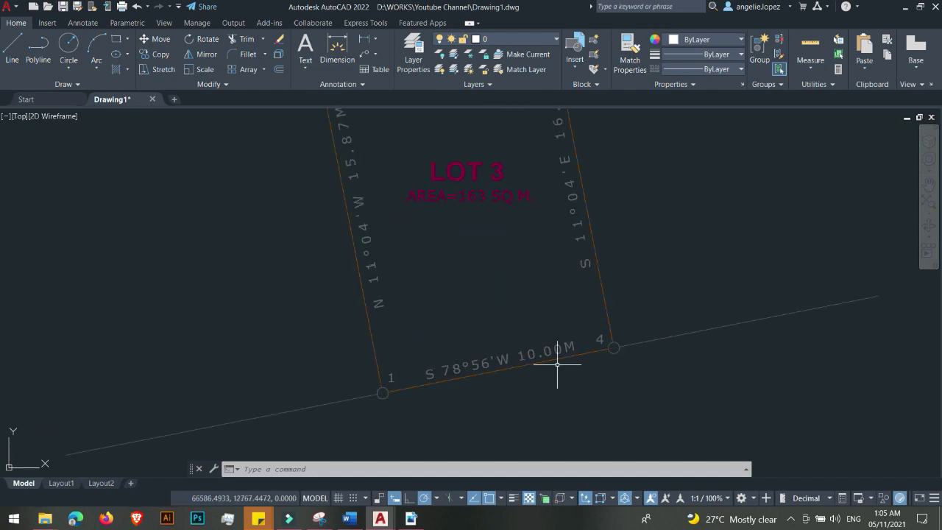
pyautogui.scroll(-5, 573, 333)
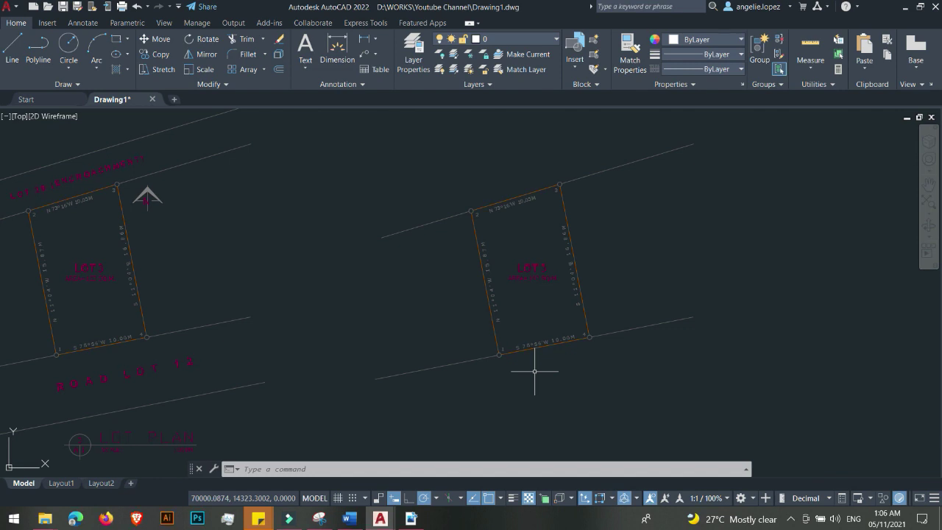
pyautogui.write('XL')
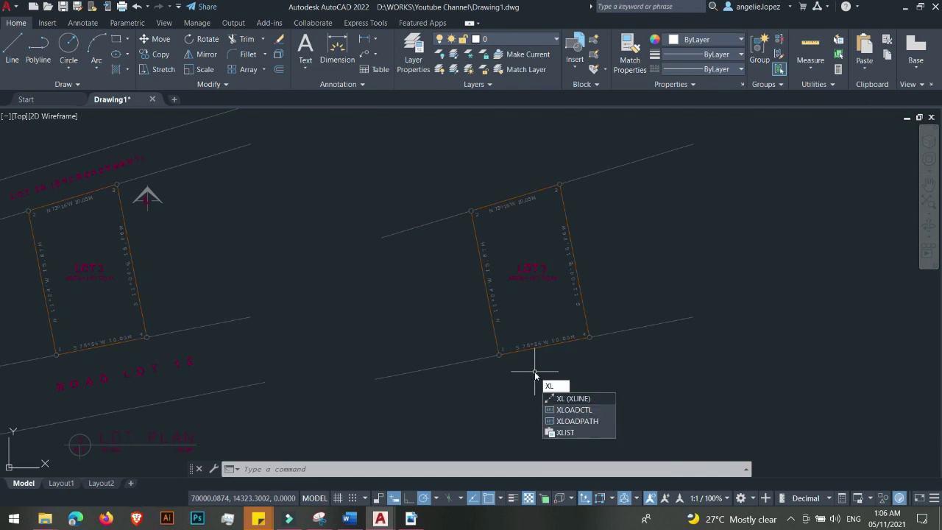
pyautogui.press('Return')
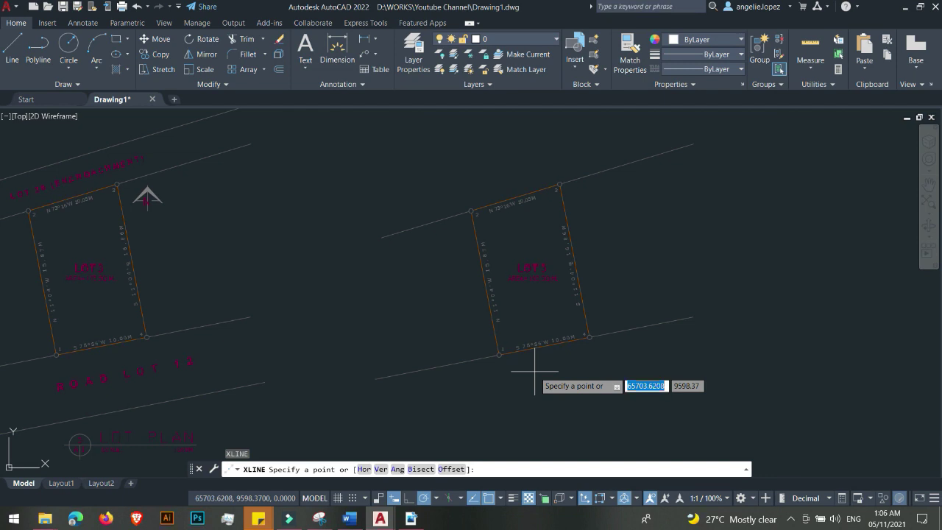
pyautogui.write('h')
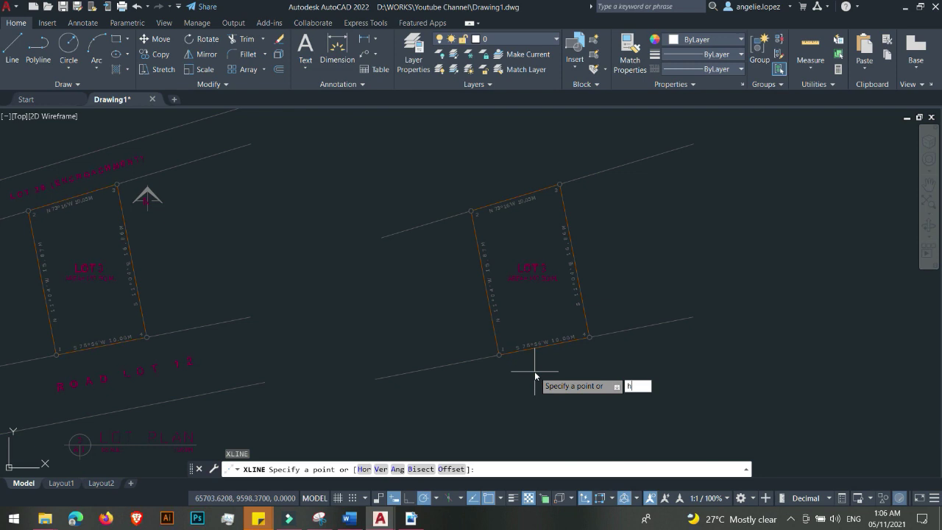
pyautogui.press('Return')
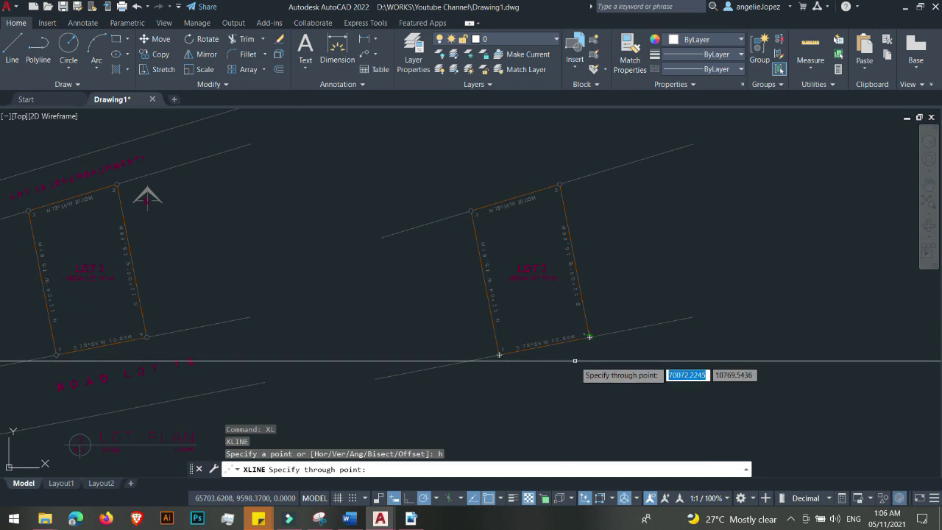
pyautogui.scroll(7, 512, 351)
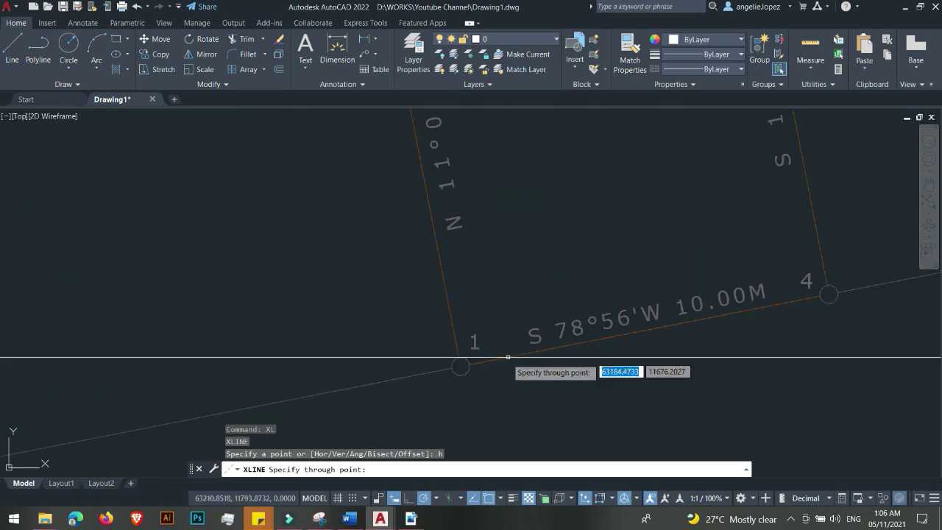
pyautogui.scroll(4, 460, 366)
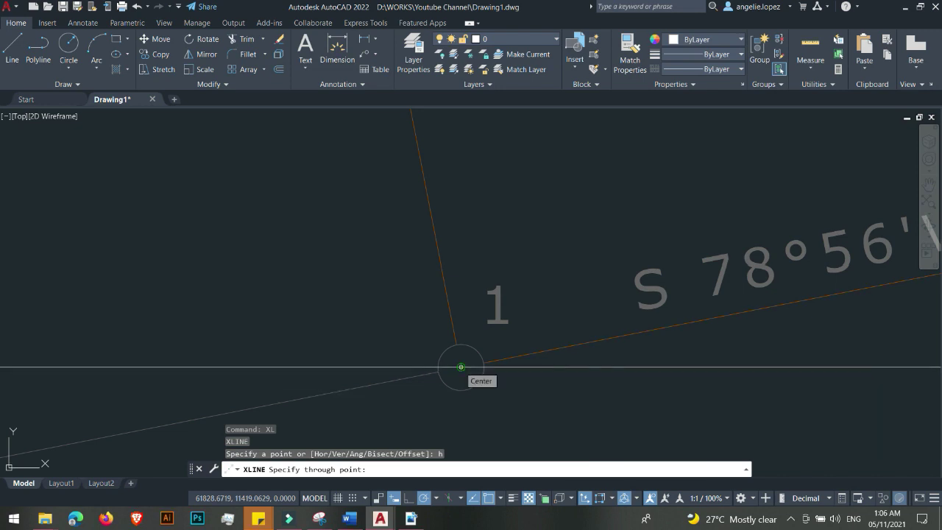
pyautogui.click(460, 366)
pyautogui.scroll(-5, 463, 372)
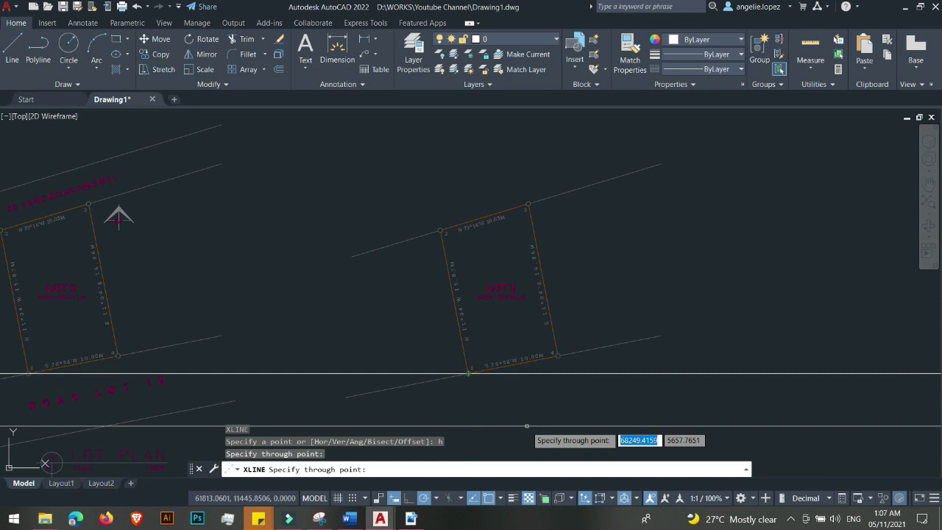
pyautogui.press('Escape')
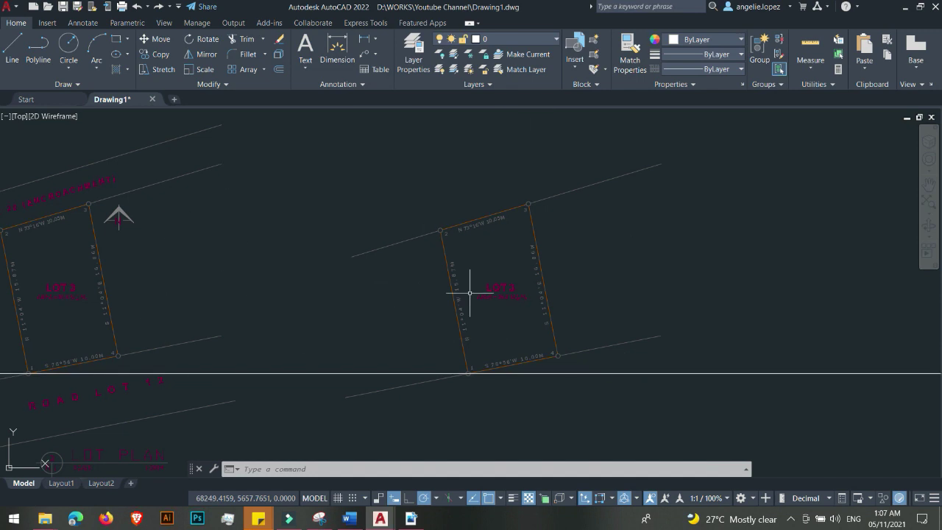
pyautogui.scroll(-2, 475, 300)
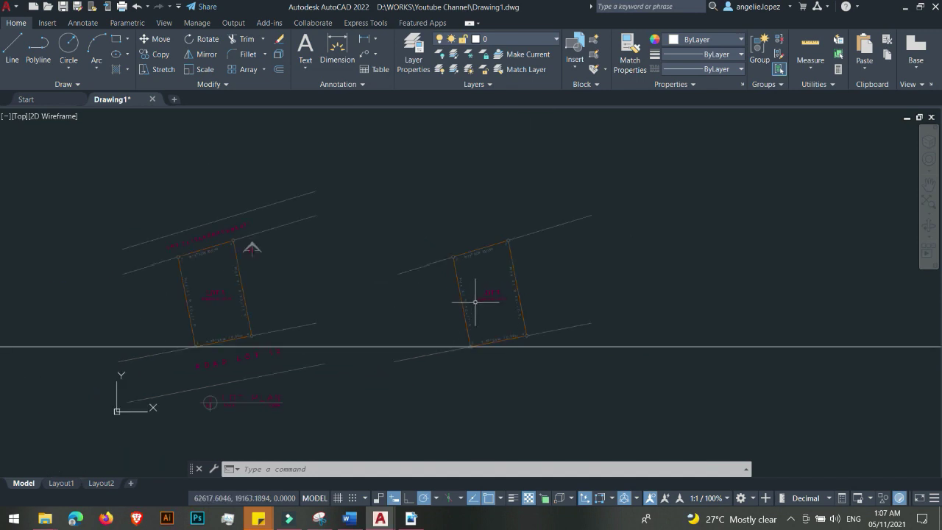
pyautogui.scroll(2, 475, 301)
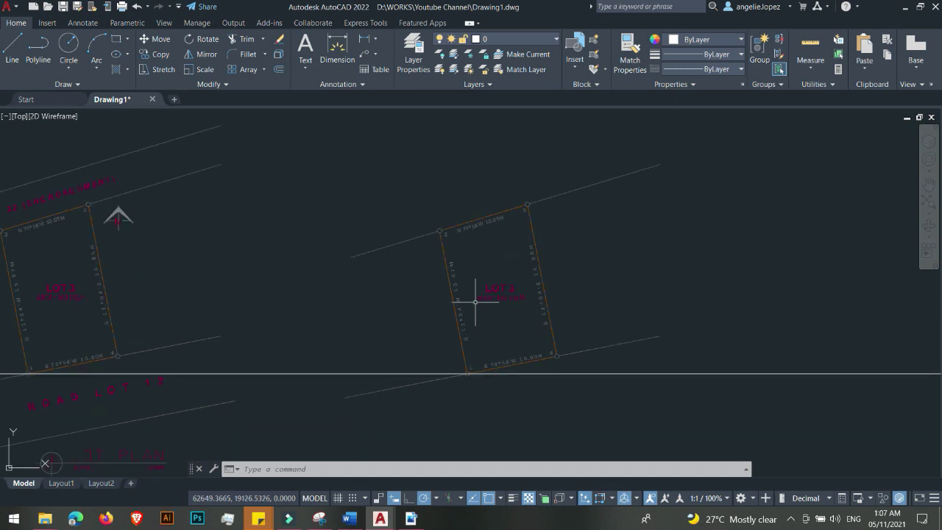
pyautogui.click(684, 411)
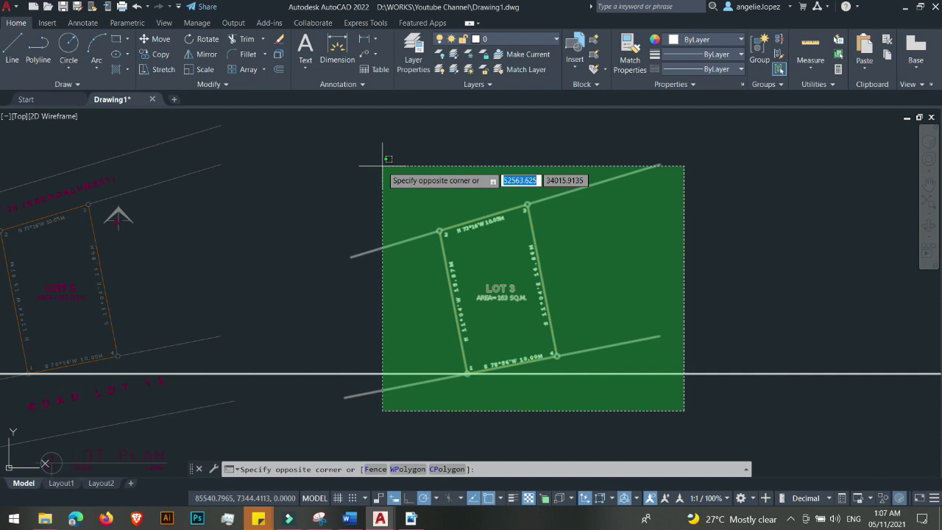
pyautogui.press('Escape')
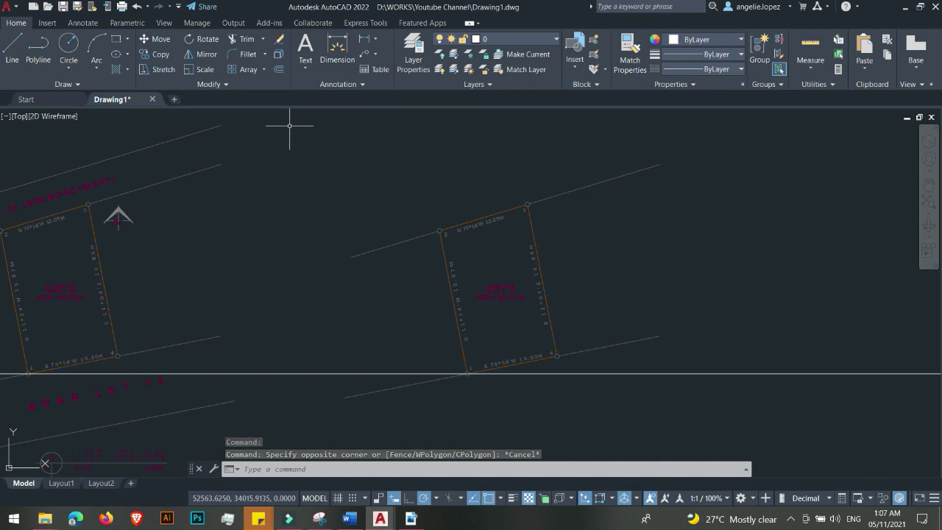
# - Window-select the whole copied lot without the construction line and start Rotate with the center of the corner 1 circle as base point
pyautogui.click(288, 125)
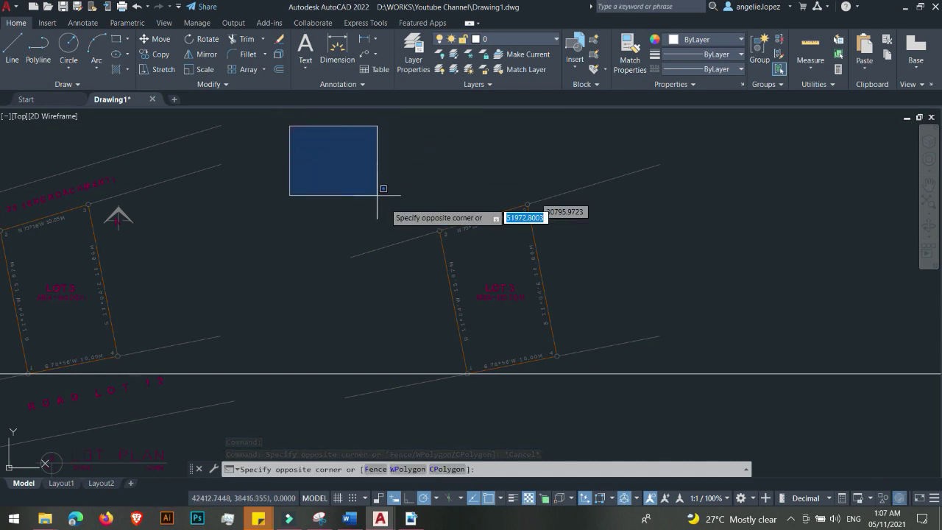
pyautogui.click(731, 433)
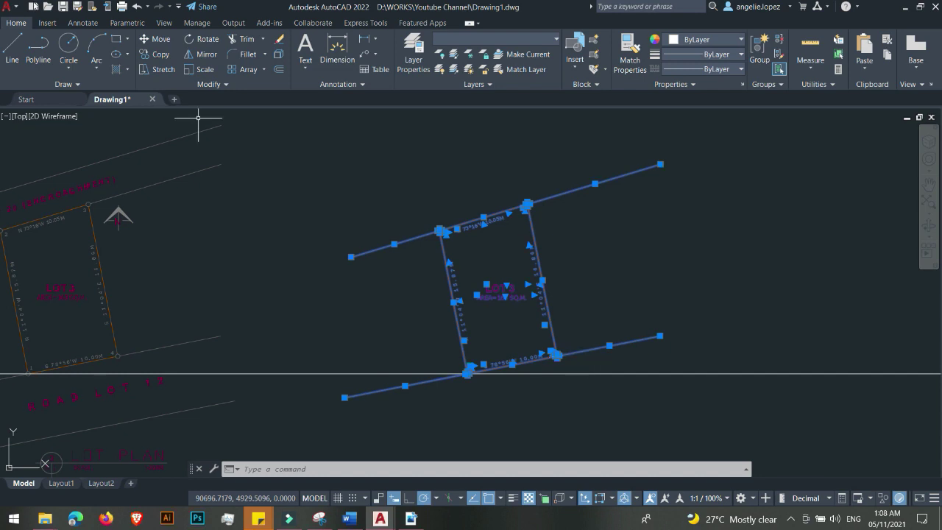
pyautogui.click(204, 39)
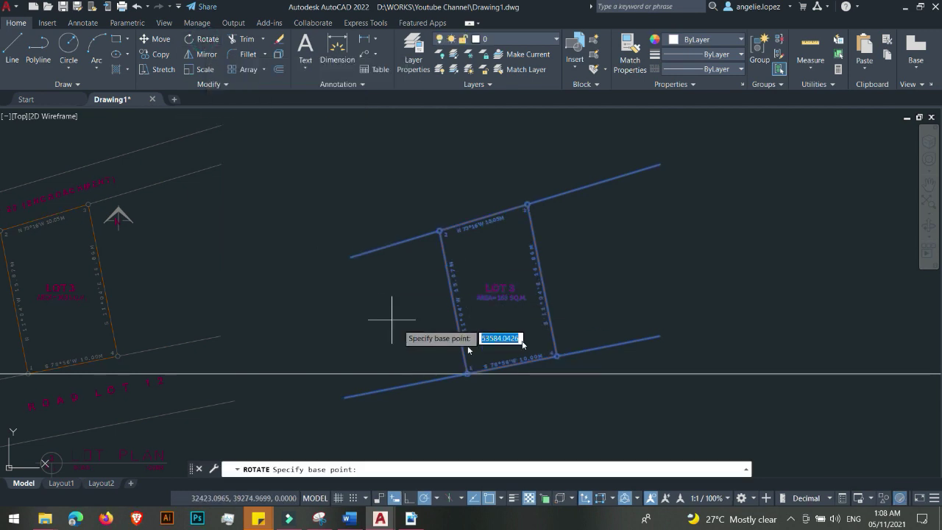
pyautogui.scroll(6, 337, 346)
pyautogui.scroll(-4, 349, 335)
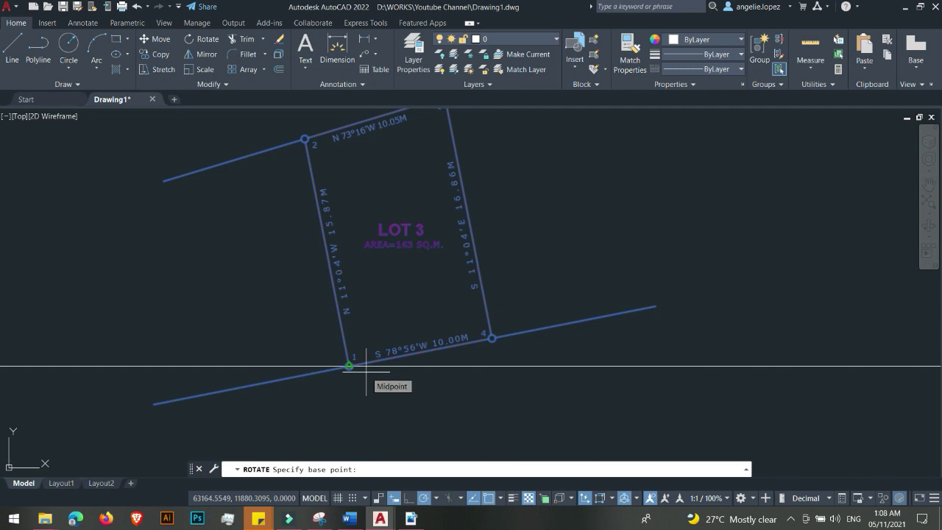
pyautogui.scroll(5, 348, 368)
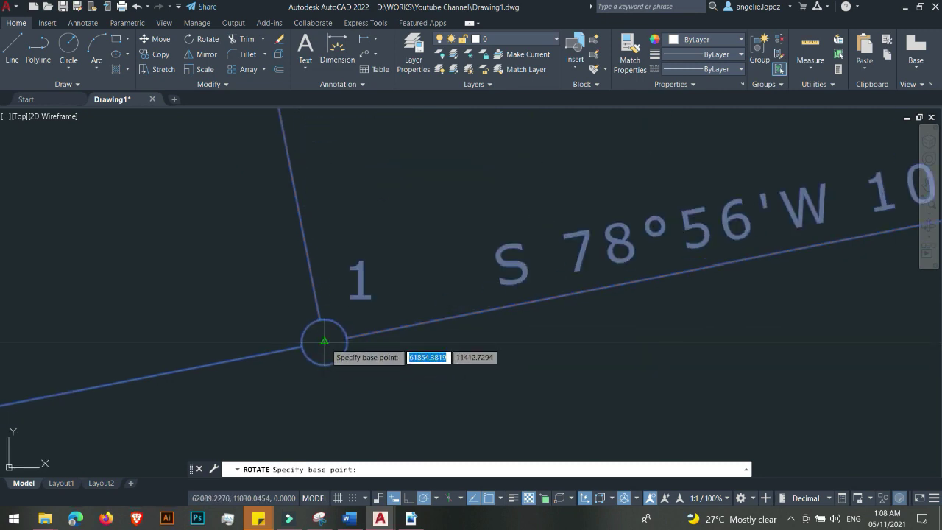
pyautogui.click(324, 342)
pyautogui.scroll(-5, 382, 334)
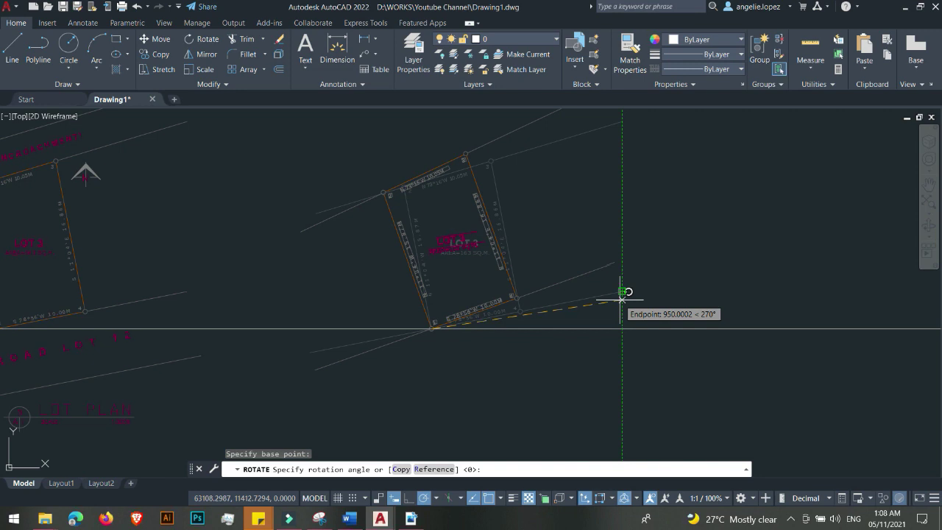
# - Rotate the lot with the Reference option, using corners 1 and 4 as the reference, to align that side with the horizontal construction line
pyautogui.write('r')
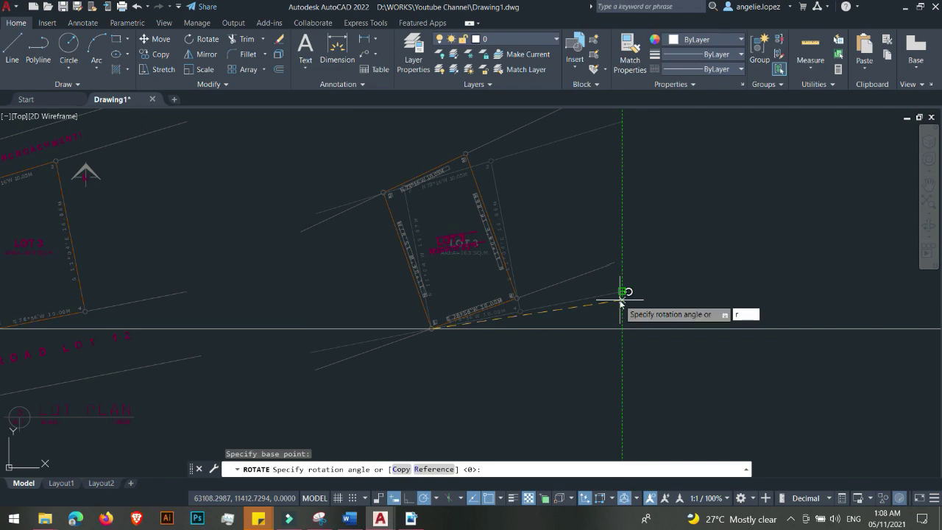
pyautogui.press('Return')
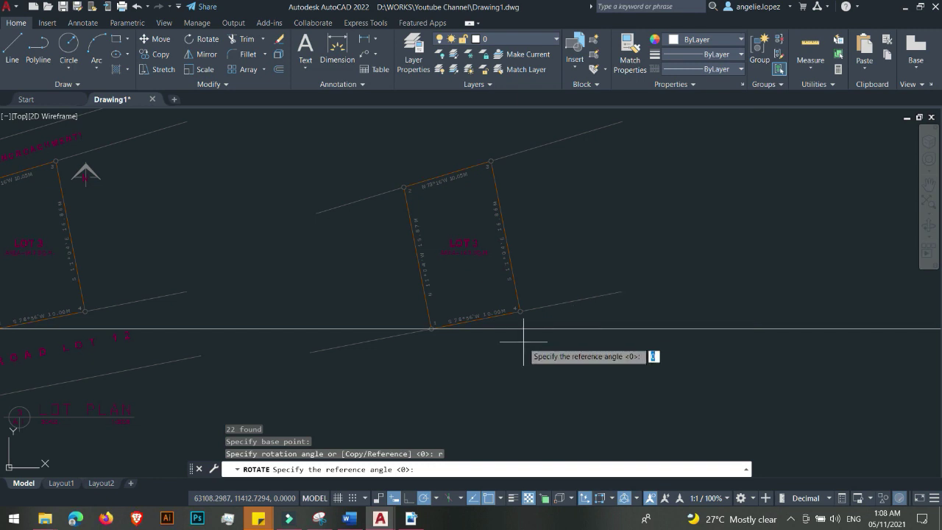
pyautogui.scroll(5, 475, 326)
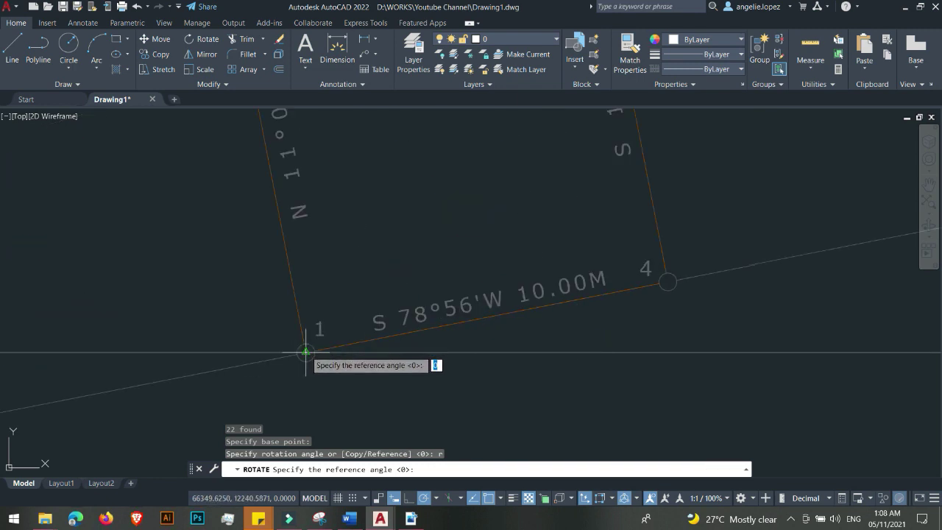
pyautogui.click(305, 352)
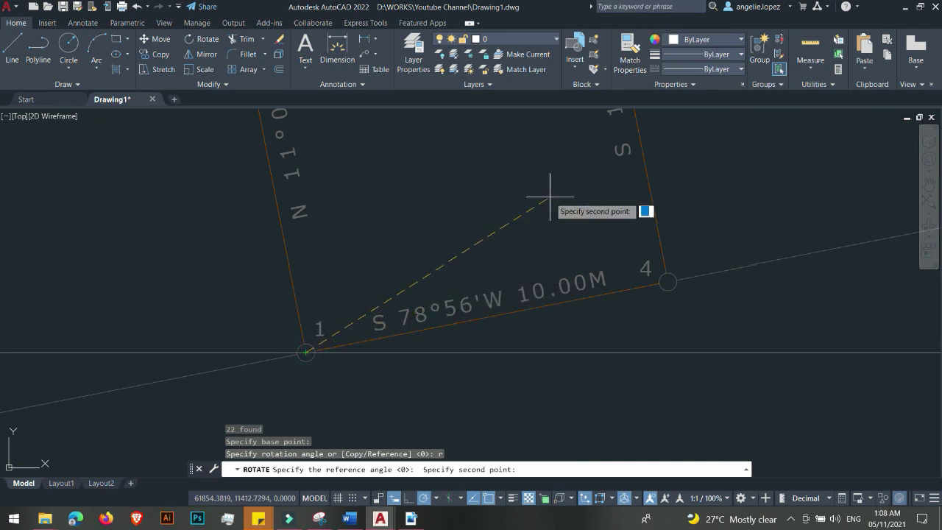
pyautogui.click(667, 282)
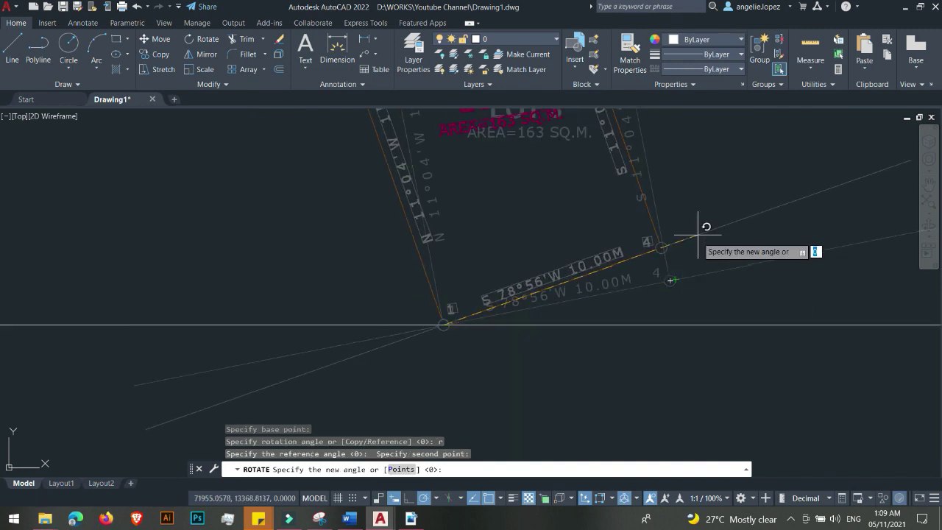
pyautogui.click(720, 325)
pyautogui.scroll(-6, 572, 331)
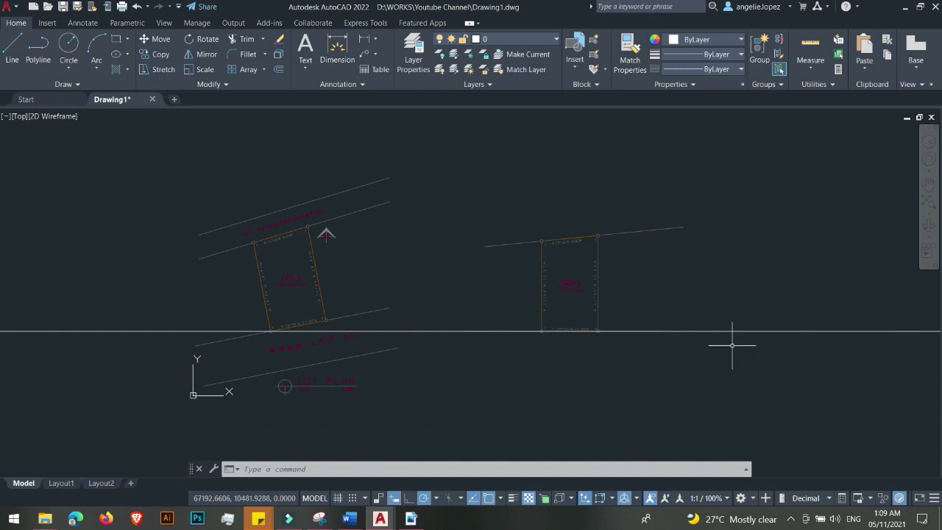
# - Delete the horizontal construction line and the LOT 3 name and area text inside the rotated lot
pyautogui.click(801, 315)
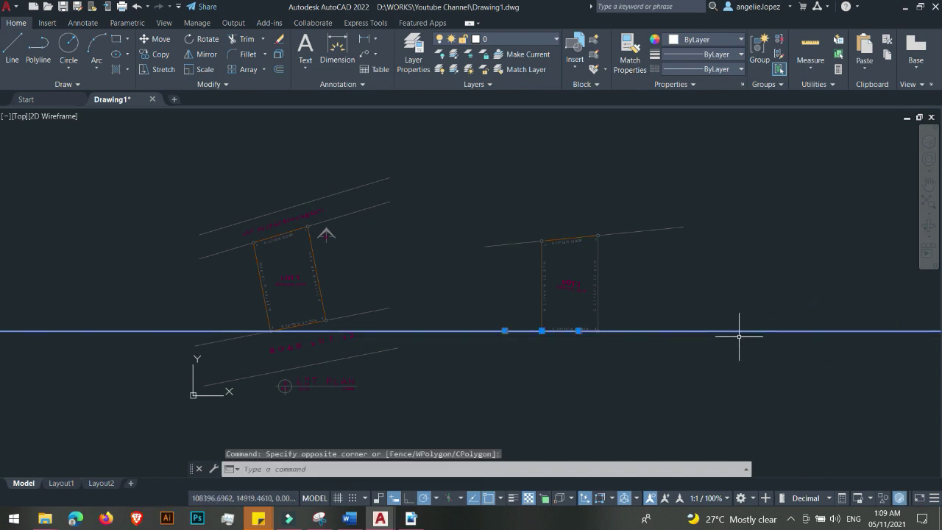
pyautogui.press('Delete')
pyautogui.scroll(4, 552, 249)
pyautogui.moveTo(588, 361)
pyautogui.mouseDown(button='middle')
pyautogui.moveTo(581, 335)
pyautogui.moveTo(467, 273)
pyautogui.mouseUp(button='middle')
pyautogui.click(608, 350)
pyautogui.click(577, 276)
pyautogui.press('Delete')
pyautogui.scroll(3, 456, 246)
pyautogui.scroll(-2, 434, 251)
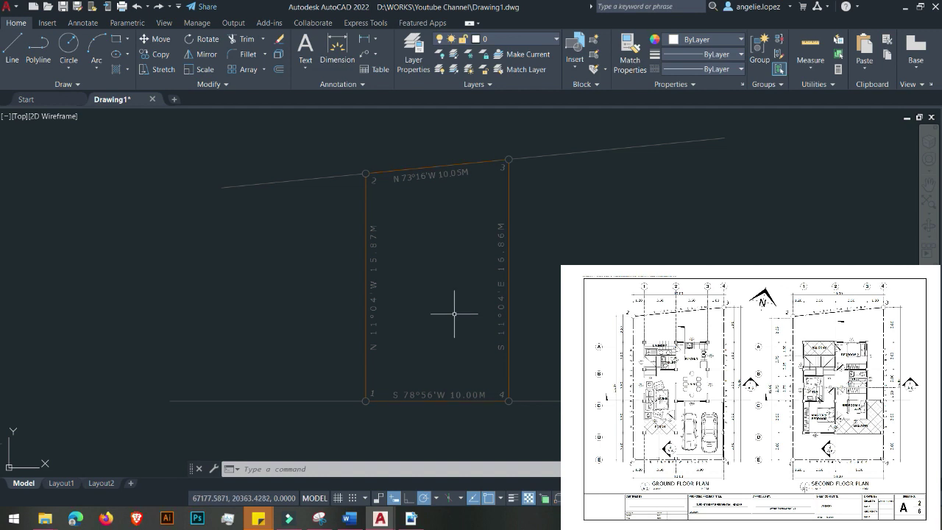
# - Delete the bearing and distance labels along all four sides of the rotated lot
pyautogui.click(433, 175)
pyautogui.press('Delete')
pyautogui.click(374, 246)
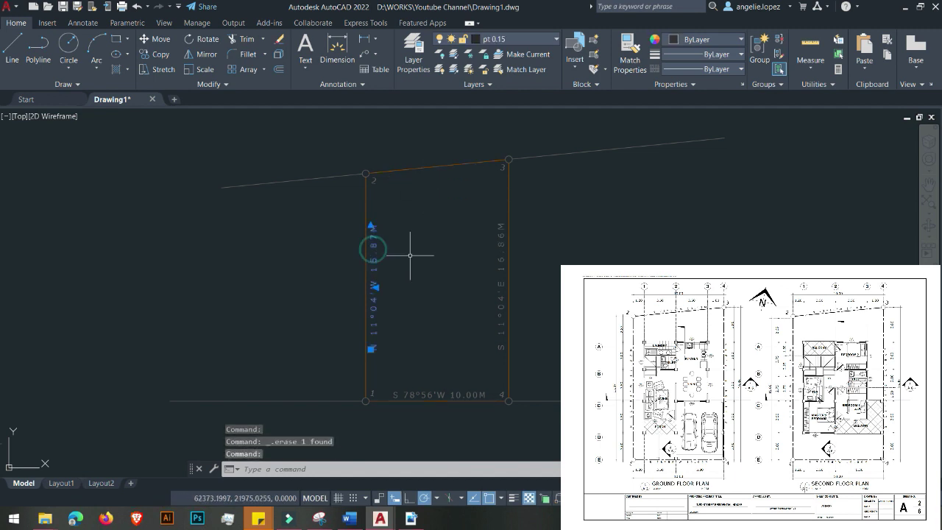
pyautogui.press('Delete')
pyautogui.click(498, 239)
pyautogui.press('Delete')
pyautogui.click(425, 401)
pyautogui.press('Delete')
pyautogui.moveTo(425, 298)
pyautogui.mouseDown(button='middle')
pyautogui.moveTo(358, 270)
pyautogui.moveTo(326, 285)
pyautogui.mouseUp(button='middle')
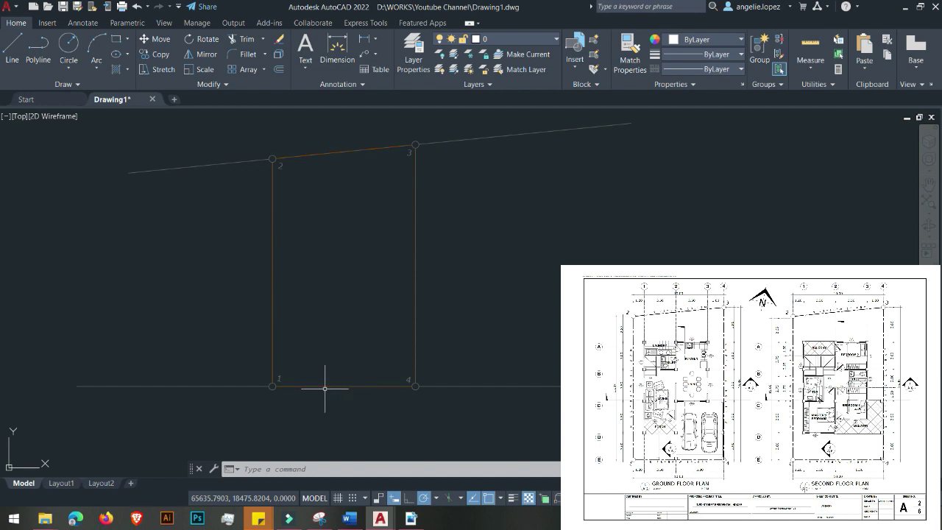
# - Offset the boundary line between corners 1 and 4 by 3000 toward the inside of the lot
pyautogui.moveTo(326, 385)
pyautogui.write('o')
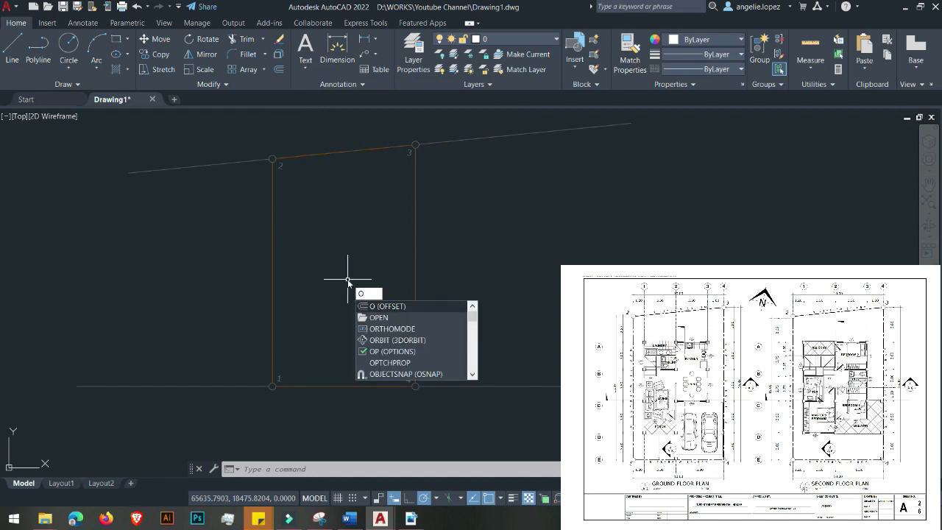
pyautogui.press('Return')
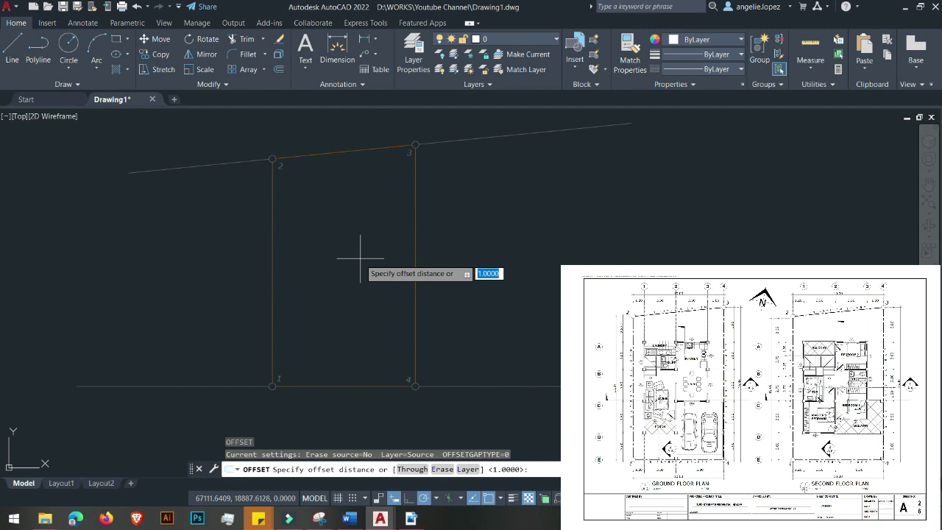
pyautogui.write('3000')
pyautogui.press('Return')
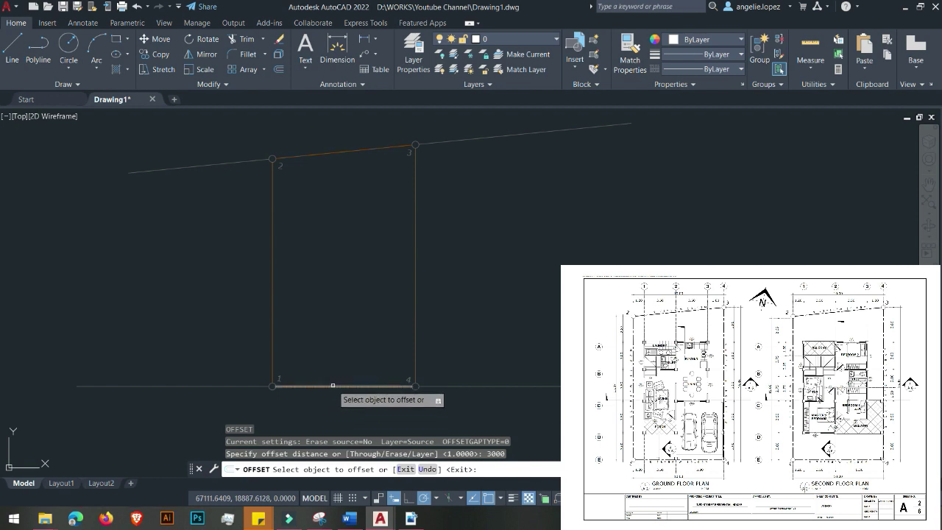
pyautogui.click(333, 385)
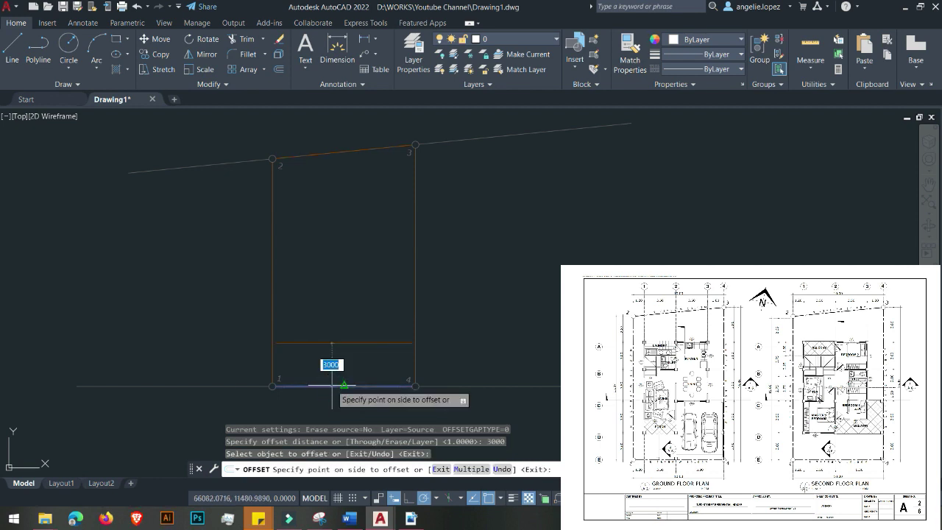
pyautogui.click(346, 311)
pyautogui.scroll(5, 408, 316)
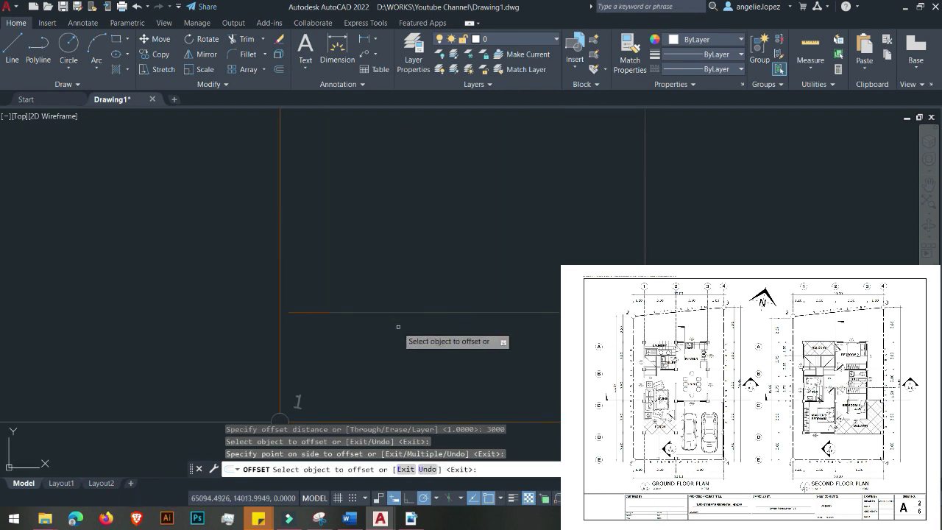
pyautogui.scroll(-2, 401, 332)
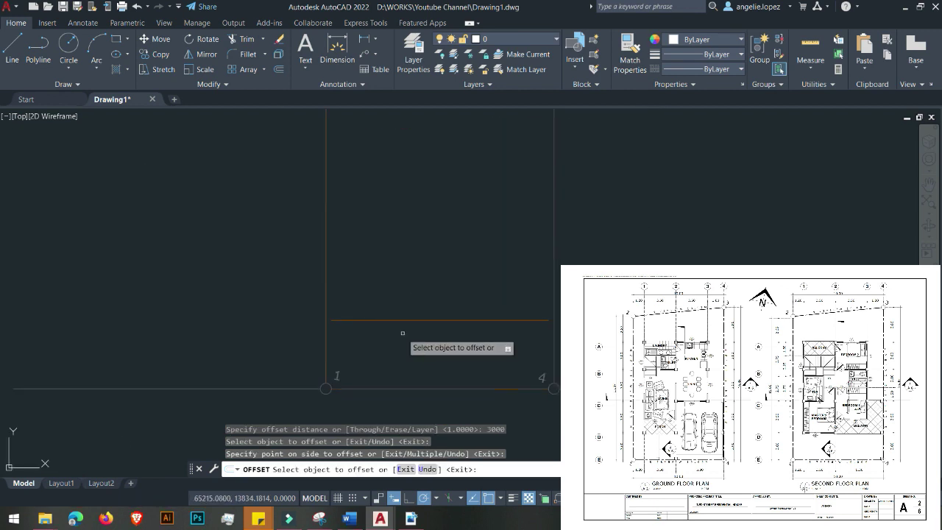
pyautogui.scroll(-2, 403, 333)
pyautogui.press('Escape')
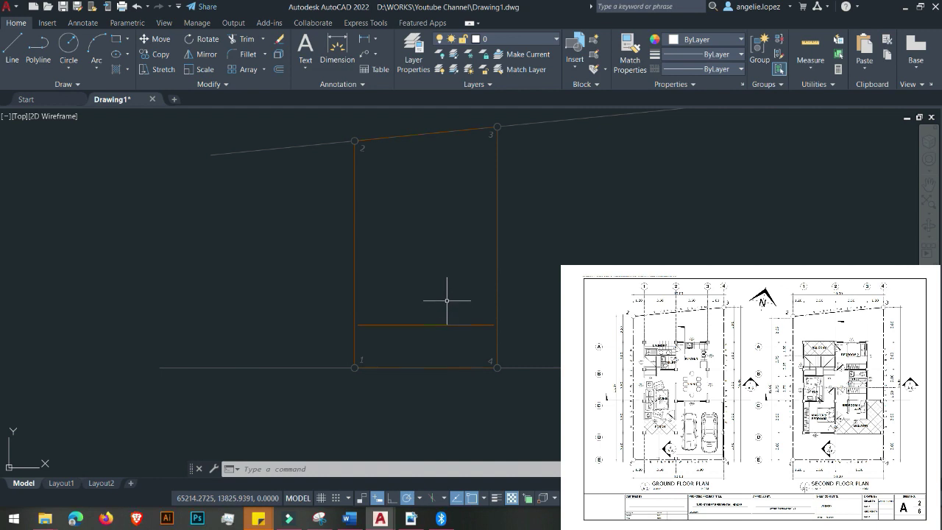
# - Offset the boundary line between corners 1 and 2 by 1200 toward the inside of the lot
pyautogui.write('o')
pyautogui.press('Return')
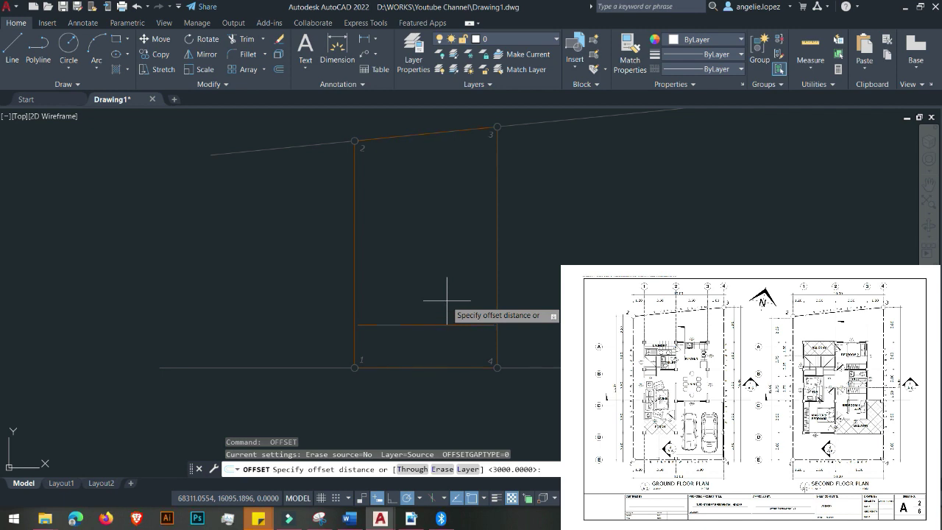
pyautogui.write('1200')
pyautogui.press('Return')
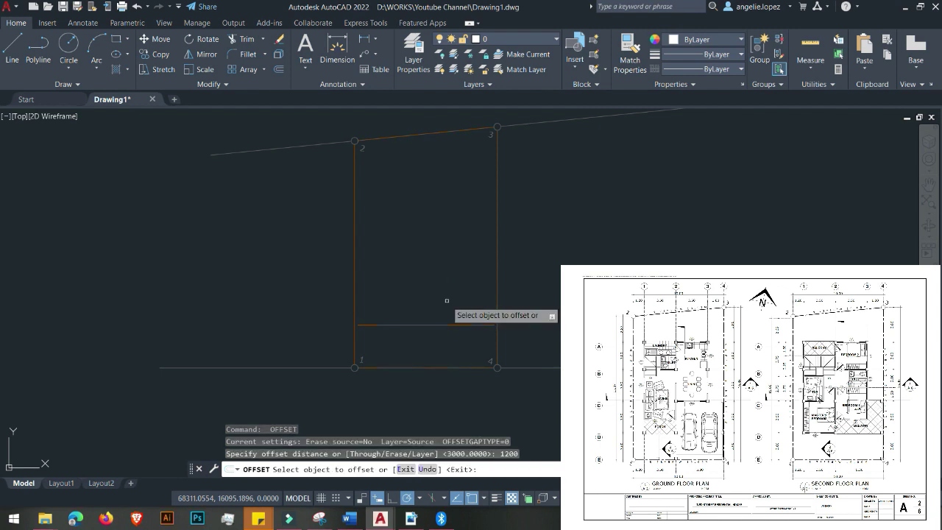
pyautogui.click(354, 259)
pyautogui.click(381, 261)
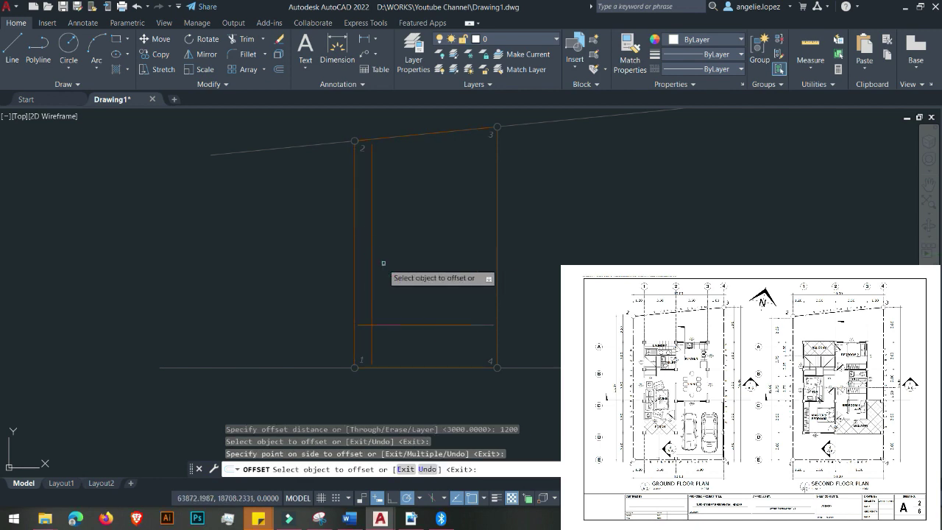
pyautogui.press('Escape')
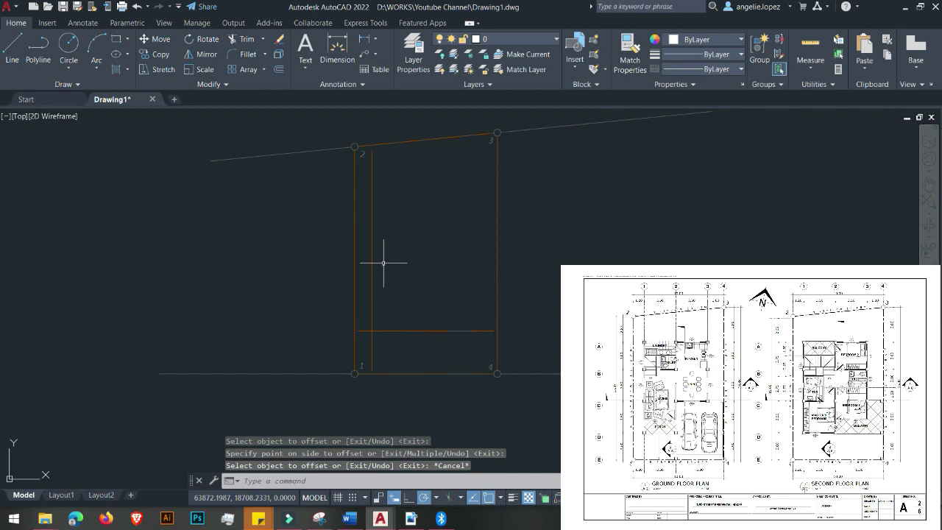
# - Offset the boundary line between corners 3 and 4 by 1800 toward the inside of the lot
pyautogui.press('Return')
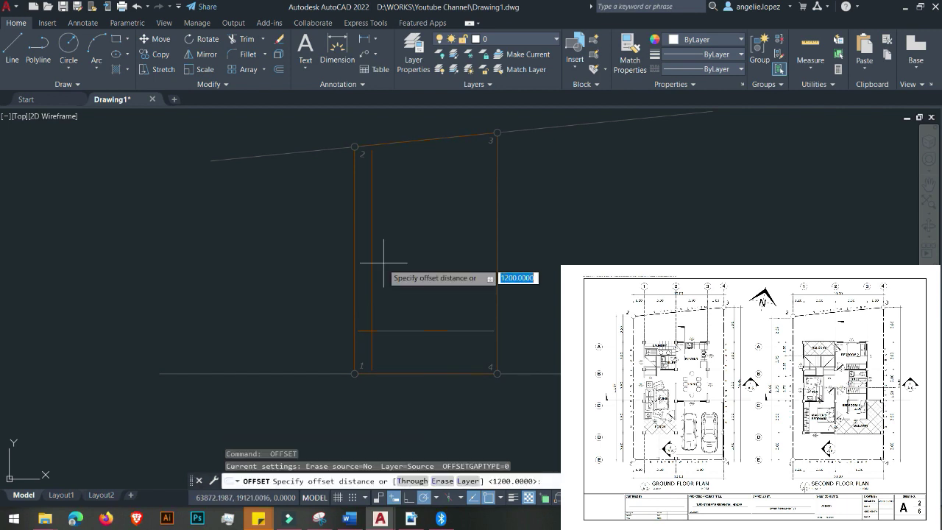
pyautogui.write('1800')
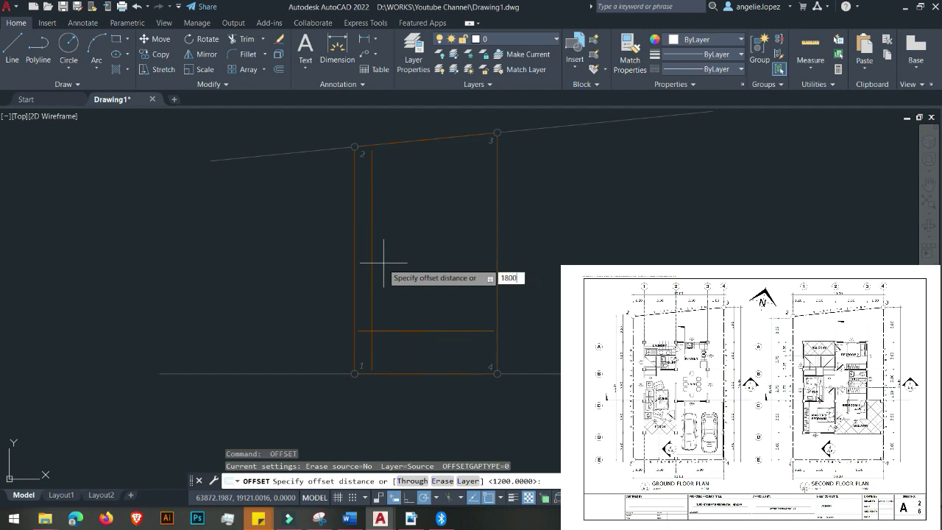
pyautogui.press('Return')
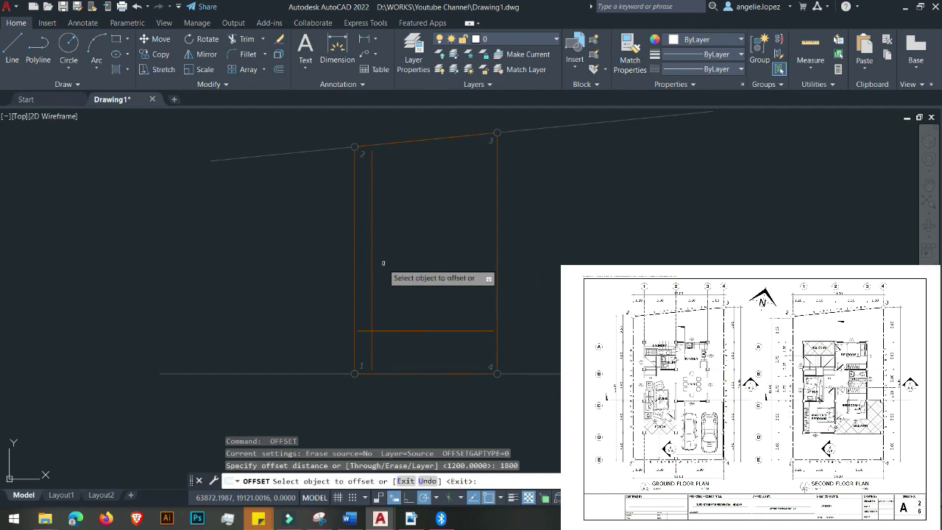
pyautogui.click(498, 248)
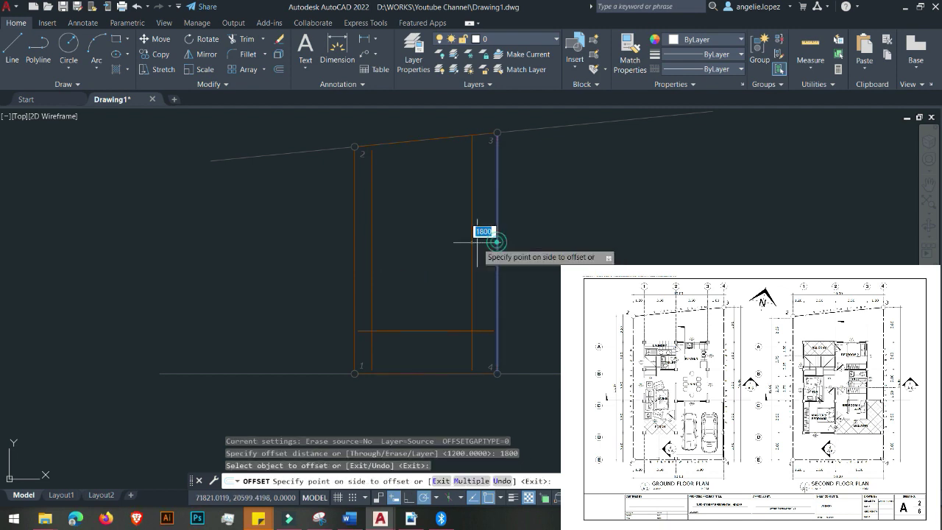
pyautogui.click(430, 245)
pyautogui.press('Escape')
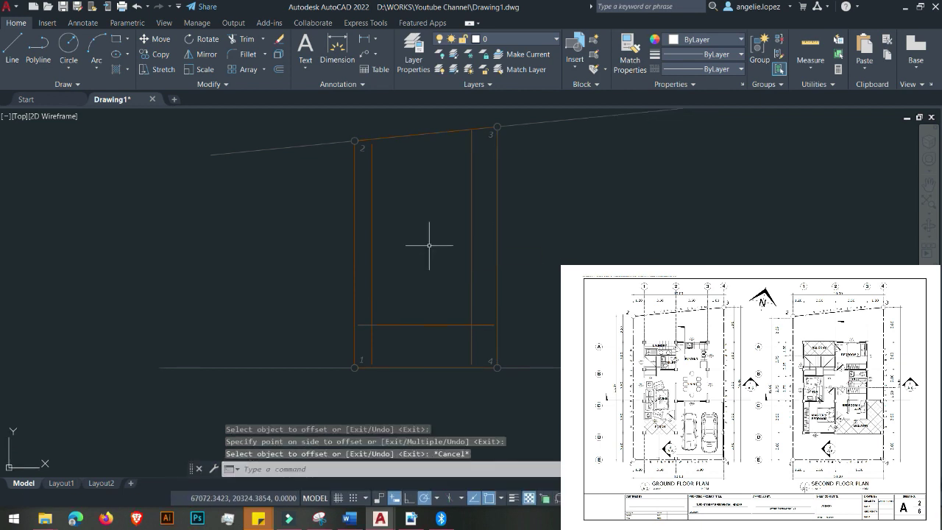
# - Set the default distance of the Offset command to 3860
pyautogui.press('Return')
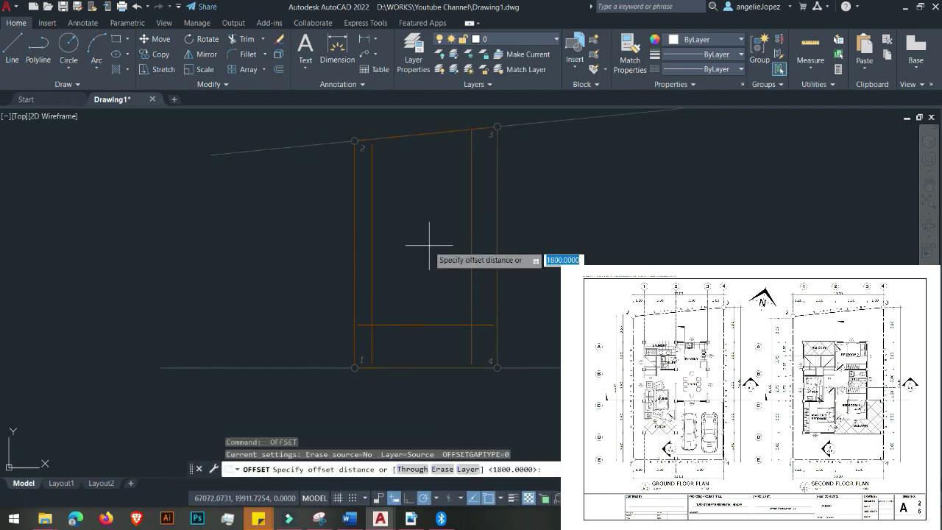
pyautogui.write('3860')
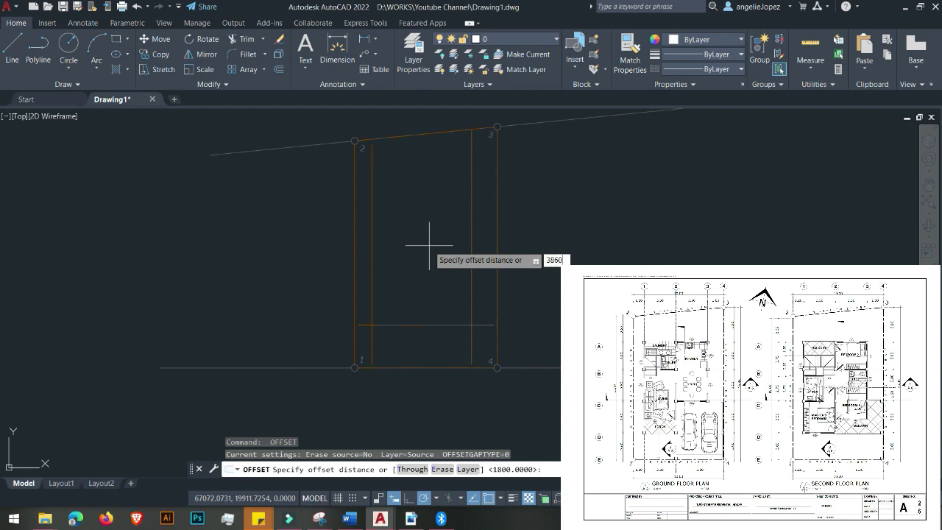
pyautogui.press('Return')
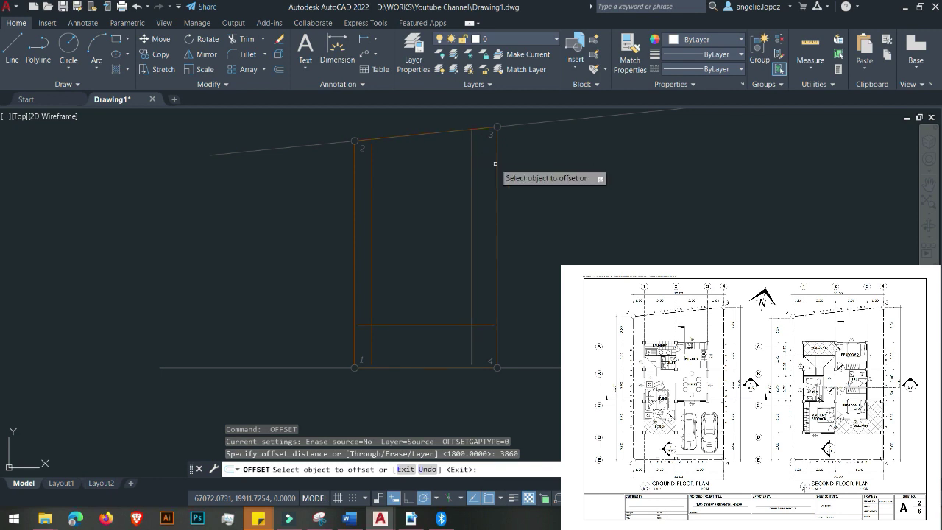
pyautogui.press('Escape')
# - Draw a horizontal construction line through corner 3 of the rotated lot
pyautogui.write('xl')
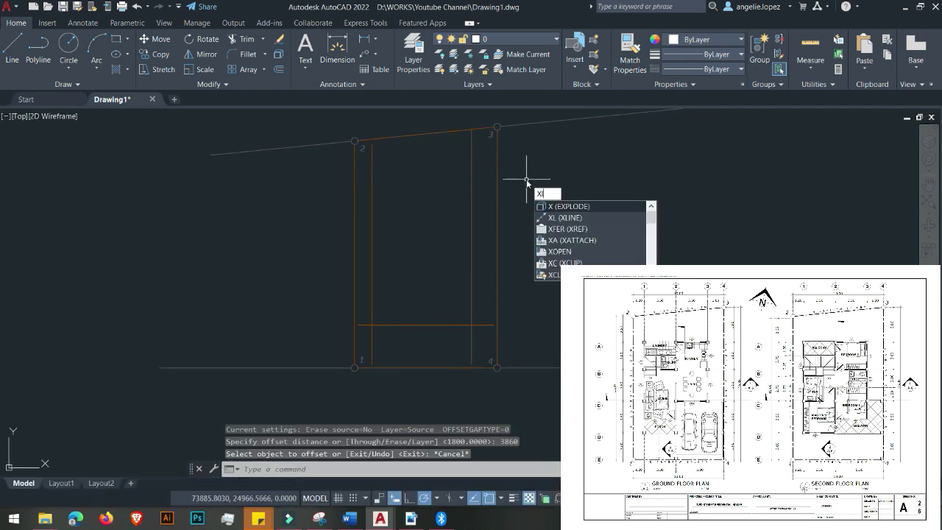
pyautogui.press('Return')
pyautogui.write('h')
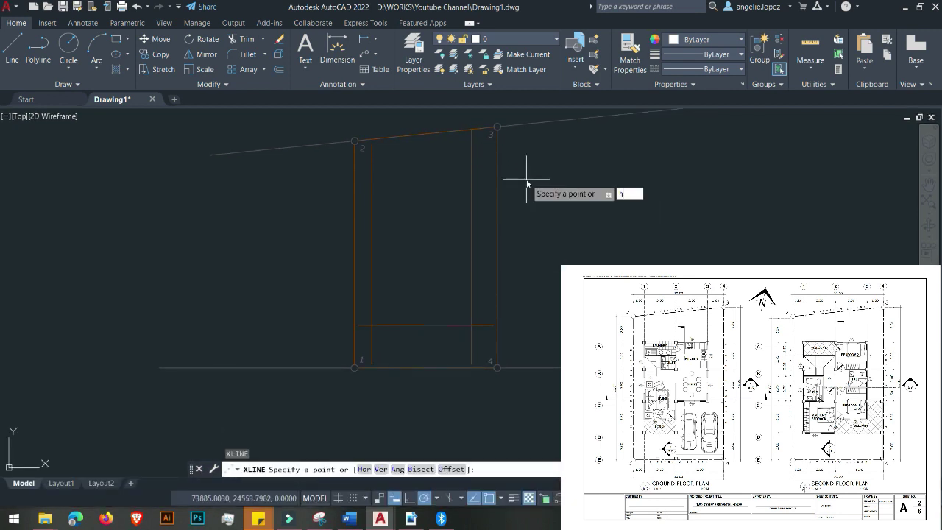
pyautogui.press('Return')
pyautogui.scroll(5, 513, 122)
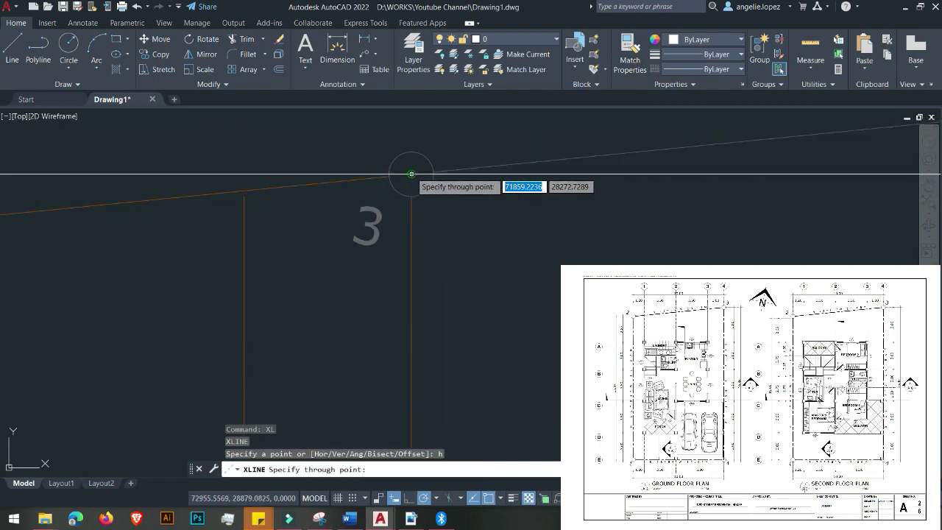
pyautogui.click(411, 174)
pyautogui.scroll(-3, 479, 211)
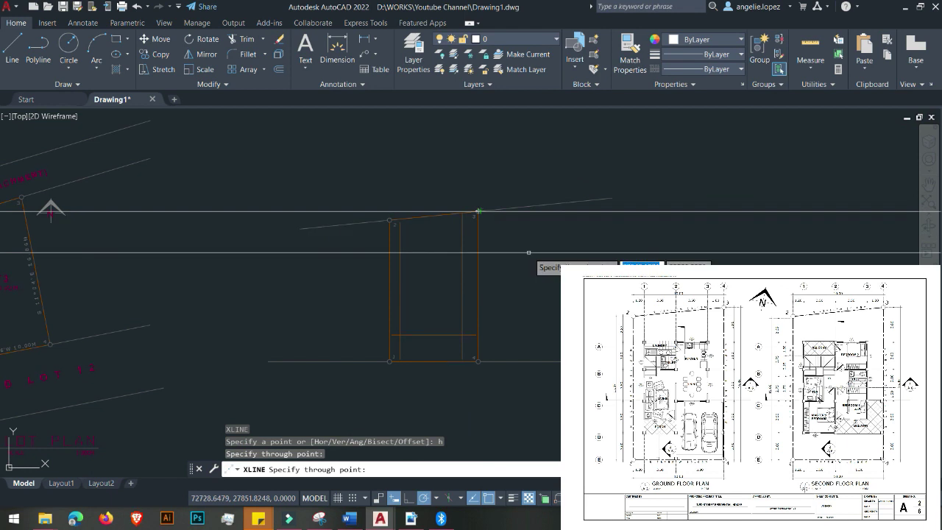
pyautogui.press('Escape')
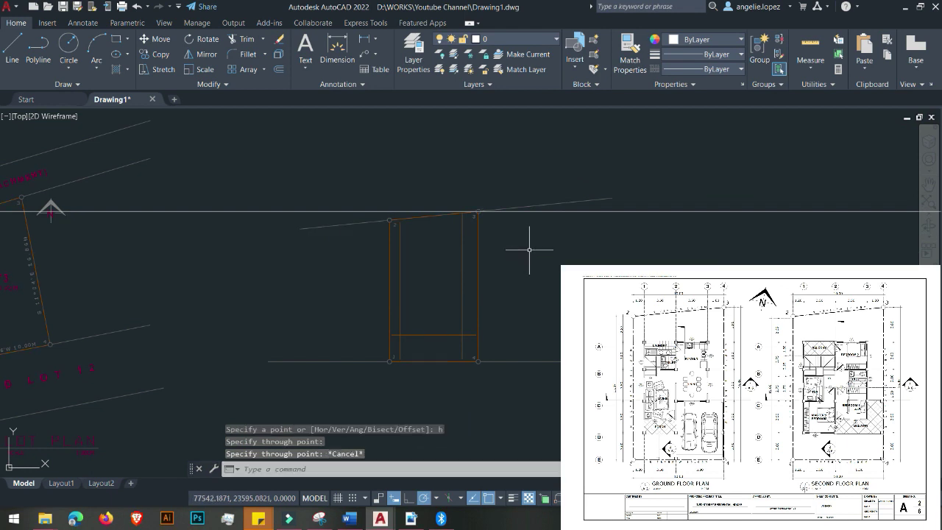
# - Offset the horizontal construction line at corner 3 by 3860 downward into the lot
pyautogui.write('o')
pyautogui.press('Return')
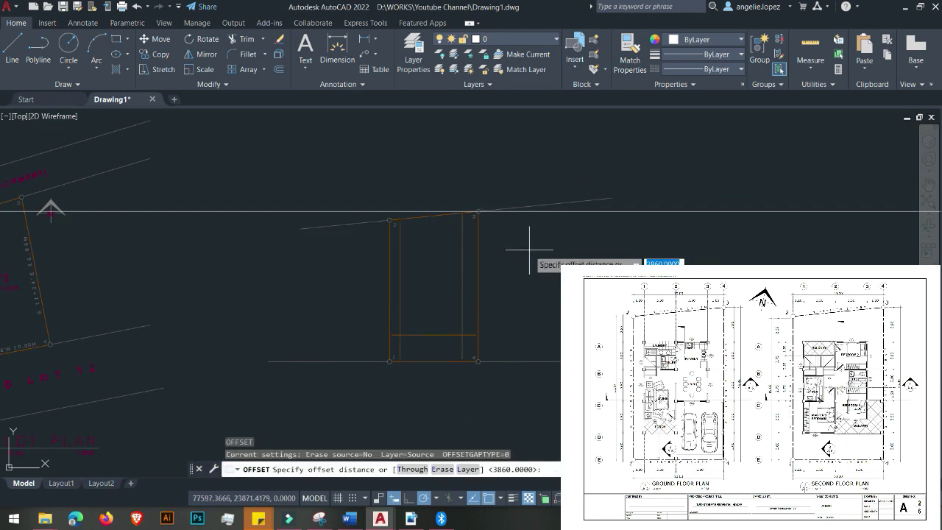
pyautogui.press('Return')
pyautogui.click(526, 212)
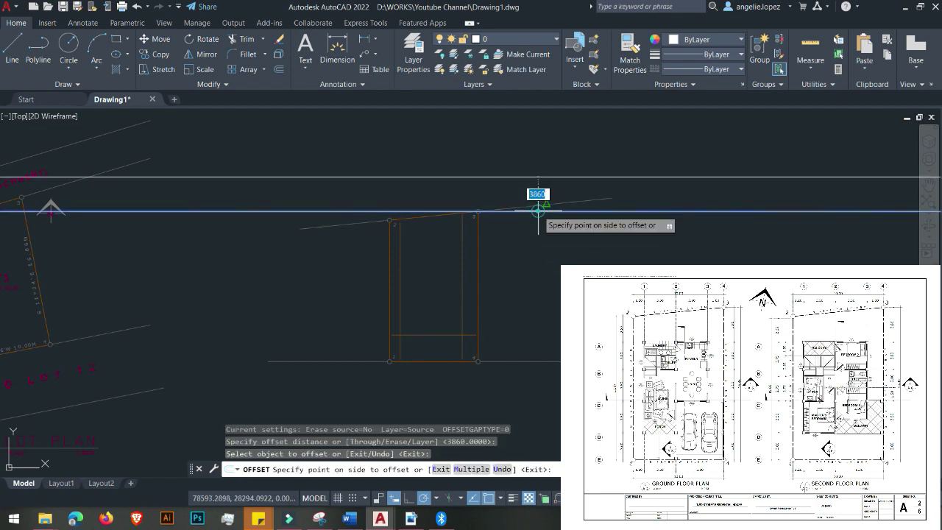
pyautogui.click(524, 245)
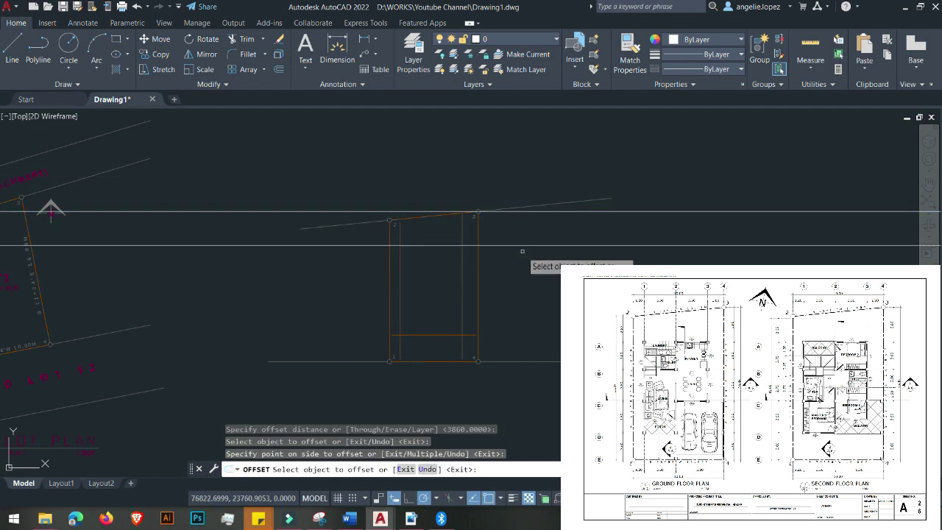
pyautogui.press('Escape')
# - Delete the original horizontal construction line through corner 3, keeping only its offset copy
pyautogui.click(666, 221)
pyautogui.click(667, 203)
pyautogui.press('Delete')
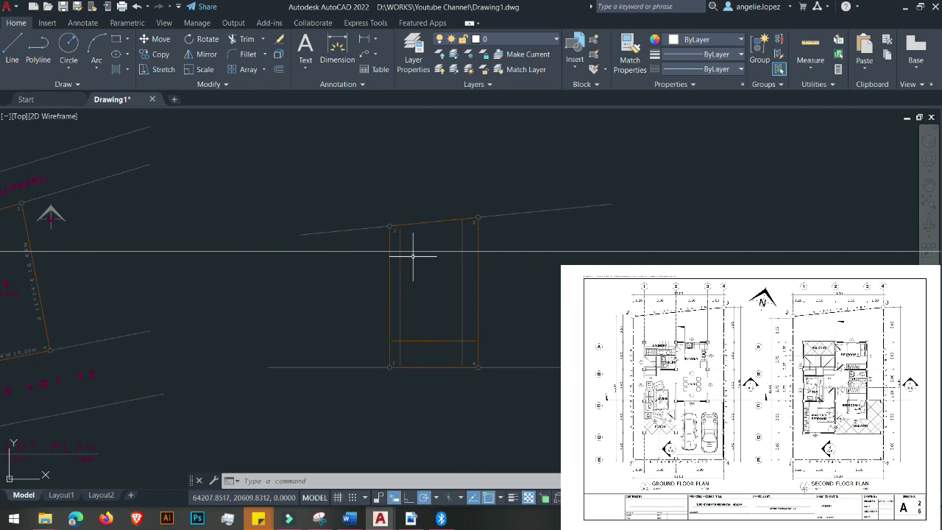
pyautogui.scroll(3, 412, 254)
pyautogui.scroll(-2, 539, 237)
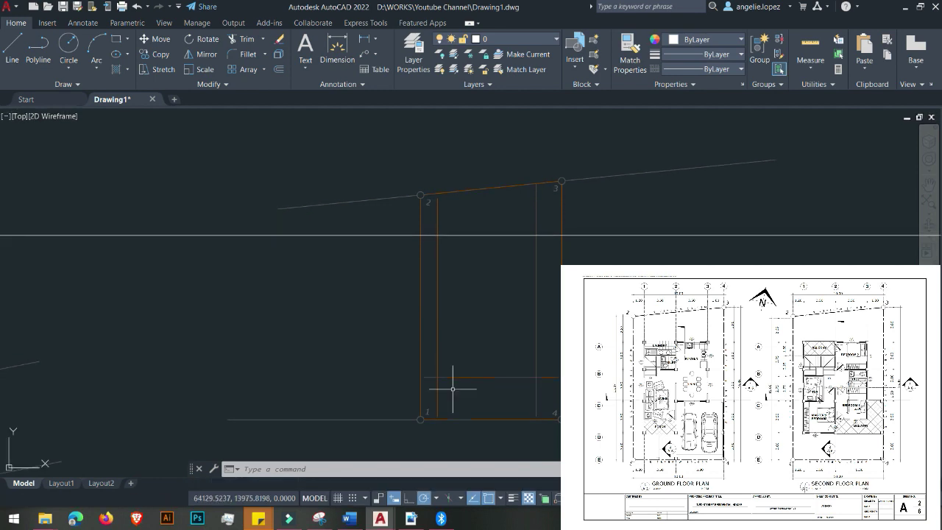
pyautogui.scroll(2, 453, 389)
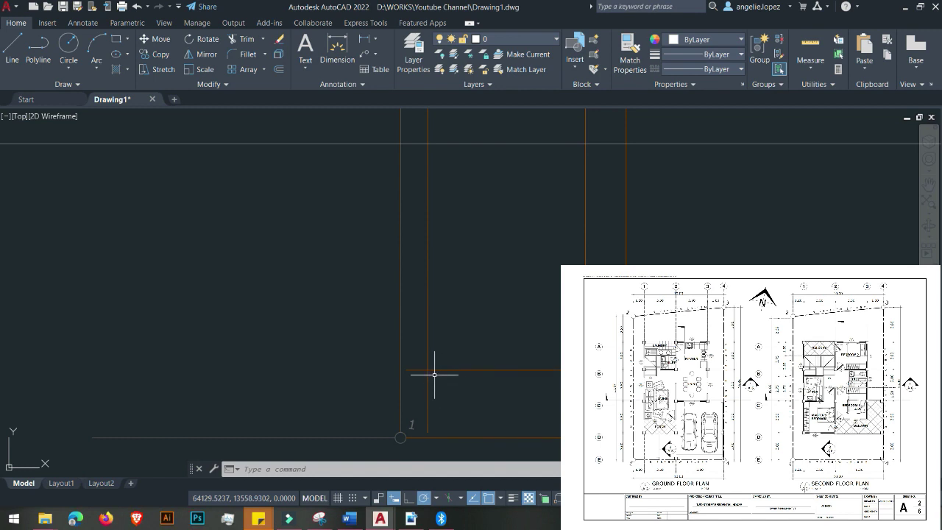
pyautogui.scroll(-4, 430, 361)
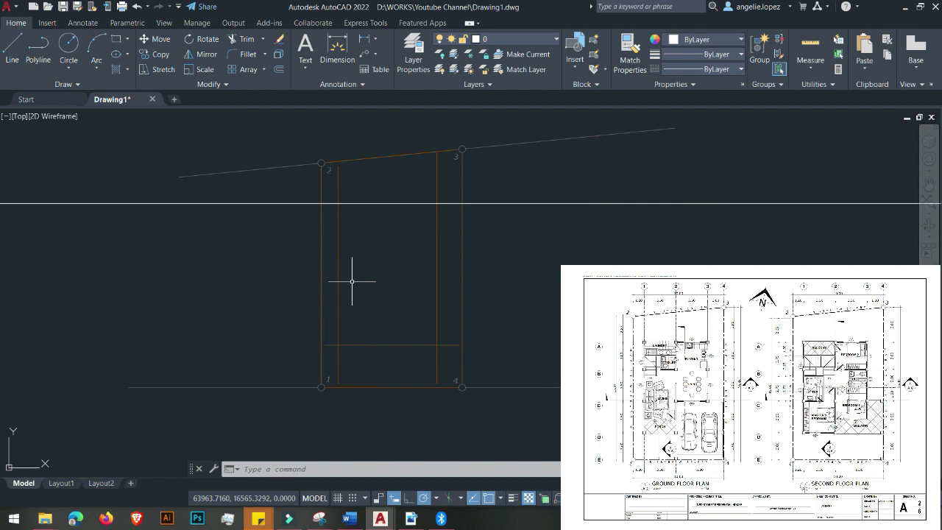
pyautogui.scroll(2, 336, 350)
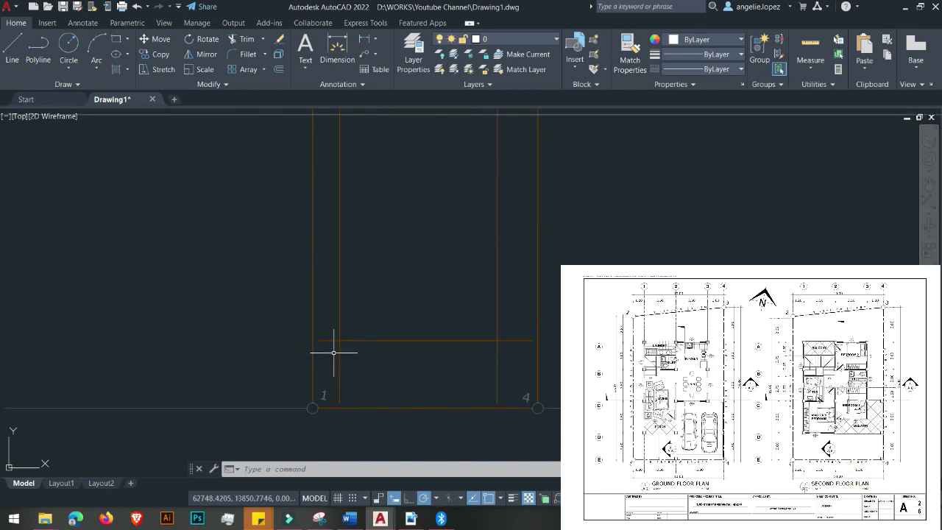
# - Draw a 300 by 300 rectangle as a column in the free area inside the setback lines near corner 1
pyautogui.scroll(2, 352, 346)
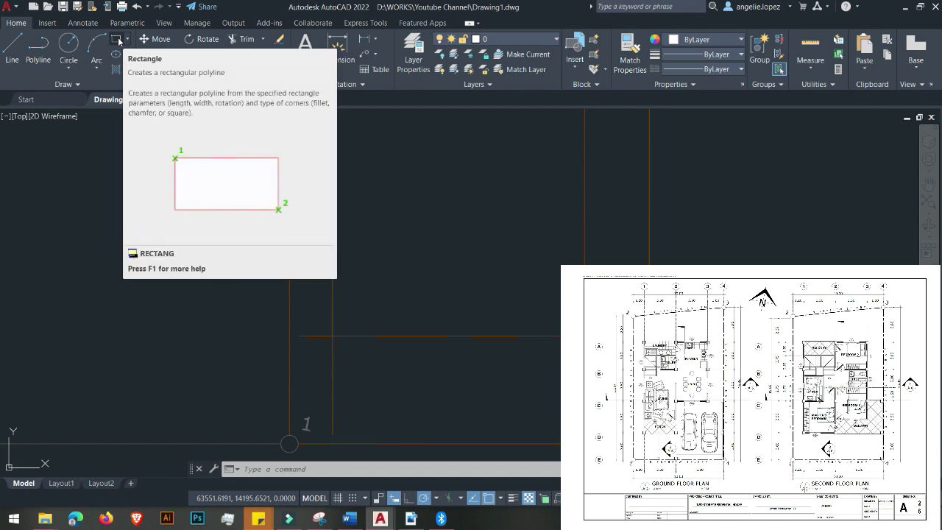
pyautogui.write('REC')
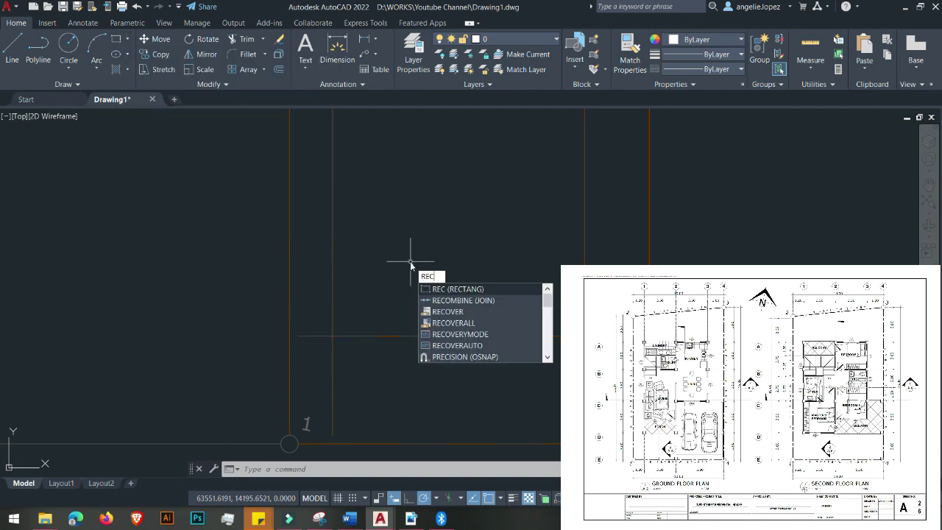
pyautogui.press('Return')
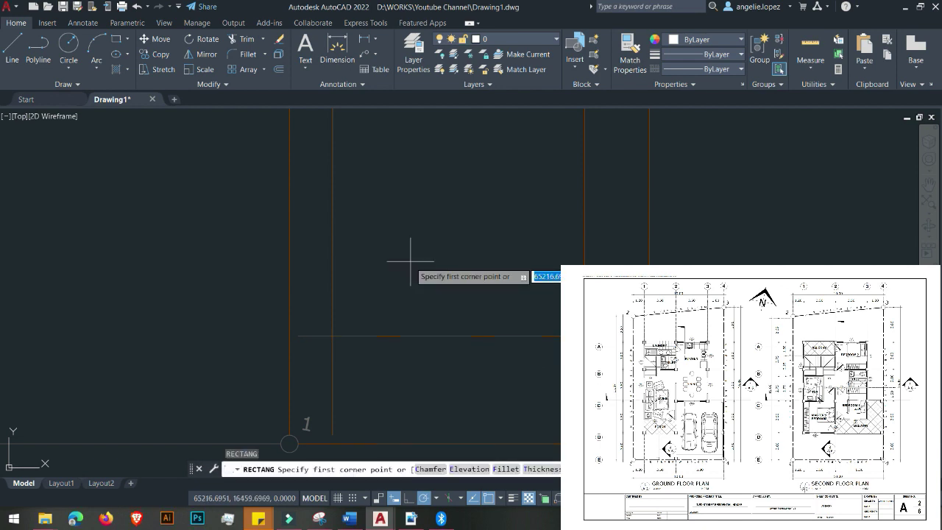
pyautogui.click(379, 220)
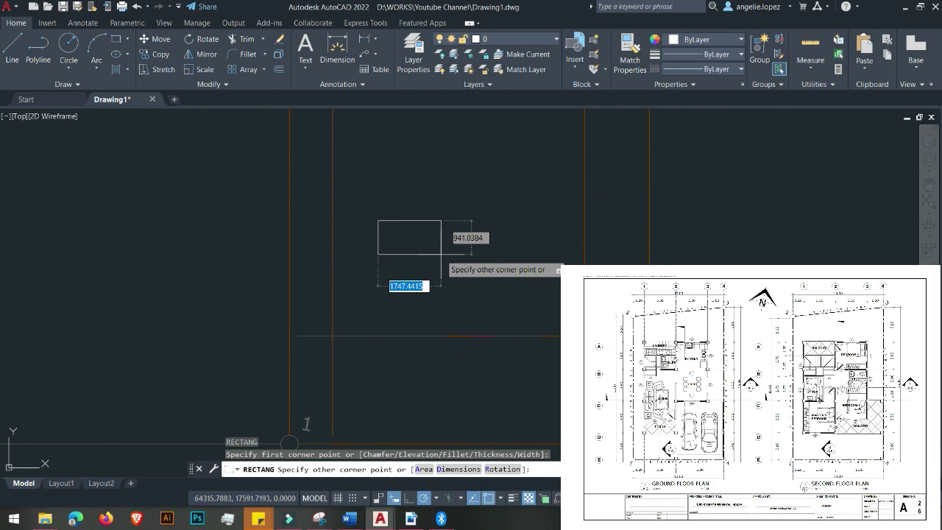
pyautogui.write('300')
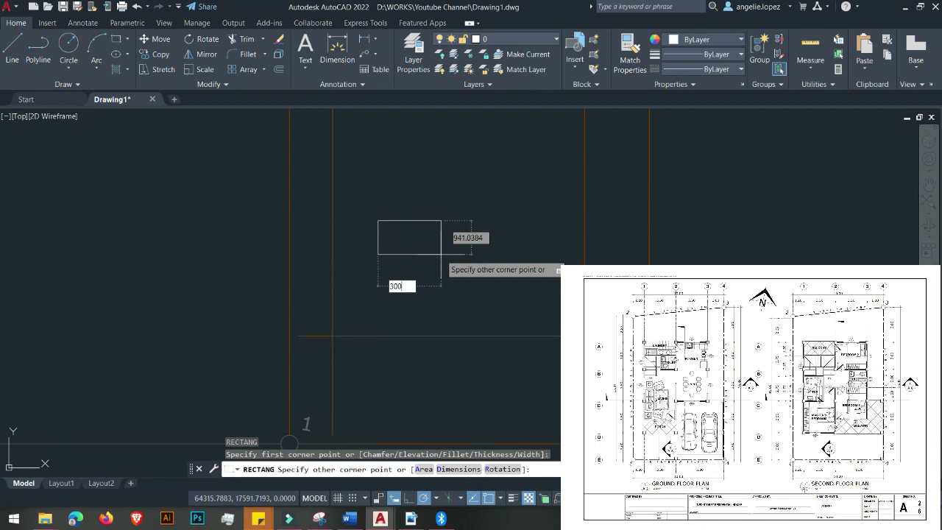
pyautogui.press('Tab')
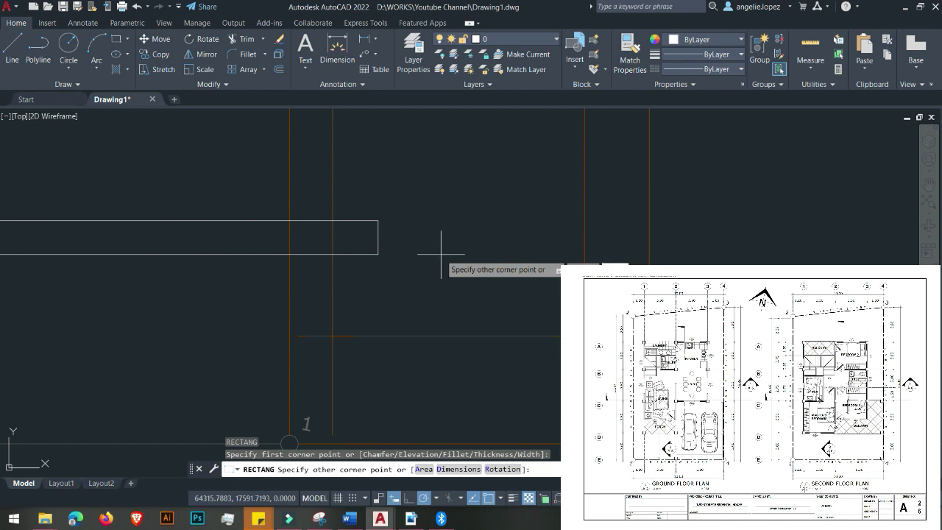
pyautogui.press('Return')
pyautogui.scroll(4, 366, 223)
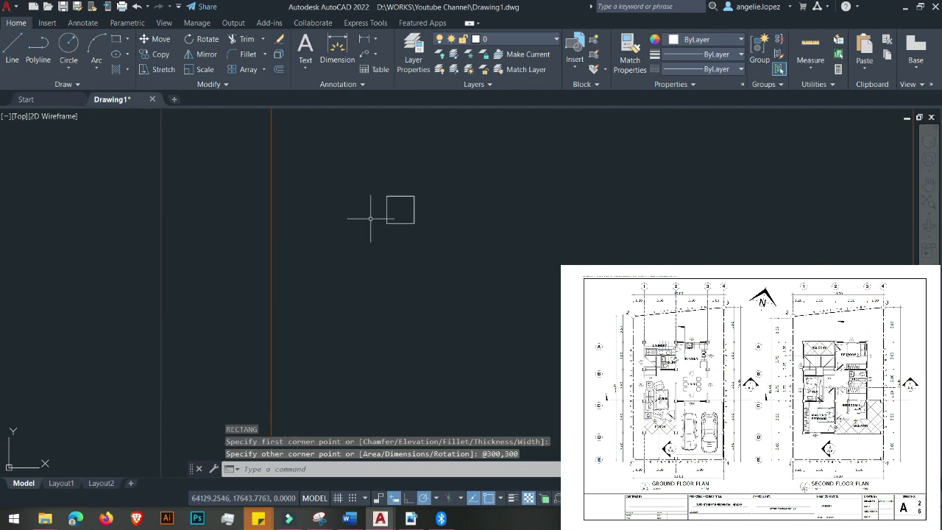
pyautogui.click(403, 195)
pyautogui.scroll(-2, 464, 298)
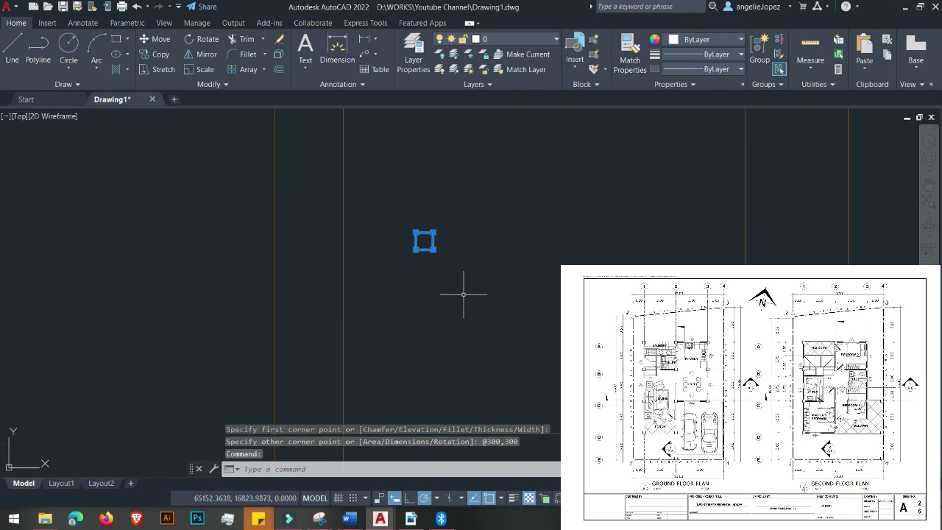
pyautogui.scroll(-1, 474, 206)
pyautogui.press('Escape')
# - Begin copying the free-standing 300 by 300 column and enable the Geometric Center object snap for choosing its base point
pyautogui.scroll(1, 471, 219)
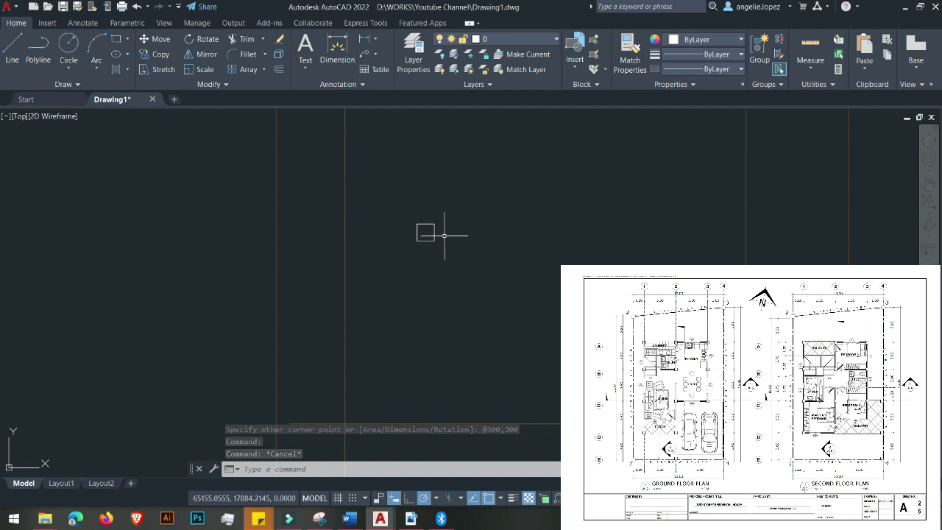
pyautogui.click(391, 205)
pyautogui.click(462, 285)
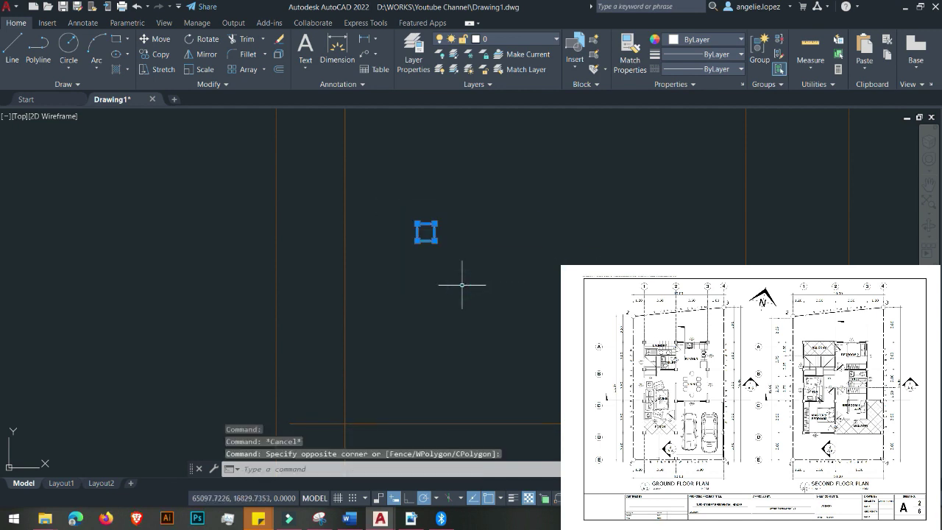
pyautogui.write('CO')
pyautogui.press('Return')
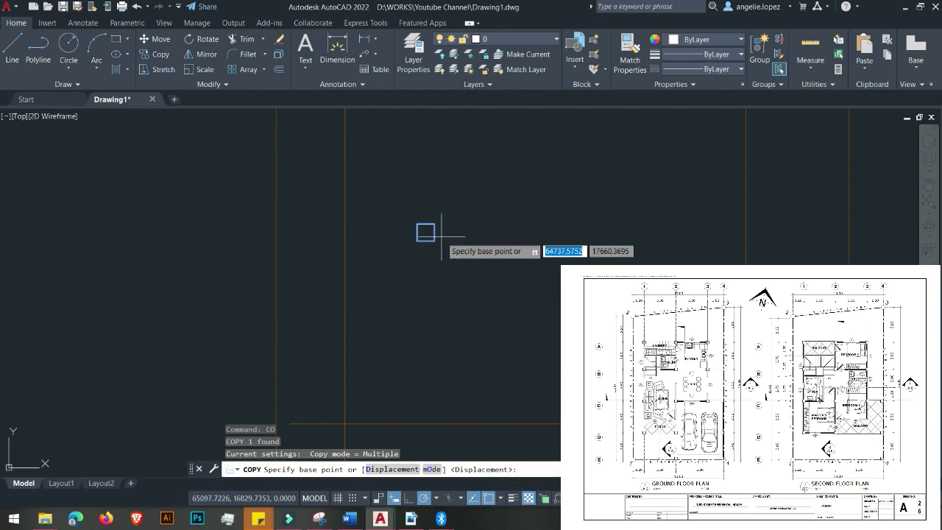
pyautogui.scroll(4, 439, 238)
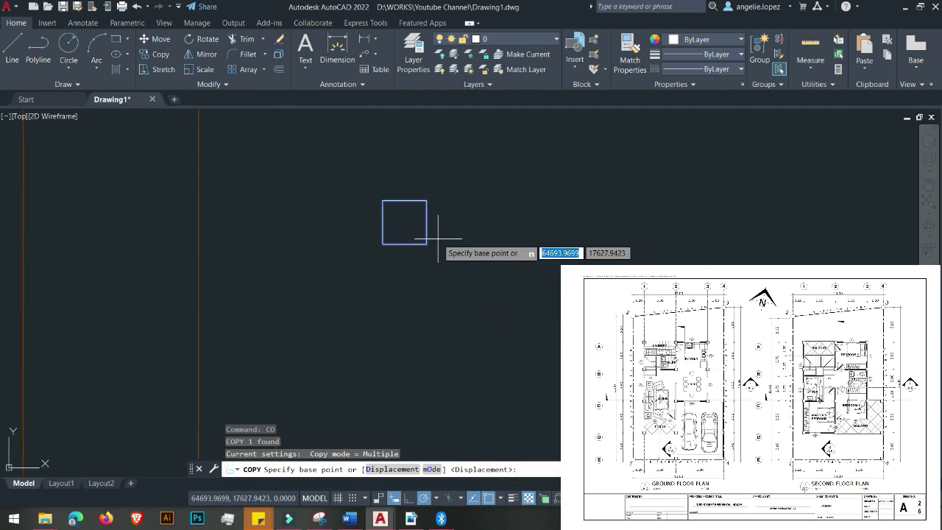
pyautogui.scroll(-2, 438, 238)
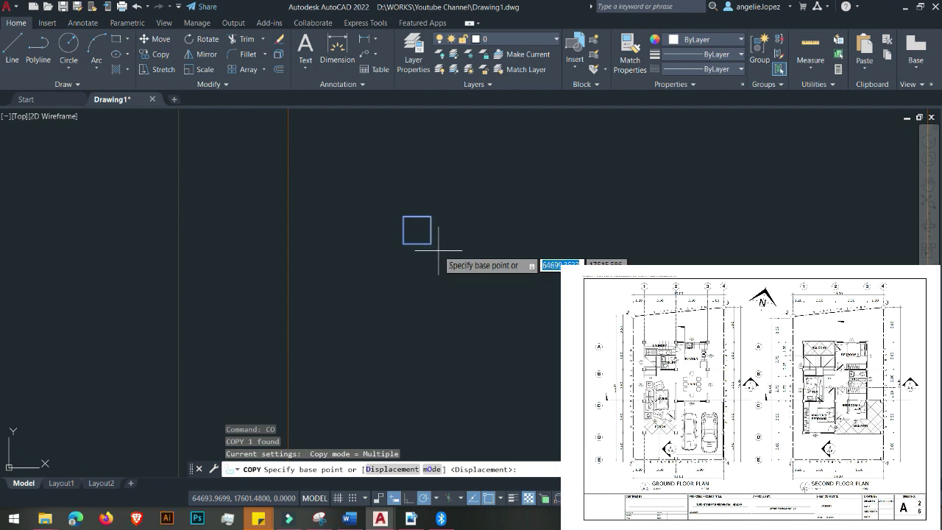
pyautogui.scroll(-2, 438, 250)
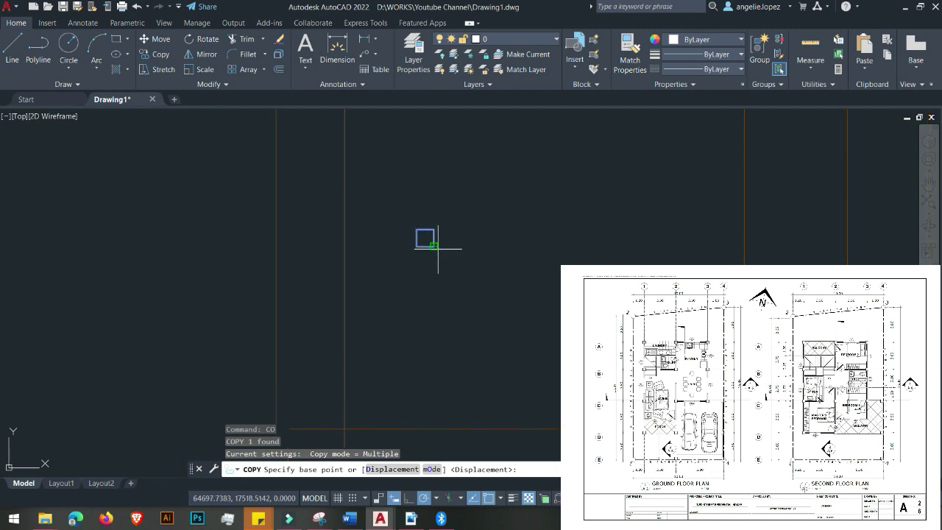
pyautogui.scroll(2, 434, 241)
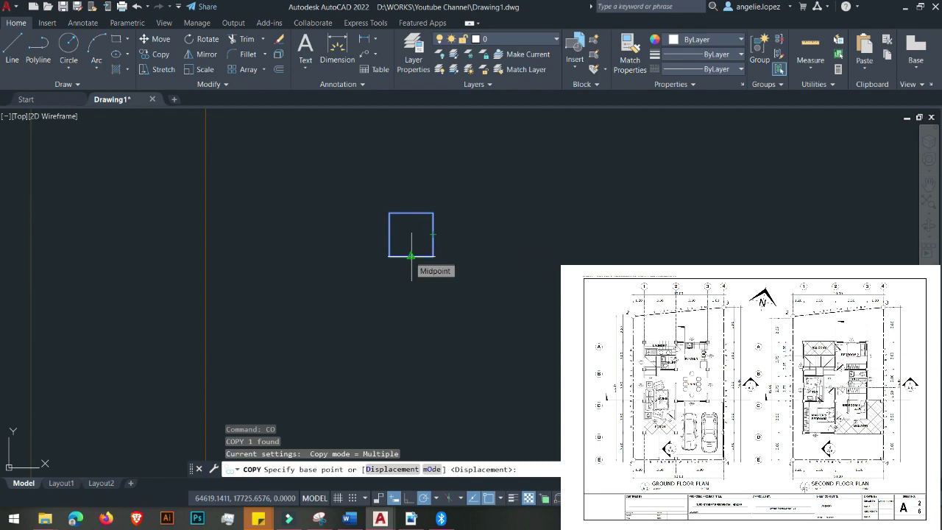
pyautogui.click(502, 499)
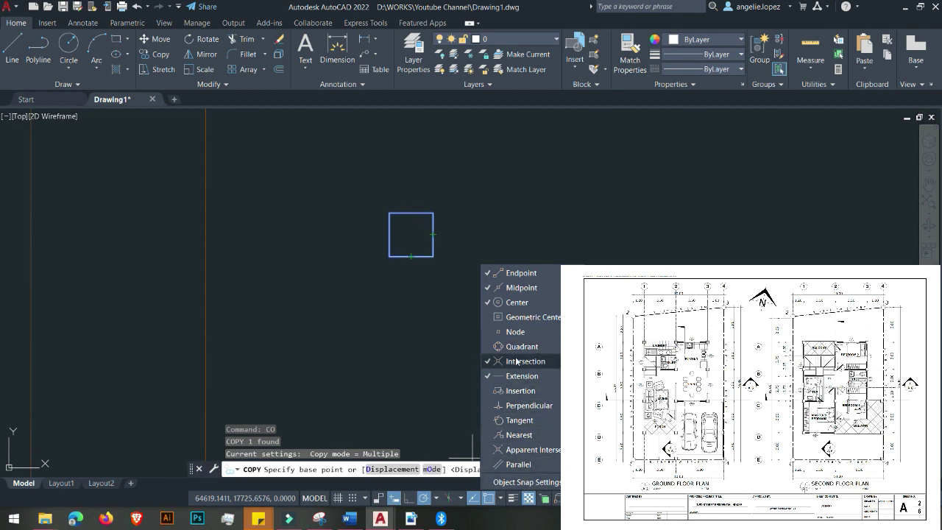
pyautogui.click(487, 317)
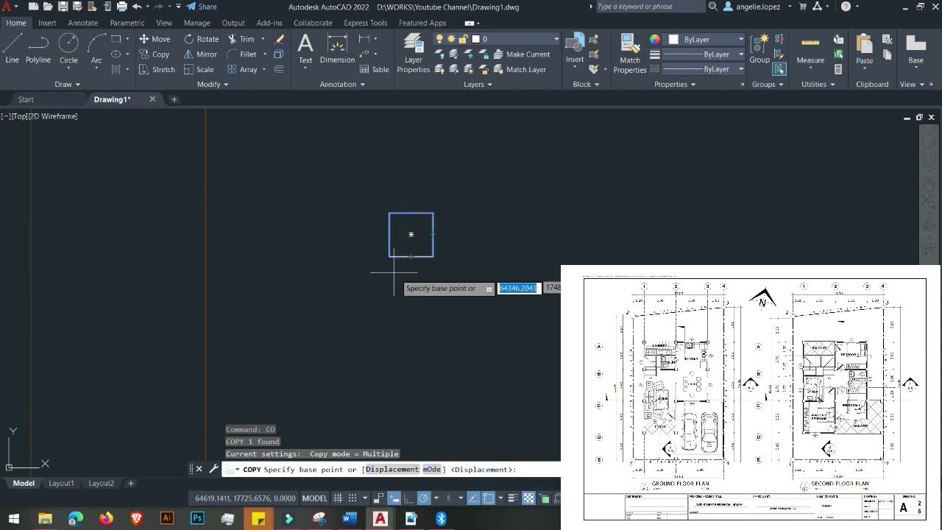
# - Copy the column from its geometric center onto the intersection of the setback lines near corner 1
pyautogui.scroll(4, 431, 221)
pyautogui.scroll(-2, 432, 213)
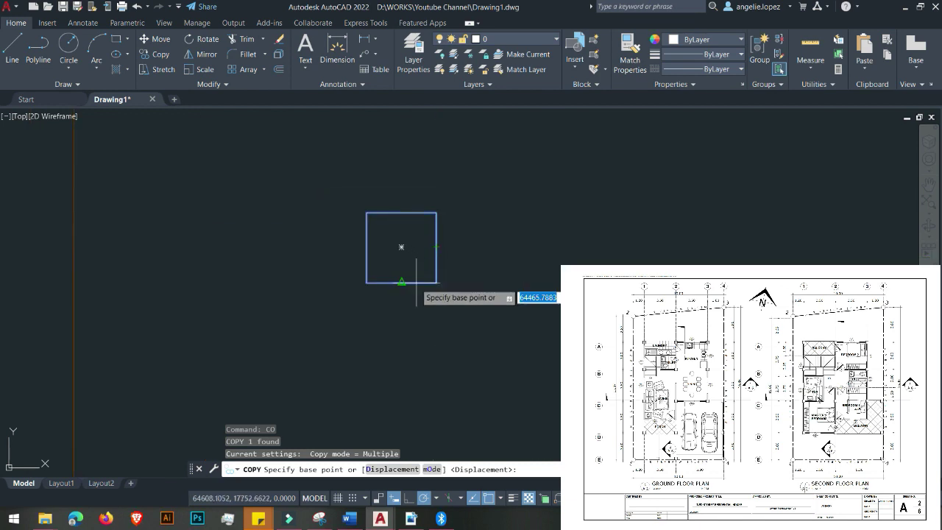
pyautogui.click(401, 247)
pyautogui.scroll(-6, 694, 190)
pyautogui.scroll(3, 647, 199)
pyautogui.click(523, 303)
pyautogui.scroll(-3, 516, 305)
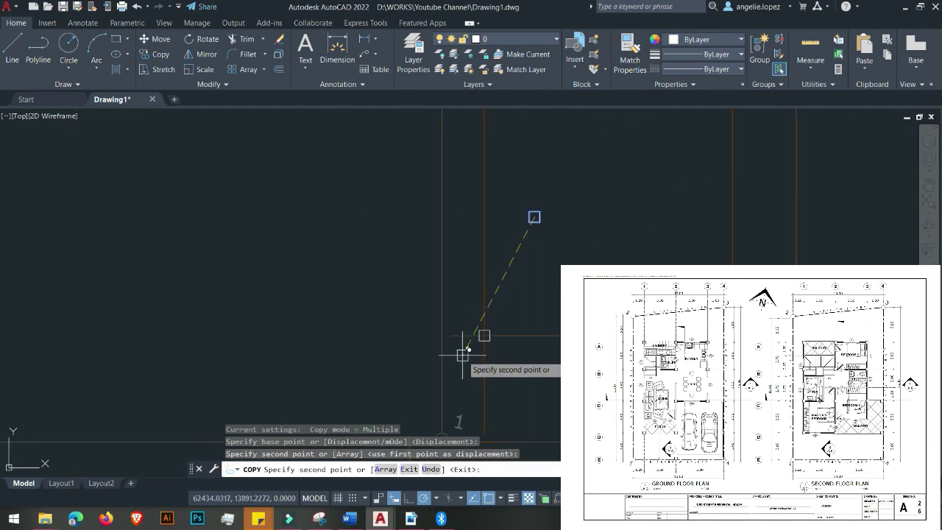
pyautogui.scroll(-2, 534, 359)
pyautogui.press('Escape')
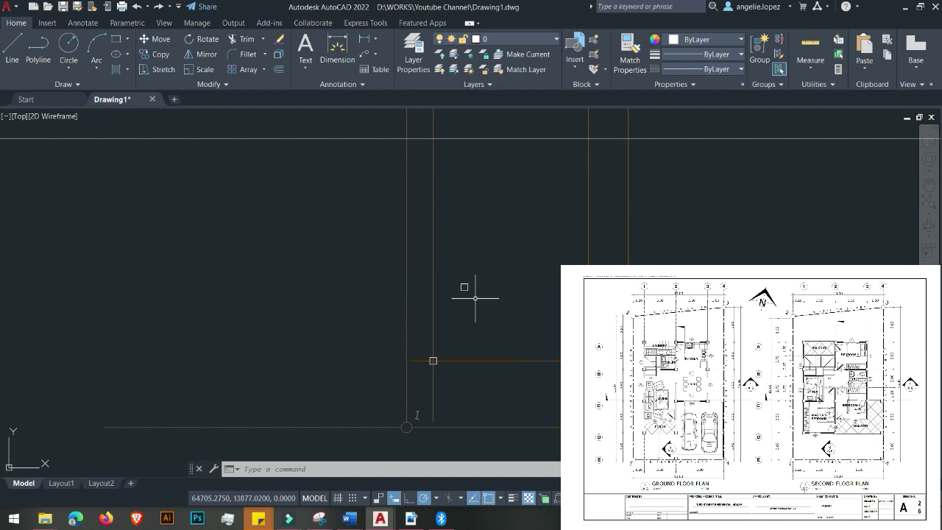
# - Offset the horizontal setback line through the column near corner 1 by 3500 upward into the lot
pyautogui.write('o')
pyautogui.press('Return')
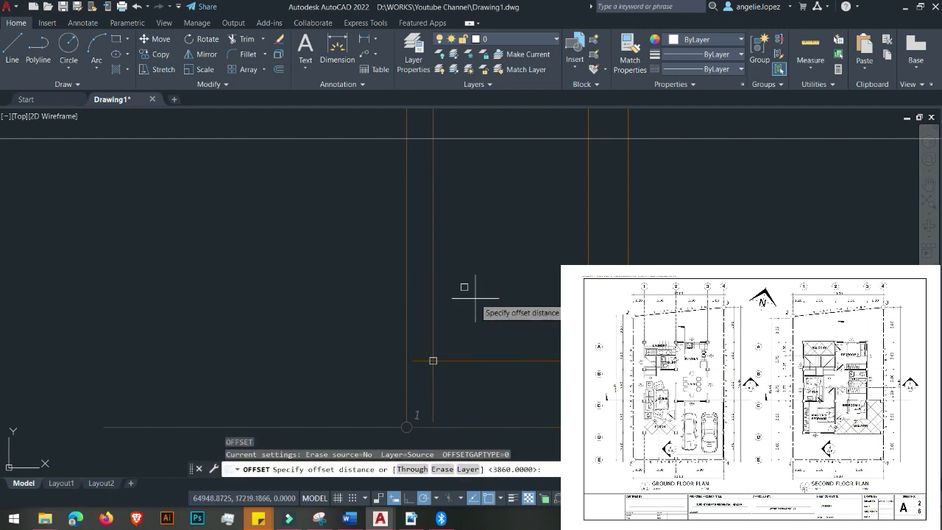
pyautogui.write('3500')
pyautogui.press('Return')
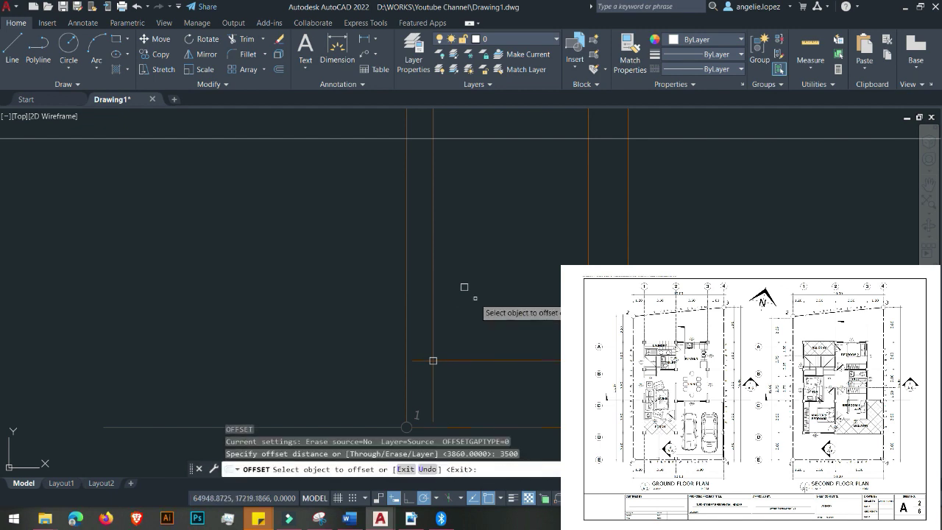
pyautogui.click(462, 361)
pyautogui.click(496, 295)
pyautogui.press('Escape')
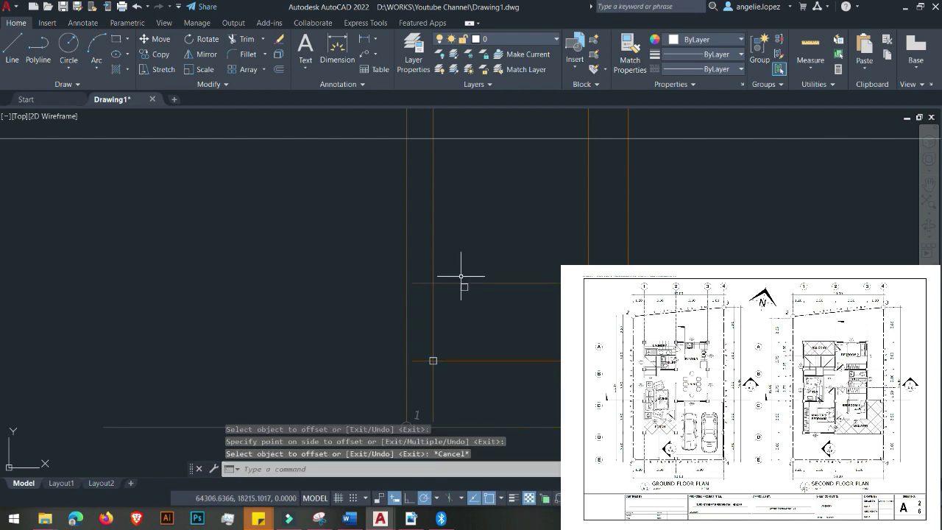
# - Copy the free-standing column by its geometric center onto the intersection of the new horizontal line and the vertical setback line near corner 1
pyautogui.scroll(4, 462, 273)
pyautogui.click(467, 311)
pyautogui.moveTo(466, 311); pyautogui.dragTo(467, 305, button='middle')
pyautogui.click(466, 305)
pyautogui.click(473, 315)
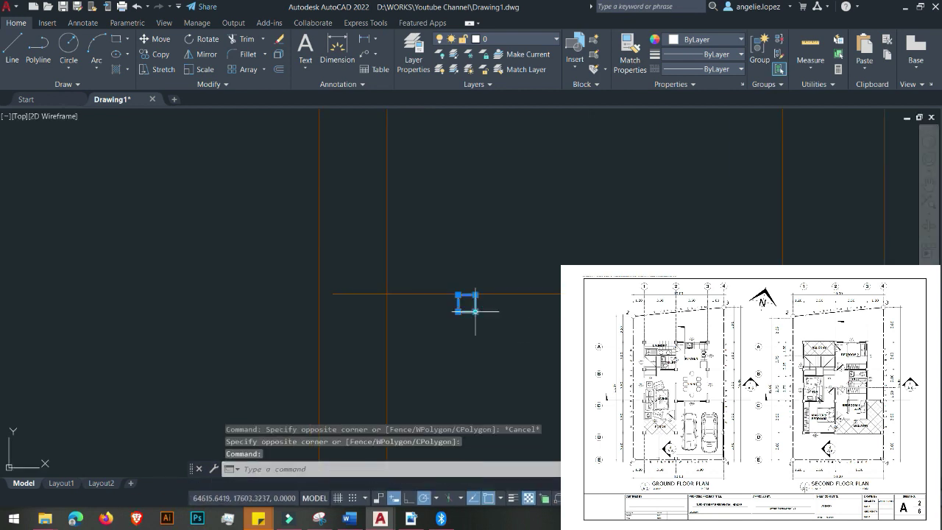
pyautogui.write('co')
pyautogui.press('Return')
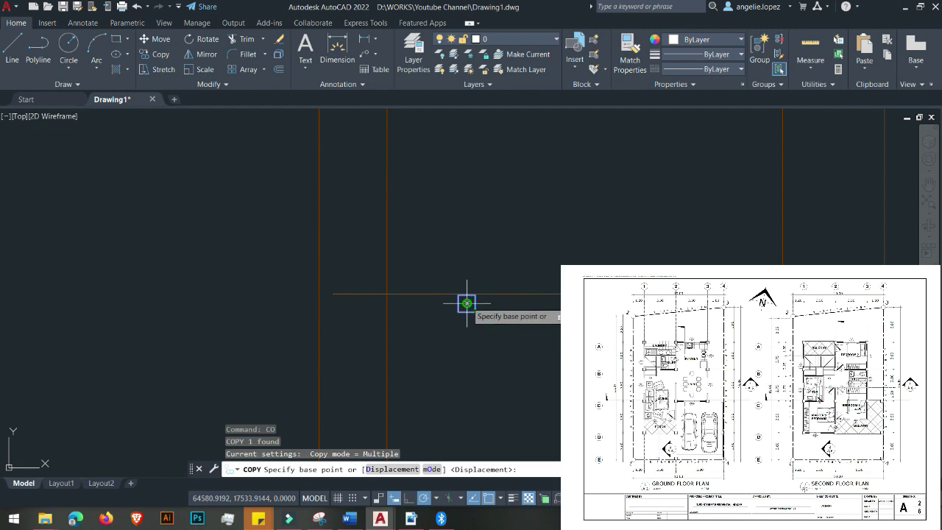
pyautogui.click(467, 302)
pyautogui.click(387, 293)
pyautogui.scroll(-4, 446, 318)
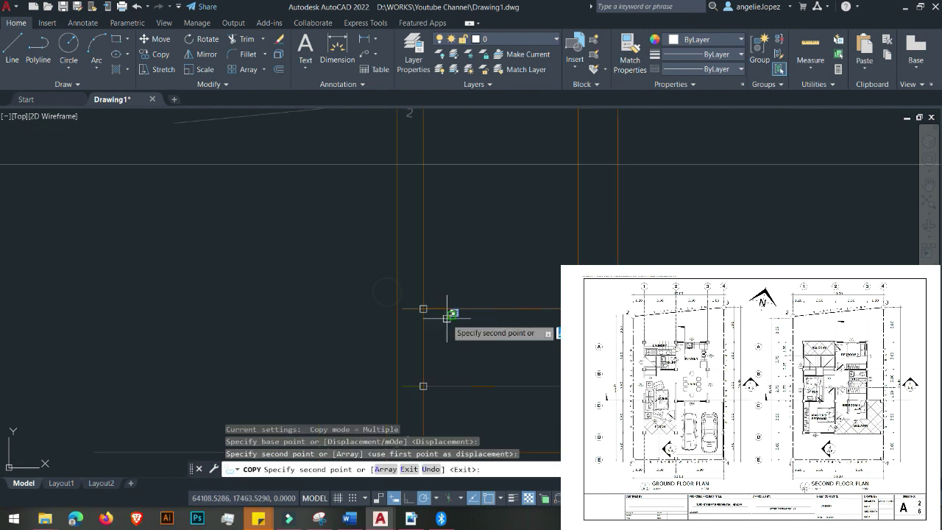
pyautogui.moveTo(477, 359); pyautogui.dragTo(474, 344, button='middle')
pyautogui.press('Escape')
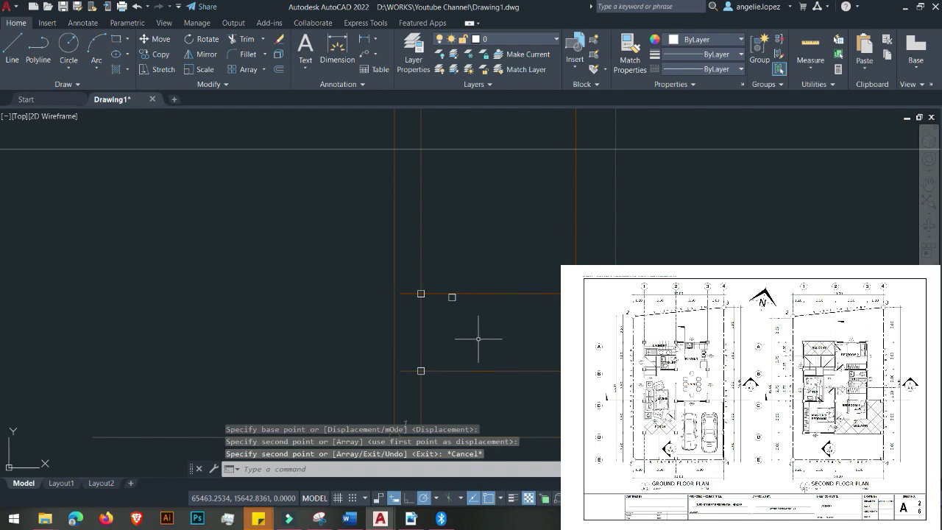
pyautogui.scroll(-3, 489, 330)
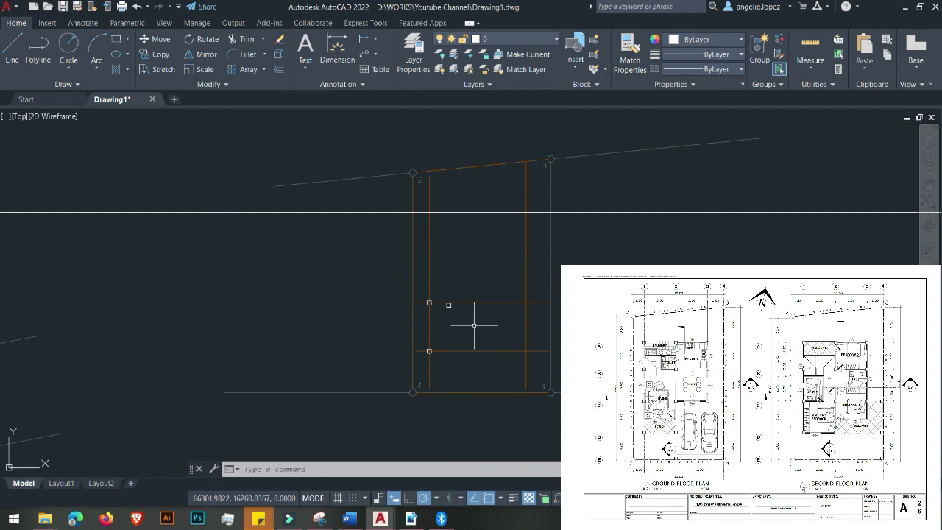
pyautogui.scroll(2, 602, 249)
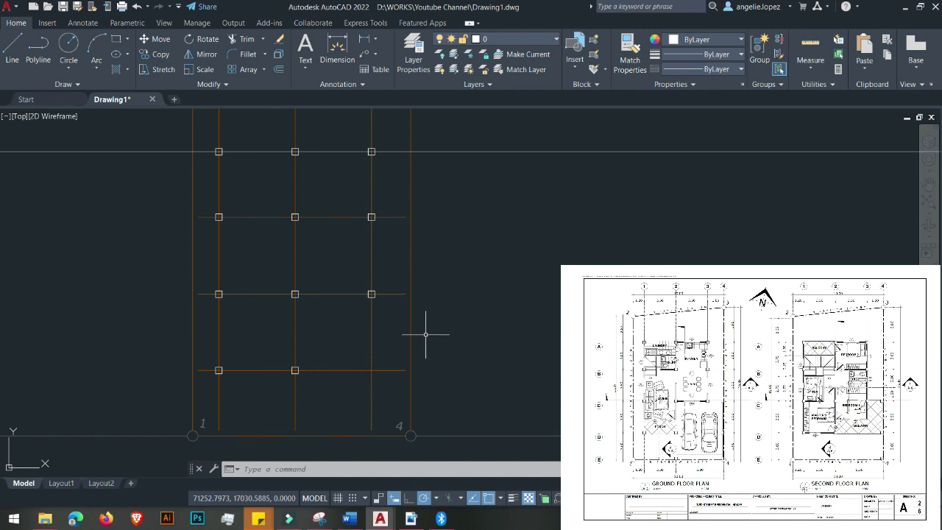
pyautogui.scroll(4, 258, 373)
pyautogui.scroll(2, 258, 373)
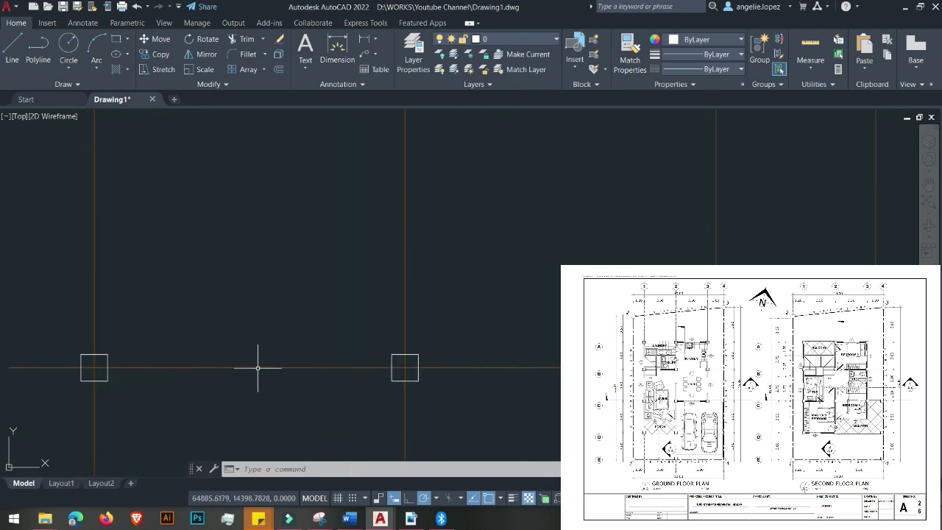
pyautogui.moveTo(238, 368); pyautogui.dragTo(245, 346, button='middle')
pyautogui.scroll(-2, 238, 353)
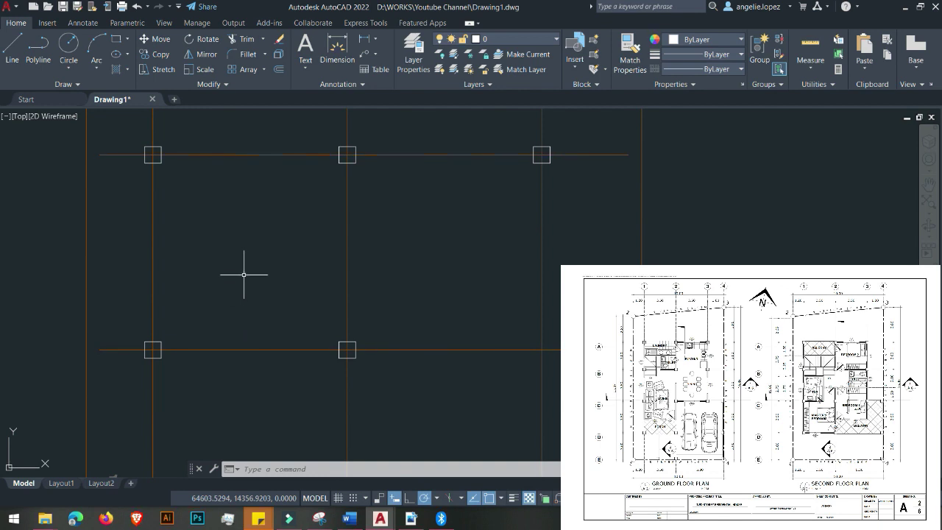
pyautogui.moveTo(246, 268); pyautogui.dragTo(272, 290, button='middle')
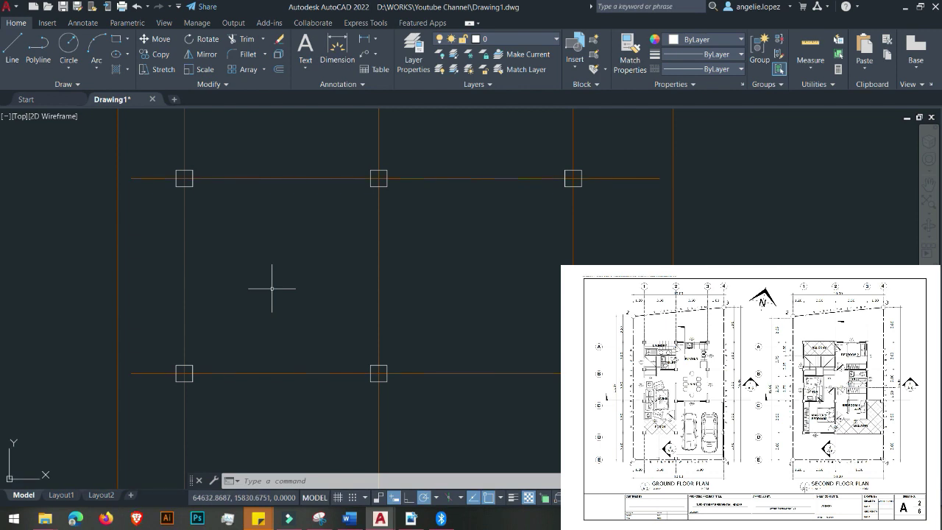
# - Offset the vertical column centerline nearest corners 1 and 2 by 50 to each side as wall faces
pyautogui.write('o')
pyautogui.press('Return')
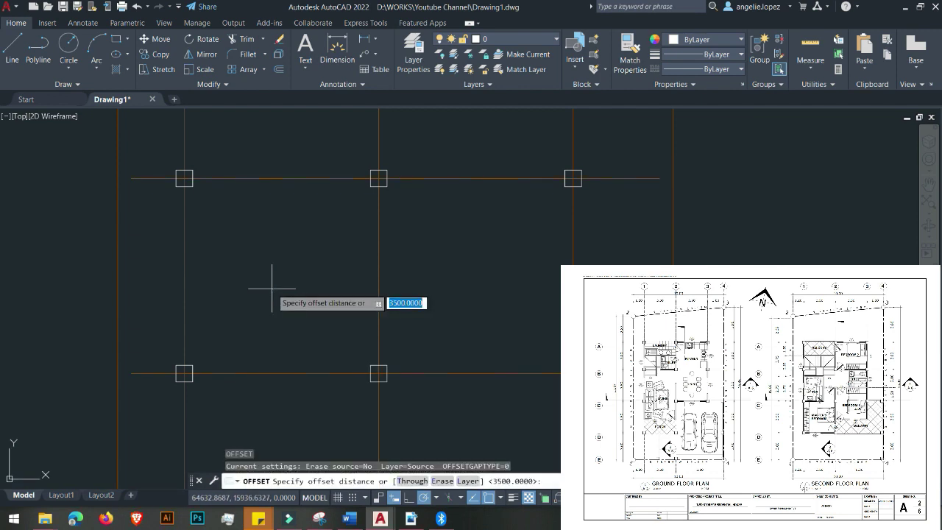
pyautogui.write('5')
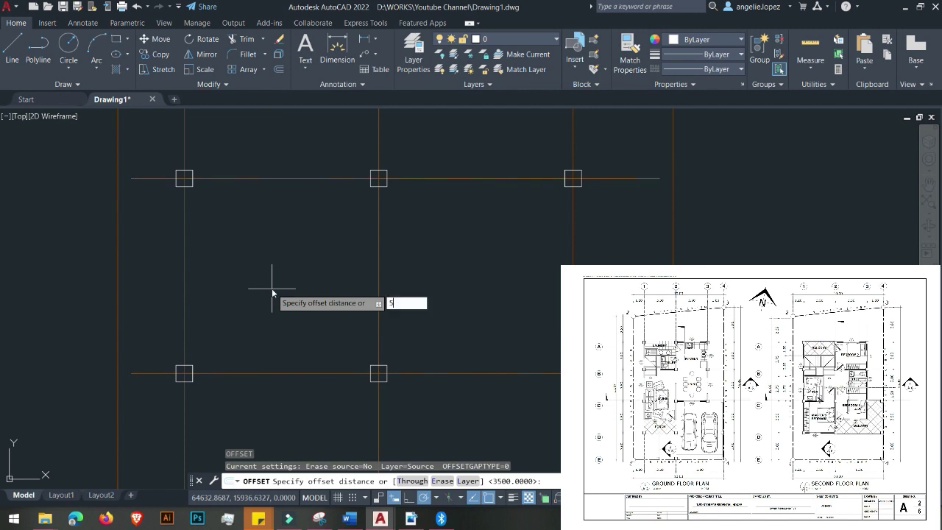
pyautogui.write('0')
pyautogui.press('Return')
pyautogui.scroll(2, 178, 276)
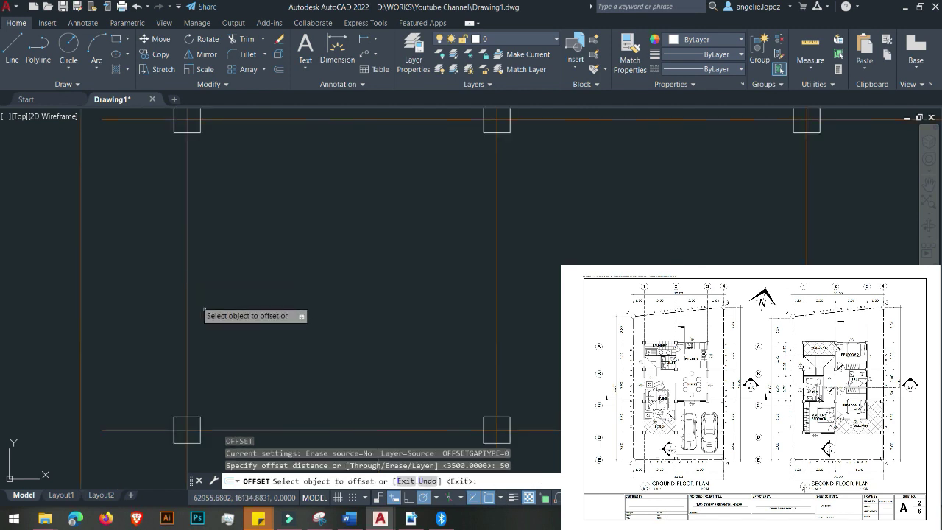
pyautogui.click(188, 270)
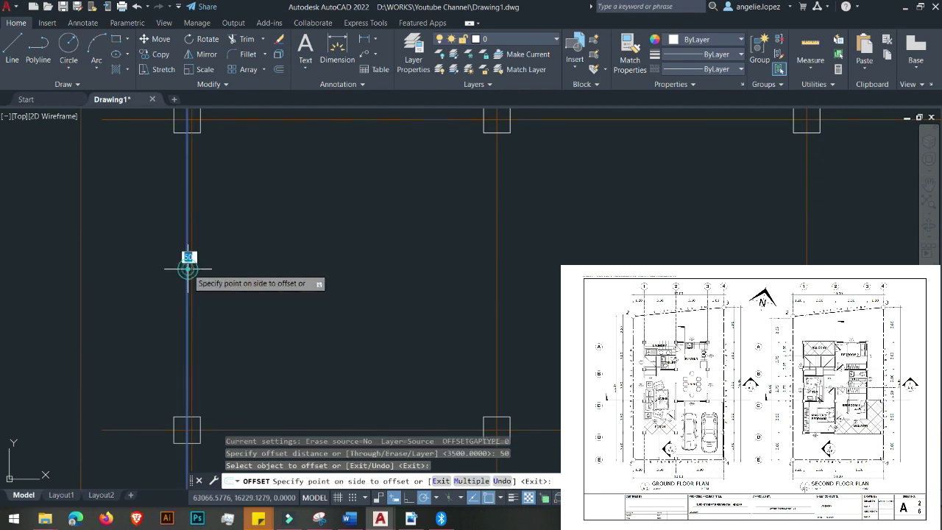
pyautogui.click(225, 274)
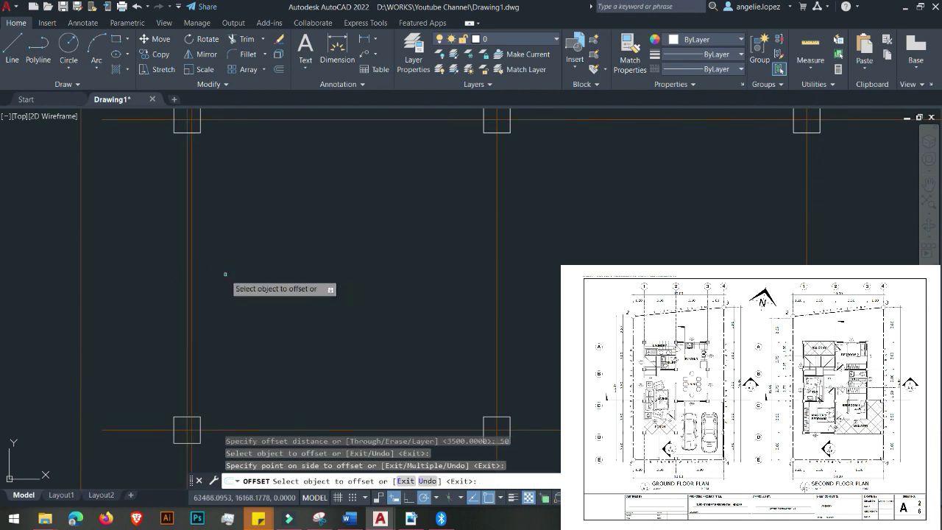
pyautogui.click(187, 251)
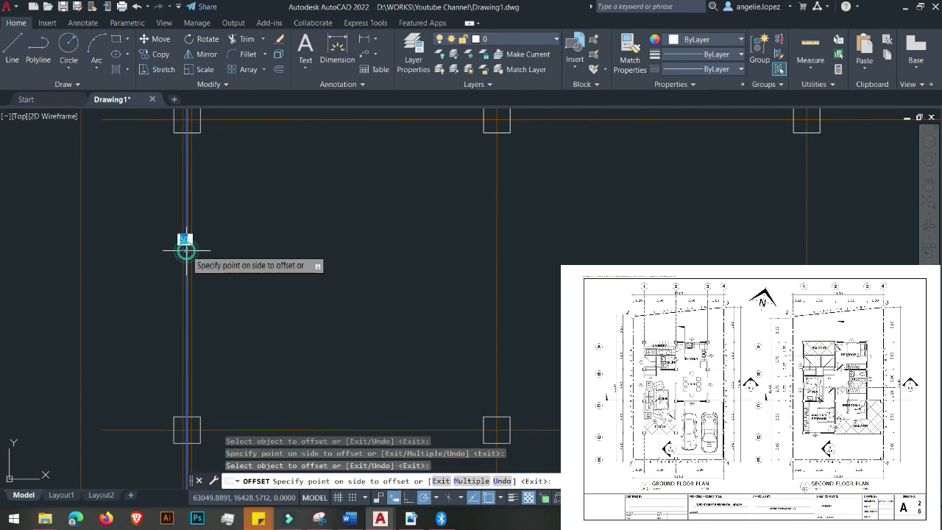
pyautogui.click(92, 259)
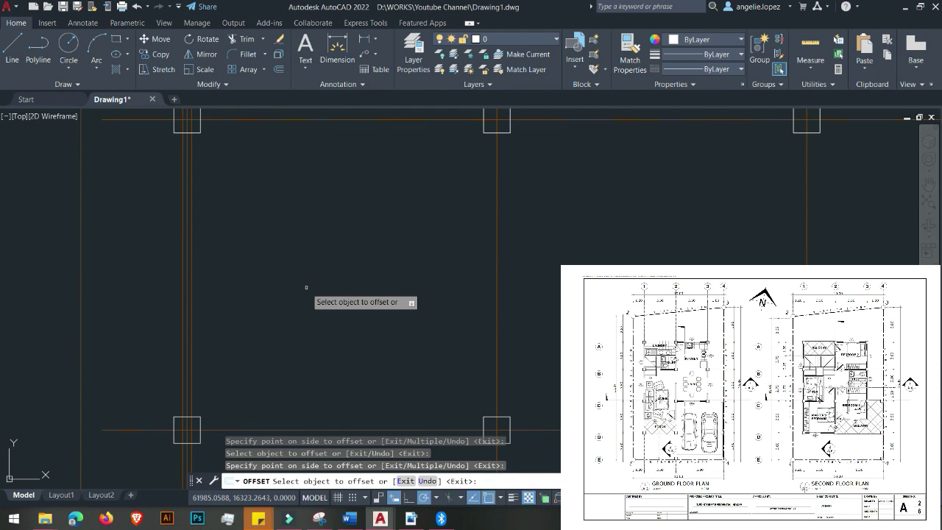
pyautogui.press('Escape')
# - Measure the distance between the two wall-face lines at the column near corner 1
pyautogui.scroll(4, 310, 320)
pyautogui.scroll(-2, 253, 361)
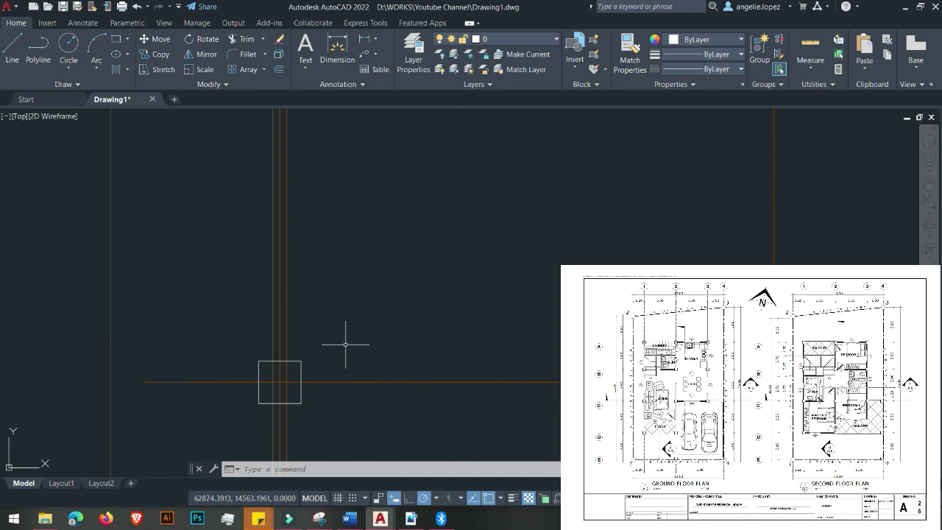
pyautogui.write('DIST')
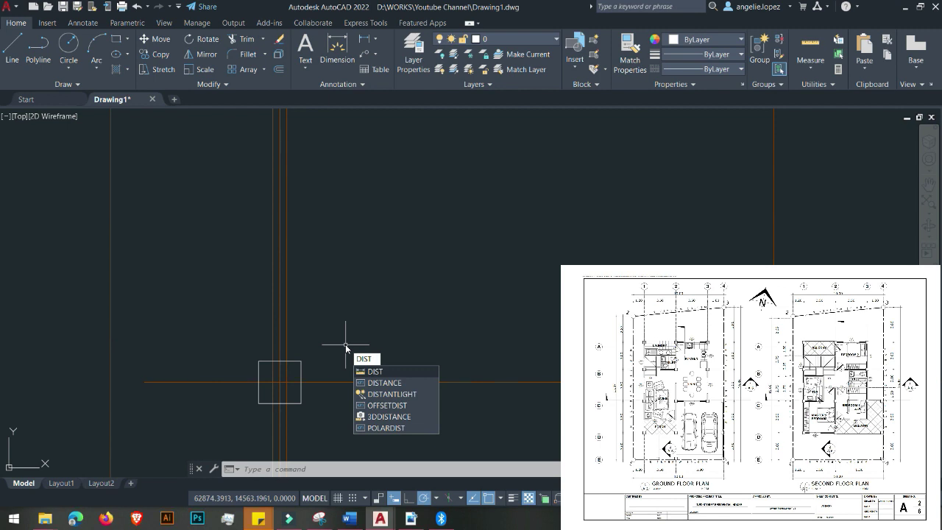
pyautogui.press('Return')
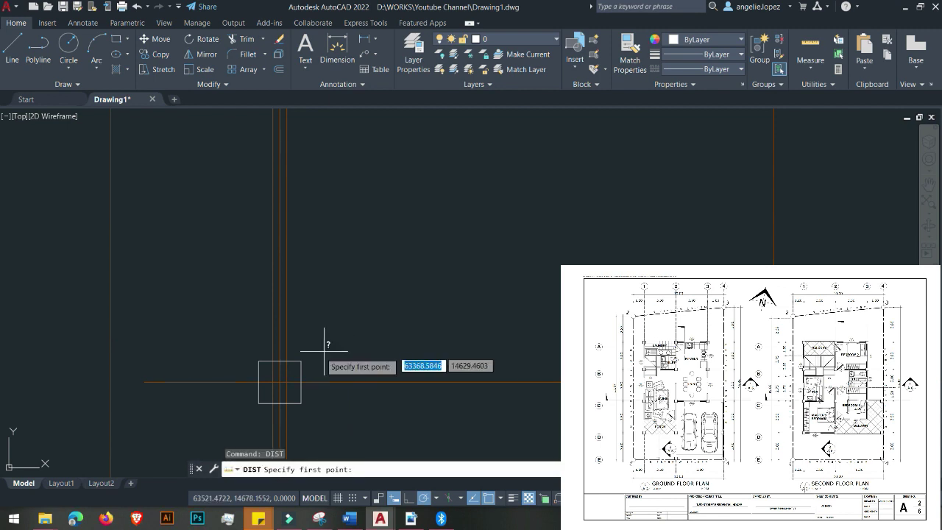
pyautogui.click(274, 360)
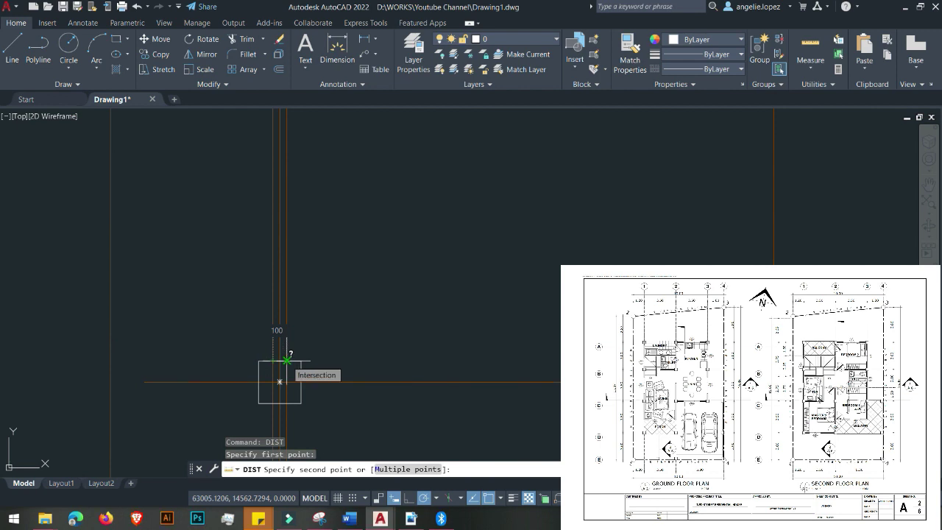
pyautogui.scroll(3, 286, 361)
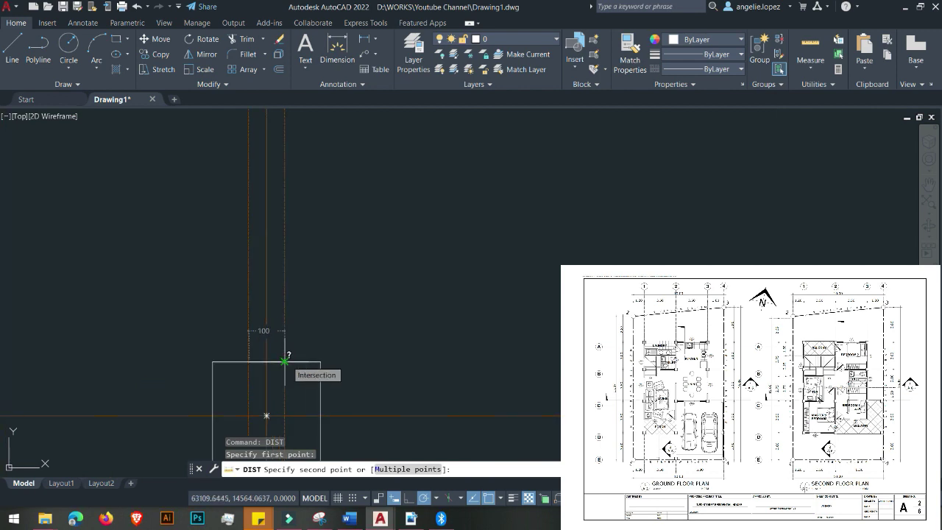
pyautogui.scroll(-5, 284, 362)
pyautogui.press('Escape')
# - Offset the white horizontal construction line through the upper row of columns by 50 to each side as wall faces
pyautogui.scroll(-5, 379, 287)
pyautogui.moveTo(386, 229); pyautogui.dragTo(393, 303, button='middle')
pyautogui.scroll(4, 390, 243)
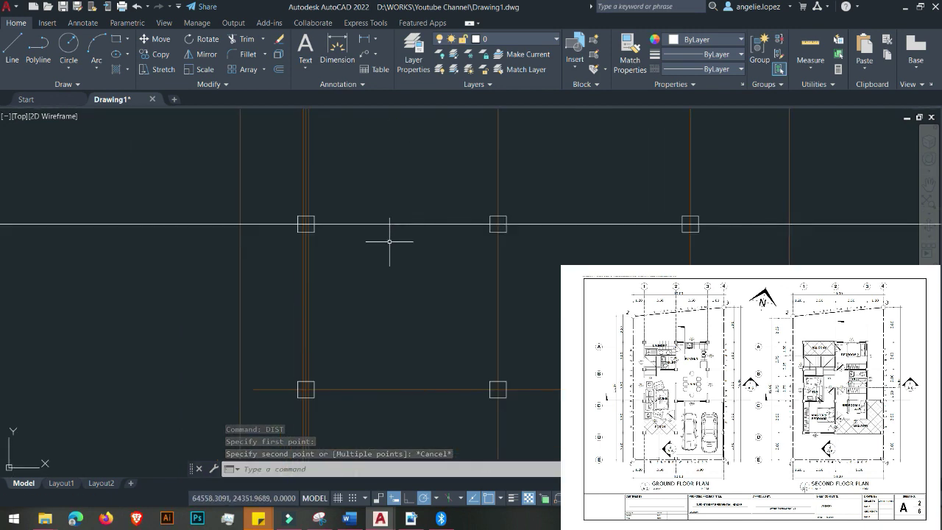
pyautogui.write('o')
pyautogui.press('Return')
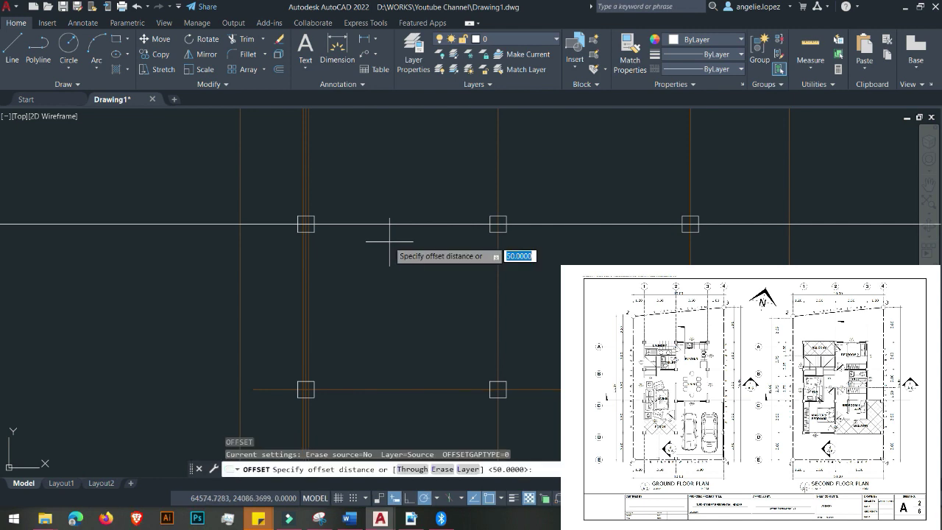
pyautogui.press('Return')
pyautogui.scroll(4, 390, 224)
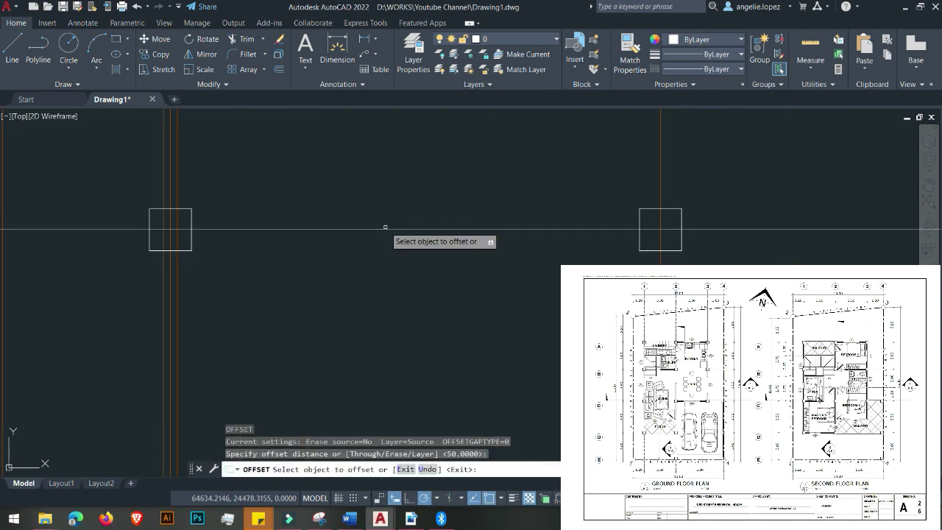
pyautogui.click(386, 229)
pyautogui.click(383, 225)
pyautogui.click(385, 229)
pyautogui.click(387, 304)
pyautogui.scroll(-3, 378, 273)
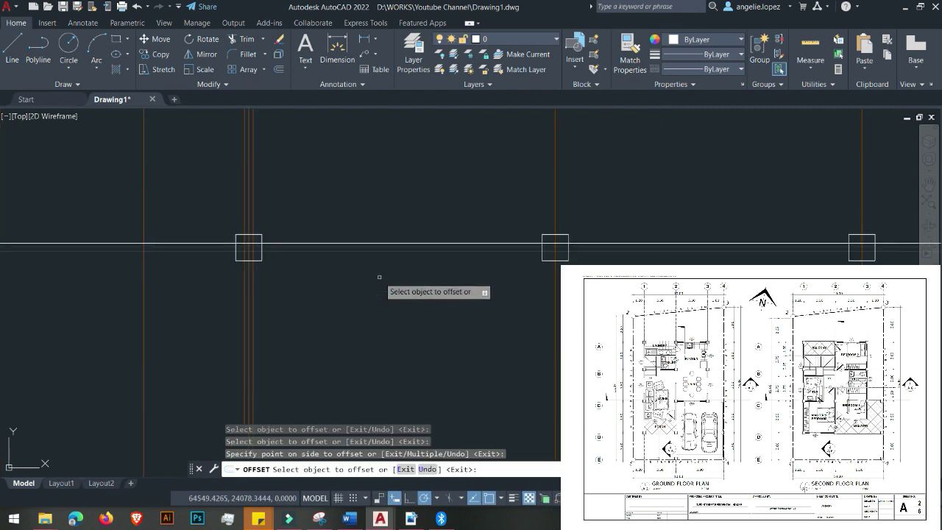
pyautogui.scroll(-2, 379, 277)
pyautogui.scroll(-3, 379, 277)
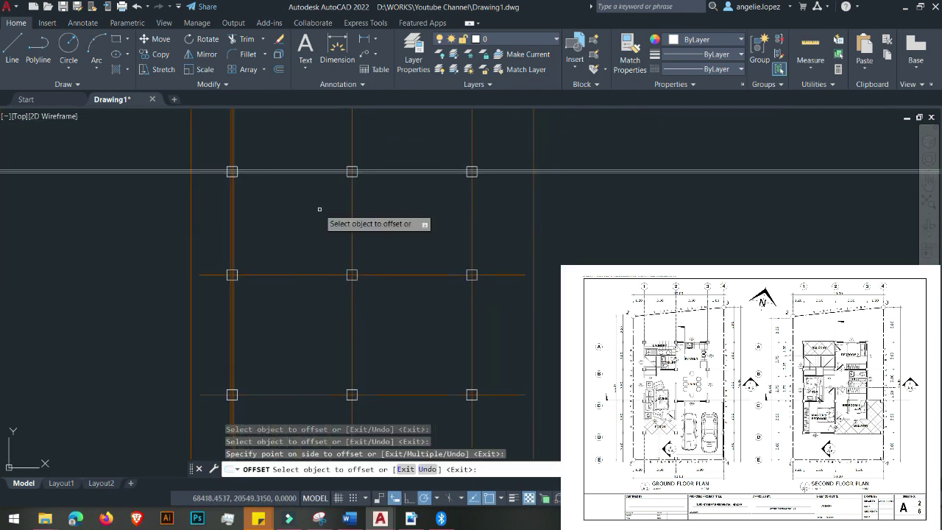
pyautogui.scroll(-2, 324, 241)
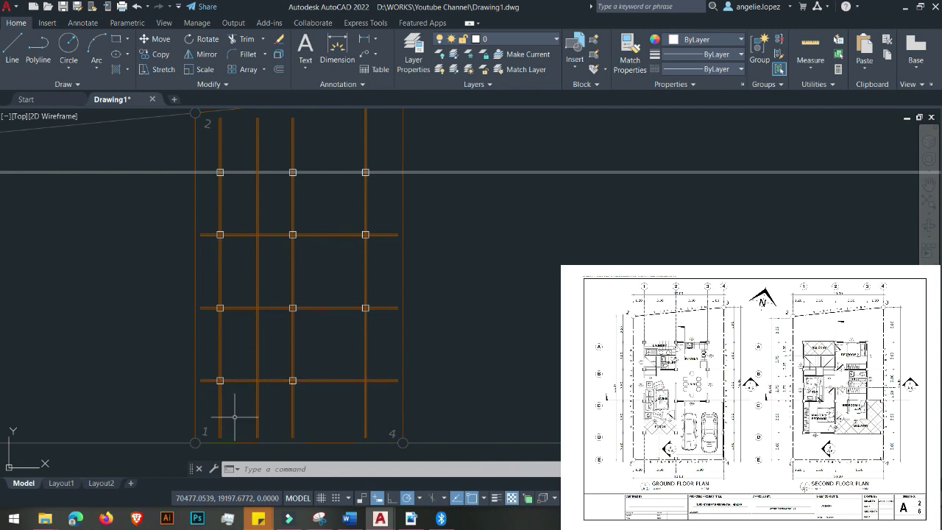
# - Trim the intermediate vertical wall lines between the two columns below the horizontal wall nearest corners 1 and 4
pyautogui.scroll(2, 221, 400)
pyautogui.moveTo(248, 379); pyautogui.dragTo(295, 373, button='middle')
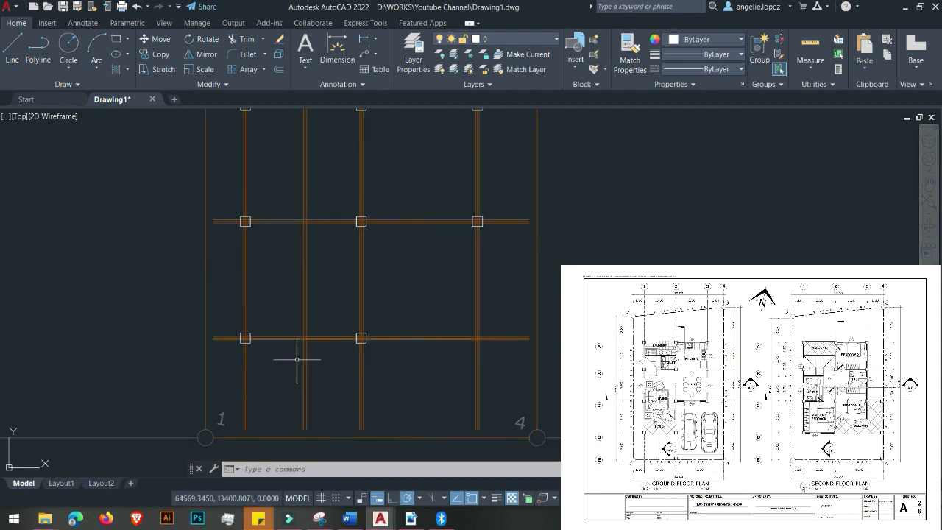
pyautogui.click(264, 40)
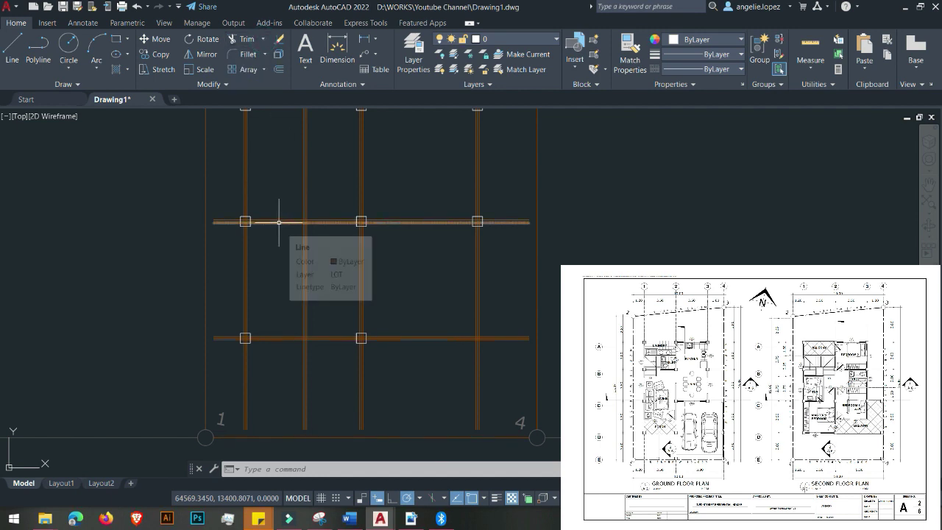
pyautogui.moveTo(299, 353); pyautogui.dragTo(305, 322, button='middle')
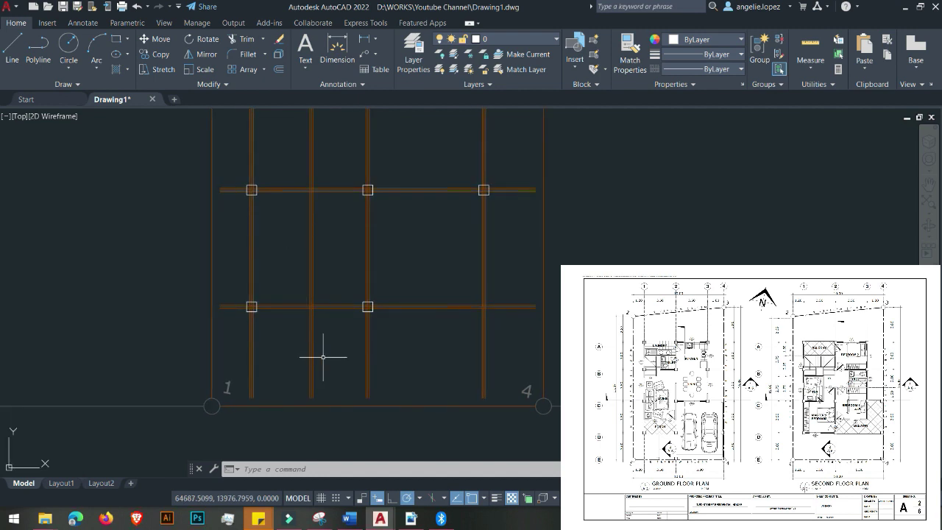
pyautogui.write('tr')
pyautogui.press('Return')
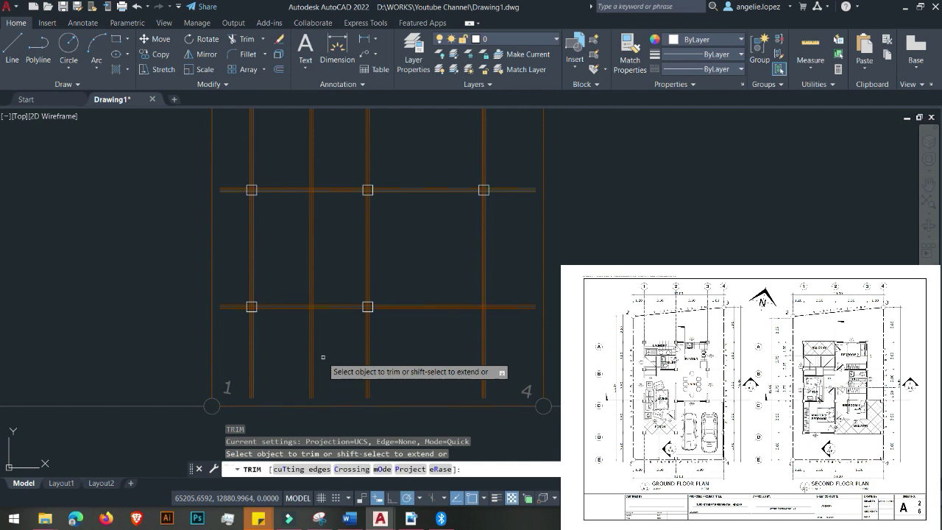
pyautogui.scroll(2, 322, 356)
pyautogui.moveTo(321, 358); pyautogui.dragTo(341, 298, button='middle')
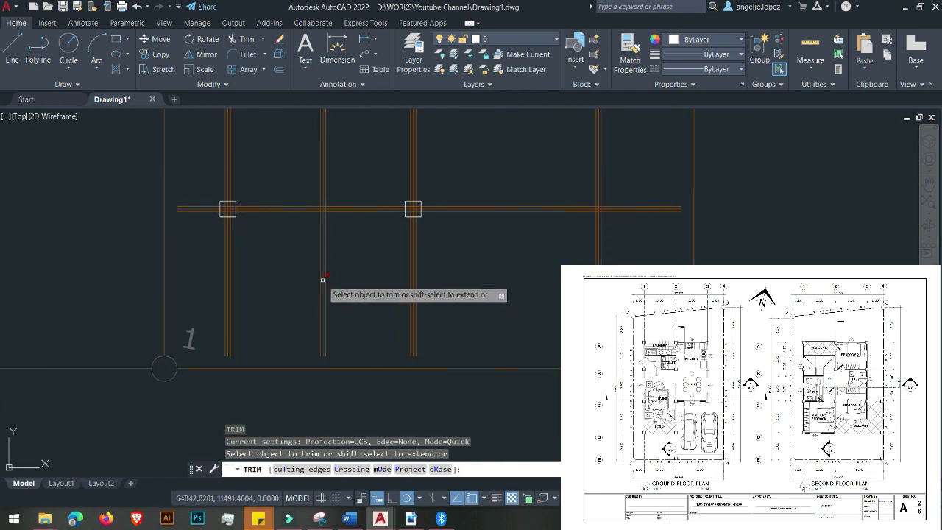
pyautogui.click(326, 280)
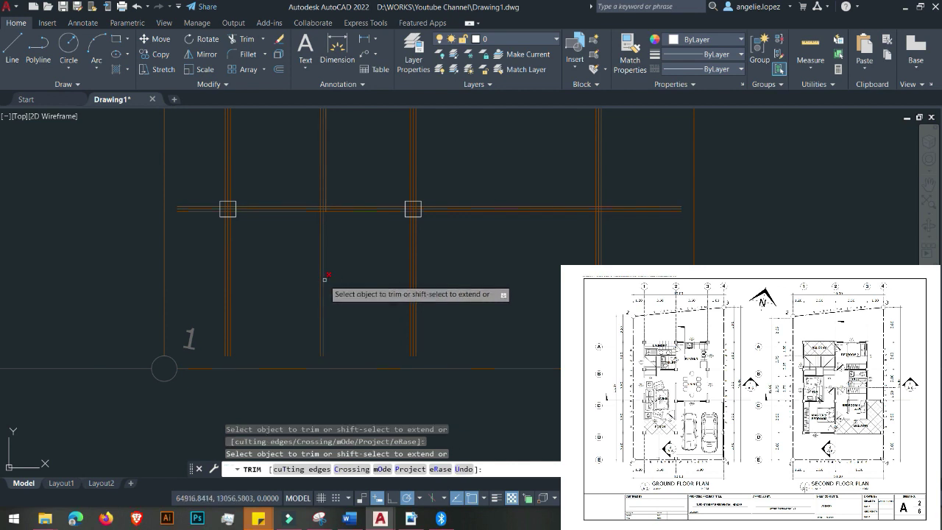
pyautogui.click(322, 277)
pyautogui.press('Return')
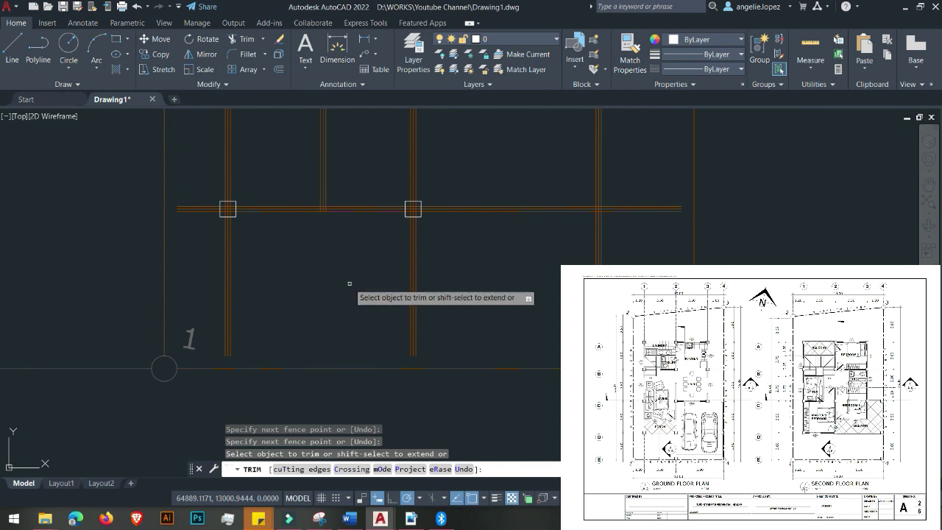
# - Trim the wall lines overhanging below the two lowest columns and outward from the column nearest corner 1
pyautogui.moveTo(304, 262); pyautogui.dragTo(409, 248, button='middle')
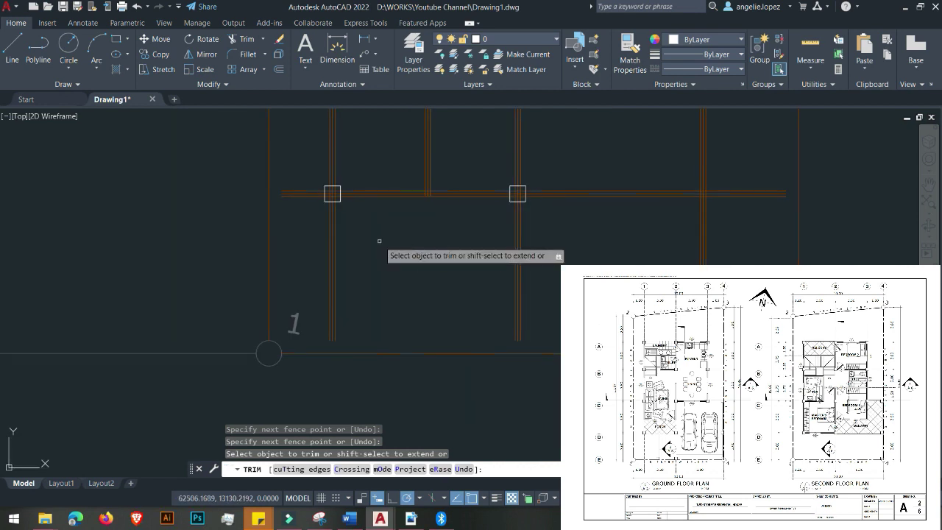
pyautogui.click(404, 313)
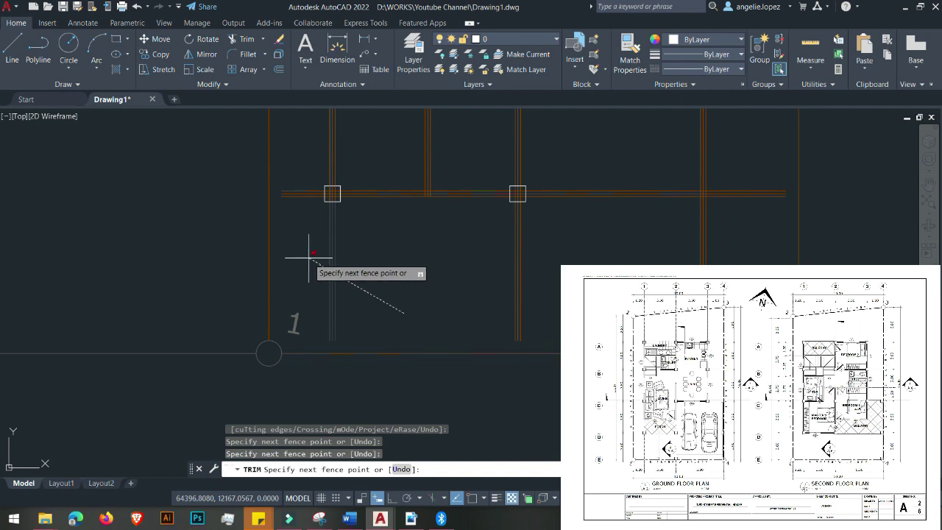
pyautogui.press('Return')
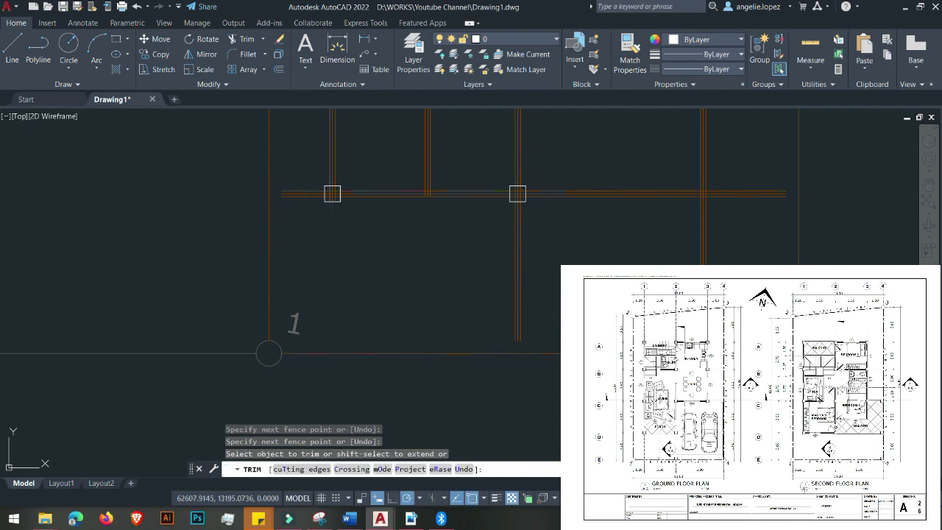
pyautogui.click(525, 295)
pyautogui.press('Return')
pyautogui.scroll(3, 412, 328)
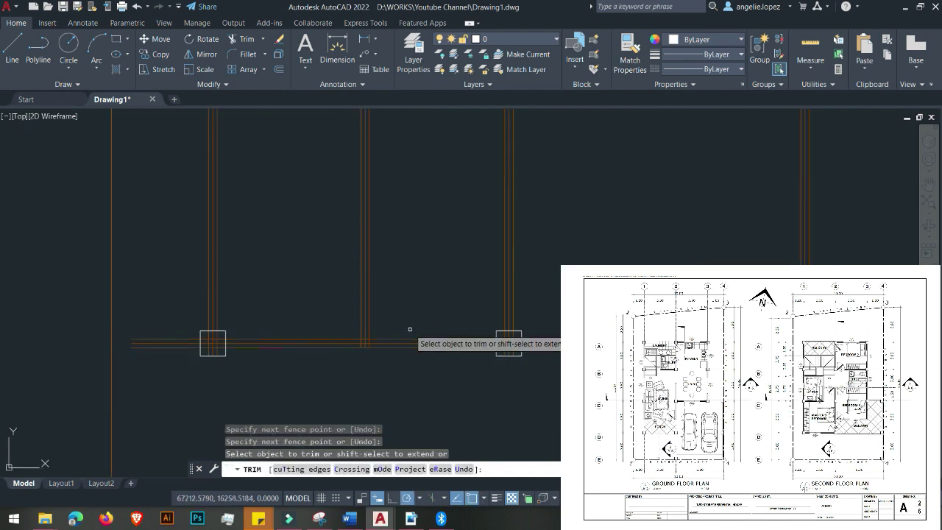
pyautogui.click(161, 363)
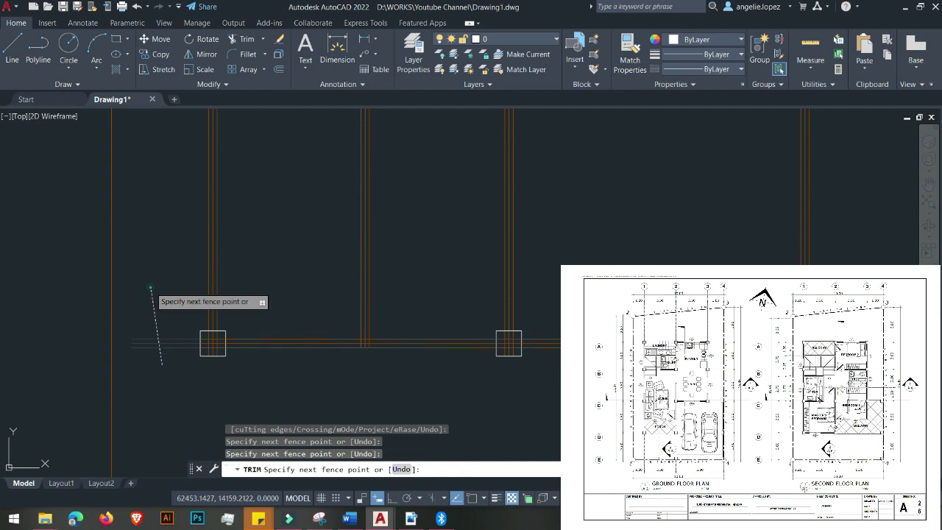
pyautogui.press('Return')
# - Trim the crossing wall lines inside the column nearest corner 1 so that the inner and outer wall faces form corners
pyautogui.scroll(5, 206, 305)
pyautogui.moveTo(206, 304); pyautogui.dragTo(503, 377, button='middle')
pyautogui.scroll(2, 503, 378)
pyautogui.click(477, 377)
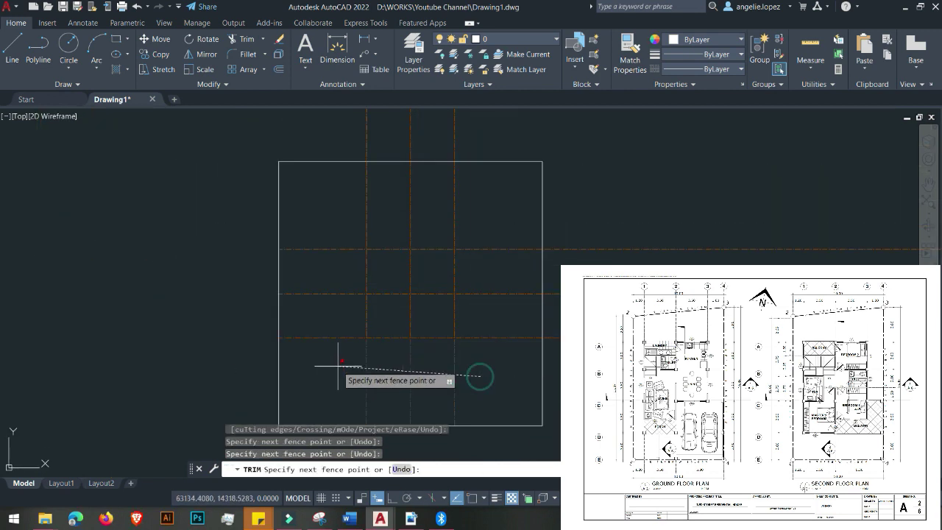
pyautogui.click(318, 221)
pyautogui.click(313, 349)
pyautogui.press('Return')
pyautogui.click(403, 212)
pyautogui.click(389, 312)
pyautogui.press('Return')
pyautogui.click(431, 309)
pyautogui.click(431, 238)
pyautogui.press('Return')
pyautogui.click(438, 307)
pyautogui.click(468, 278)
pyautogui.click(425, 265)
pyautogui.press('Return')
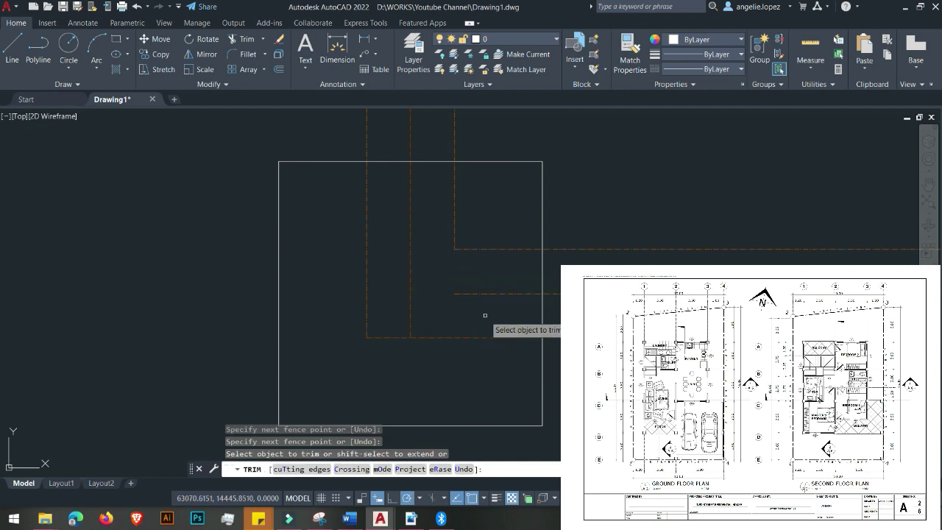
pyautogui.press('Escape')
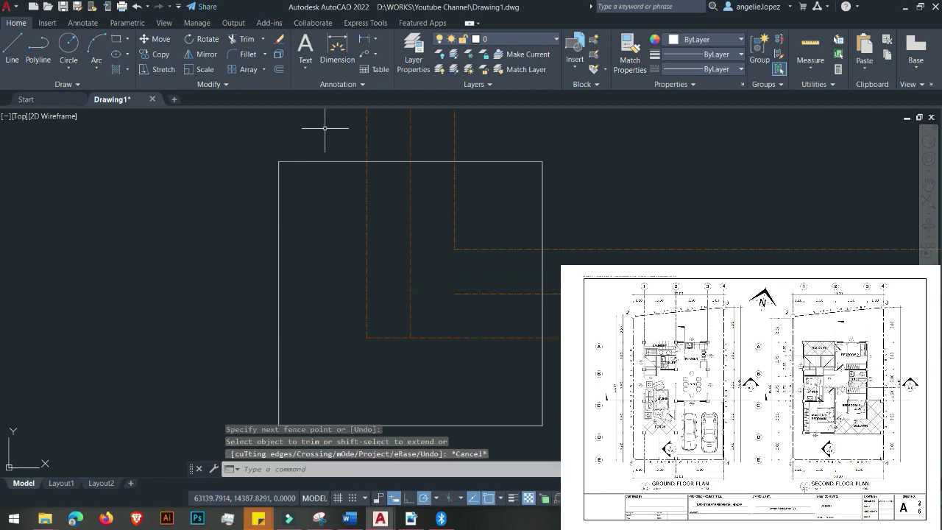
# - Extend the horizontal centerline to the vertical centerline inside the corner column, and trim the vertical centerline's overhang below it
pyautogui.click(263, 39)
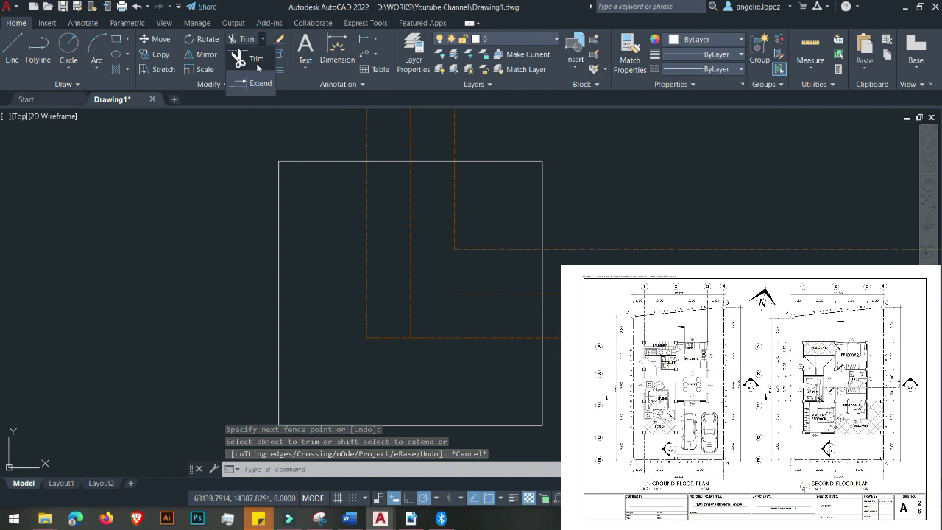
pyautogui.write('EX')
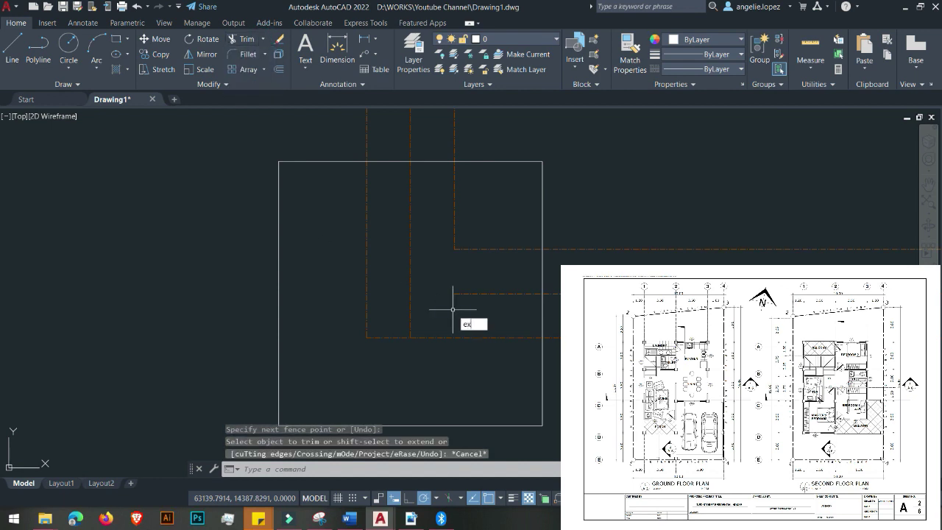
pyautogui.press('Return')
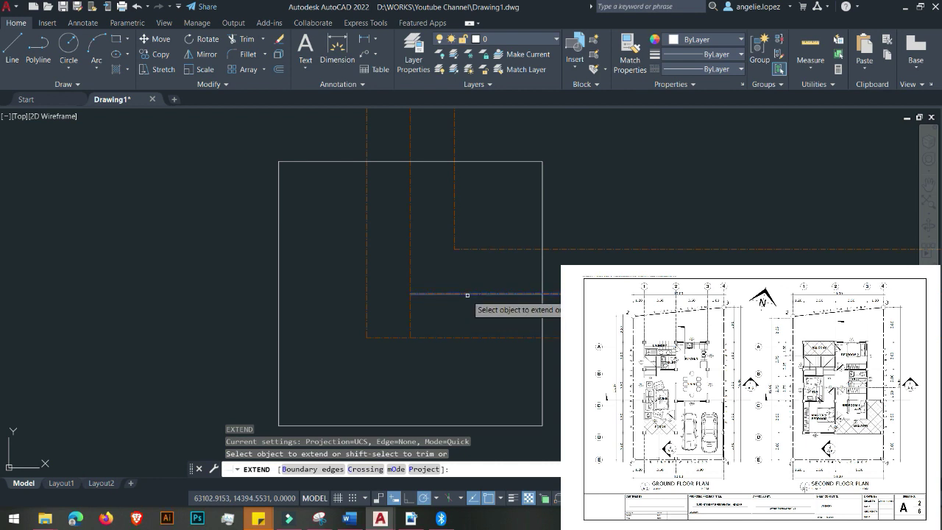
pyautogui.click(467, 295)
pyautogui.press('Escape')
pyautogui.write('tr')
pyautogui.press('Return')
pyautogui.moveTo(464, 318); pyautogui.dragTo(398, 309)
# - Trim the wall-face lines inside the column nearest corner 1 and open the junction where the intermediate vertical wall meets the horizontal wall
pyautogui.scroll(-8, 393, 309)
pyautogui.scroll(4, 419, 294)
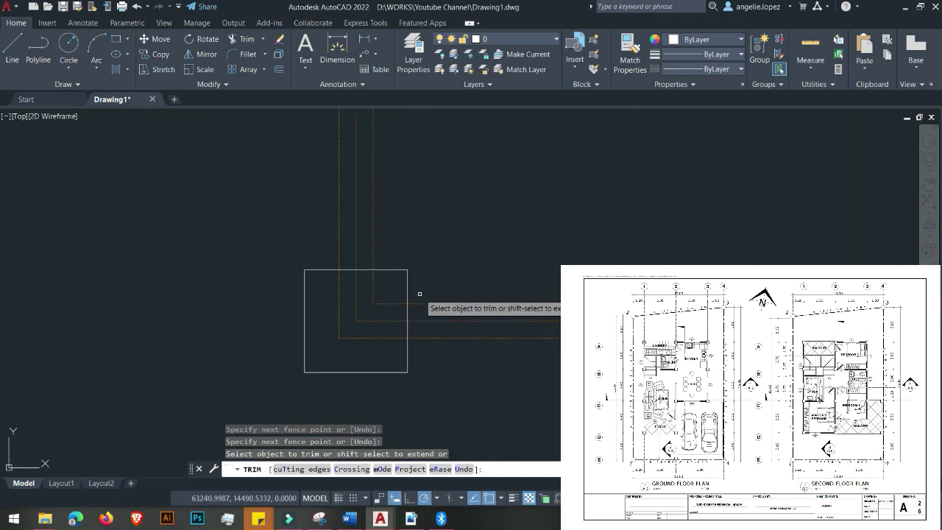
pyautogui.scroll(-3, 313, 305)
pyautogui.scroll(3, 322, 305)
pyautogui.moveTo(322, 377)
pyautogui.mouseDown()
pyautogui.moveTo(284, 331)
pyautogui.moveTo(326, 307)
pyautogui.moveTo(311, 343)
pyautogui.moveTo(349, 364)
pyautogui.mouseUp()
pyautogui.scroll(4, 341, 329)
pyautogui.scroll(-2, 326, 307)
pyautogui.scroll(-5, 316, 322)
pyautogui.scroll(5, 611, 335)
pyautogui.scroll(2, 760, 328)
pyautogui.moveTo(449, 362)
pyautogui.mouseDown()
pyautogui.moveTo(542, 318)
pyautogui.moveTo(542, 280)
pyautogui.moveTo(543, 320)
pyautogui.moveTo(353, 299)
pyautogui.mouseUp()
pyautogui.scroll(-3, 353, 299)
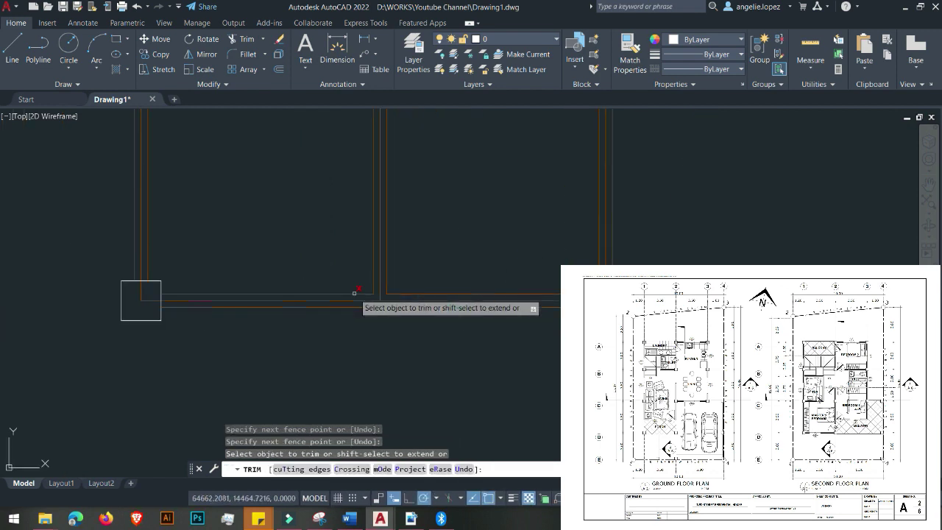
pyautogui.moveTo(478, 289); pyautogui.dragTo(410, 313, button='middle')
pyautogui.scroll(-3, 429, 335)
pyautogui.scroll(-4, 413, 335)
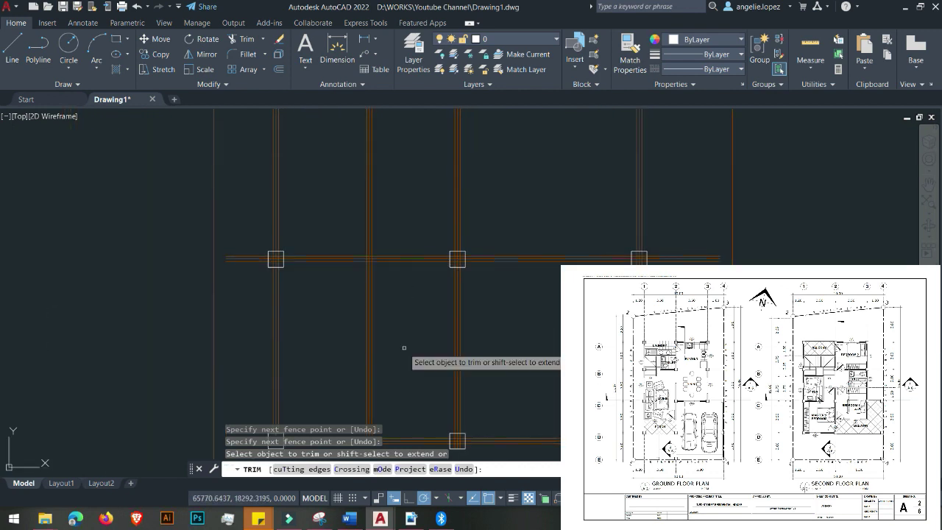
pyautogui.scroll(2, 416, 324)
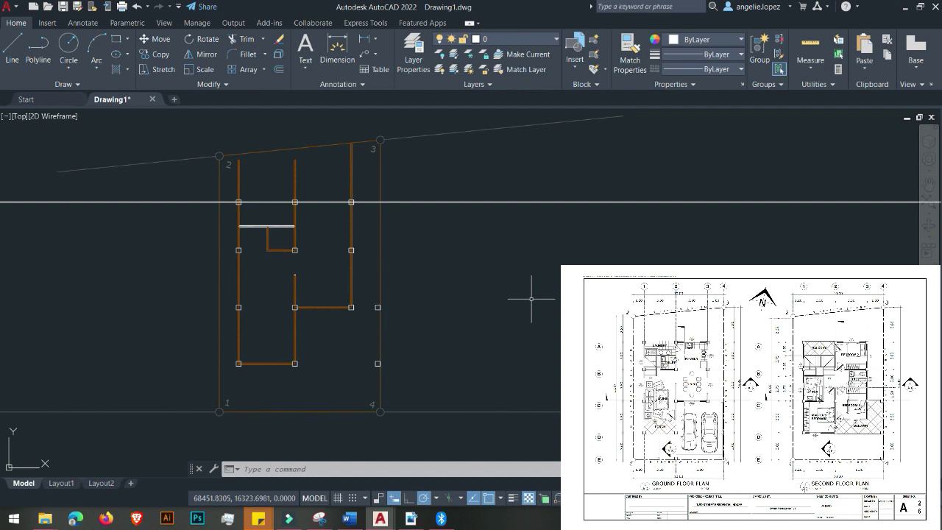
pyautogui.scroll(3, 255, 187)
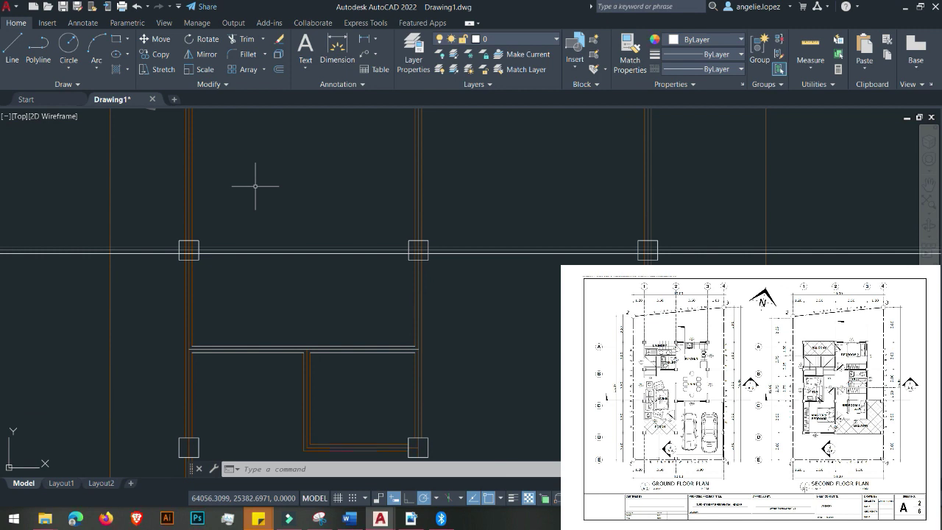
pyautogui.scroll(-2, 293, 217)
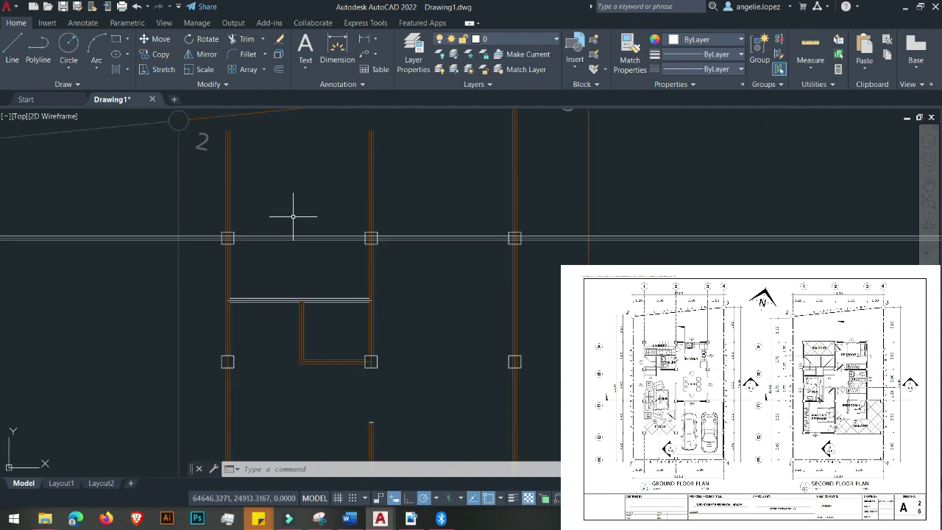
pyautogui.scroll(5, 228, 240)
pyautogui.scroll(-5, 324, 269)
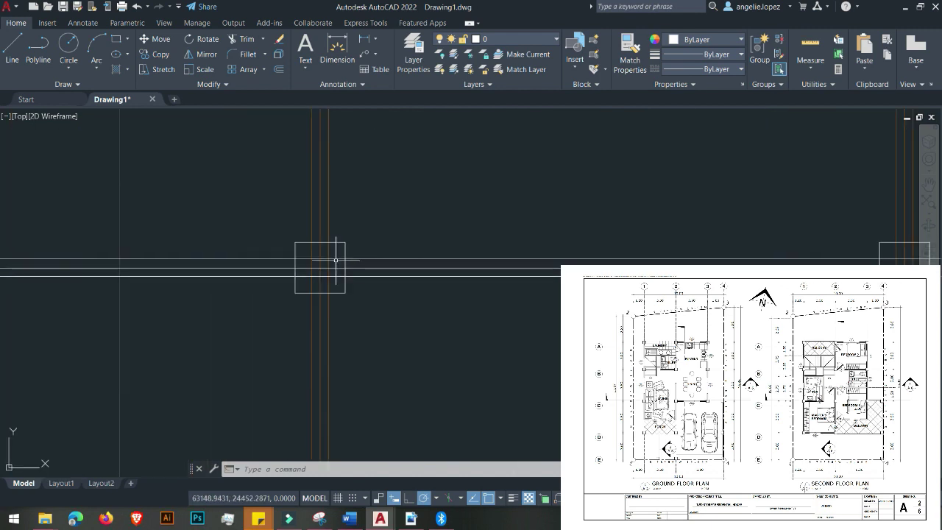
pyautogui.scroll(-2, 324, 276)
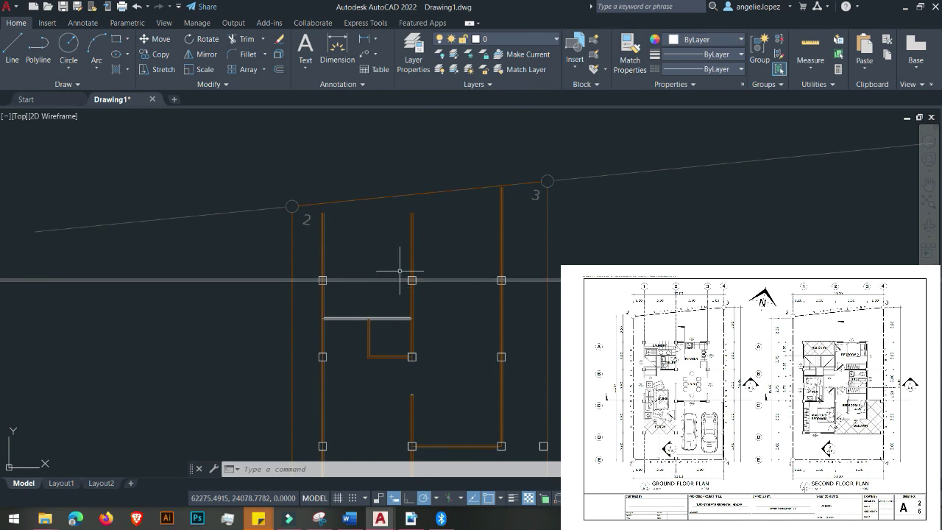
pyautogui.scroll(3, 393, 269)
pyautogui.scroll(4, 200, 294)
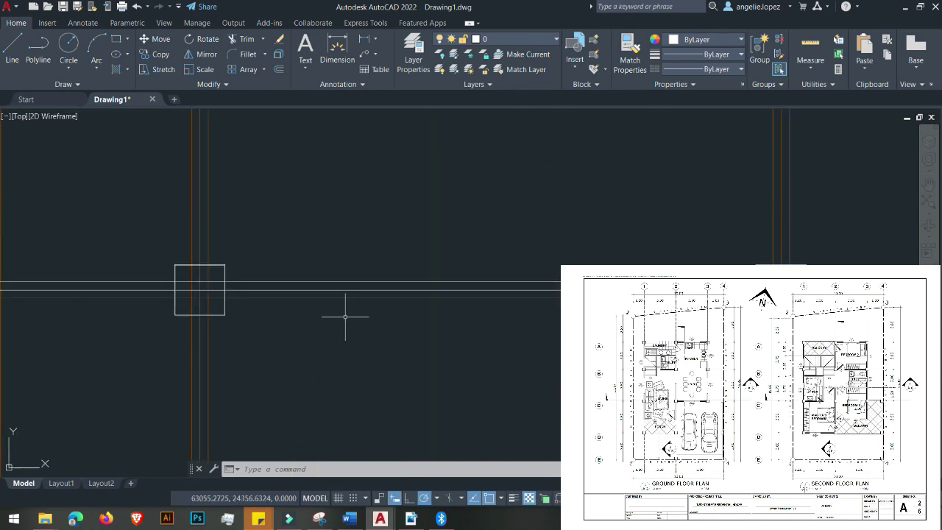
pyautogui.scroll(-3, 346, 316)
pyautogui.scroll(3, 488, 280)
pyautogui.scroll(-4, 544, 287)
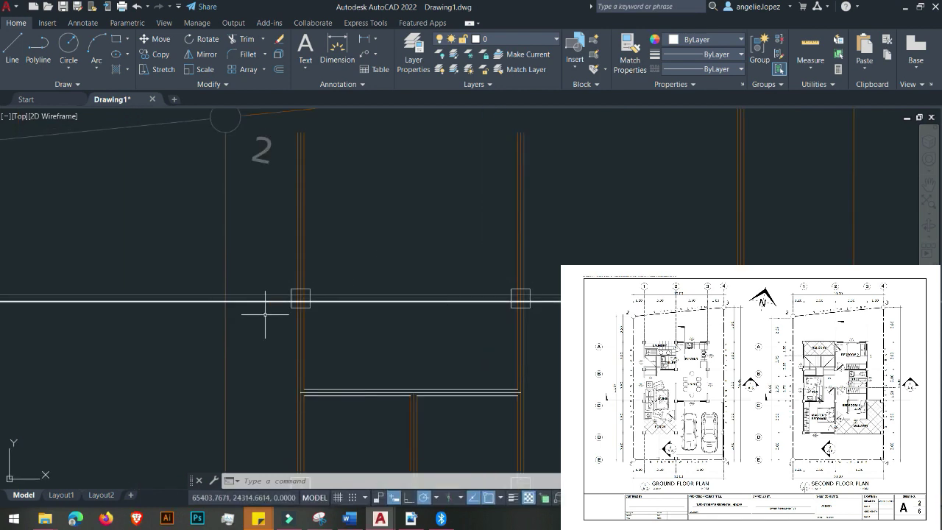
# - Trim the three horizontal wall lines between the lot boundary below corner 2 and the column nearest that corner
pyautogui.scroll(2, 280, 311)
pyautogui.write('TR')
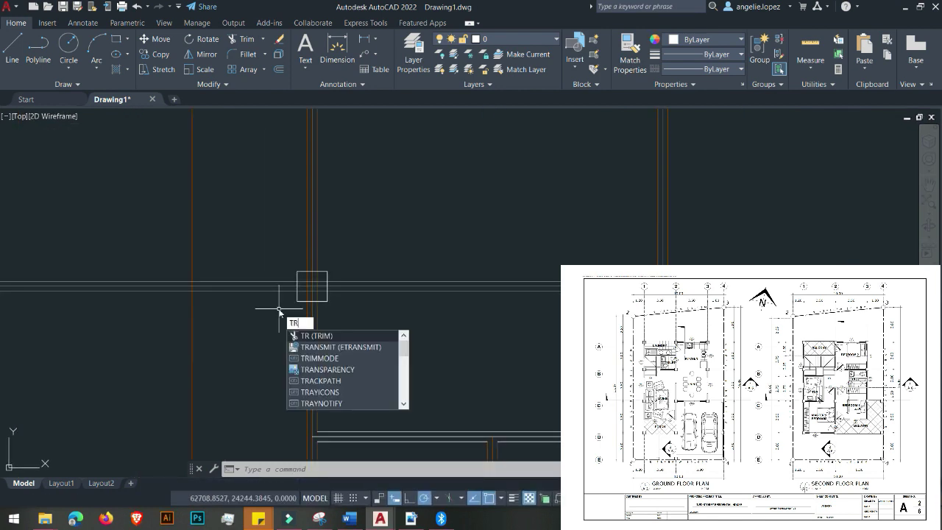
pyautogui.press('Return')
pyautogui.scroll(4, 287, 291)
pyautogui.moveTo(344, 307)
pyautogui.mouseDown()
pyautogui.moveTo(342, 226)
pyautogui.moveTo(456, 303)
pyautogui.moveTo(425, 319)
pyautogui.moveTo(414, 253)
pyautogui.mouseUp()
pyautogui.scroll(5, 453, 305)
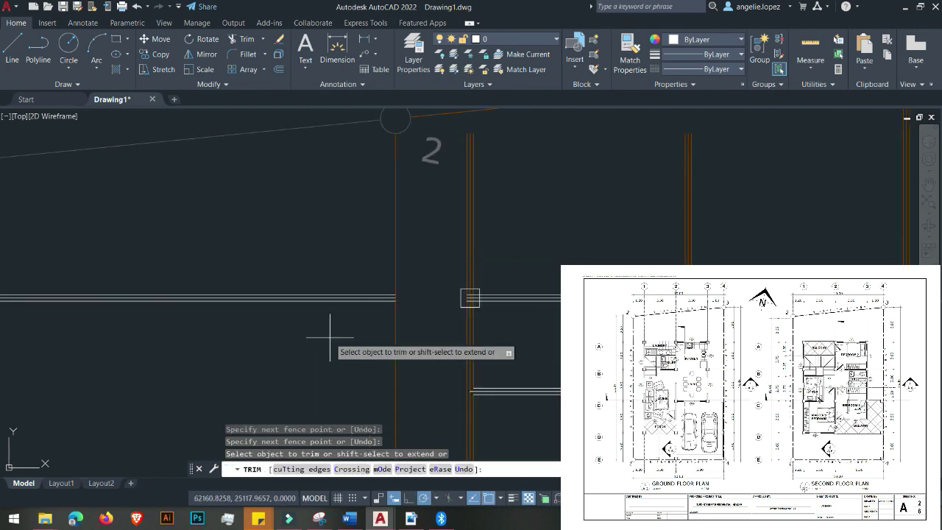
pyautogui.moveTo(329, 337); pyautogui.dragTo(292, 267)
pyautogui.scroll(-4, 346, 327)
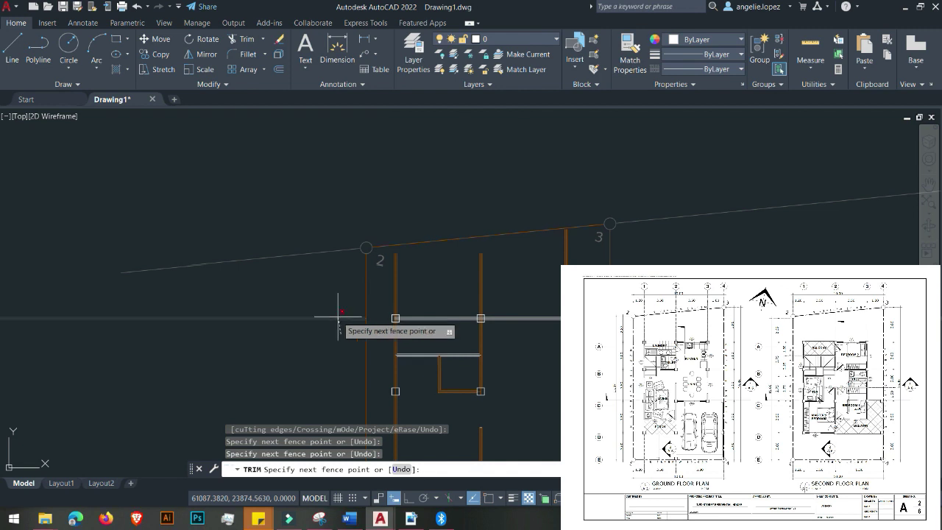
pyautogui.scroll(2, 343, 326)
pyautogui.scroll(-2, 340, 290)
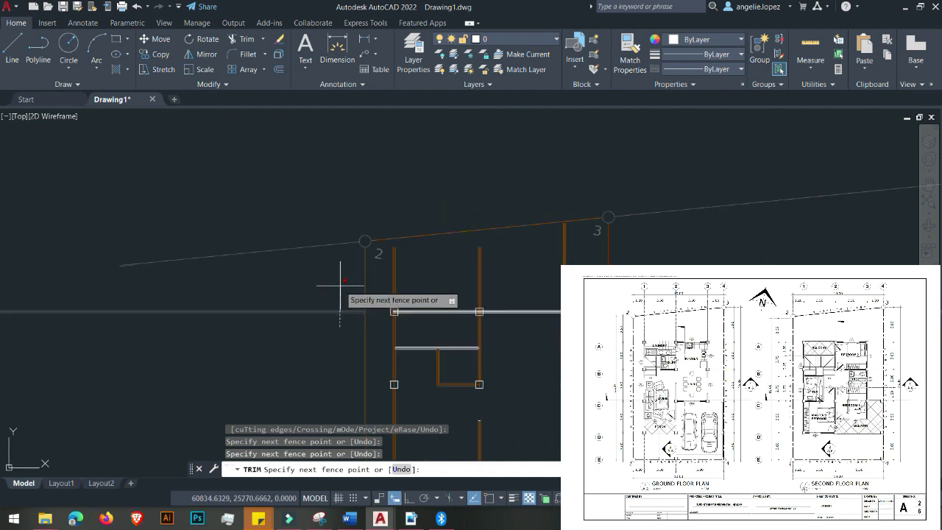
pyautogui.scroll(4, 341, 287)
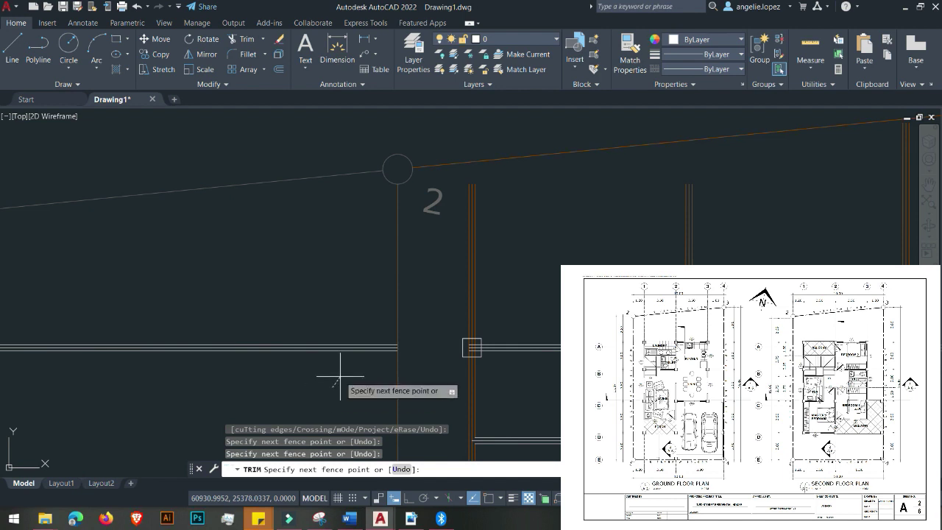
pyautogui.press('Escape')
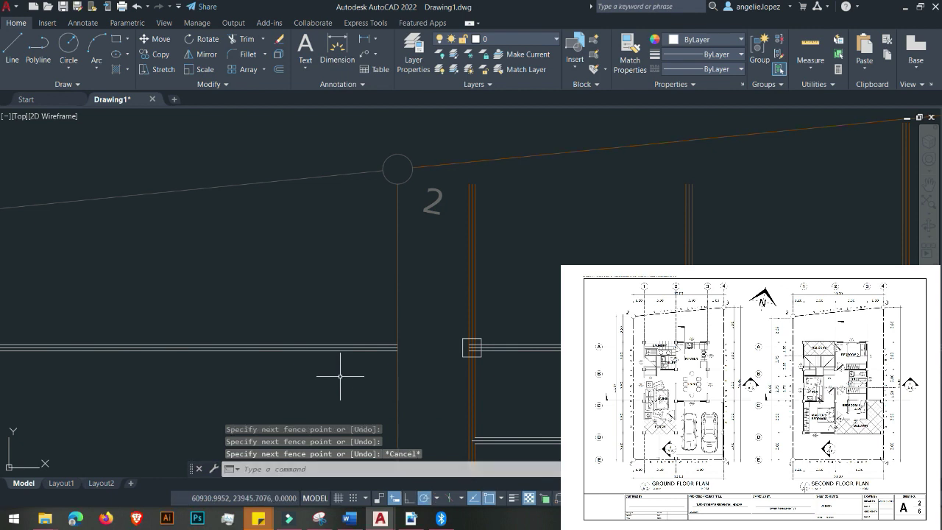
# - Erase the three leftover horizontal wall lines outside the lot boundary below corner 2
pyautogui.click(351, 372)
pyautogui.click(246, 265)
pyautogui.press('Delete')
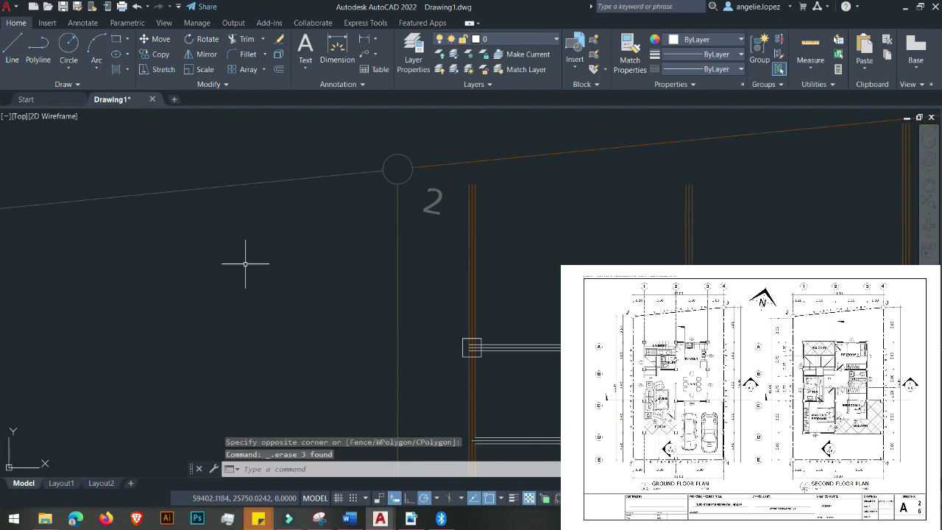
# - Trim the crossing inner wall faces inside the column nearest corner 2 and erase the leftover segment of the lower horizontal face
pyautogui.scroll(5, 480, 363)
pyautogui.scroll(4, 478, 324)
pyautogui.write('tr')
pyautogui.press('Return')
pyautogui.scroll(-2, 446, 270)
pyautogui.scroll(4, 445, 309)
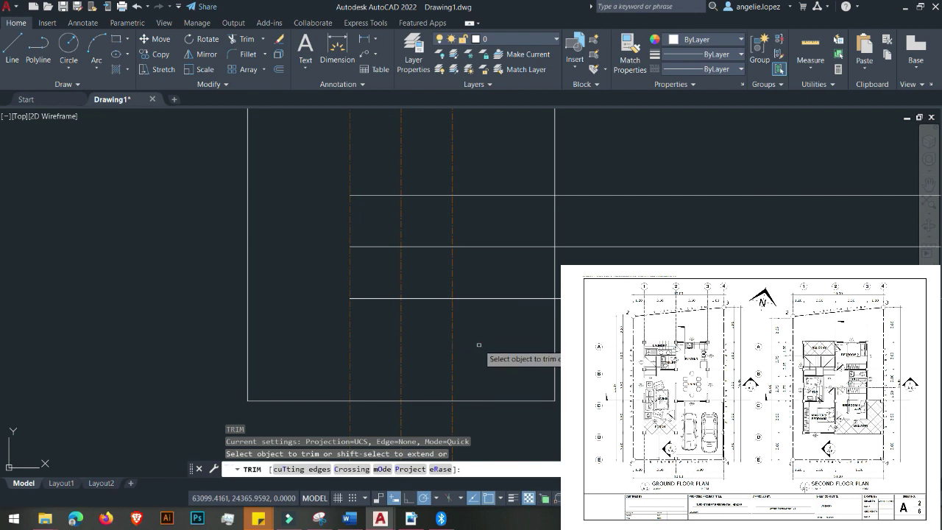
pyautogui.moveTo(435, 289); pyautogui.dragTo(406, 328)
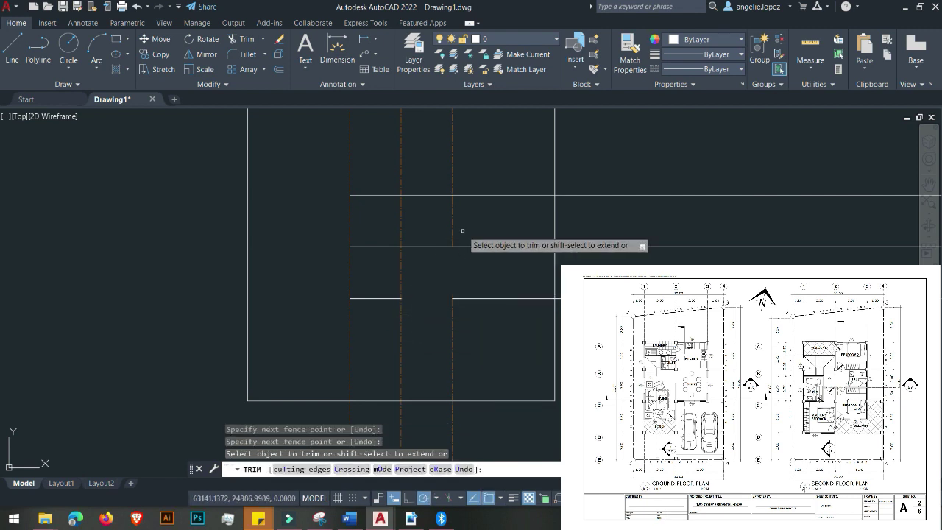
pyautogui.press('Escape')
pyautogui.click(376, 298)
pyautogui.press('Delete')
# - Trim the inner wall-face corner inside the column nearest corner 2, and cut the vertical lines above the horizontal wall there
pyautogui.write('tr')
pyautogui.press('Return')
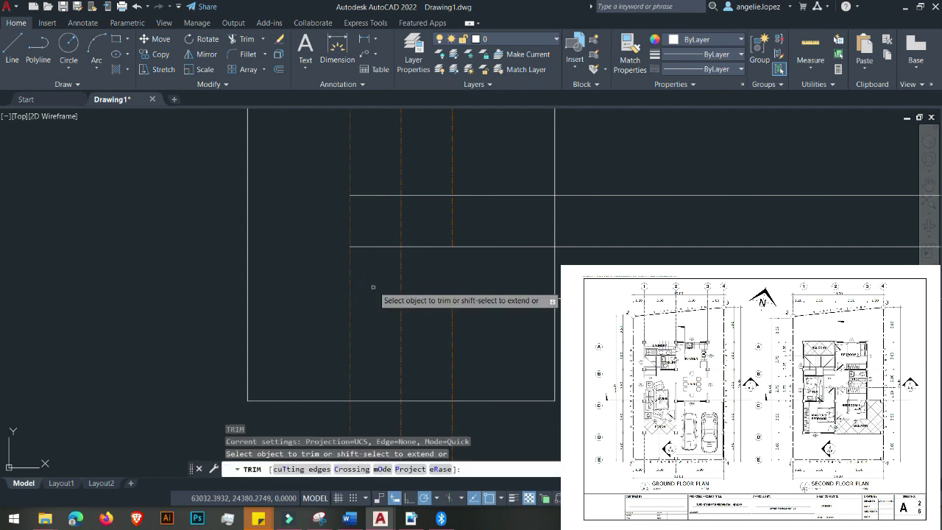
pyautogui.scroll(-2, 385, 341)
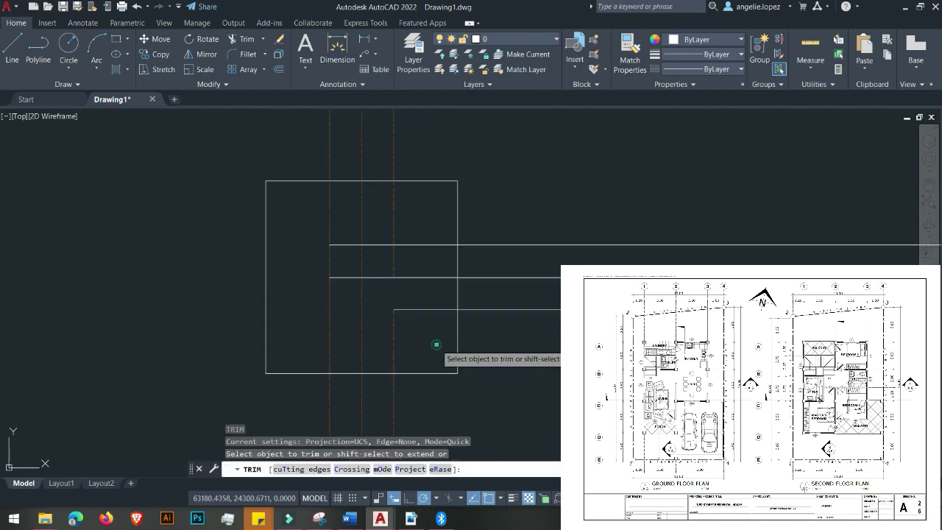
pyautogui.click(436, 344)
pyautogui.click(391, 302)
pyautogui.press('Return')
pyautogui.click(416, 224)
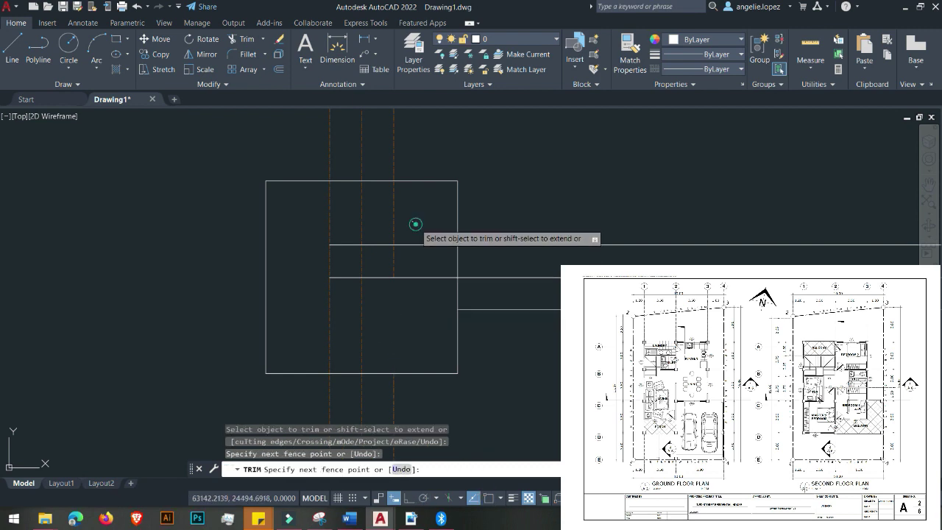
pyautogui.click(305, 214)
pyautogui.press('Return')
# - Trim the vertical wall lines overhanging above the column nearest corner 2
pyautogui.scroll(10, 375, 270)
pyautogui.scroll(-2, 390, 251)
pyautogui.scroll(4, 404, 204)
pyautogui.scroll(-1, 383, 254)
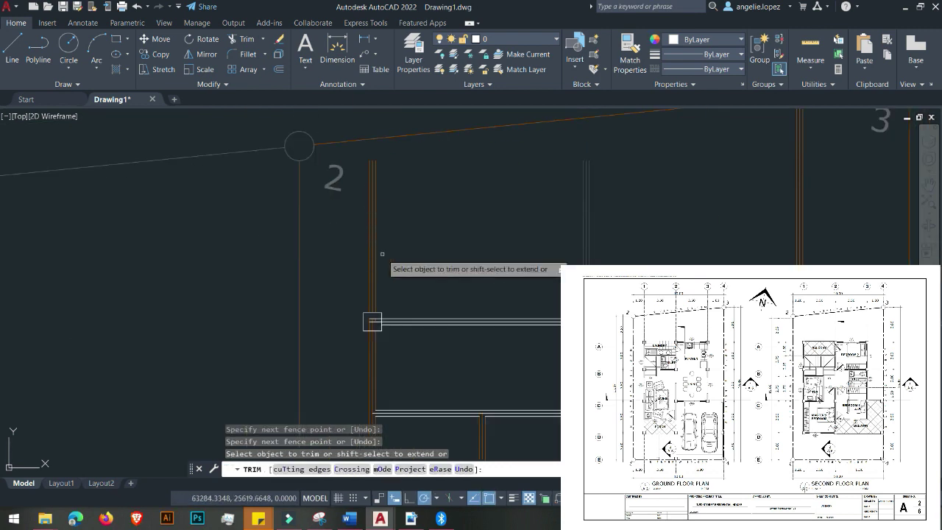
pyautogui.scroll(-1, 382, 254)
pyautogui.click(319, 237)
pyautogui.scroll(-2, 336, 253)
pyautogui.click(341, 251)
pyautogui.press('Return')
# - Trim the remaining wall-face lines inside the column nearest corner 2, keeping only the centerlines within it
pyautogui.scroll(6, 376, 326)
pyautogui.scroll(4, 376, 325)
pyautogui.click(340, 317)
pyautogui.click(299, 296)
pyautogui.press('Return')
pyautogui.click(335, 259)
pyautogui.click(336, 310)
pyautogui.press('Return')
pyautogui.click(395, 309)
pyautogui.click(370, 285)
pyautogui.press('Return')
pyautogui.click(410, 284)
pyautogui.click(400, 315)
pyautogui.press('Return')
pyautogui.click(389, 292)
pyautogui.click(378, 247)
pyautogui.press('Return')
# - Extend the horizontal centerline to the vertical centerline inside the column nearest corner 2
pyautogui.press('Escape')
pyautogui.write('ex')
pyautogui.press('Return')
pyautogui.click(505, 316)
pyautogui.click(479, 284)
pyautogui.press('Return')
pyautogui.press('Escape')
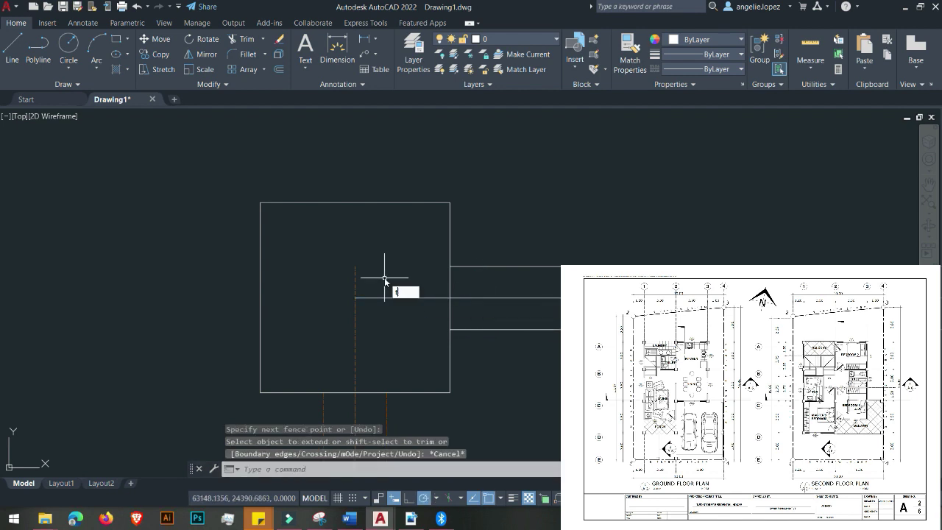
# - Trim the horizontal wall lines between the column nearest corner 3 and the lot boundary below that corner
pyautogui.write('tr')
pyautogui.press('Return')
pyautogui.scroll(5, 390, 287)
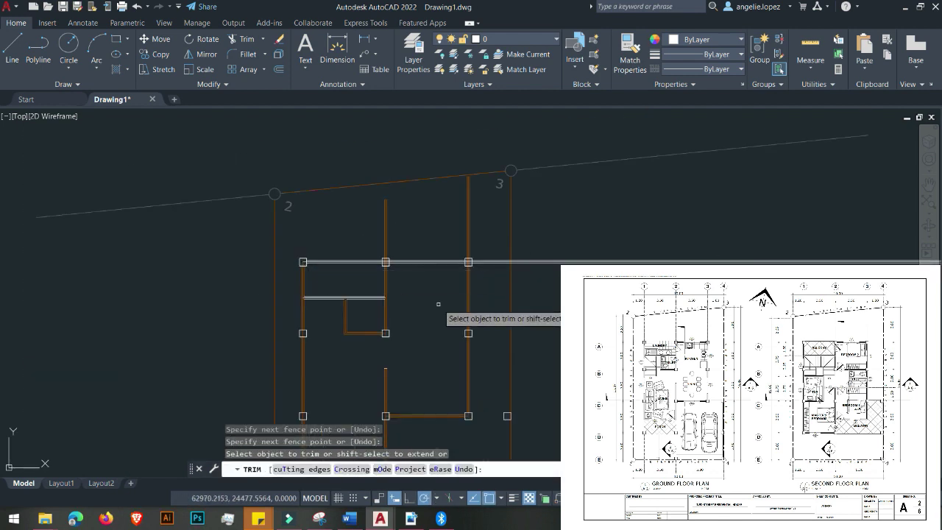
pyautogui.scroll(5, 457, 221)
pyautogui.click(450, 216)
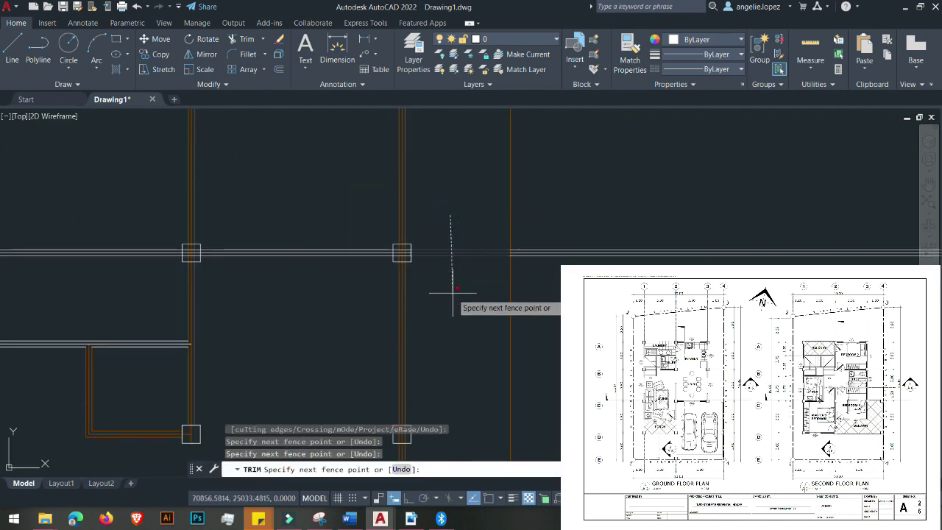
pyautogui.press('Return')
# - Trim the vertical wall lines overhanging above the top middle column and the column nearest corner 3
pyautogui.scroll(-3, 405, 232)
pyautogui.click(360, 170)
pyautogui.scroll(-2, 406, 232)
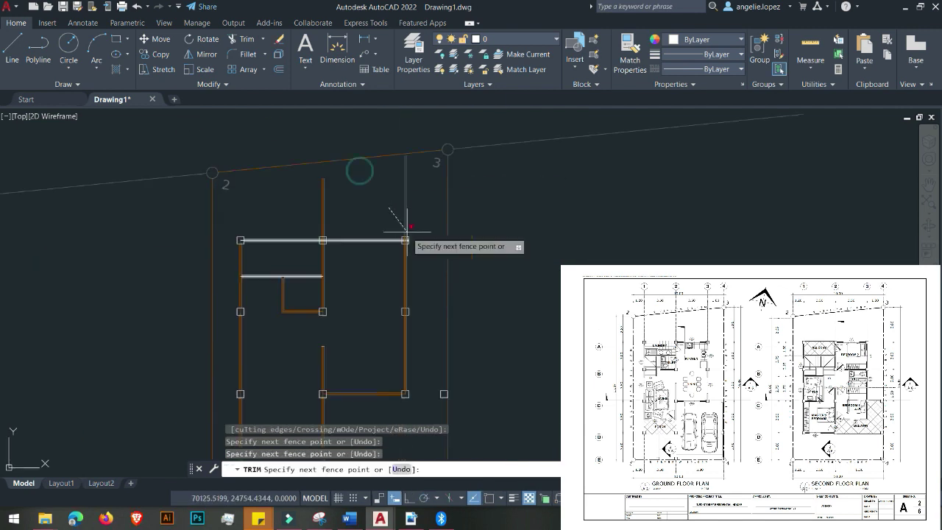
pyautogui.press('Return')
pyautogui.moveTo(327, 250); pyautogui.dragTo(417, 171, button='middle')
pyautogui.press('Escape')
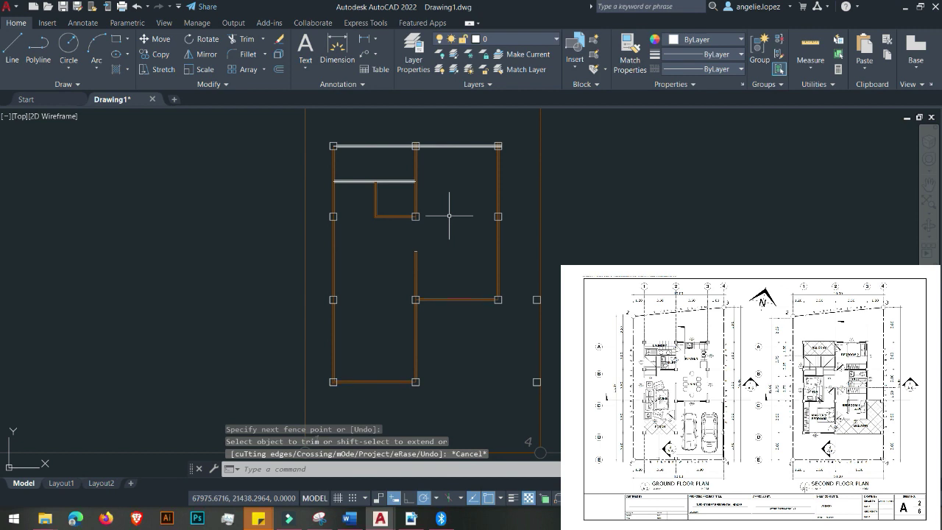
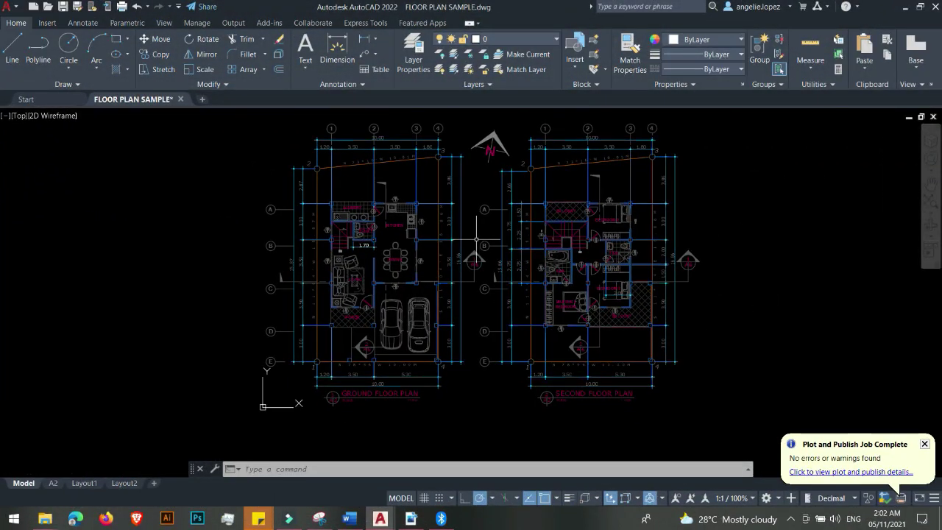
# - Show lineweights in model space of the FLOOR PLAN SAMPLE drawing and examine the line thicknesses of both floor plans
pyautogui.scroll(3, 476, 239)
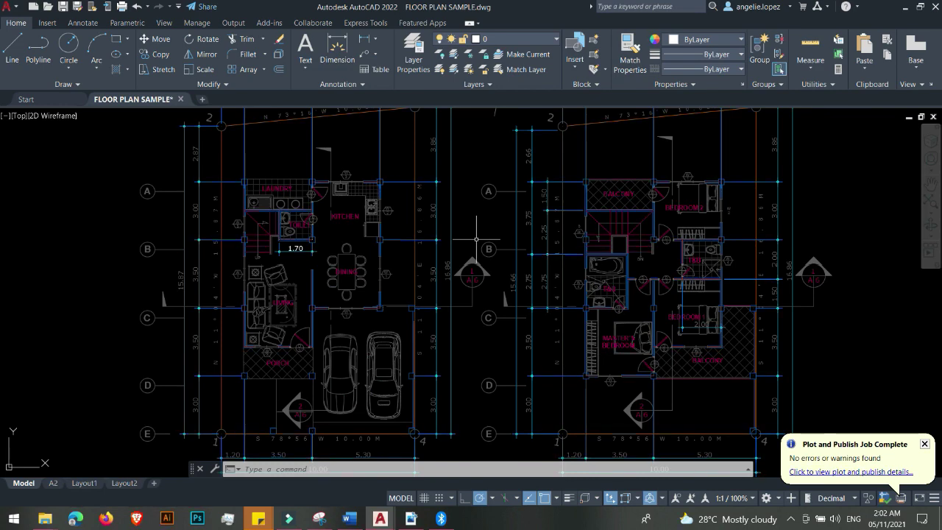
pyautogui.scroll(-3, 476, 239)
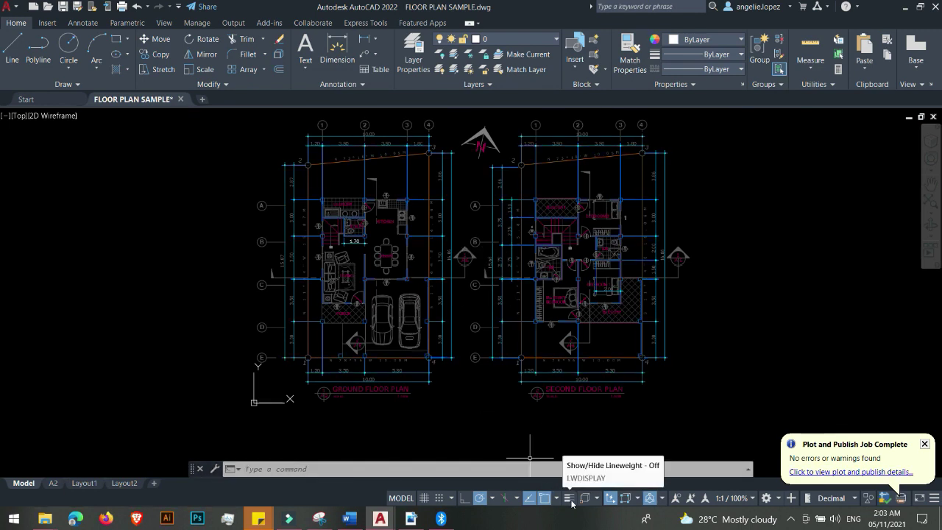
pyautogui.click(569, 498)
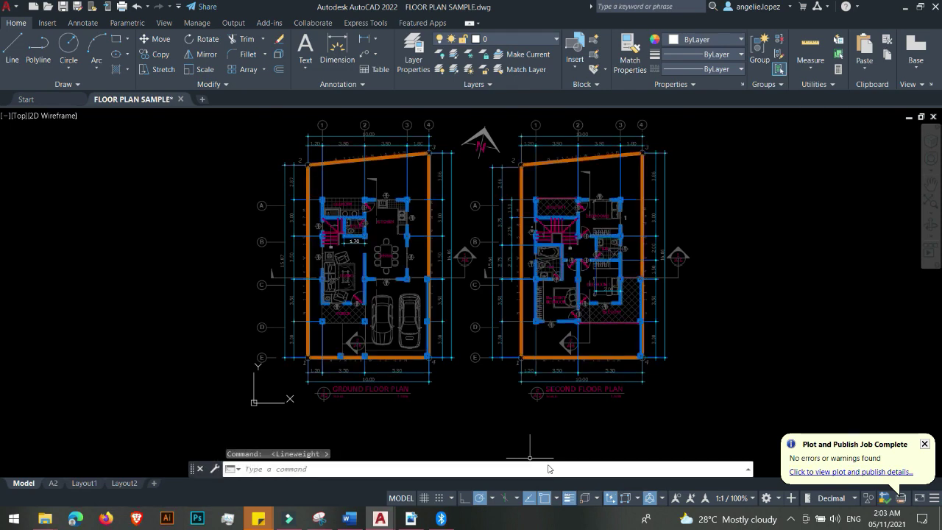
pyautogui.scroll(3, 419, 269)
pyautogui.scroll(3, 431, 217)
pyautogui.scroll(-4, 431, 272)
pyautogui.scroll(-2, 431, 273)
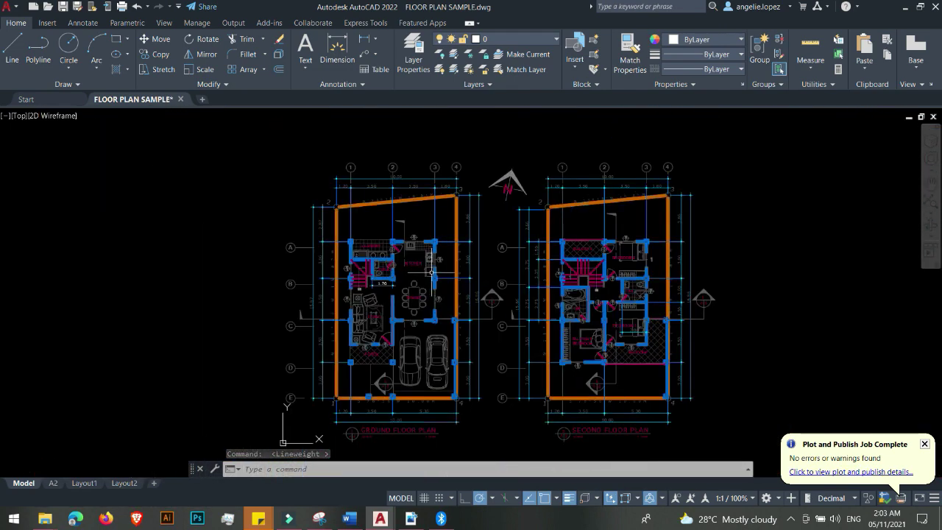
# - View the A2 layout of the sample drawing, hide its lineweights and return to model space
pyautogui.click(53, 483)
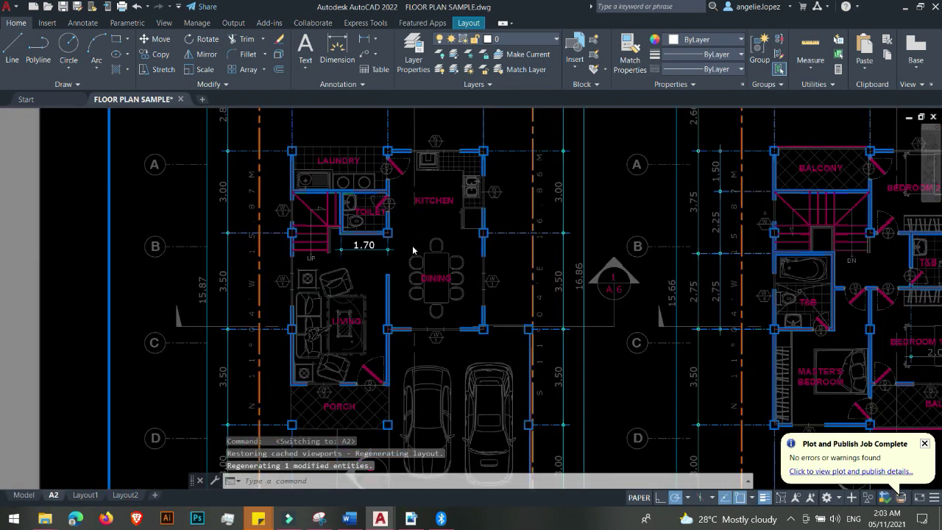
pyautogui.scroll(-5, 384, 276)
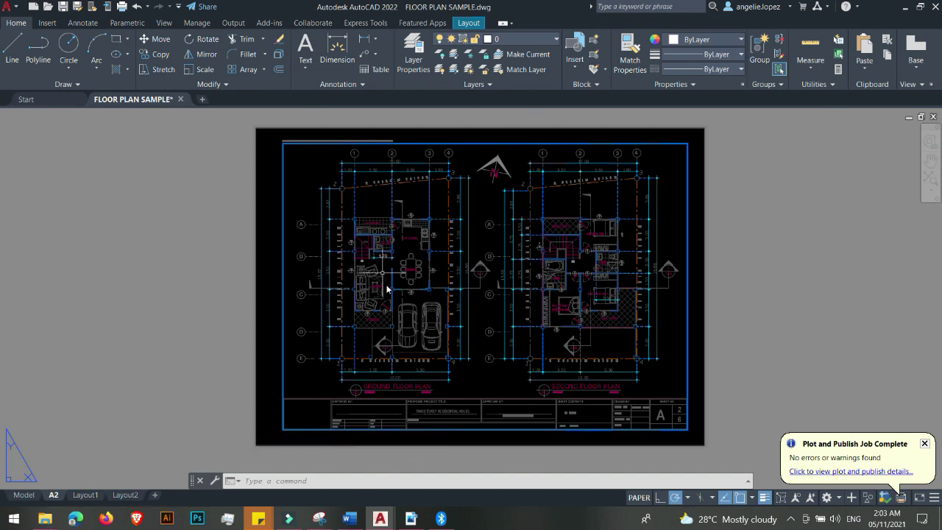
pyautogui.click(765, 498)
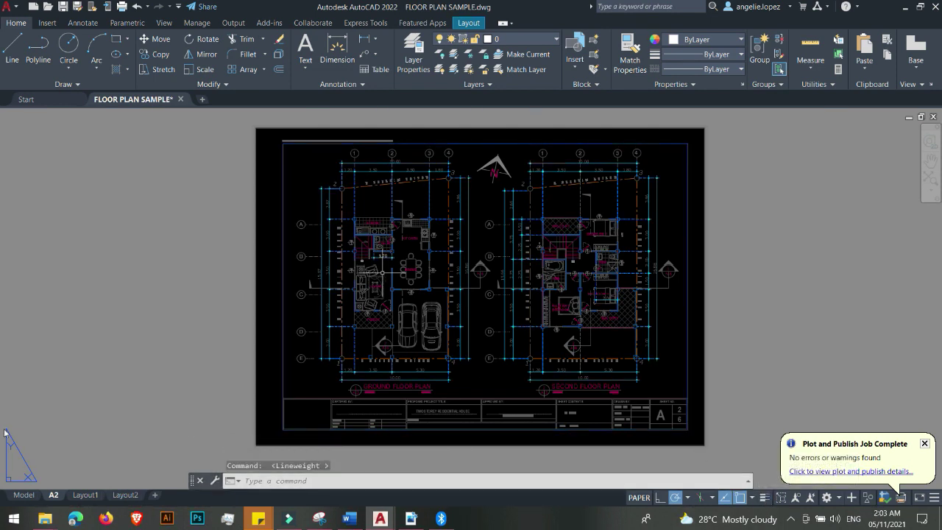
pyautogui.click(21, 497)
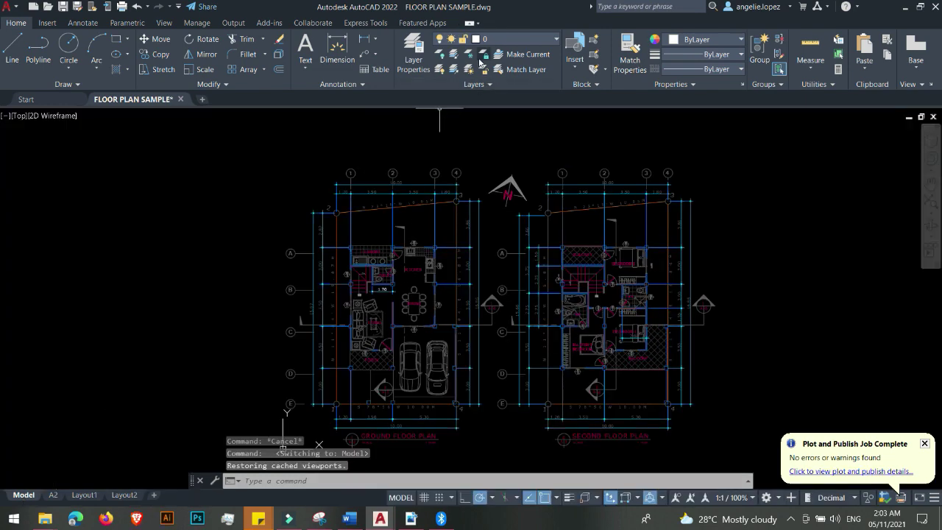
pyautogui.click(526, 38)
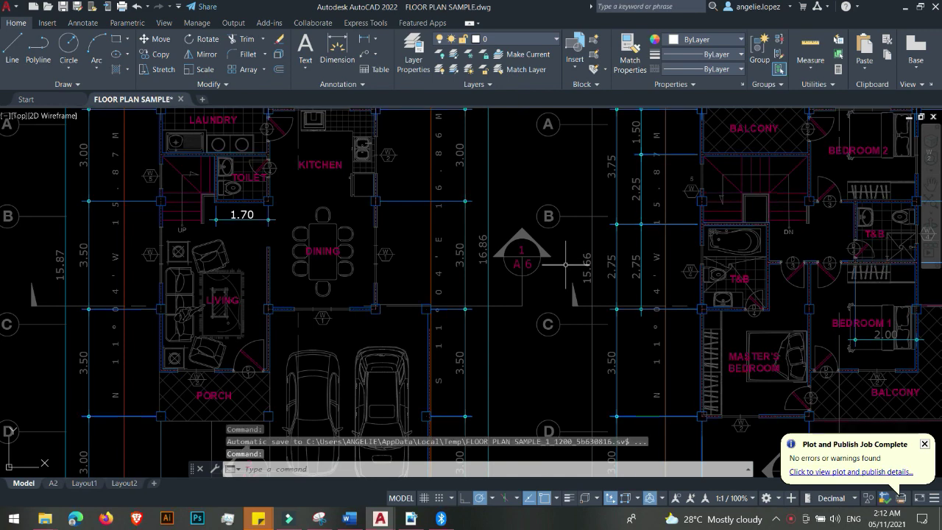
# - Switch to Drawing1 and assign the four lot boundary lines between corners 1, 2, 3 and 4 to the LOT layer
pyautogui.moveTo(380, 518)
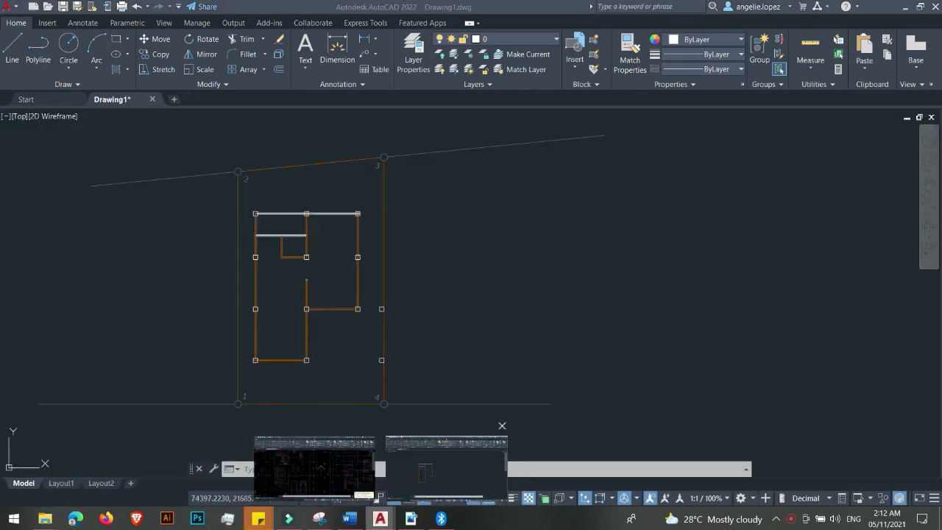
pyautogui.click(446, 468)
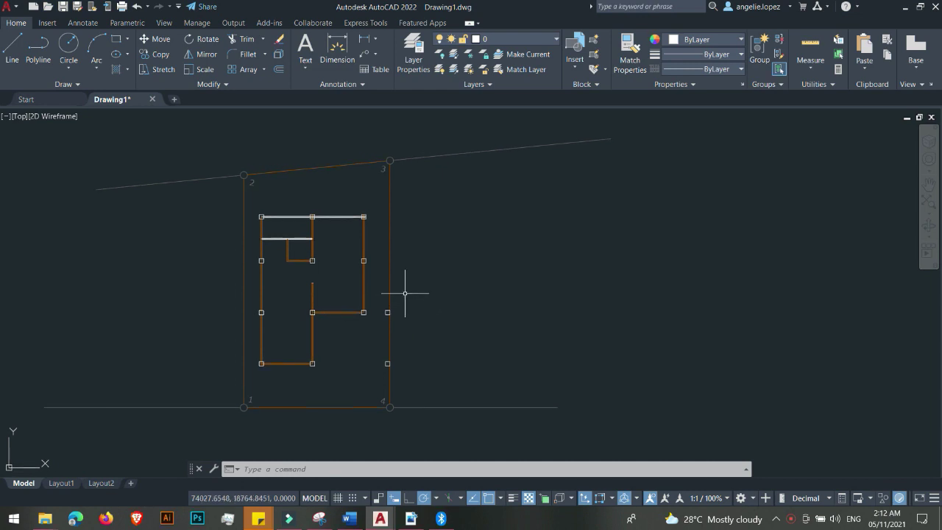
pyautogui.click(541, 42)
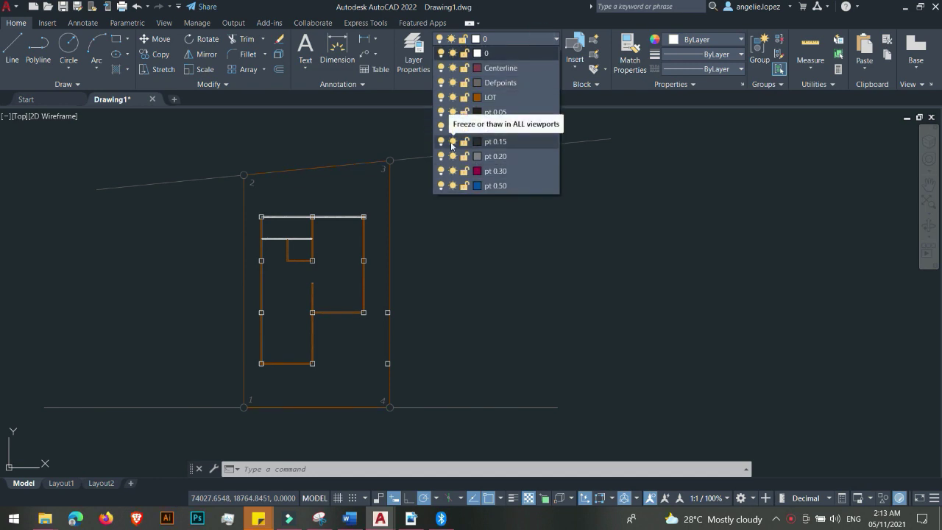
pyautogui.click(338, 168)
pyautogui.click(316, 143)
pyautogui.click(391, 185)
pyautogui.click(375, 193)
pyautogui.click(252, 199)
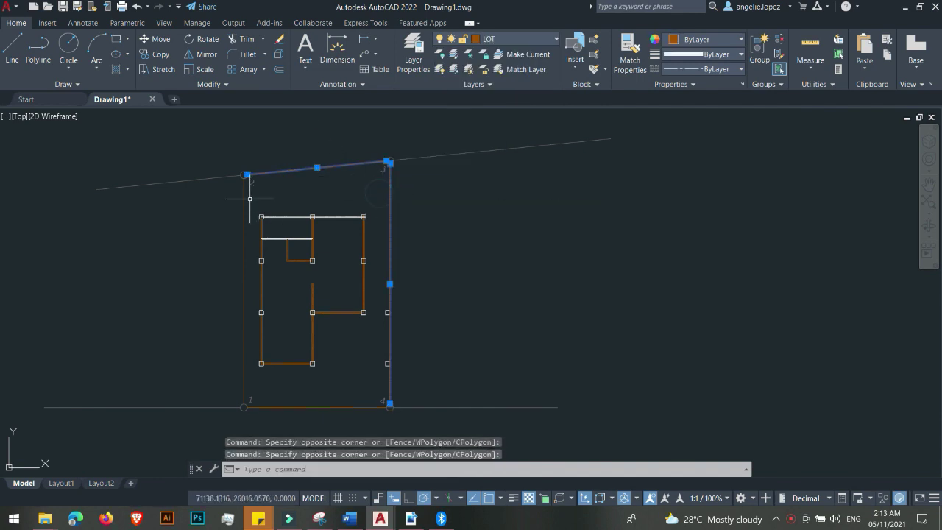
pyautogui.click(214, 199)
pyautogui.click(298, 407)
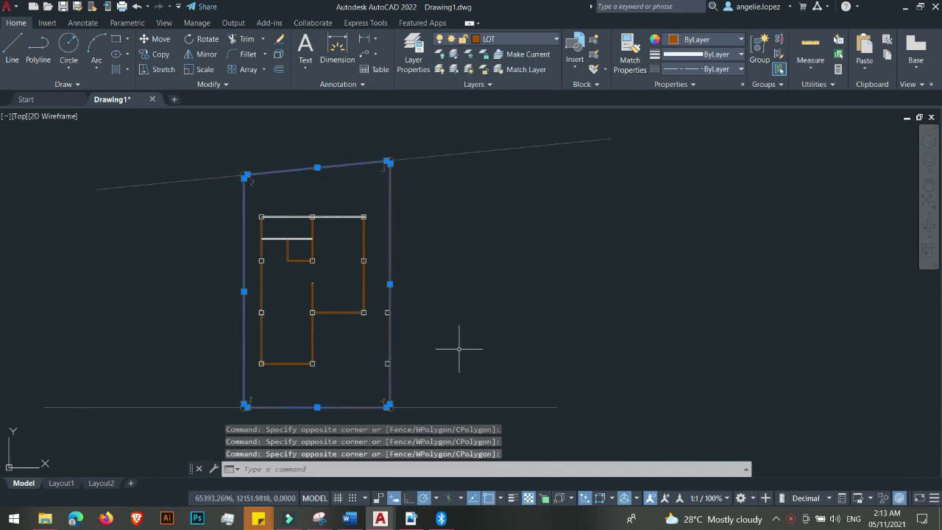
pyautogui.click(514, 39)
pyautogui.click(508, 96)
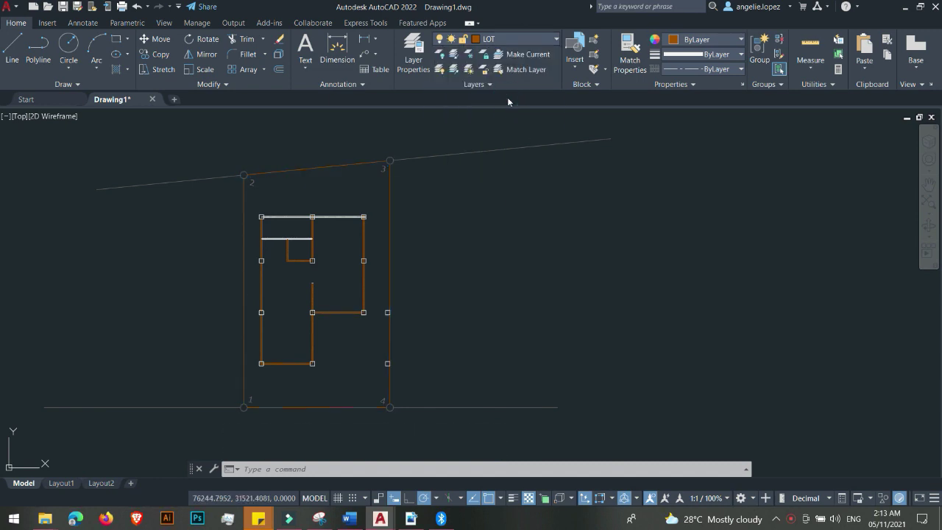
# - Select the lot boundary again and examine its layer assignment and object colour options
pyautogui.click(390, 198)
pyautogui.click(508, 39)
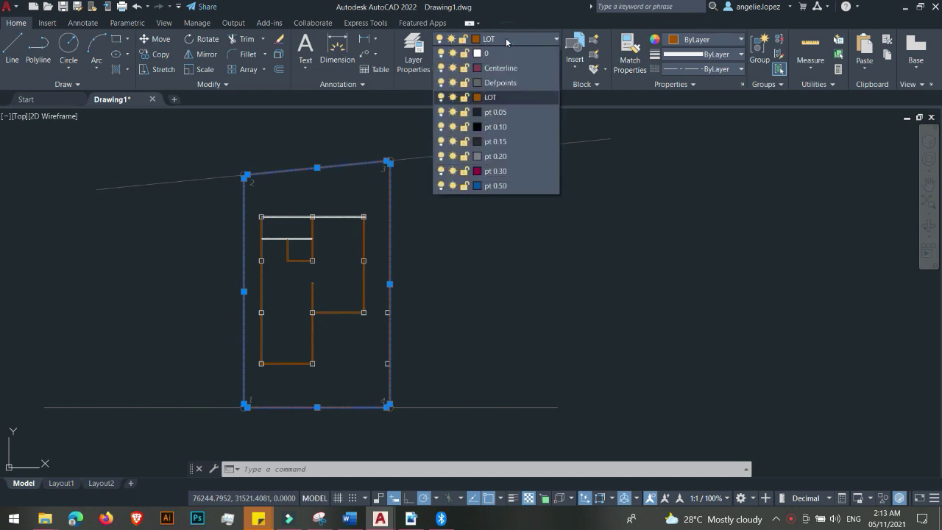
pyautogui.click(345, 194)
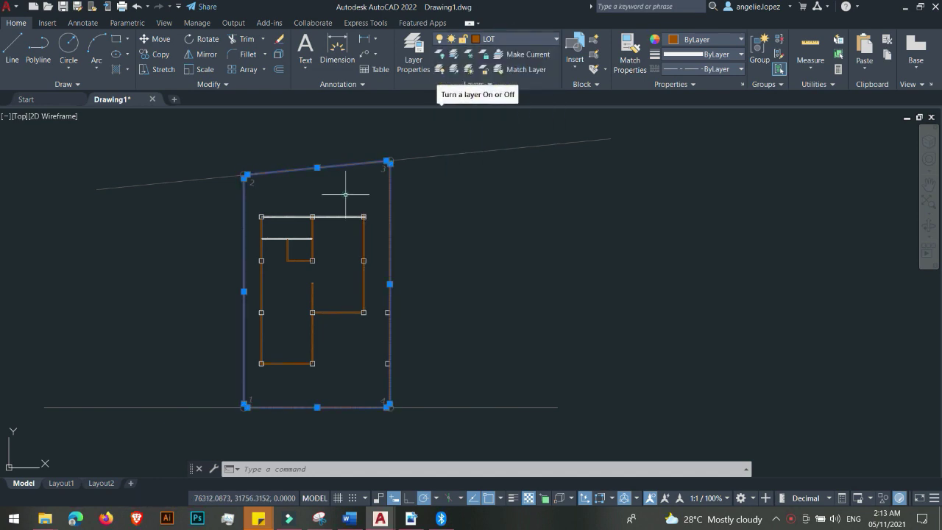
pyautogui.click(739, 40)
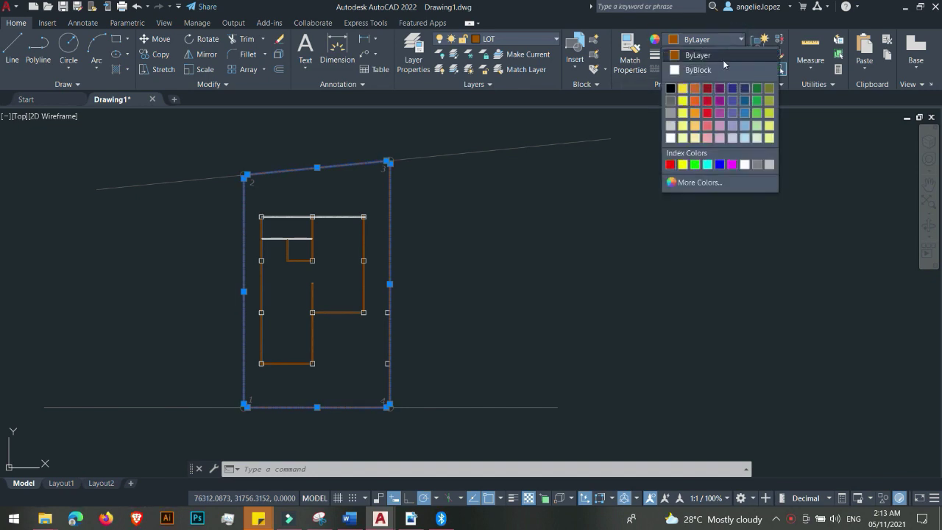
pyautogui.click(545, 216)
pyautogui.press('Escape')
# - Move the column nearest corner 2 to the pt 0.50 layer
pyautogui.scroll(4, 262, 219)
pyautogui.scroll(4, 262, 219)
pyautogui.click(238, 183)
pyautogui.press('Escape')
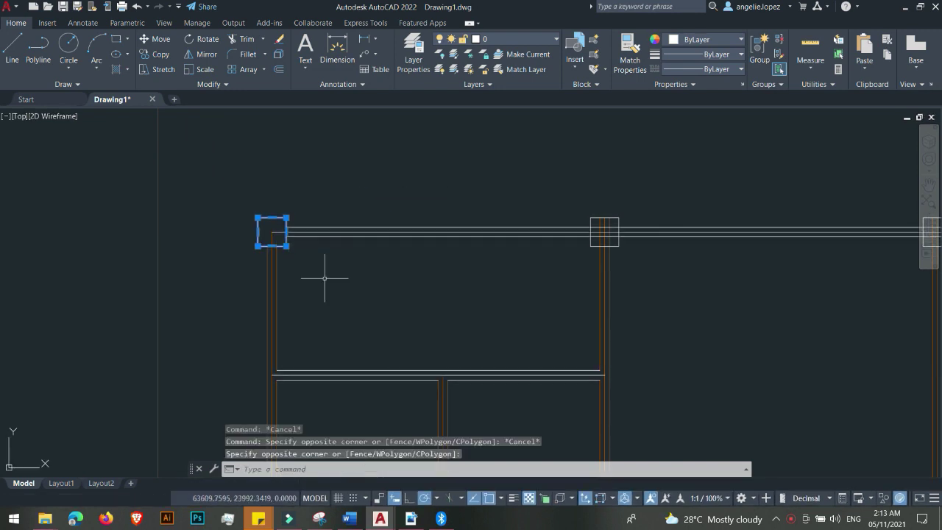
pyautogui.click(541, 40)
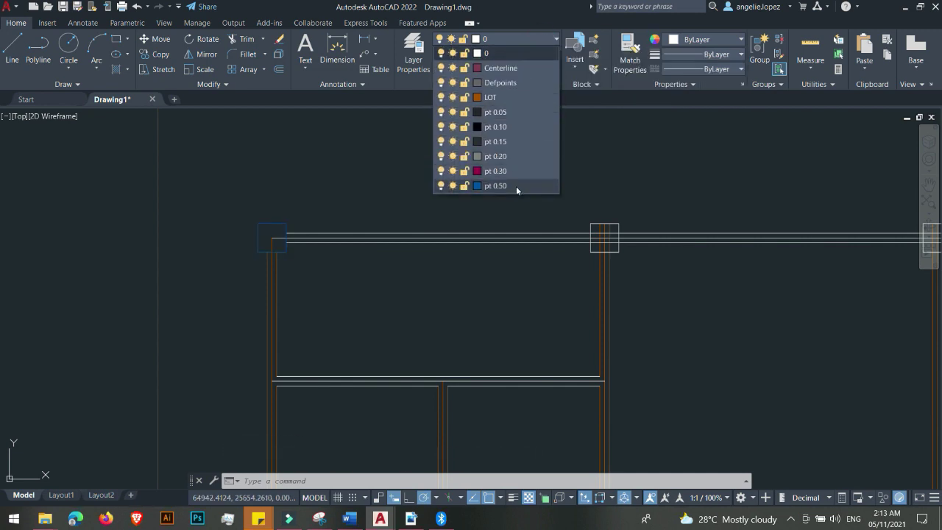
pyautogui.click(517, 186)
pyautogui.scroll(4, 254, 240)
pyautogui.click(254, 240)
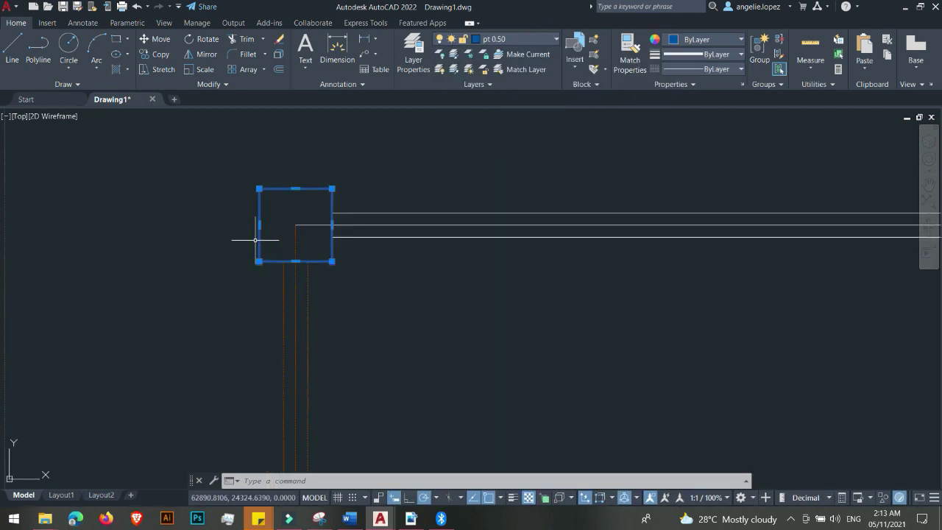
pyautogui.press('Escape')
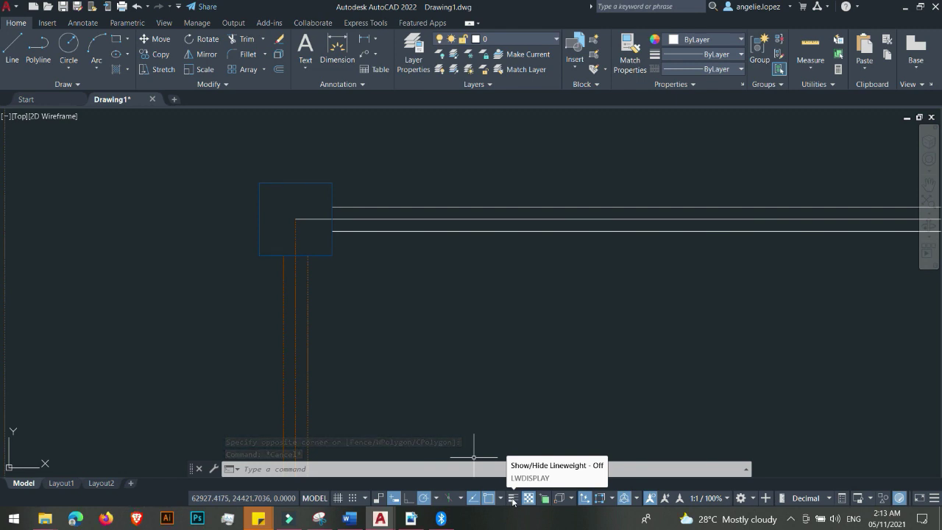
# - Show lineweights briefly to examine the line thickness of the column nearest corner 2, and hide them again
pyautogui.click(513, 499)
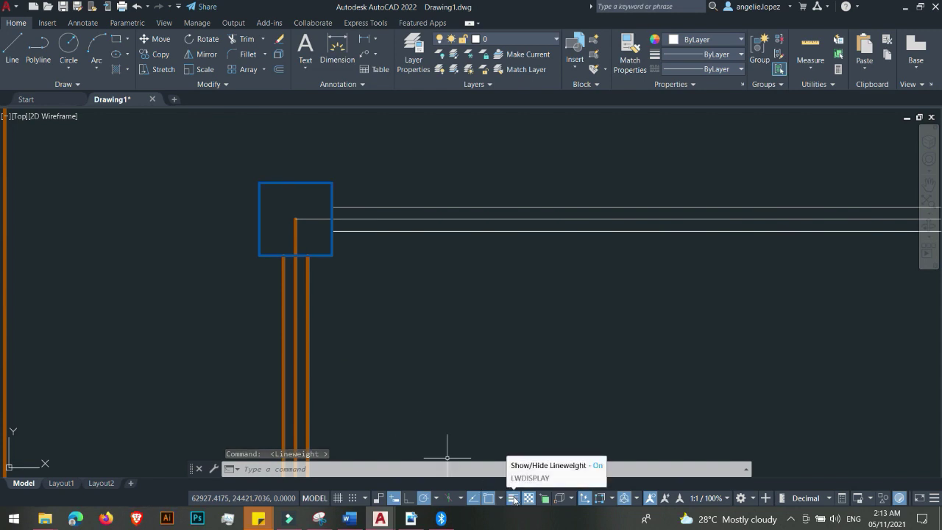
pyautogui.click(514, 500)
pyautogui.scroll(-5, 446, 309)
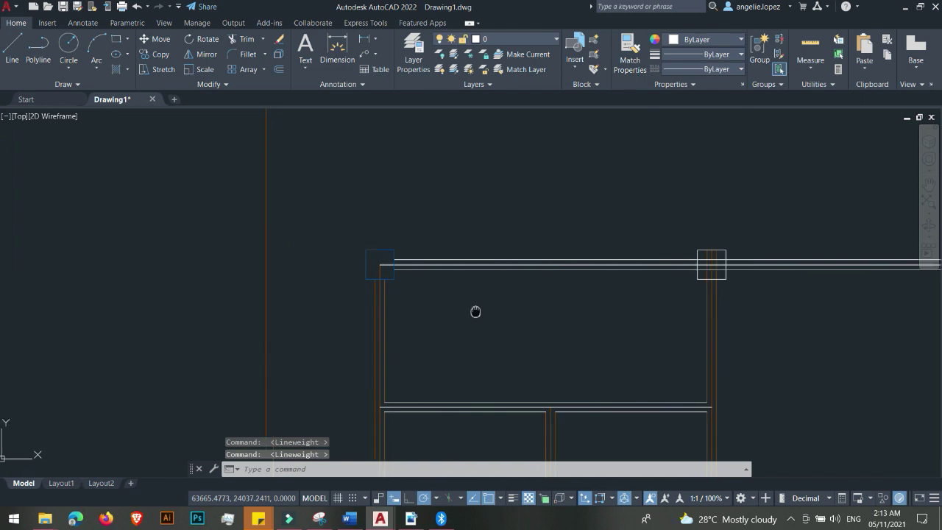
pyautogui.moveTo(483, 316); pyautogui.dragTo(370, 257, button='middle')
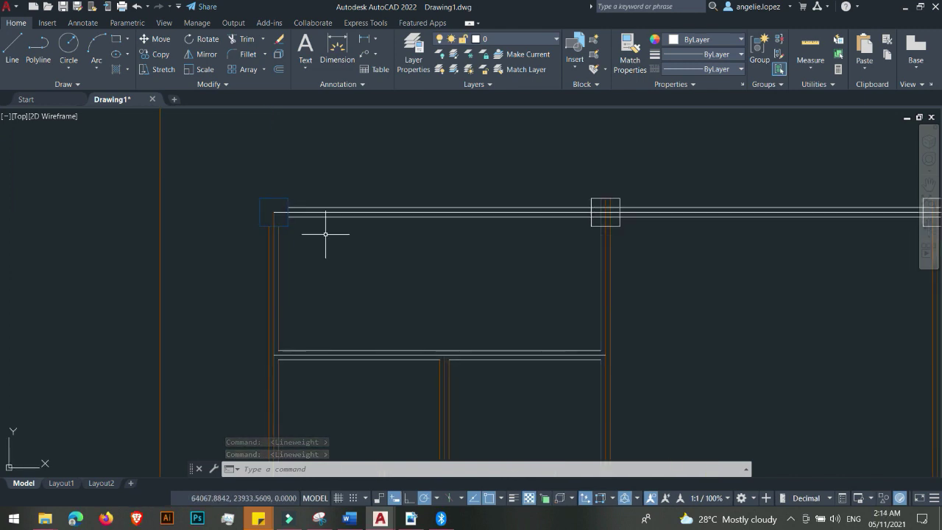
# - Move the two vertical wall face lines below the column nearest corner 2 to the pt 0.50 layer
pyautogui.scroll(4, 276, 207)
pyautogui.click(273, 301)
pyautogui.click(248, 290)
pyautogui.click(225, 280)
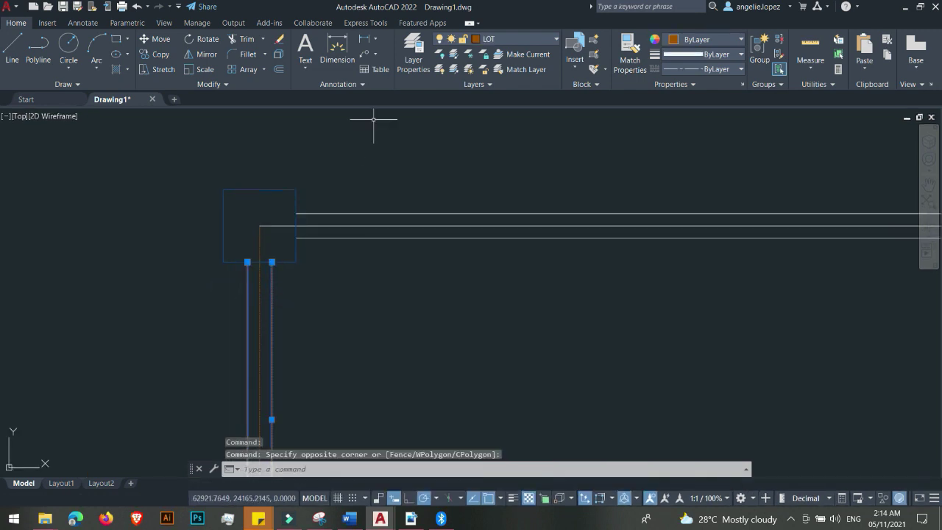
pyautogui.click(486, 45)
pyautogui.scroll(1, 462, 135)
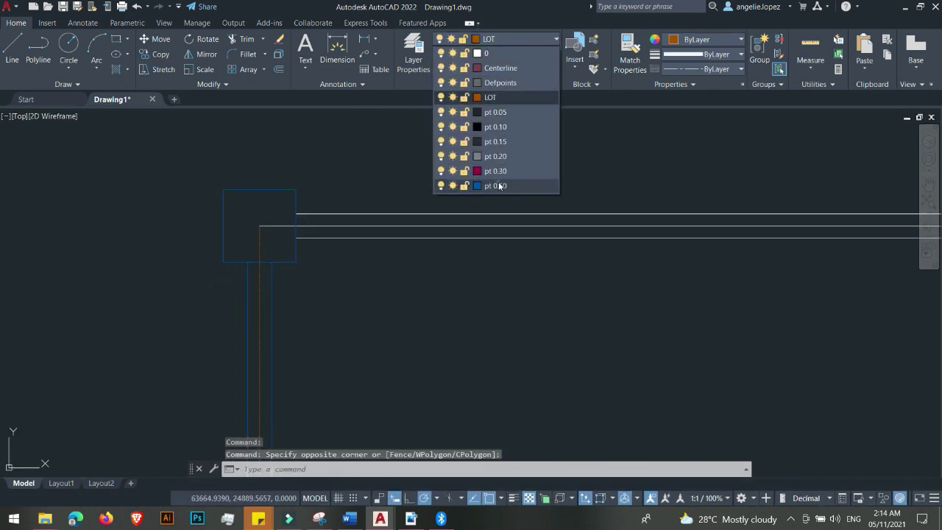
pyautogui.click(501, 186)
pyautogui.press('Escape')
# - Assign the horizontal and vertical axis lines meeting inside the column nearest corner 2 to the Centerline layer
pyautogui.click(278, 234)
pyautogui.click(221, 191)
pyautogui.scroll(2, 255, 235)
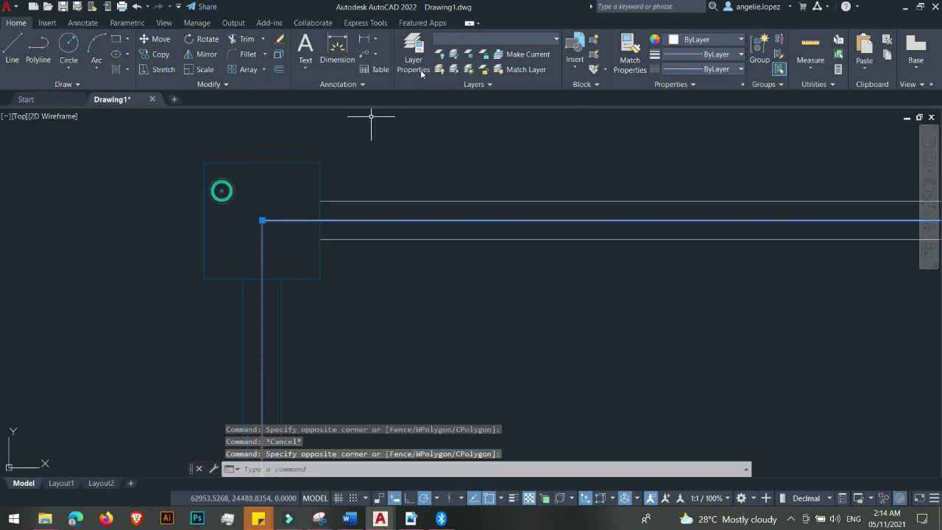
pyautogui.click(488, 44)
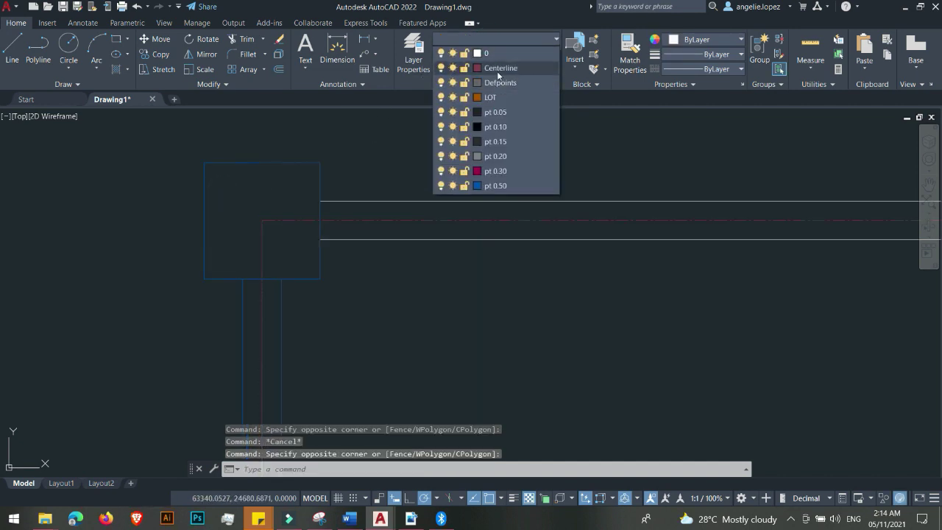
pyautogui.click(498, 66)
pyautogui.press('Escape')
pyautogui.scroll(2, 284, 253)
pyautogui.scroll(-4, 280, 211)
pyautogui.scroll(2, 282, 214)
pyautogui.scroll(-4, 282, 214)
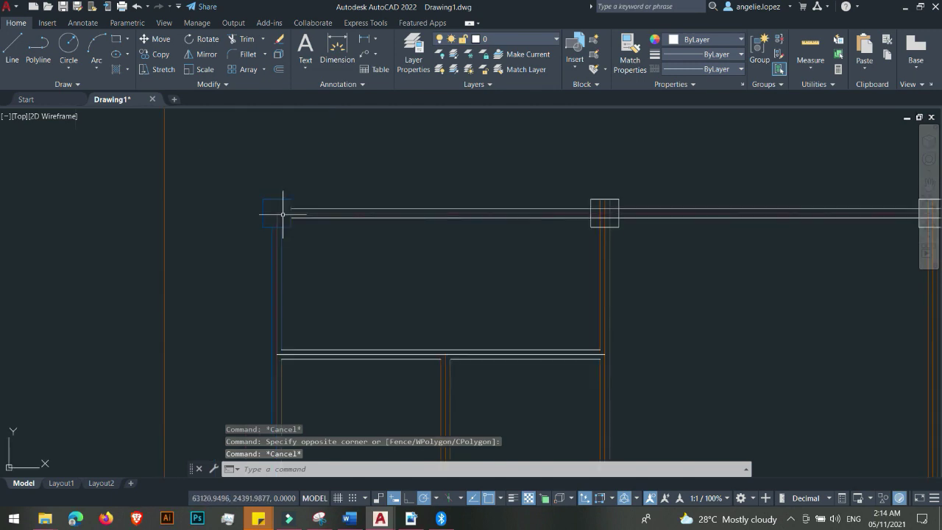
pyautogui.scroll(2, 283, 214)
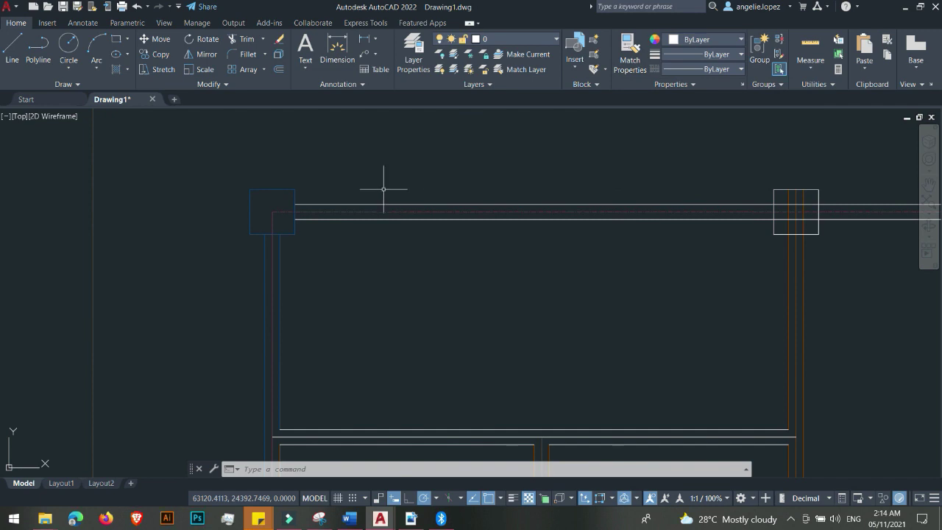
pyautogui.press('Escape')
pyautogui.press('Escape')
pyautogui.scroll(-4, 318, 195)
pyautogui.scroll(-2, 317, 196)
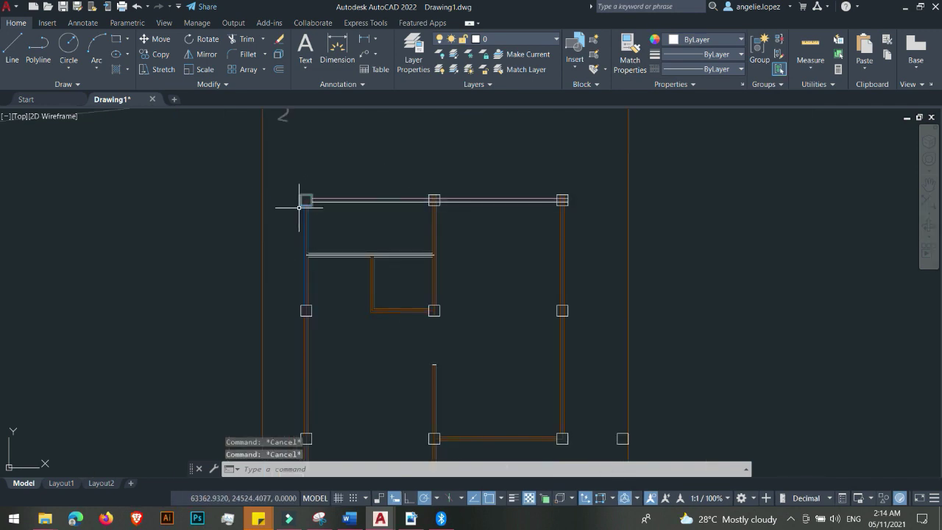
# - Match the properties of the pt 0.50 column nearest corner 2 onto the three columns in the second row
pyautogui.moveTo(397, 281); pyautogui.dragTo(427, 258, button='middle')
pyautogui.scroll(4, 326, 189)
pyautogui.press('Escape')
pyautogui.press('Escape')
pyautogui.write('MA')
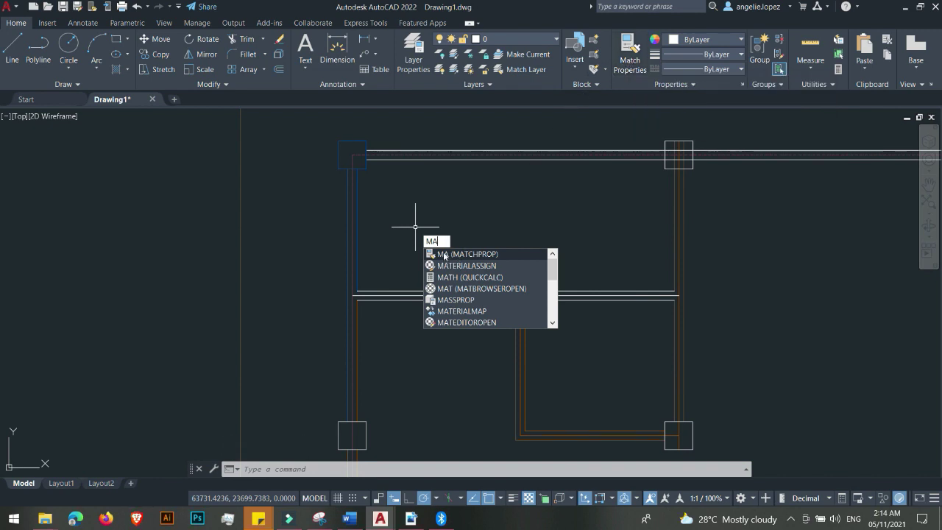
pyautogui.press('Return')
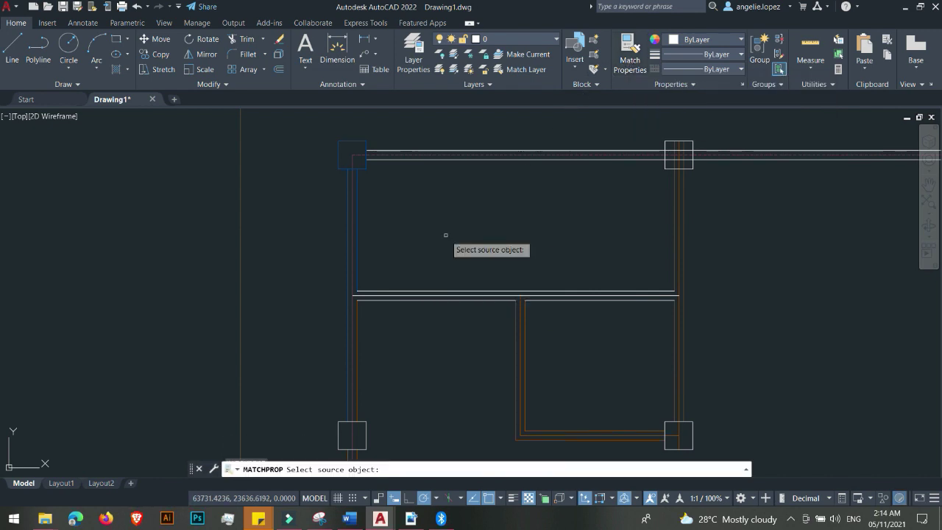
pyautogui.click(345, 138)
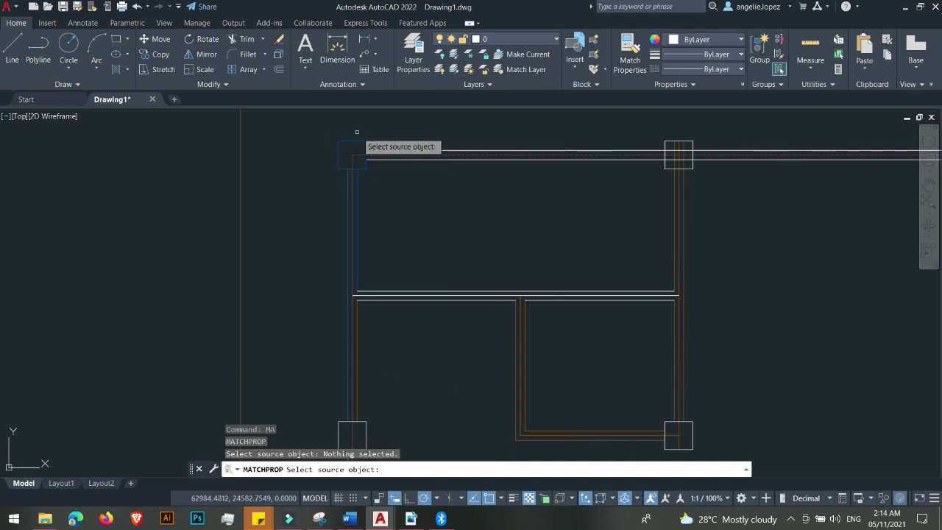
pyautogui.click(353, 140)
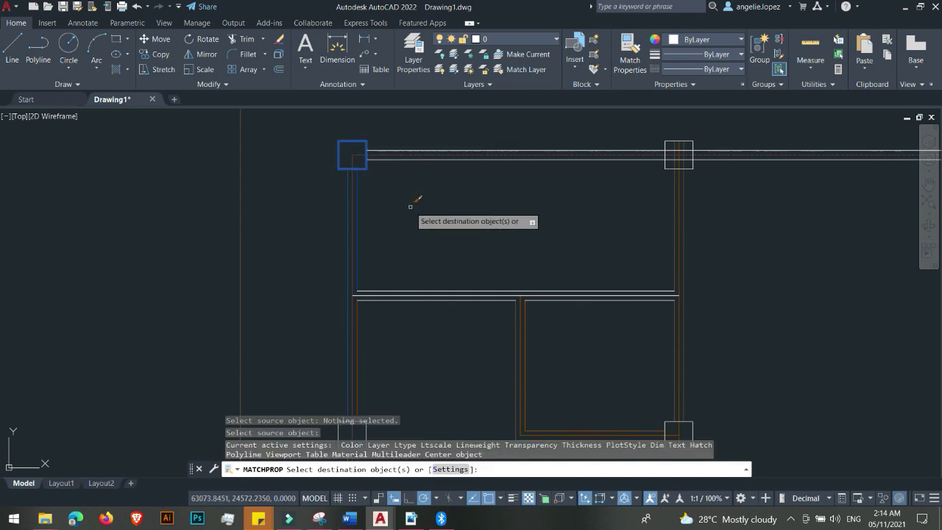
pyautogui.scroll(-2, 412, 167)
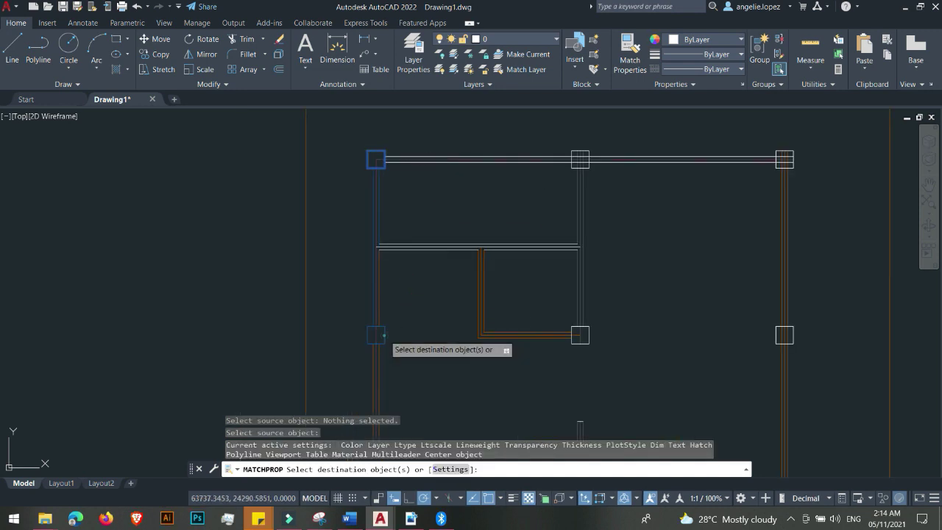
pyautogui.click(383, 335)
pyautogui.click(580, 336)
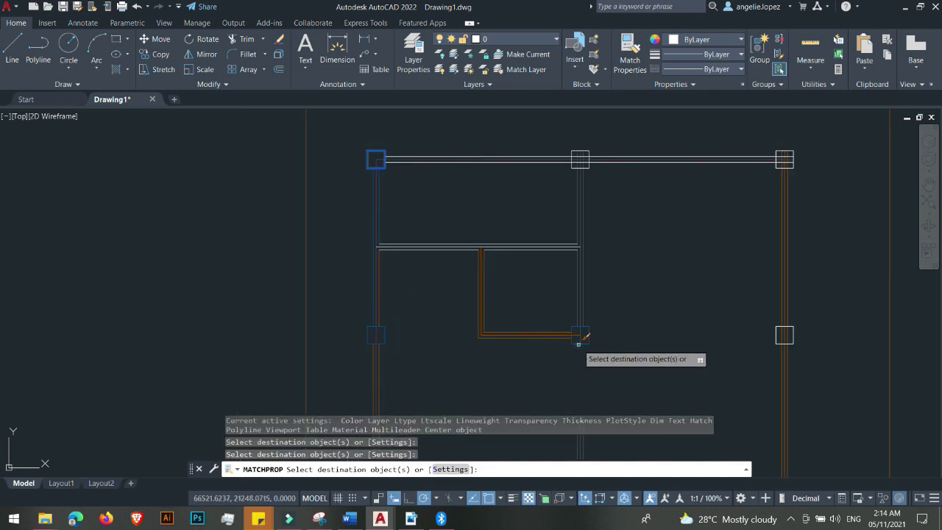
pyautogui.click(725, 294)
pyautogui.click(814, 383)
# - Apply the matched pt 0.50 properties to the remaining two columns in the top row
pyautogui.click(750, 130)
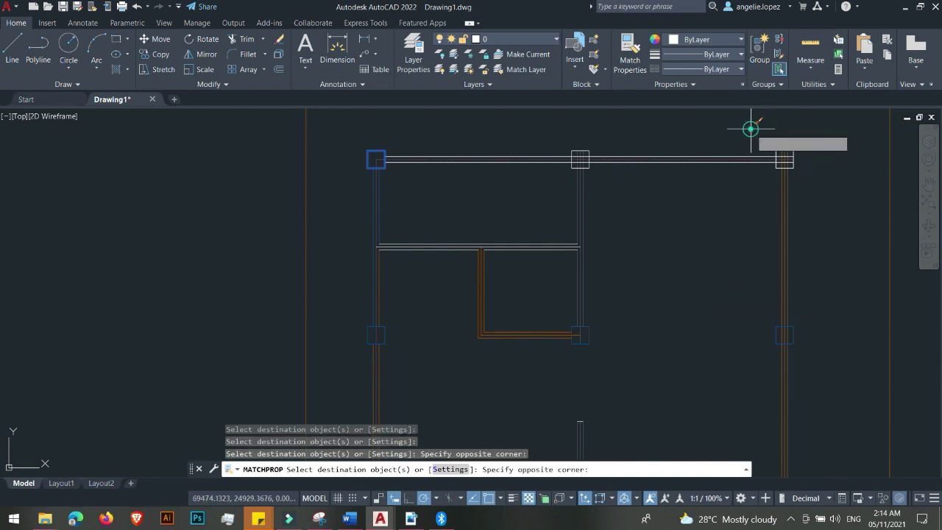
pyautogui.click(862, 221)
pyautogui.click(543, 131)
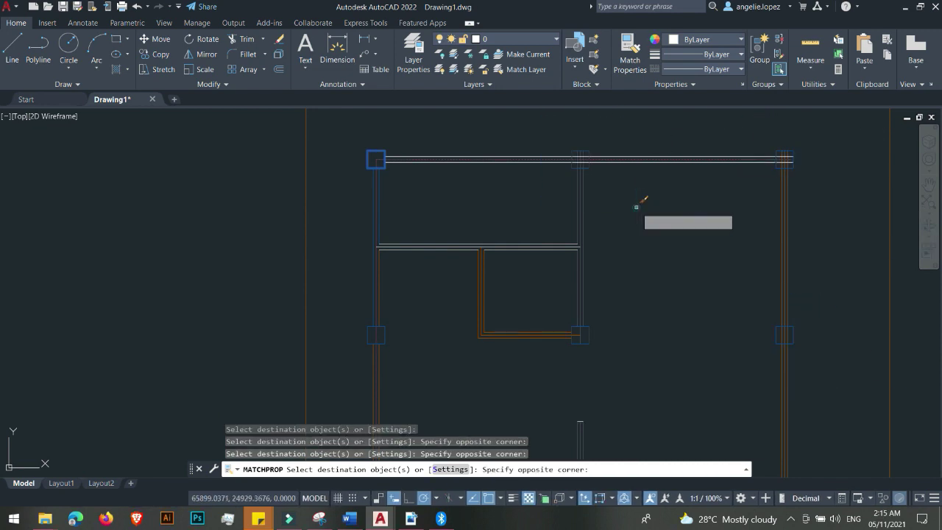
pyautogui.click(638, 209)
# - Apply the matched pt 0.50 properties to the columns in the two lower rows, including those beside the lot boundary
pyautogui.scroll(-4, 505, 136)
pyautogui.scroll(2, 490, 305)
pyautogui.click(486, 247)
pyautogui.click(574, 309)
pyautogui.click(637, 261)
pyautogui.click(718, 324)
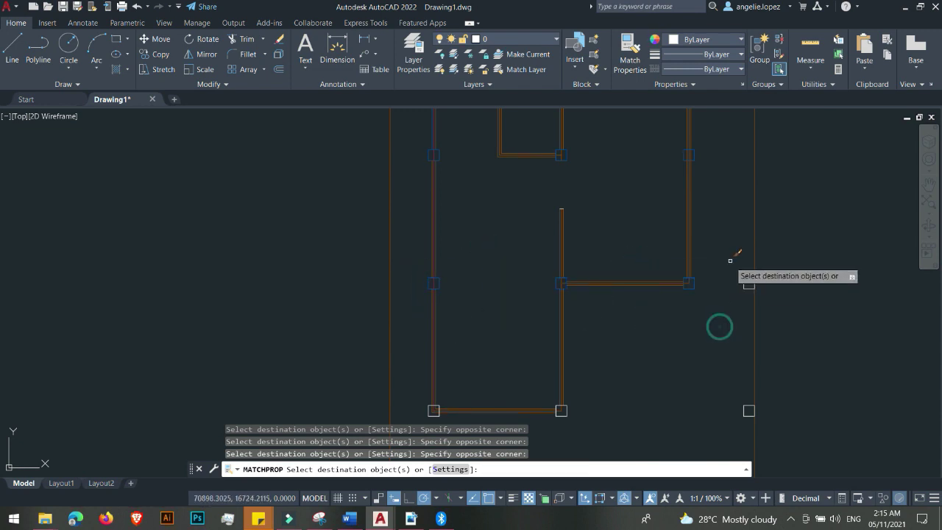
pyautogui.moveTo(791, 328); pyautogui.dragTo(673, 282, button='middle')
pyautogui.click(678, 288)
pyautogui.click(770, 357)
pyautogui.click(573, 354)
pyautogui.click(390, 316)
pyautogui.click(441, 365)
# - Apply the matched pt 0.50 properties to the horizontal partition's lower face and adjoining wall face in the room under its left half
pyautogui.scroll(-2, 452, 242)
pyautogui.scroll(5, 459, 177)
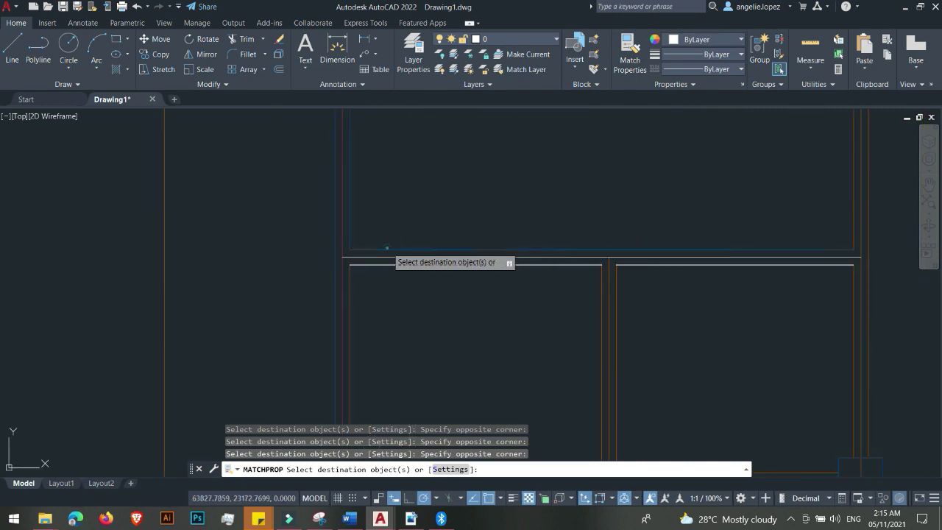
pyautogui.scroll(2, 351, 267)
pyautogui.click(349, 271)
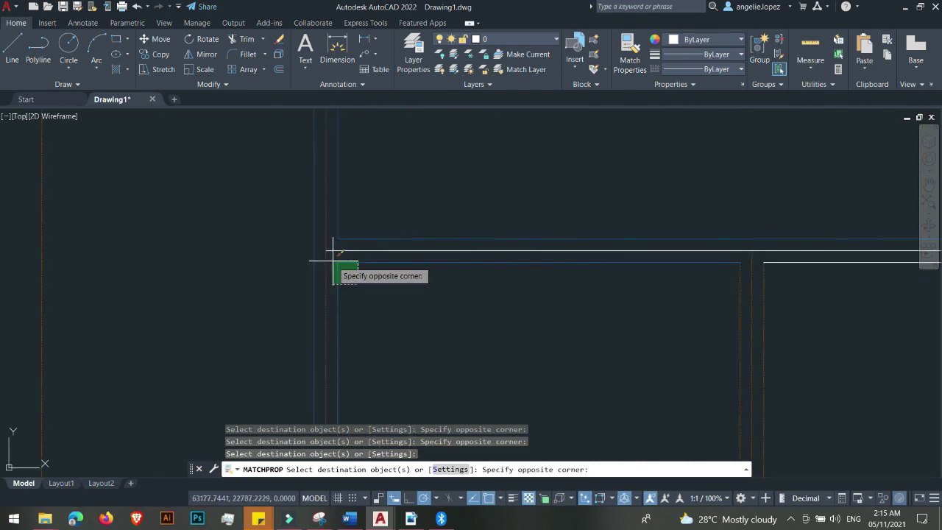
pyautogui.click(332, 261)
pyautogui.scroll(-2, 408, 265)
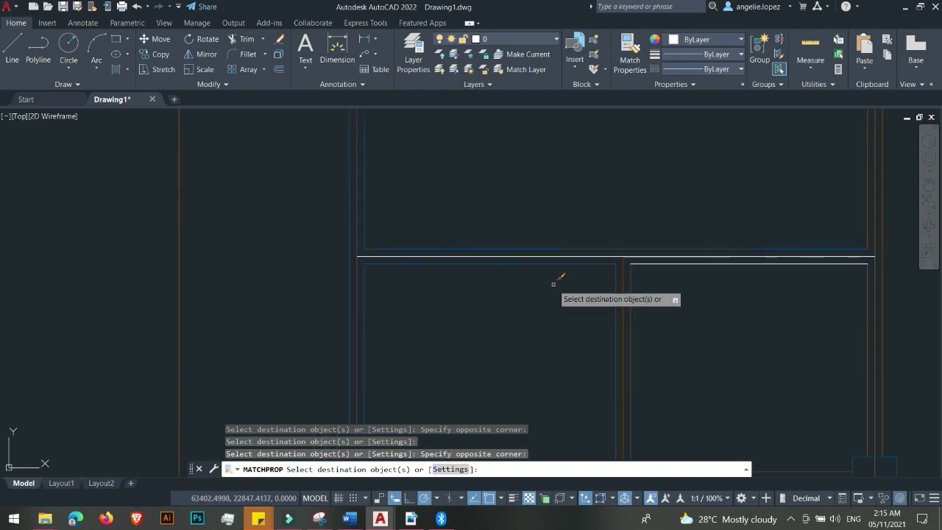
pyautogui.press('Escape')
# - Match the centerline properties from the axis inside the upper-left column onto the axes of the horizontal partition and the short vertical partition
pyautogui.write('ma')
pyautogui.press('Return')
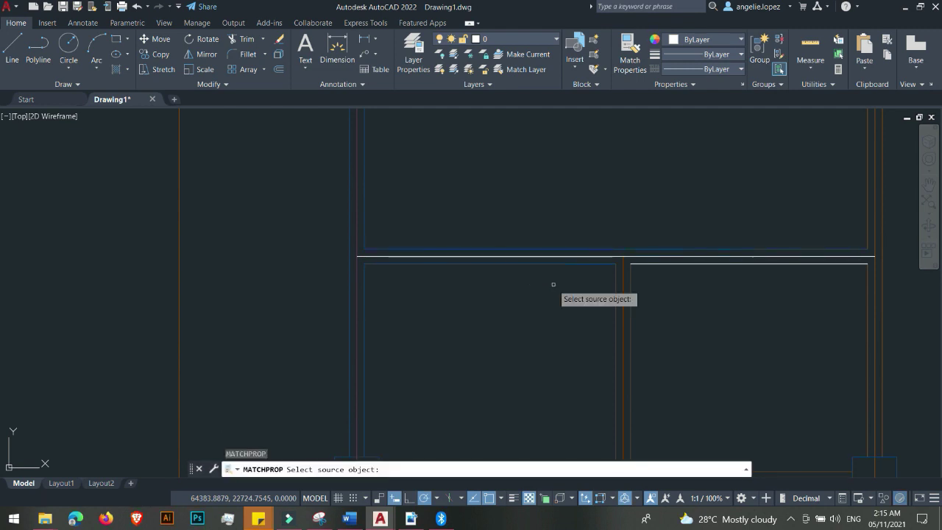
pyautogui.scroll(4, 374, 234)
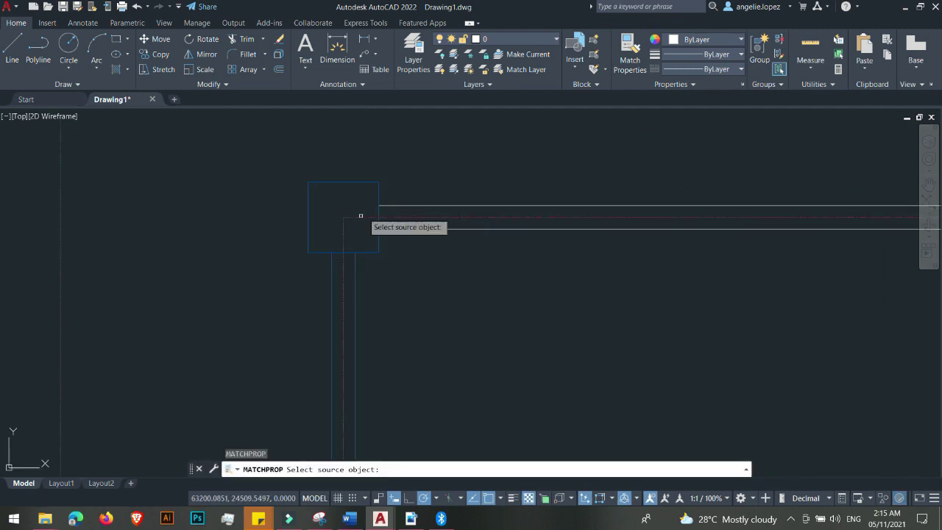
pyautogui.click(347, 224)
pyautogui.scroll(-3, 351, 196)
pyautogui.scroll(2, 532, 358)
pyautogui.scroll(2, 442, 216)
pyautogui.scroll(-3, 438, 243)
pyautogui.click(430, 267)
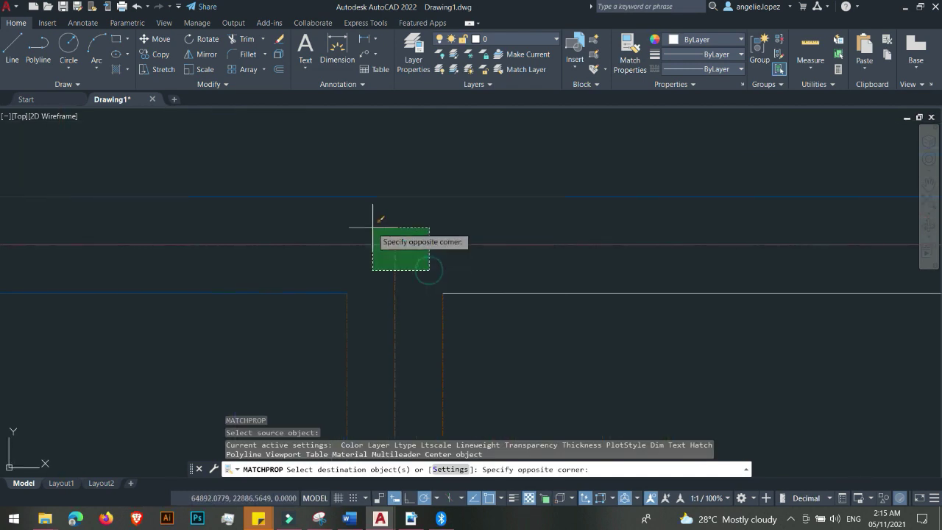
pyautogui.click(373, 222)
# - Apply the matched centerline properties to the interior wall axis at the partition's right end and the axis in the column further down
pyautogui.scroll(5, 589, 358)
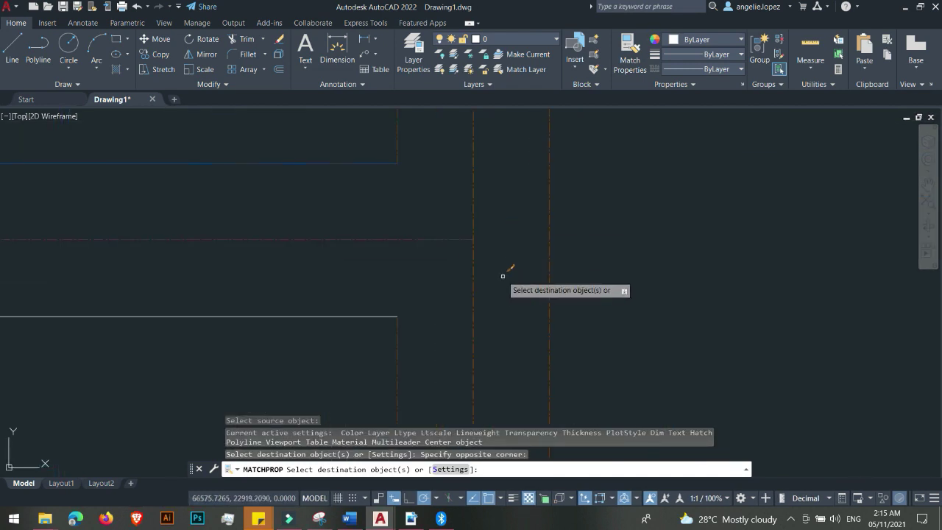
pyautogui.click(505, 265)
pyautogui.click(413, 216)
pyautogui.scroll(-2, 413, 216)
pyautogui.scroll(2, 414, 399)
pyautogui.scroll(2, 419, 335)
pyautogui.moveTo(418, 335); pyautogui.dragTo(443, 228, button='middle')
pyautogui.scroll(8, 448, 264)
pyautogui.click(433, 271)
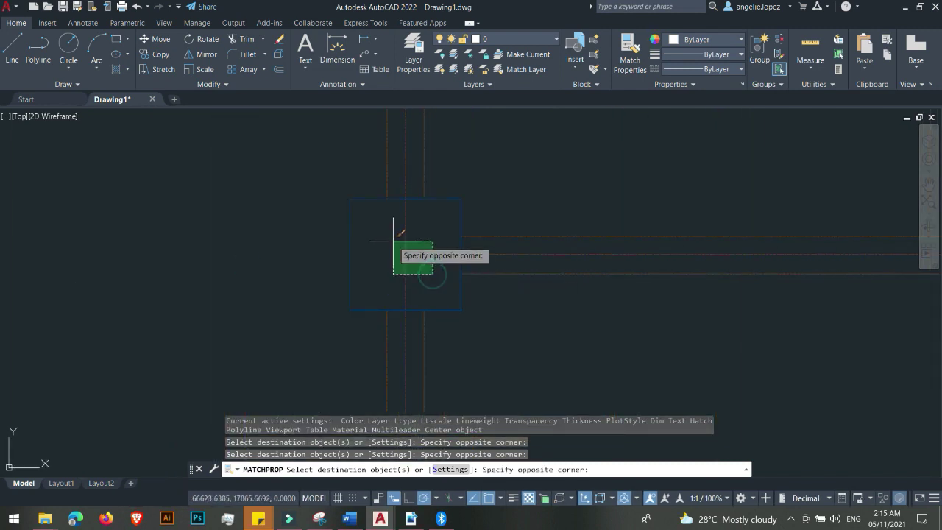
pyautogui.click(401, 246)
# - Apply the matched centerline properties to the remaining axes of the lower walls, including the bottom wall
pyautogui.scroll(3, 410, 242)
pyautogui.scroll(-5, 616, 246)
pyautogui.click(610, 211)
pyautogui.click(561, 189)
pyautogui.scroll(3, 587, 227)
pyautogui.scroll(-2, 442, 162)
pyautogui.scroll(-2, 543, 225)
pyautogui.click(541, 217)
pyautogui.click(533, 196)
pyautogui.scroll(5, 536, 250)
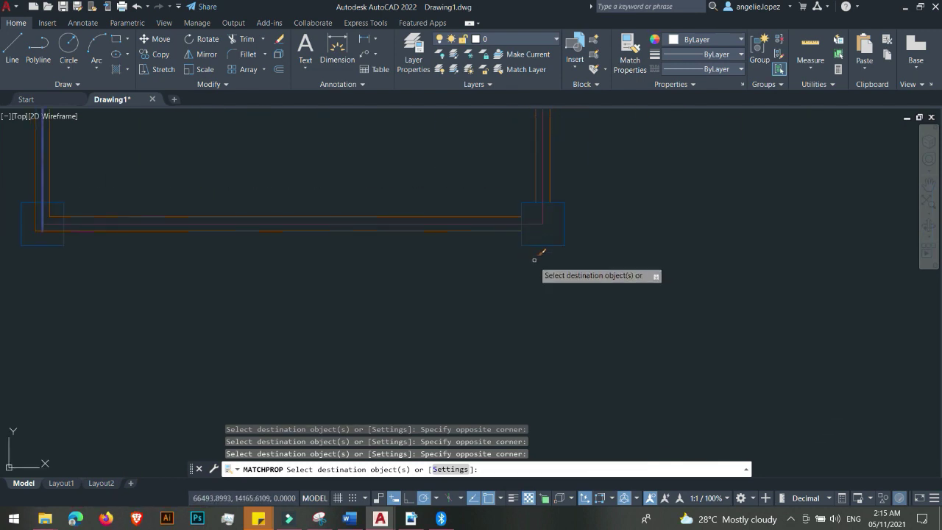
pyautogui.scroll(-1, 415, 320)
pyautogui.scroll(-1, 416, 294)
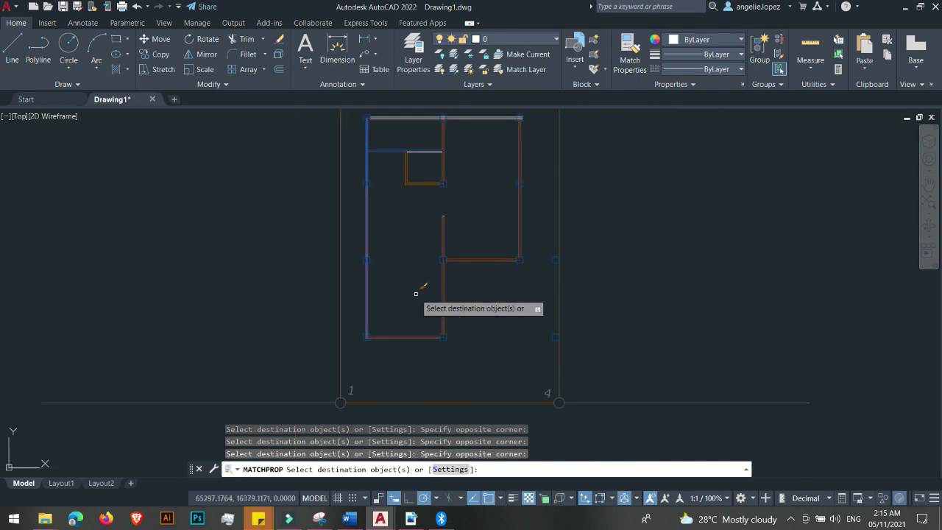
pyautogui.moveTo(487, 221); pyautogui.dragTo(473, 263, button='middle')
pyautogui.scroll(5, 406, 177)
pyautogui.press('Escape')
# - Match the upper face line of the horizontal partition onto its remaining lower face and both faces of the short vertical partition
pyautogui.write('ma')
pyautogui.press('Return')
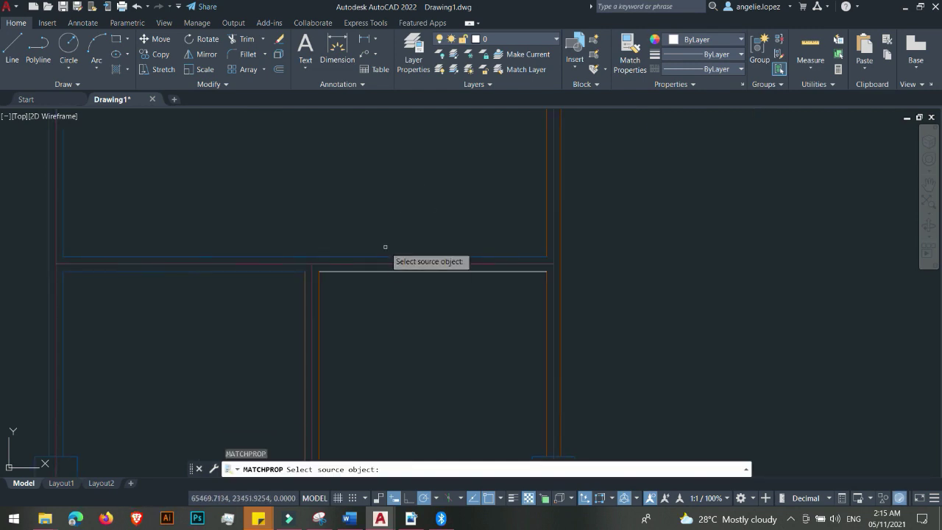
pyautogui.click(381, 258)
pyautogui.scroll(3, 380, 255)
pyautogui.click(329, 296)
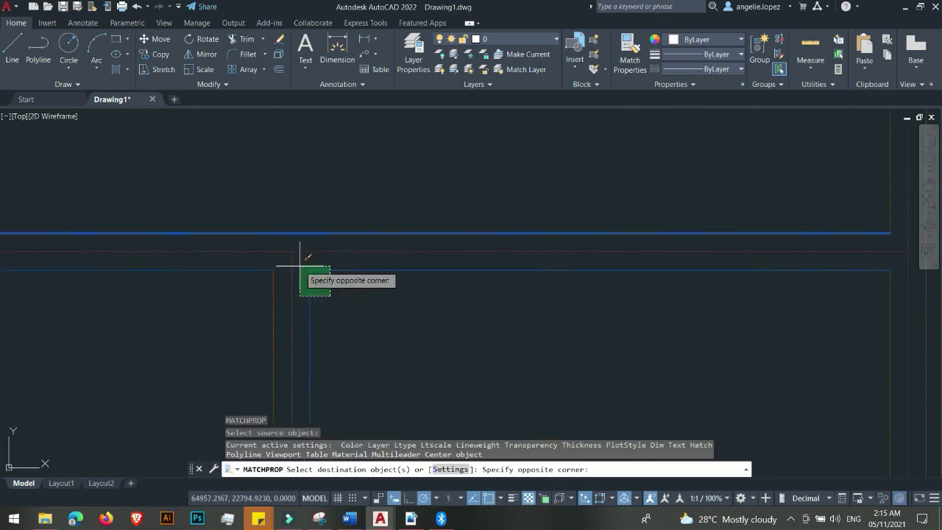
pyautogui.click(291, 276)
pyautogui.click(276, 279)
pyautogui.click(252, 280)
pyautogui.scroll(-3, 545, 331)
# - Apply the matched wall properties to both faces of the vertical interior wall at the partition's right end
pyautogui.scroll(3, 546, 331)
pyautogui.click(522, 288)
pyautogui.click(471, 239)
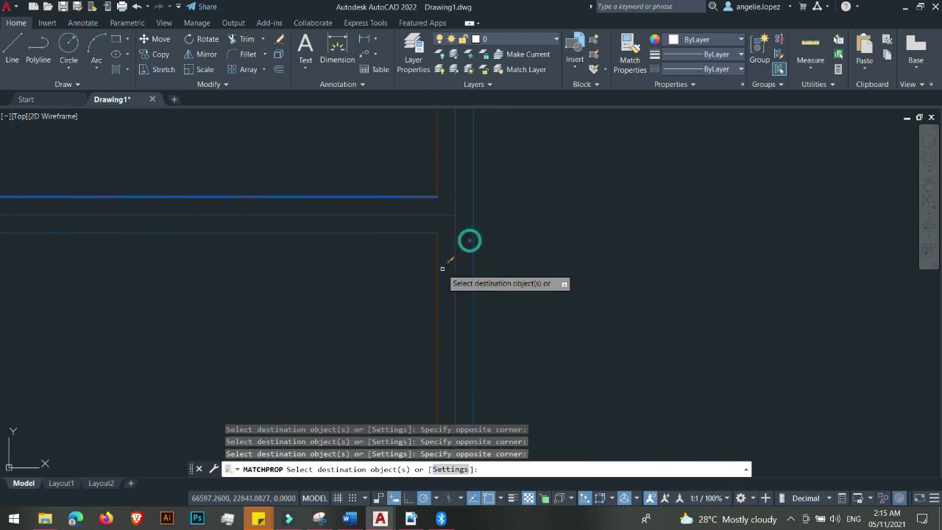
pyautogui.click(436, 177)
# - Apply the matched wall properties to both face lines of the top exterior wall
pyautogui.scroll(-3, 439, 213)
pyautogui.scroll(3, 431, 192)
pyautogui.scroll(3, 441, 221)
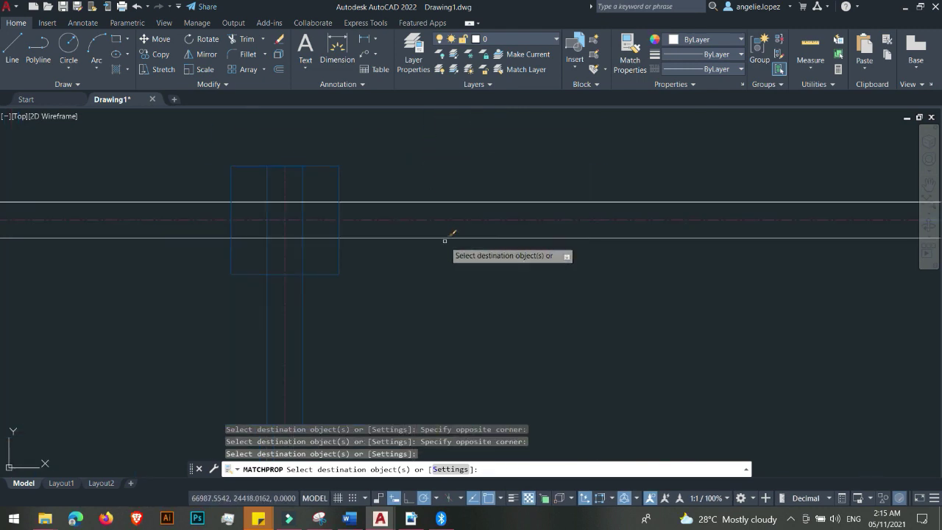
pyautogui.press('Escape')
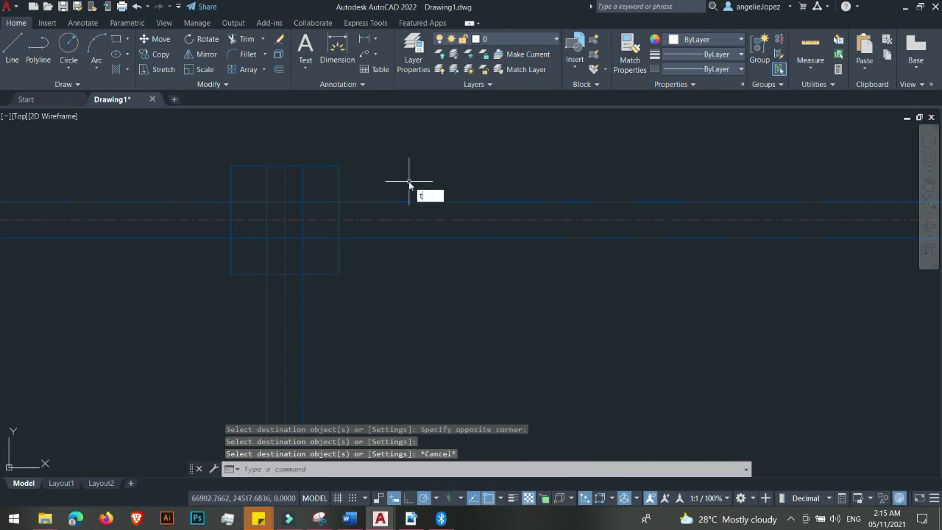
# - Trim the vertical wall and axis lines extending above the top wall's outer face inside the top middle column
pyautogui.write('T')
pyautogui.scroll(4, 294, 194)
pyautogui.click(336, 183)
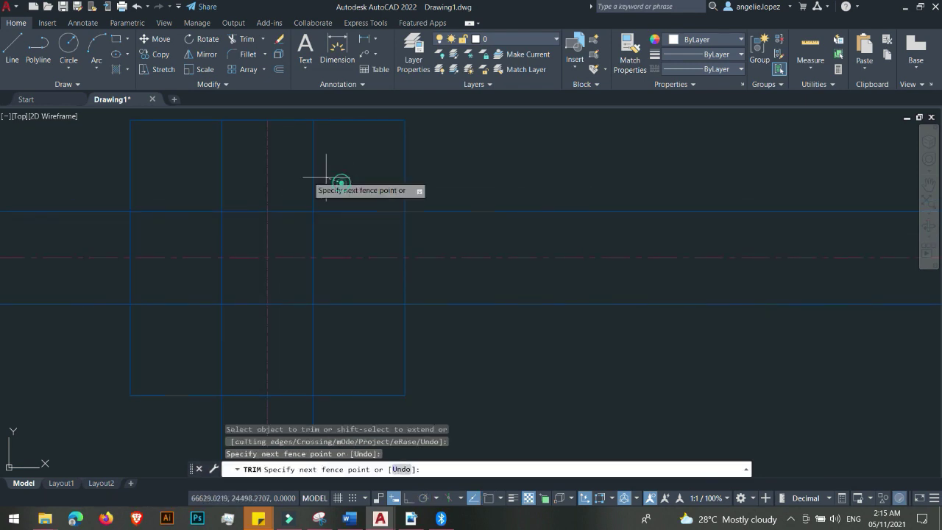
pyautogui.click(179, 157)
pyautogui.press('Return')
pyautogui.scroll(-2, 349, 231)
pyautogui.scroll(2, 269, 246)
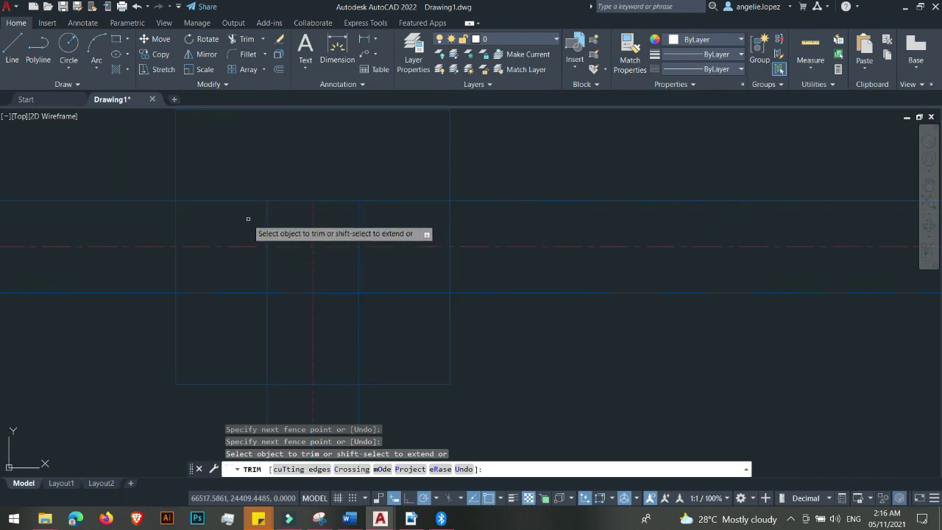
# - Trim the wall line segments that lie inside the upper half of the column square, above the horizontal centerline
pyautogui.click(284, 186)
pyautogui.click(308, 220)
pyautogui.press('Return')
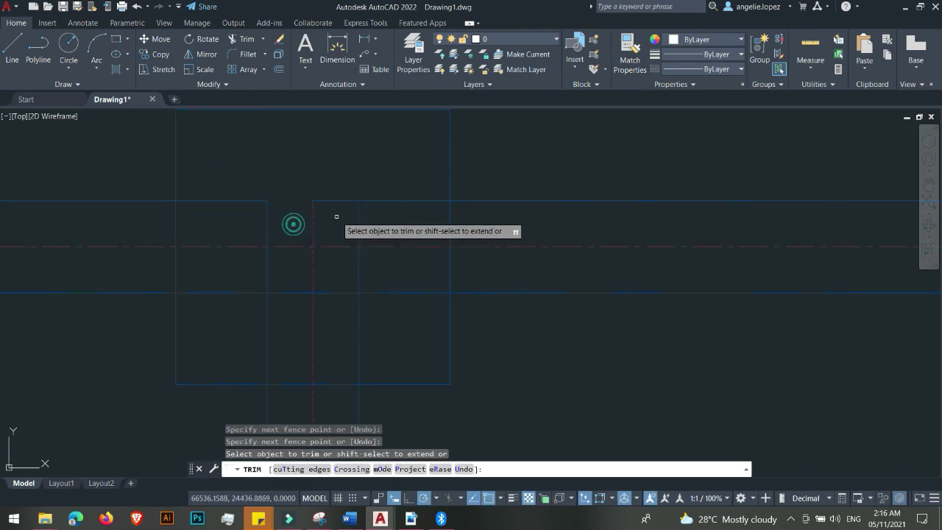
pyautogui.click(292, 206)
pyautogui.click(335, 230)
pyautogui.press('Return')
pyautogui.click(335, 230)
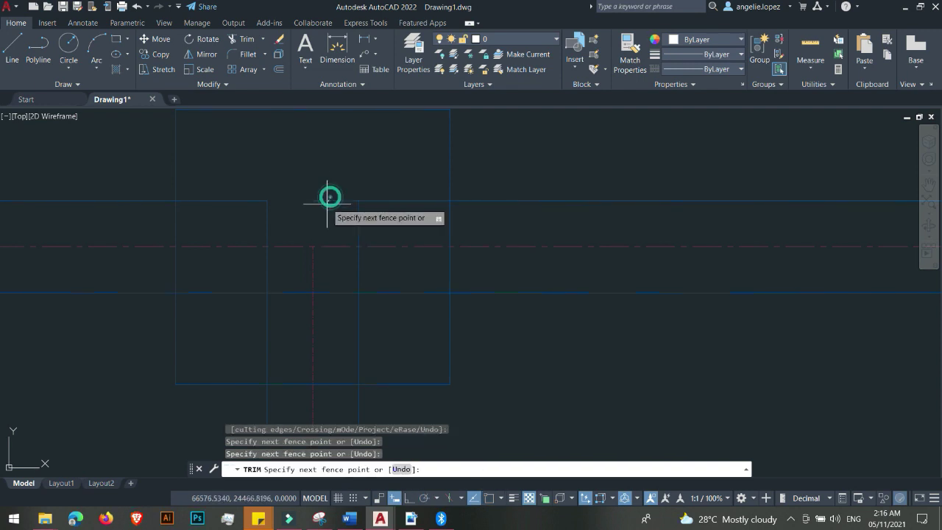
pyautogui.press('Return')
pyautogui.click(292, 219)
pyautogui.click(269, 160)
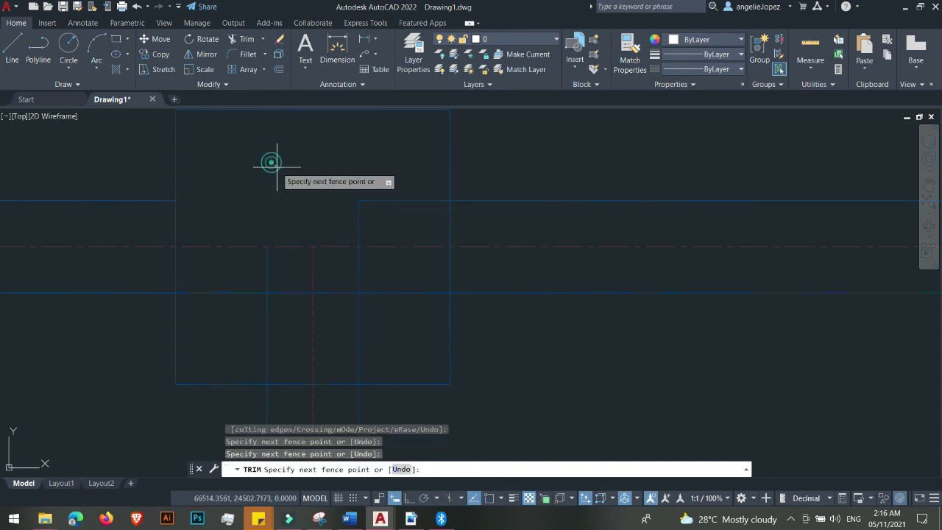
pyautogui.click(390, 221)
pyautogui.press('Return')
pyautogui.click(391, 183)
pyautogui.click(395, 217)
pyautogui.press('Return')
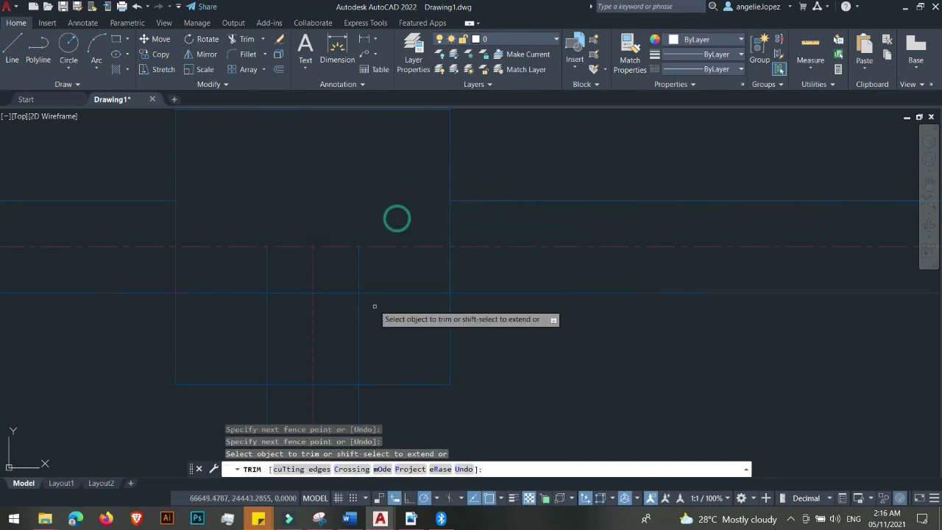
# - Trim the remaining wall line segments inside the lower half of the same column square
pyautogui.click(343, 274)
pyautogui.press('Return')
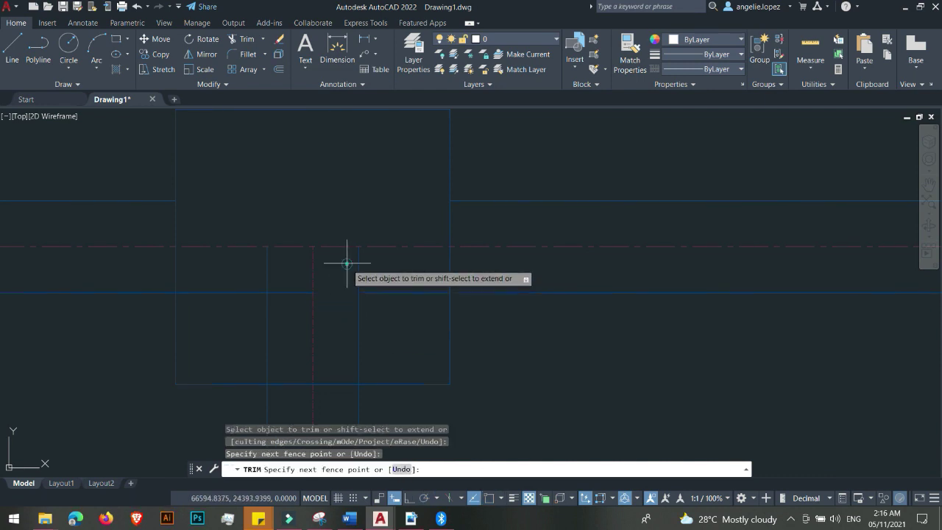
pyautogui.click(387, 267)
pyautogui.click(251, 264)
pyautogui.press('Return')
pyautogui.click(277, 317)
pyautogui.press('Return')
pyautogui.click(327, 280)
pyautogui.press('Return')
pyautogui.click(385, 301)
pyautogui.press('Return')
pyautogui.scroll(-4, 385, 257)
pyautogui.press('Escape')
# - Preview the floor plan with lineweights displayed, then return to the display without lineweights
pyautogui.moveTo(512, 343); pyautogui.dragTo(522, 294, button='middle')
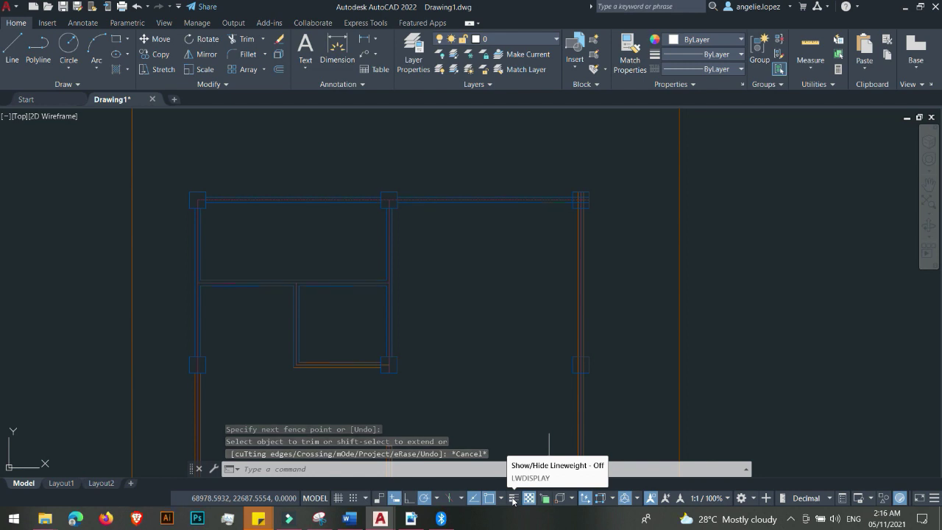
pyautogui.click(513, 498)
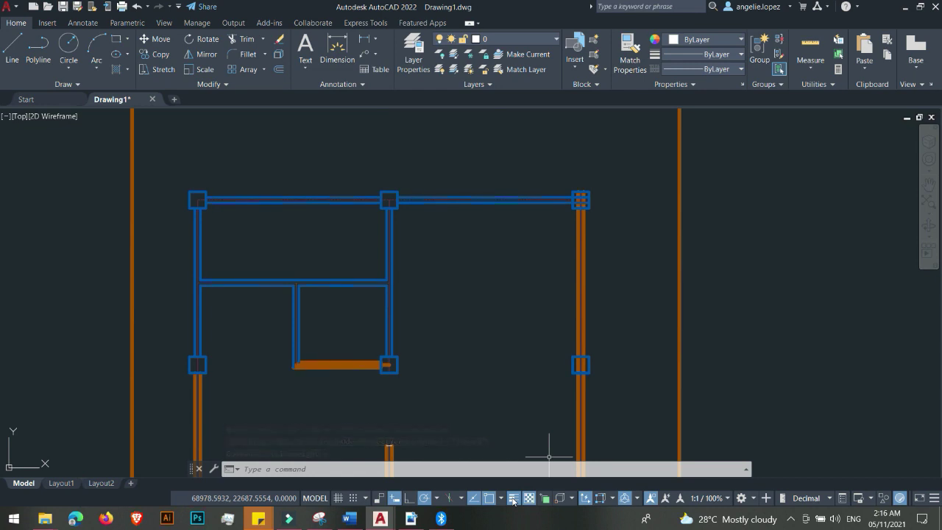
pyautogui.click(513, 499)
pyautogui.scroll(-4, 548, 256)
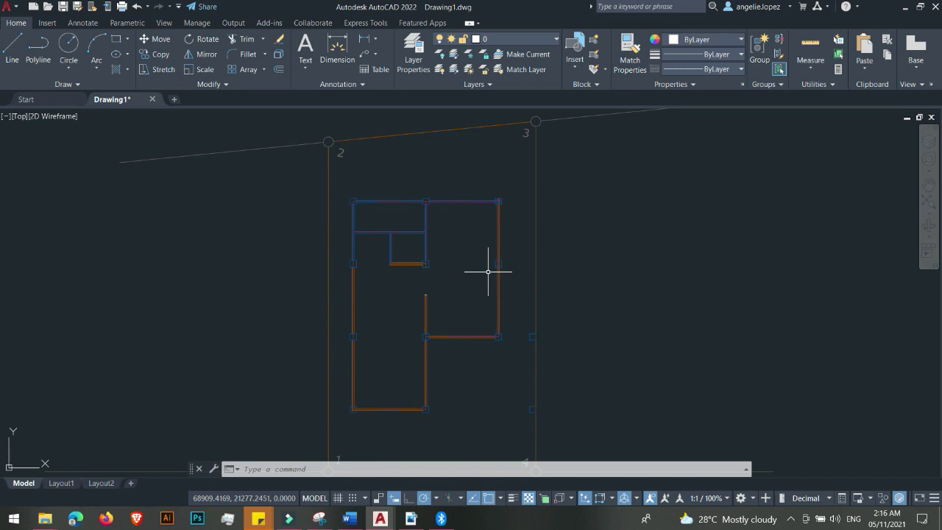
pyautogui.click(480, 269)
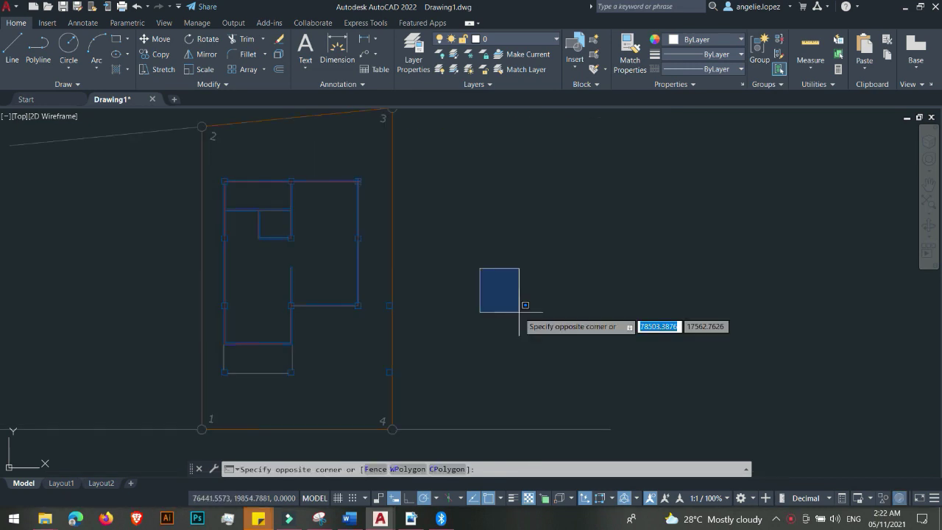
pyautogui.click(514, 273)
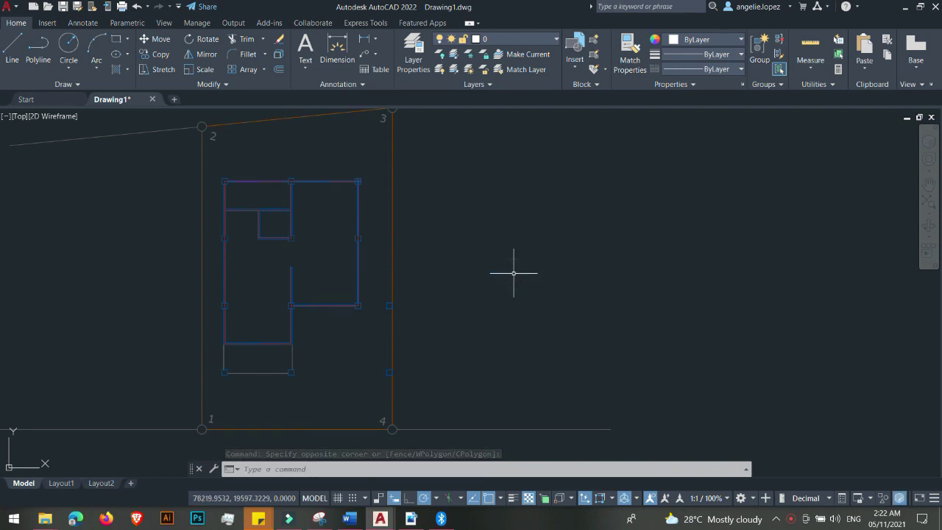
# - Draw a 100-unit vertical line across the room's lower wall, from its inner right corner to the outer wall line
pyautogui.scroll(4, 221, 371)
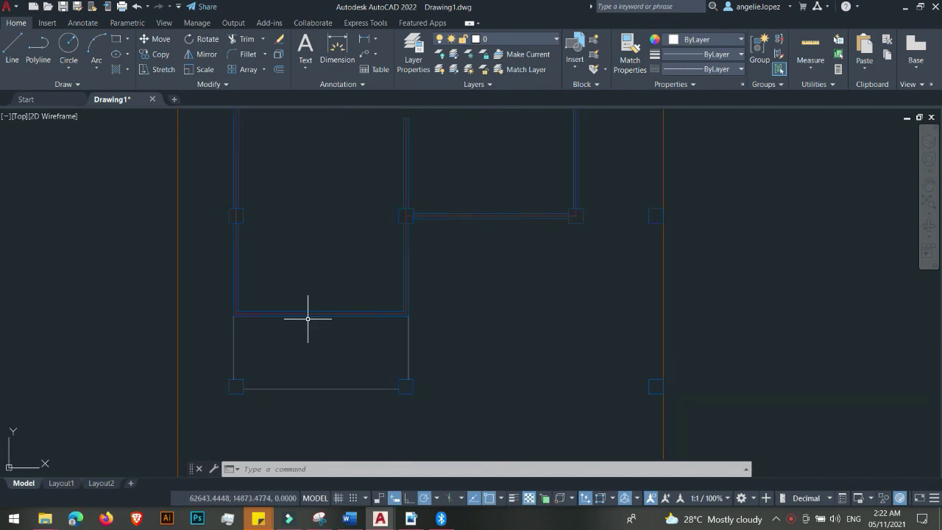
pyautogui.moveTo(309, 317); pyautogui.dragTo(264, 308, button='middle')
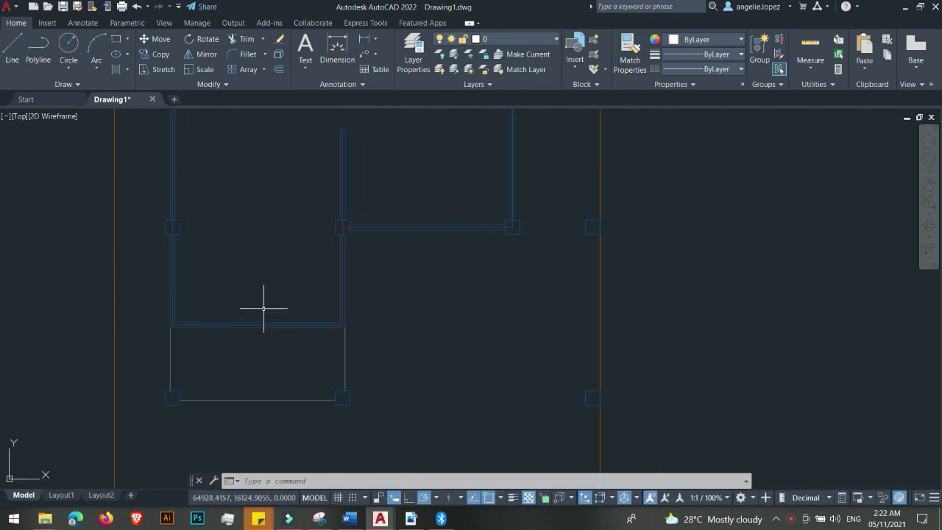
pyautogui.scroll(2, 272, 303)
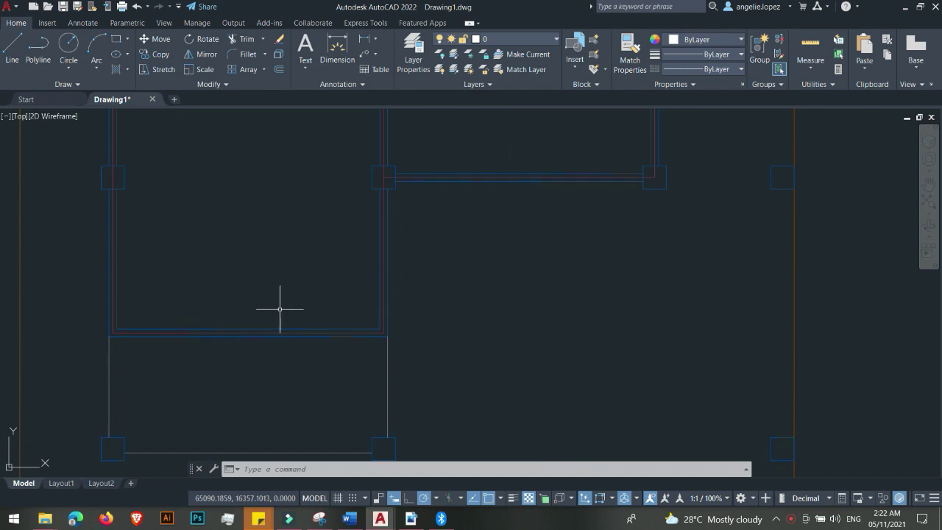
pyautogui.scroll(2, 360, 328)
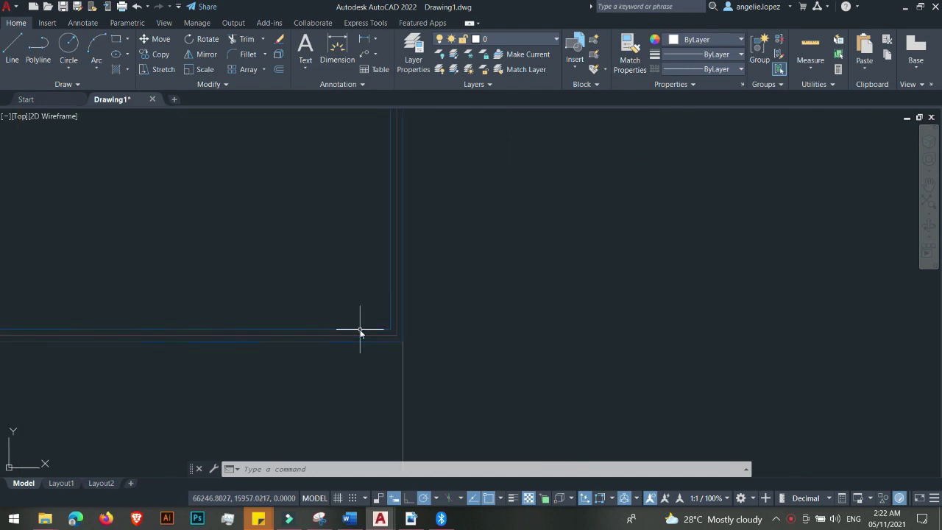
pyautogui.write('l')
pyautogui.press('Return')
pyautogui.scroll(1, 381, 324)
pyautogui.click(380, 322)
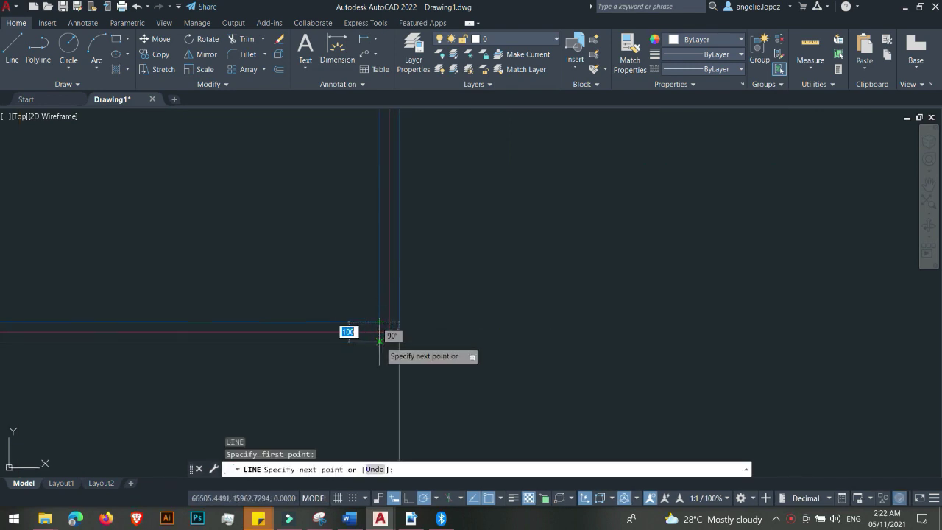
pyautogui.click(379, 340)
pyautogui.press('Escape')
# - Offset the short line across the lower wall 100 to the left to mark the first door jamb
pyautogui.write('o')
pyautogui.press('Return')
pyautogui.write('100')
pyautogui.press('Return')
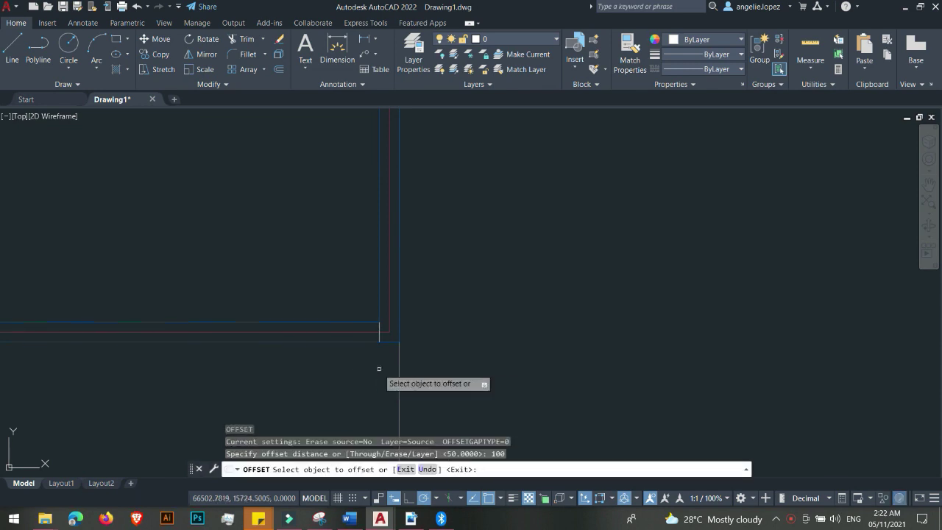
pyautogui.click(380, 330)
pyautogui.click(316, 360)
pyautogui.press('Escape')
# - Offset the first jamb line 1000 to the left to mark the other side of the door opening
pyautogui.write('o')
pyautogui.press('Return')
pyautogui.write('0')
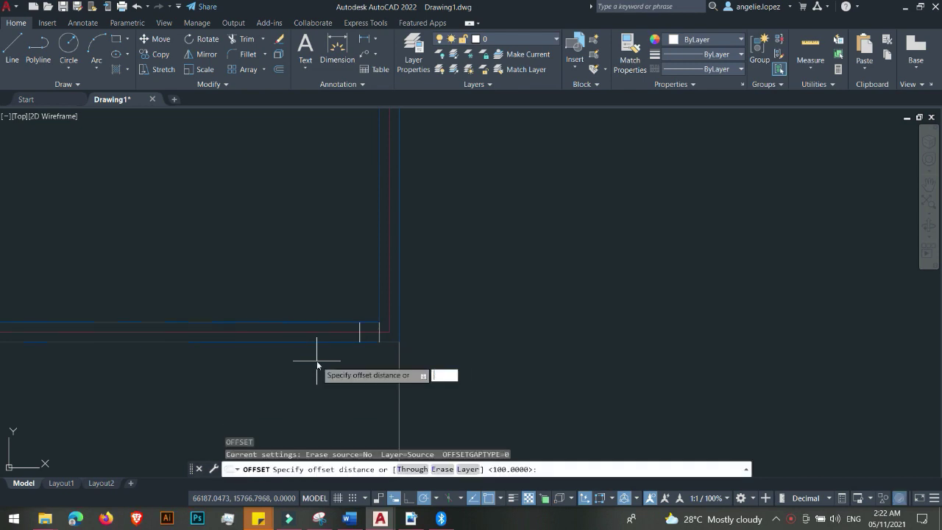
pyautogui.write('000')
pyautogui.press('Return')
pyautogui.scroll(4, 346, 342)
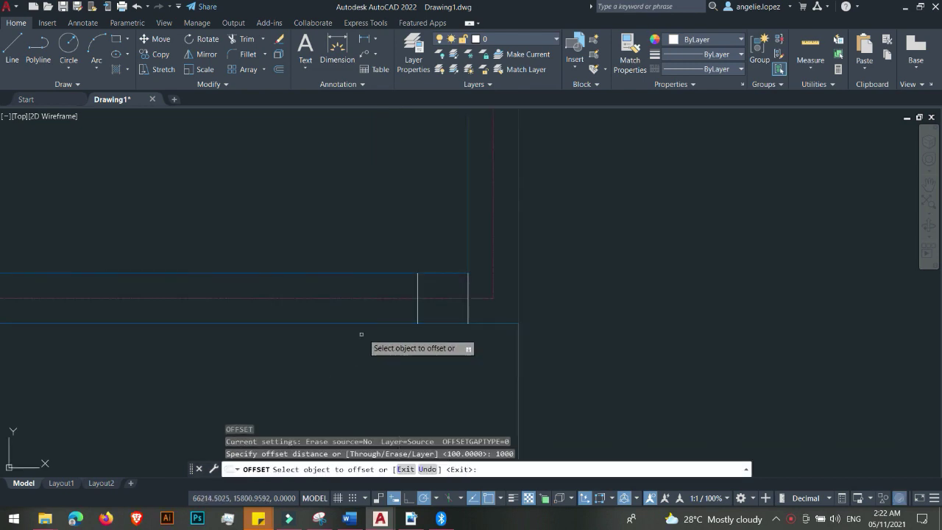
pyautogui.click(417, 314)
pyautogui.scroll(-2, 419, 312)
pyautogui.click(326, 340)
pyautogui.scroll(1, 412, 295)
pyautogui.press('Escape')
# - Erase the original short line at the lower wall's inner right corner
pyautogui.click(476, 302)
pyautogui.click(491, 397)
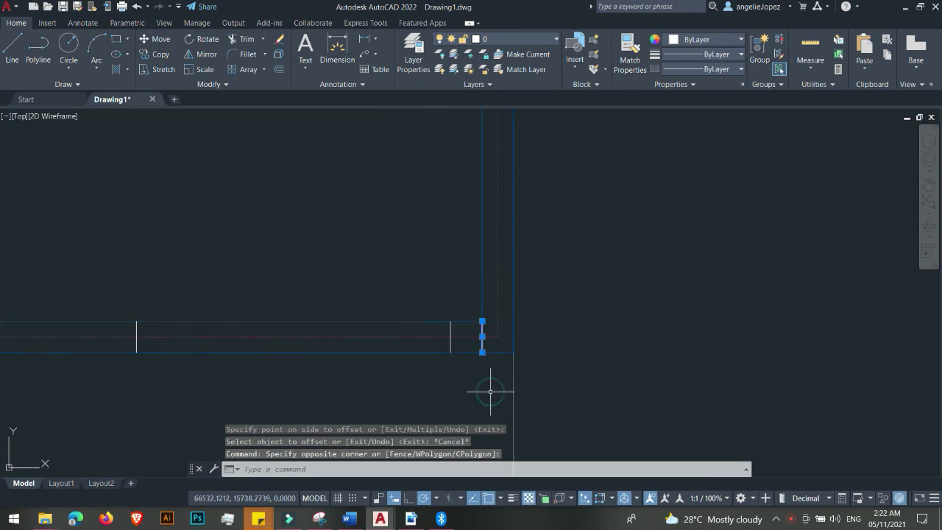
pyautogui.press('Delete')
pyautogui.press('Escape')
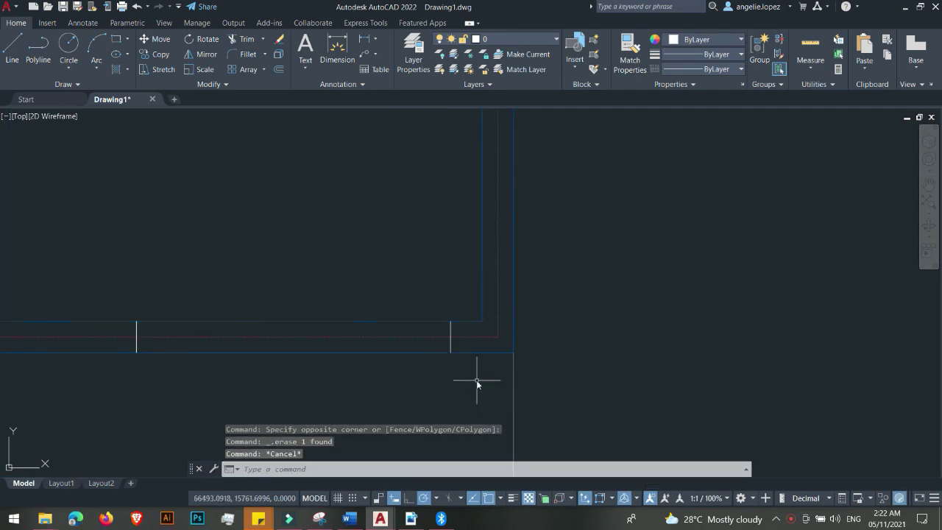
# - Try to trim the lower wall's lines between the two jamb lines
pyautogui.write('tr')
pyautogui.press('Return')
pyautogui.moveTo(442, 368); pyautogui.dragTo(357, 311)
pyautogui.scroll(-3, 326, 223)
pyautogui.moveTo(326, 223); pyautogui.dragTo(363, 341, button='middle')
pyautogui.scroll(4, 364, 341)
pyautogui.press('Escape')
# - Try to extend the left jamb line to the lower wall's outer line
pyautogui.write('ex')
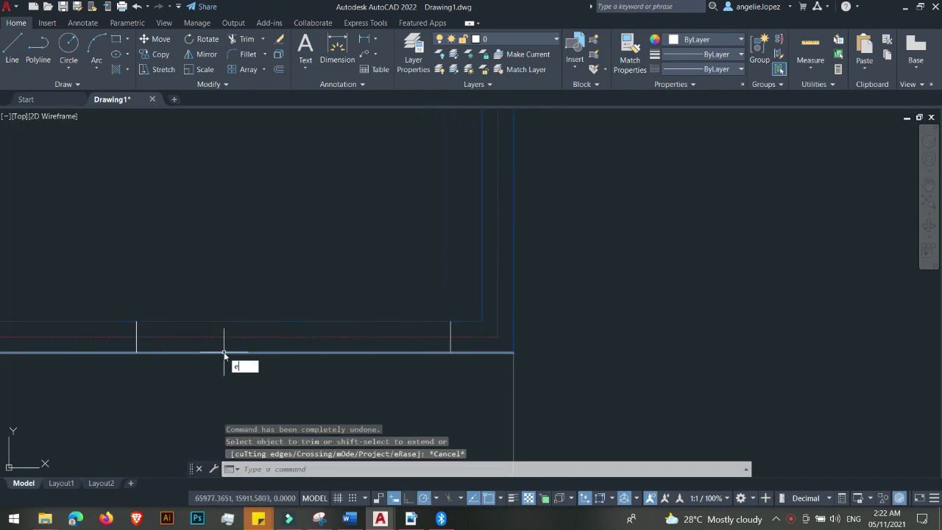
pyautogui.press('Return')
pyautogui.click(137, 340)
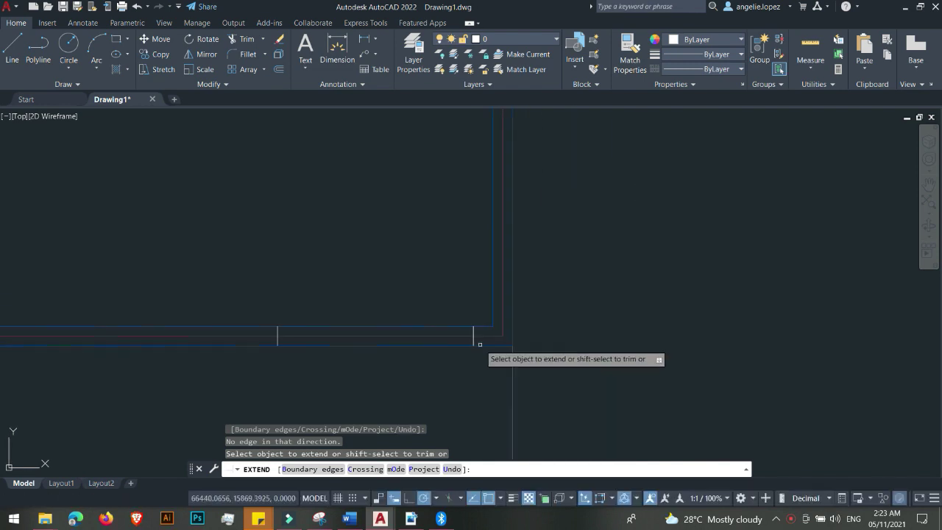
pyautogui.scroll(-3, 471, 342)
pyautogui.press('Escape')
pyautogui.scroll(2, 467, 353)
# - Fence-trim the lower wall's lines between the two jambs and undo the trim
pyautogui.write('t o')
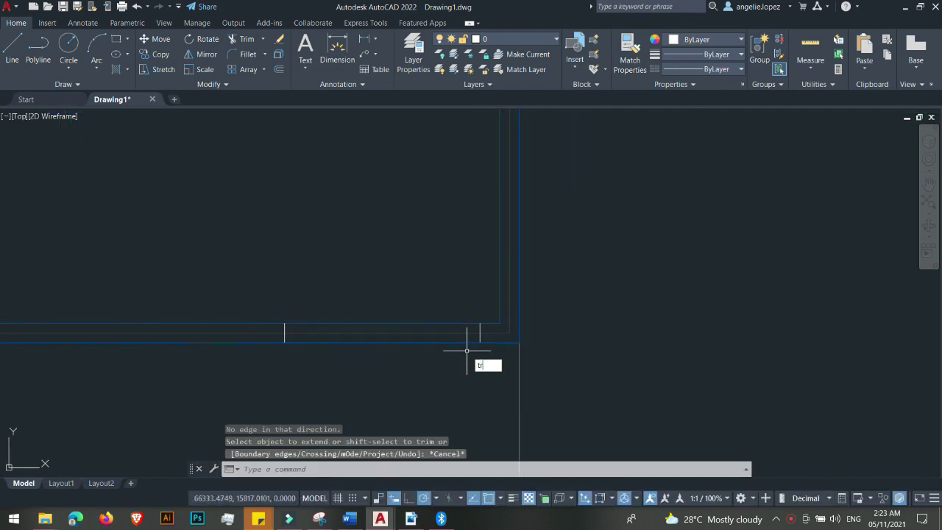
pyautogui.write('r')
pyautogui.press('Return')
pyautogui.click(458, 357)
pyautogui.click(421, 316)
pyautogui.click(404, 355)
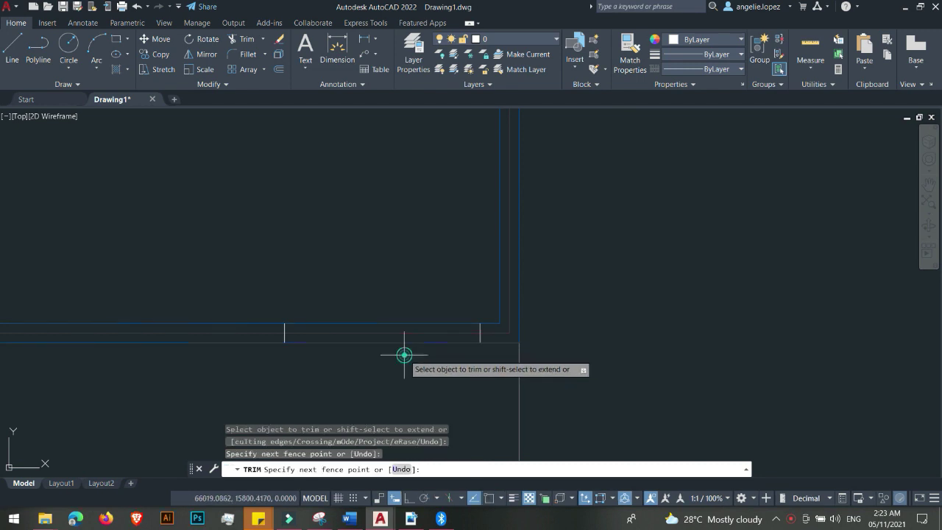
pyautogui.press('Return')
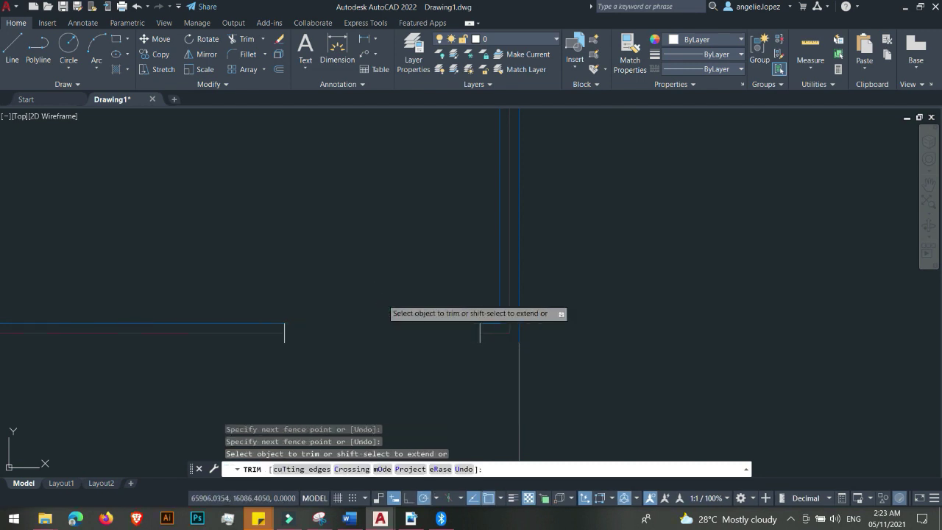
pyautogui.hotkey('ctrl', 'z')
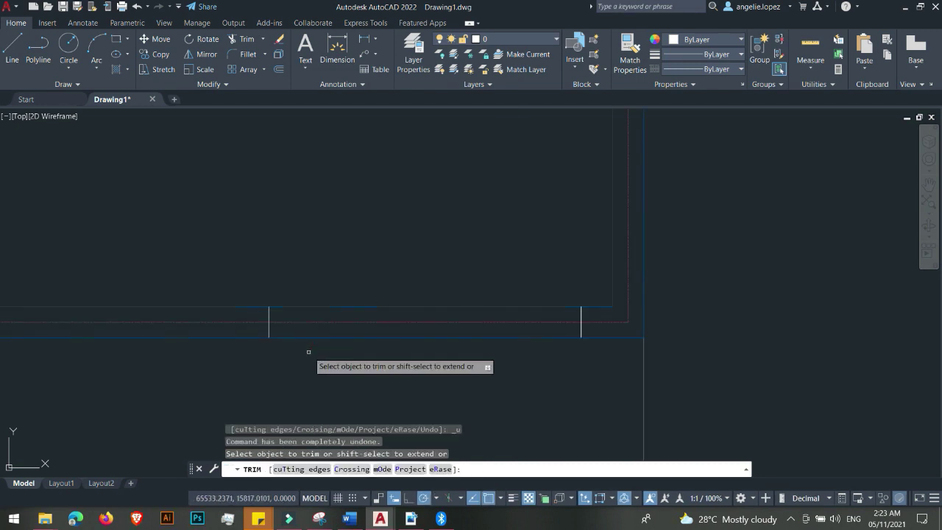
pyautogui.press('Escape')
# - Draw a vertical construction line through the lower end of the left jamb line
pyautogui.scroll(4, 269, 326)
pyautogui.write('xl')
pyautogui.press('Return')
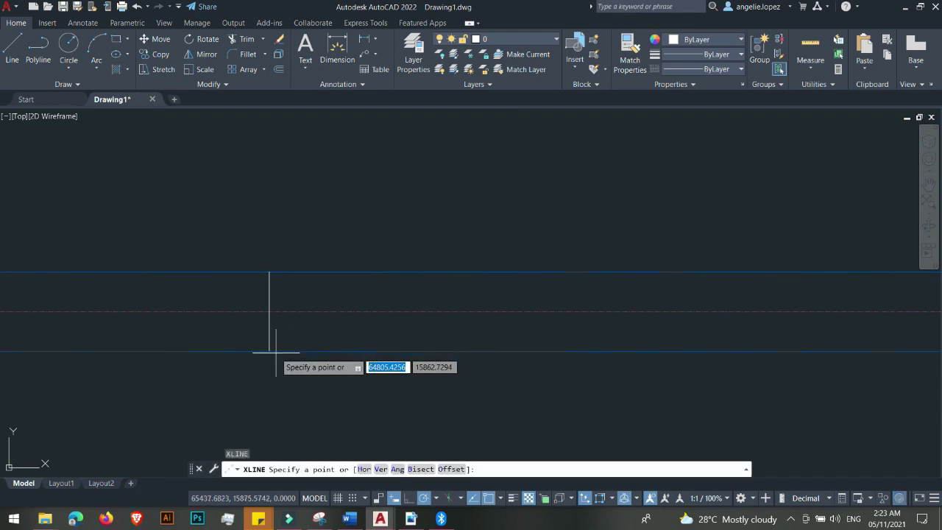
pyautogui.click(269, 353)
pyautogui.click(269, 361)
pyautogui.scroll(-4, 270, 346)
pyautogui.press('Return')
# - Draw a vertical construction line through the right jamb's lower end and erase it again
pyautogui.press('Return')
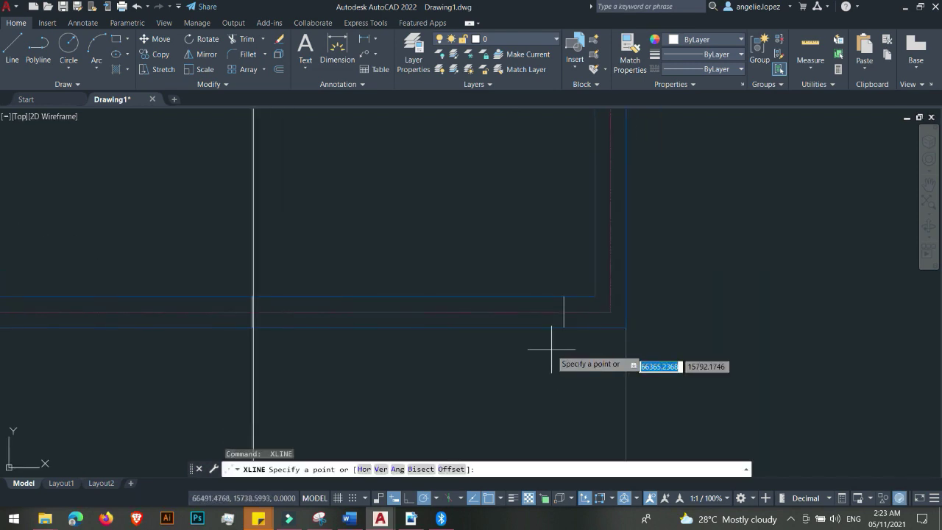
pyautogui.click(564, 326)
pyautogui.click(564, 357)
pyautogui.press('Escape')
pyautogui.scroll(2, 553, 343)
pyautogui.click(589, 332)
pyautogui.click(542, 351)
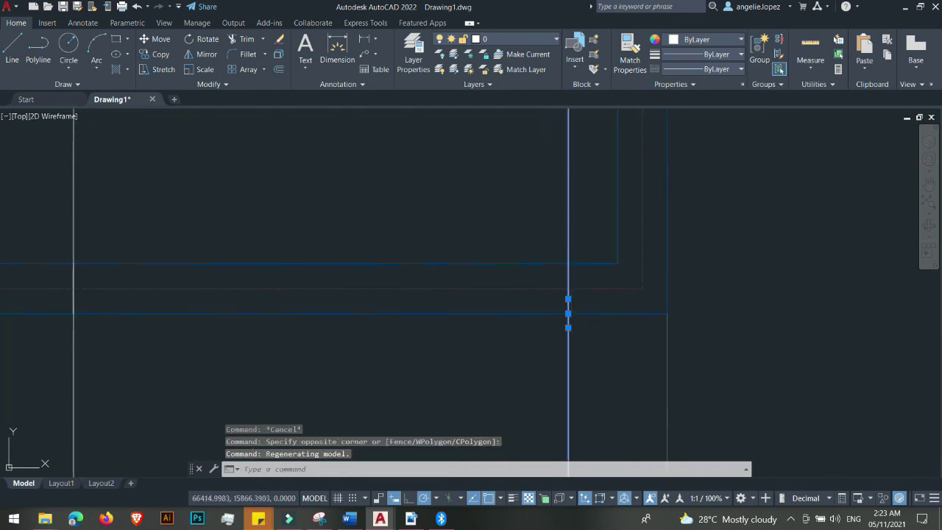
pyautogui.scroll(2, 579, 361)
pyautogui.press('Delete')
# - Redraw the vertical construction line through the right jamb line
pyautogui.write('xl')
pyautogui.press('Return')
pyautogui.click(561, 287)
pyautogui.click(561, 303)
pyautogui.scroll(-4, 568, 317)
pyautogui.press('Escape')
pyautogui.scroll(-2, 568, 325)
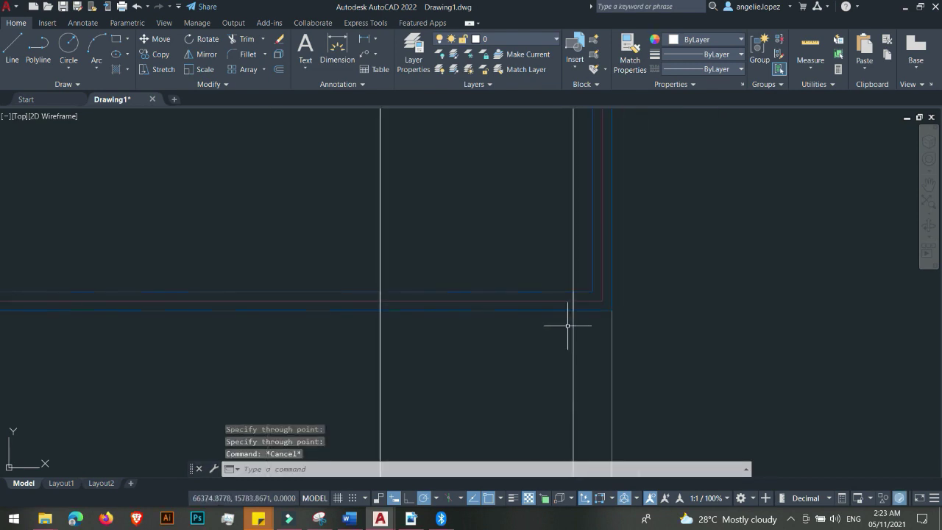
# - Trim the lower wall's lines between the two construction lines to open the doorway
pyautogui.write('tr')
pyautogui.press('Return')
pyautogui.moveTo(542, 339); pyautogui.dragTo(520, 268)
pyautogui.scroll(-2, 463, 305)
pyautogui.press('Escape')
# - Erase both vertical construction lines at the doorway, keeping the short jamb lines
pyautogui.click(532, 257)
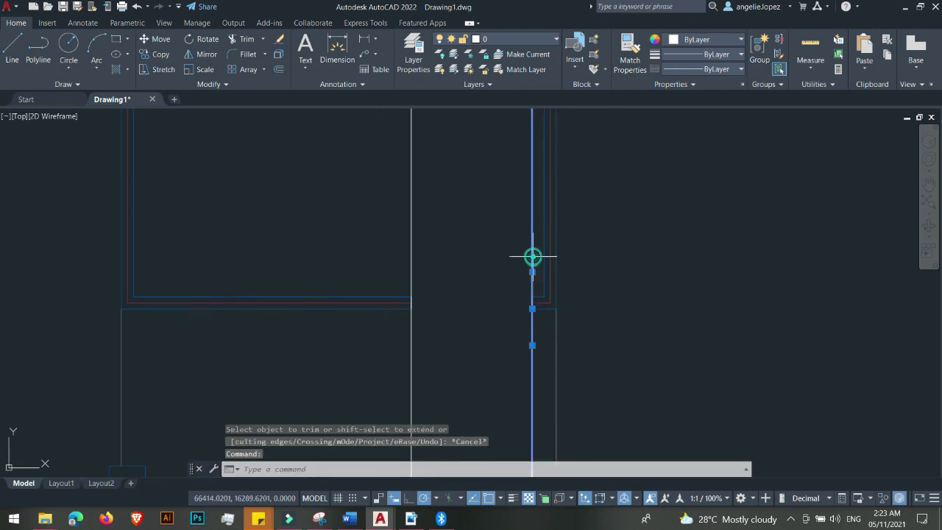
pyautogui.click(411, 243)
pyautogui.click(390, 234)
pyautogui.press('Delete')
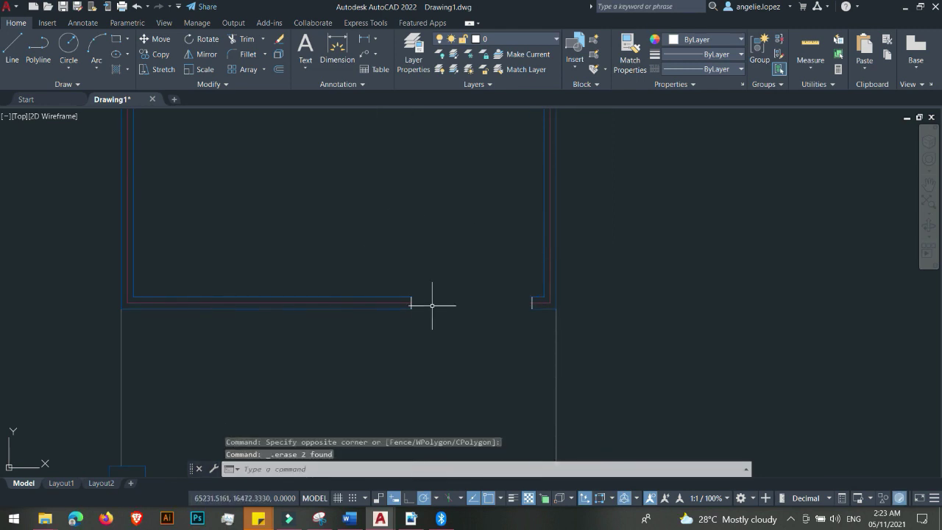
# - Draw a vertical construction line through the midpoint of the horizontal wall between the middle and right columns
pyautogui.scroll(-2, 432, 304)
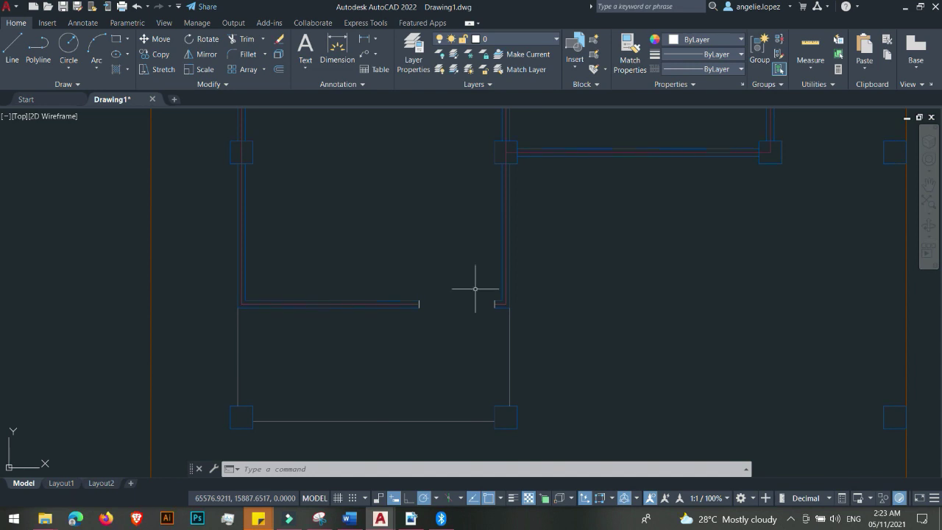
pyautogui.moveTo(591, 223); pyautogui.dragTo(514, 275, button='middle')
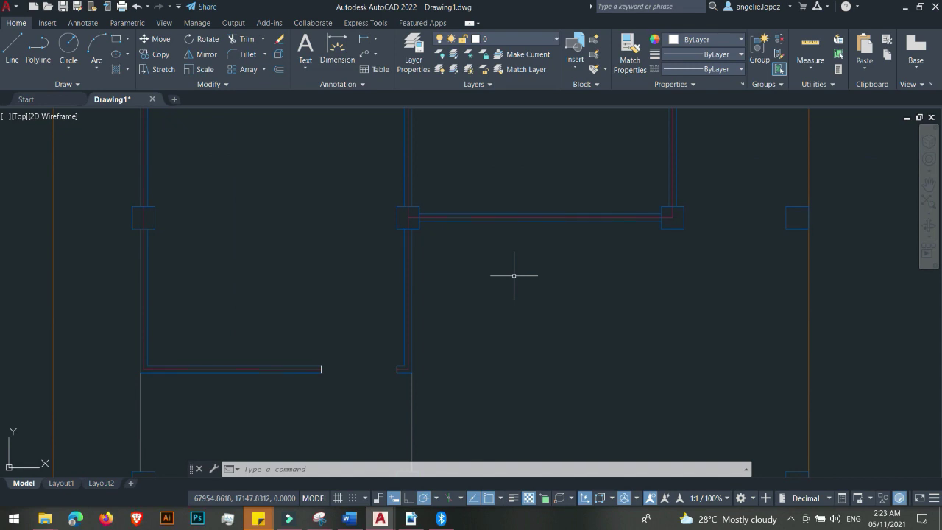
pyautogui.write('xl')
pyautogui.press('Return')
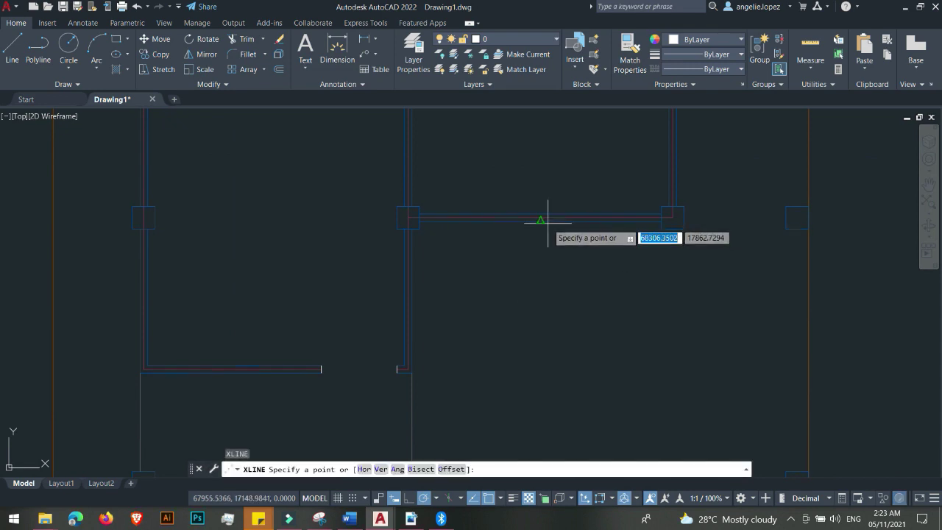
pyautogui.click(540, 220)
pyautogui.click(541, 236)
pyautogui.press('Return')
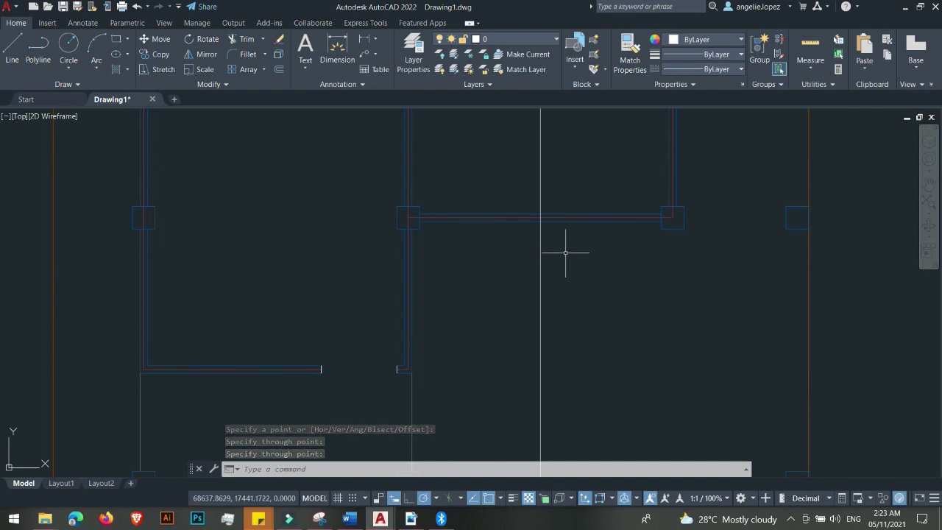
pyautogui.press('Escape')
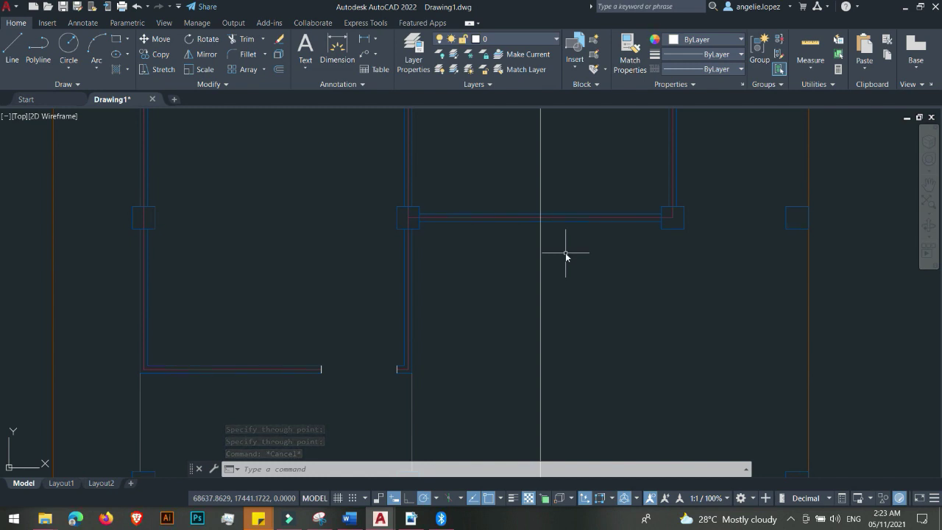
# - Offset the vertical construction line 300 to both sides and erase the original centre line
pyautogui.write('o')
pyautogui.press('Return')
pyautogui.write('300')
pyautogui.press('Return')
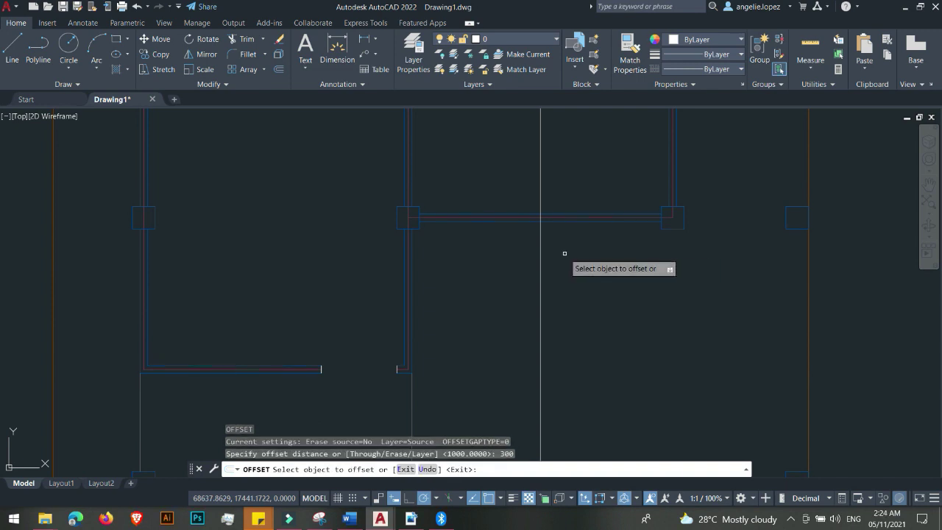
pyautogui.click(541, 234)
pyautogui.click(540, 237)
pyautogui.click(484, 250)
pyautogui.press('Escape')
pyautogui.click(541, 256)
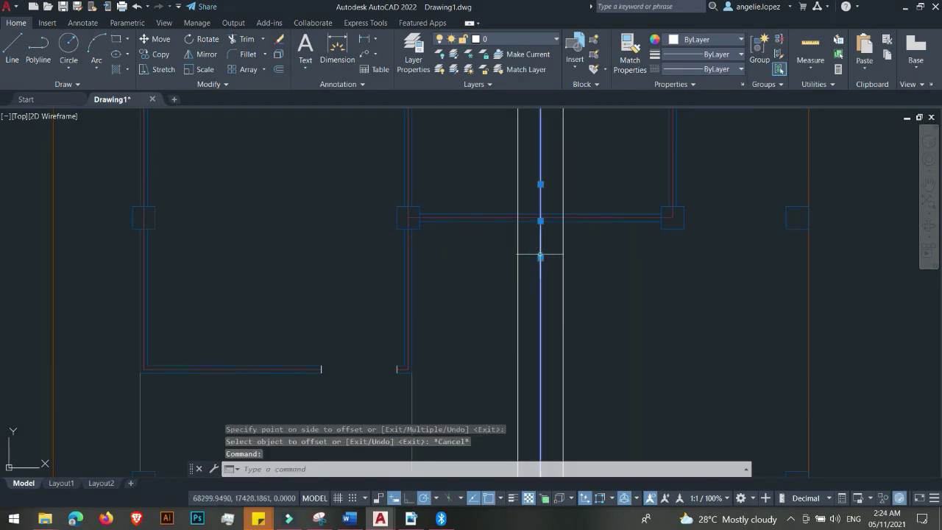
pyautogui.press('Delete')
# - Offset the two construction lines 600 outward, one to each side
pyautogui.write('o')
pyautogui.press('Return')
pyautogui.write('6')
pyautogui.press('Return')
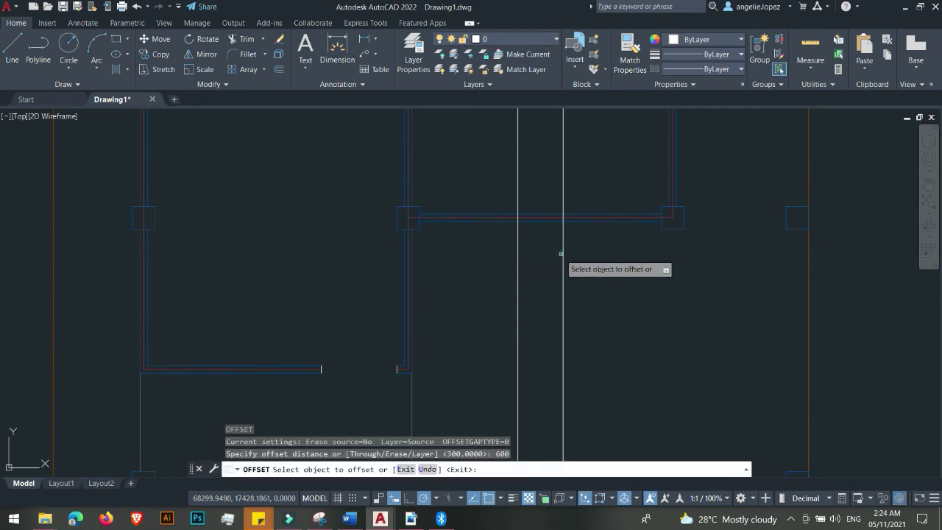
pyautogui.click(563, 255)
pyautogui.click(616, 259)
pyautogui.click(518, 244)
pyautogui.click(480, 246)
pyautogui.press('Escape')
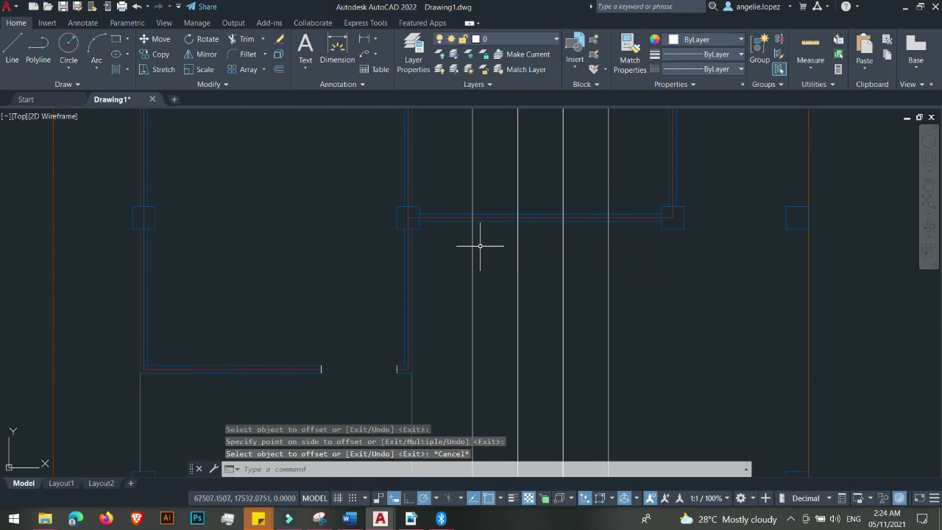
# - Remove the wall lines between the two outer construction lines and erase the two inner construction lines
pyautogui.write('tr')
pyautogui.press('Return')
pyautogui.moveTo(505, 255); pyautogui.dragTo(501, 187)
pyautogui.moveTo(581, 243); pyautogui.dragTo(582, 198)
pyautogui.press('Escape')
pyautogui.click(505, 189)
pyautogui.click(593, 239)
pyautogui.press('Delete')
pyautogui.click(600, 196)
pyautogui.click(494, 173)
pyautogui.press('Delete')
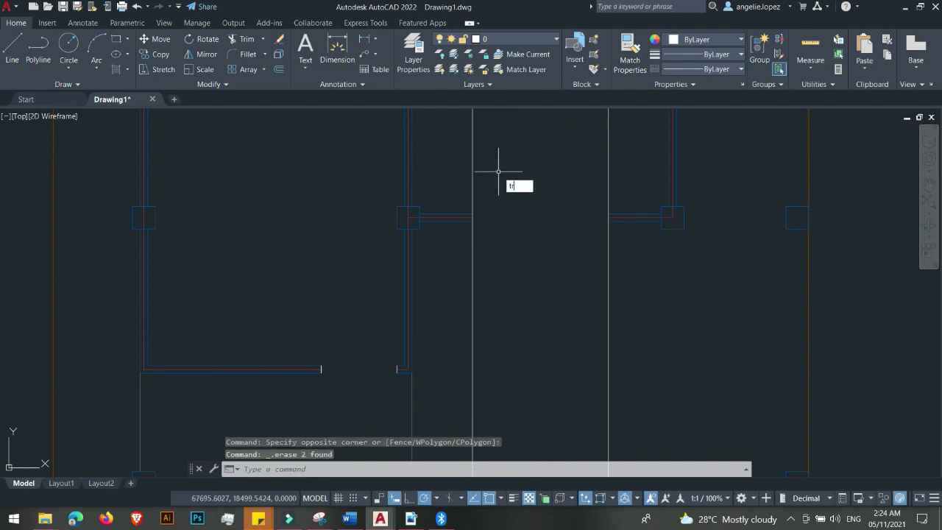
# - Trim the two remaining construction lines above and below the wall, leaving short jamb lines at the opening
pyautogui.press('Return')
pyautogui.click(527, 158)
pyautogui.click(618, 221)
pyautogui.click(556, 287)
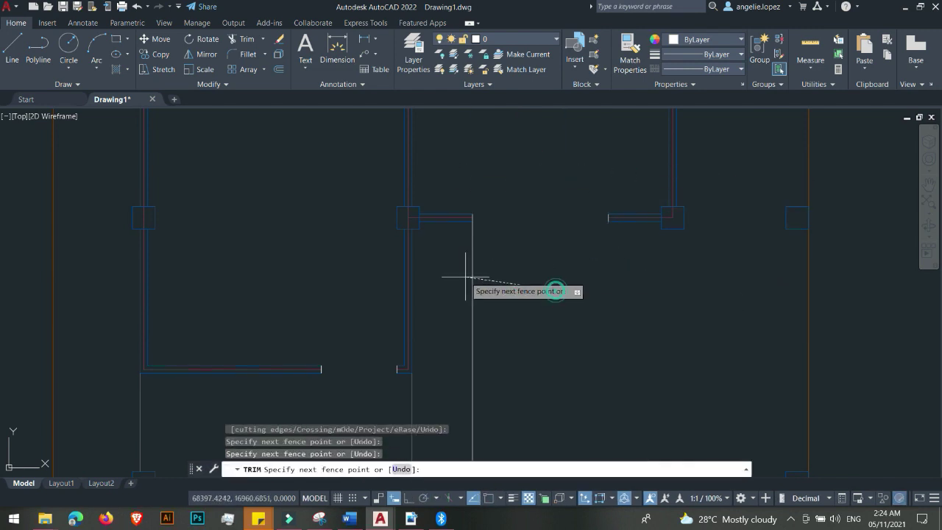
pyautogui.press('Return')
pyautogui.press('Escape')
pyautogui.scroll(-2, 484, 219)
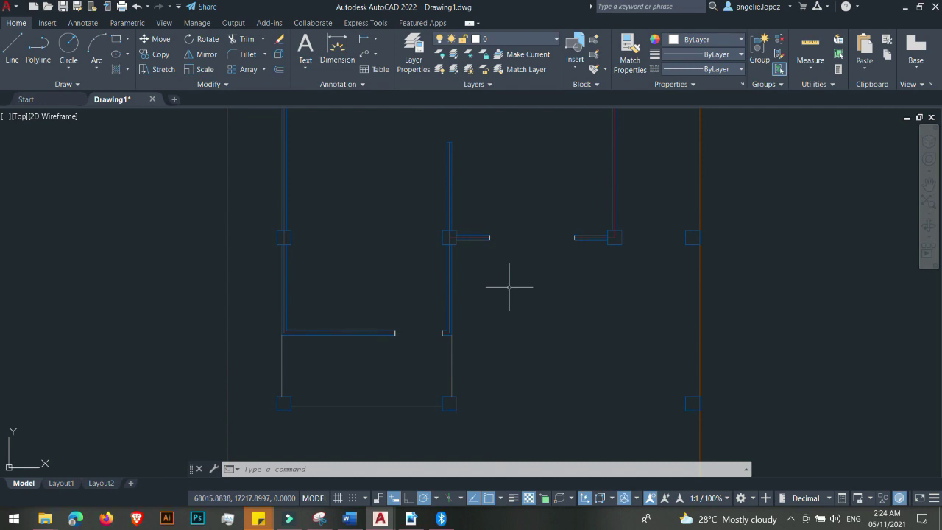
pyautogui.moveTo(509, 287); pyautogui.dragTo(514, 304, button='middle')
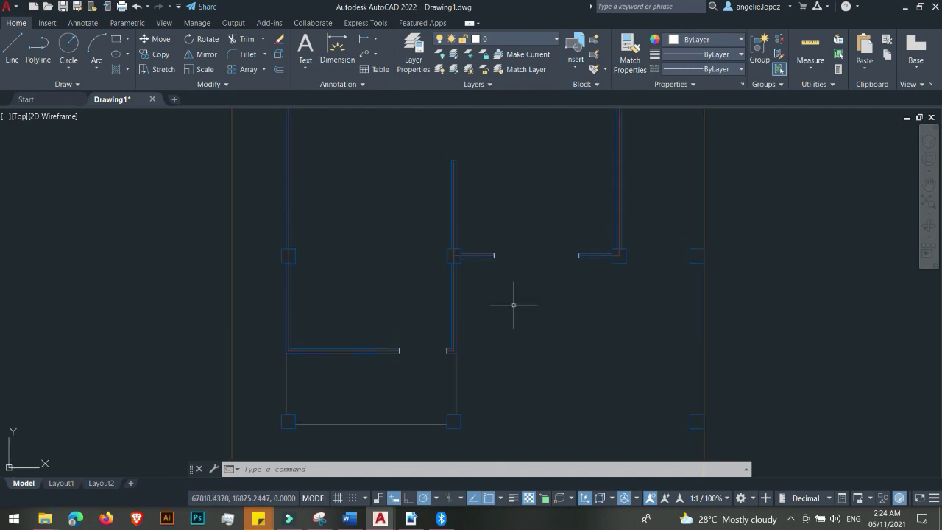
pyautogui.moveTo(508, 307); pyautogui.dragTo(506, 331, button='middle')
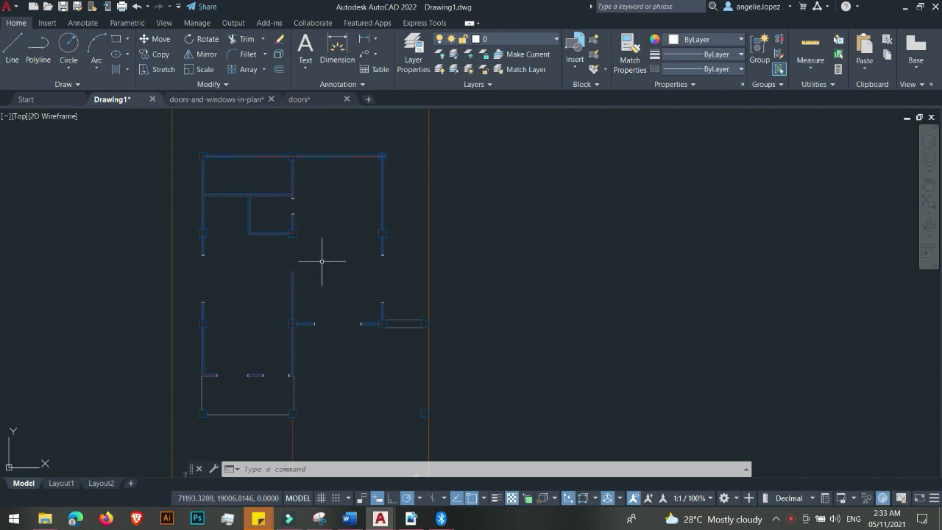
# - Draw a door-leaf rectangle 50 wide and 1000 high from the upper end of the lower doorway's right jamb
pyautogui.moveTo(325, 260); pyautogui.dragTo(414, 238, button='middle')
pyautogui.scroll(4, 368, 354)
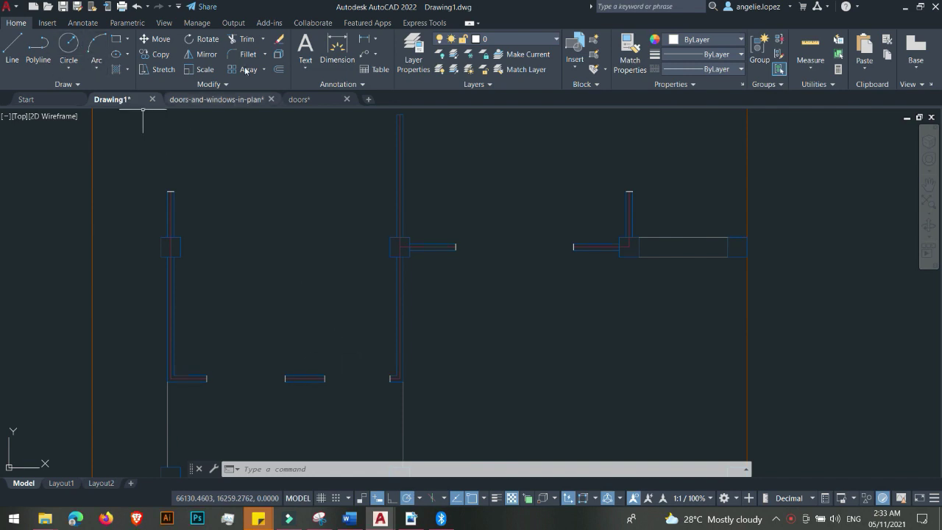
pyautogui.scroll(2, 390, 320)
pyautogui.moveTo(320, 375); pyautogui.dragTo(380, 361, button='middle')
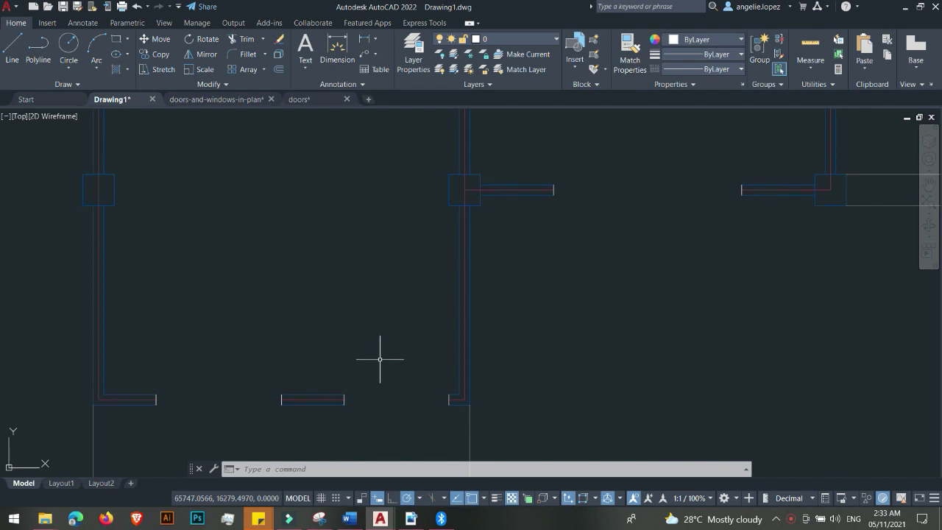
pyautogui.write('c')
pyautogui.press('Return')
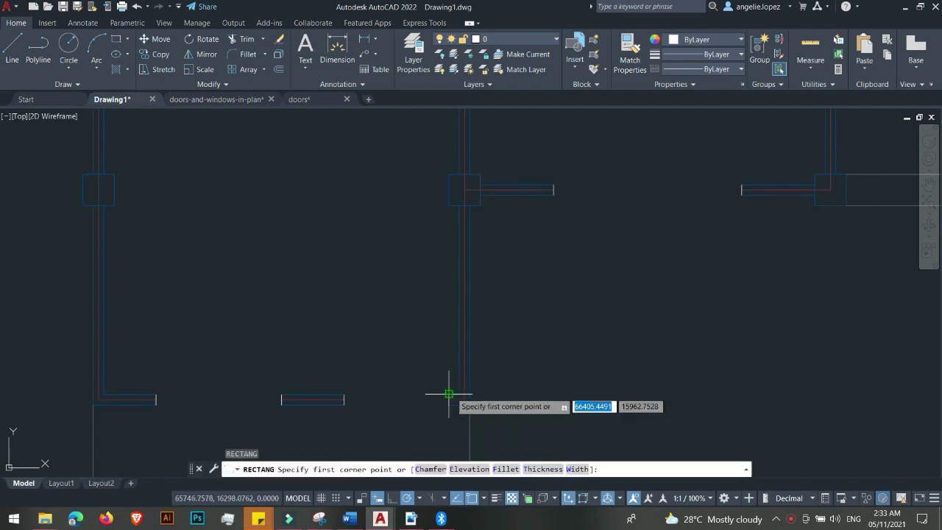
pyautogui.click(449, 393)
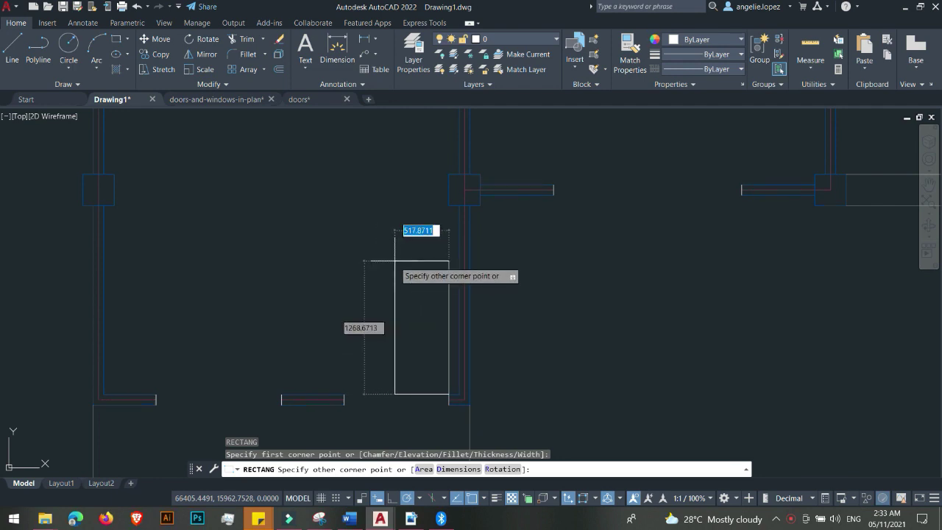
pyautogui.press('BackSpace')
pyautogui.write('-50')
pyautogui.press('Tab')
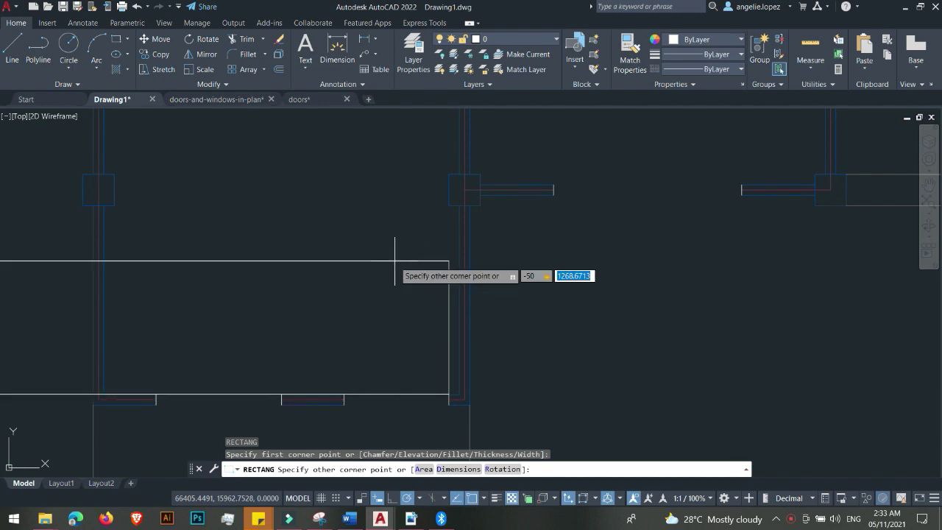
pyautogui.write('1')
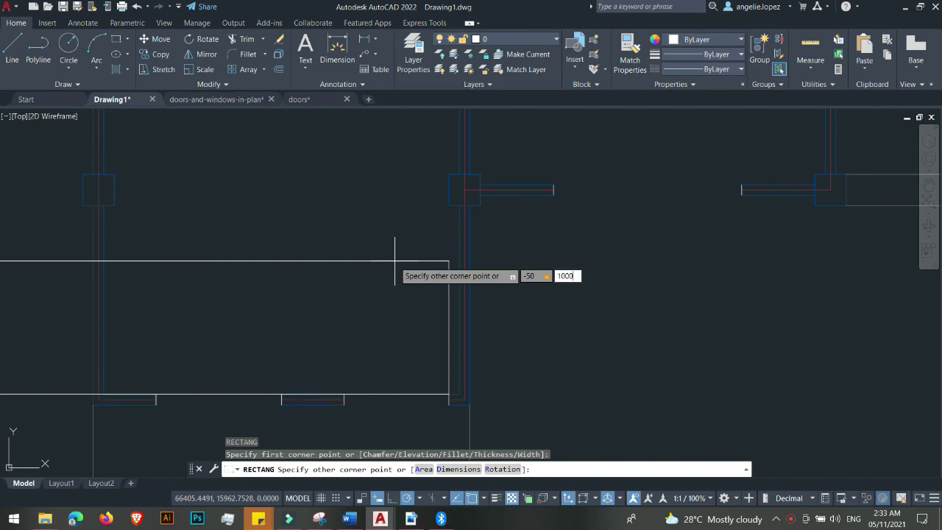
pyautogui.write('000')
pyautogui.press('Return')
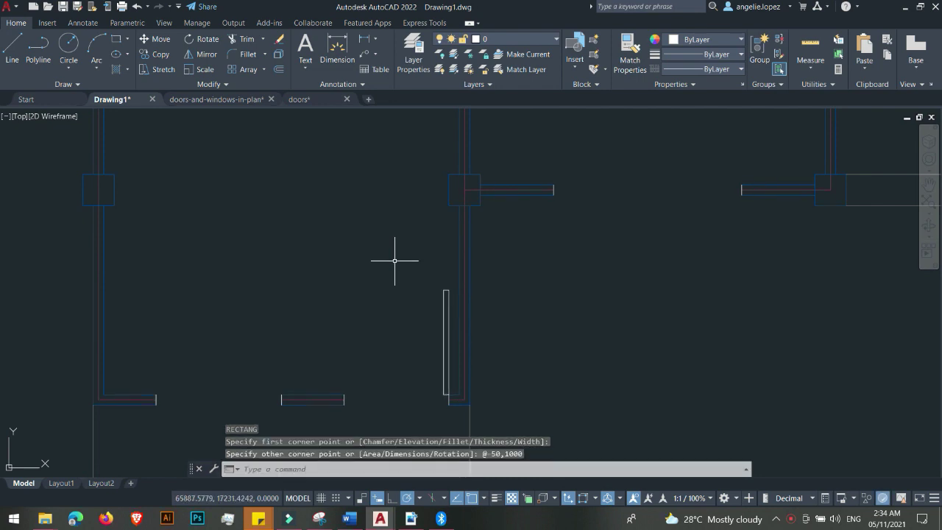
pyautogui.scroll(2, 487, 375)
pyautogui.scroll(-2, 414, 312)
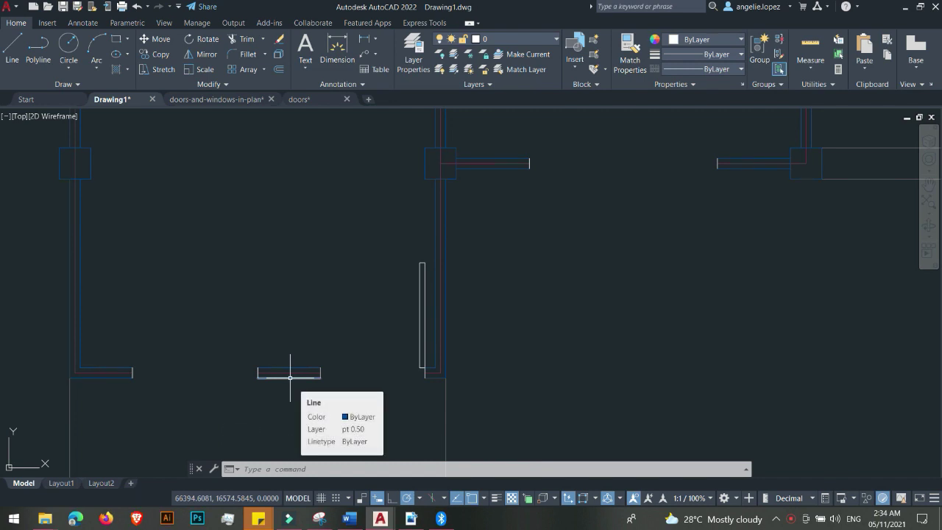
# - Draw the door swing as a Start, End, Direction arc from the left jamb's upper end to the leaf's top-right corner, tangent at 90°
pyautogui.click(98, 69)
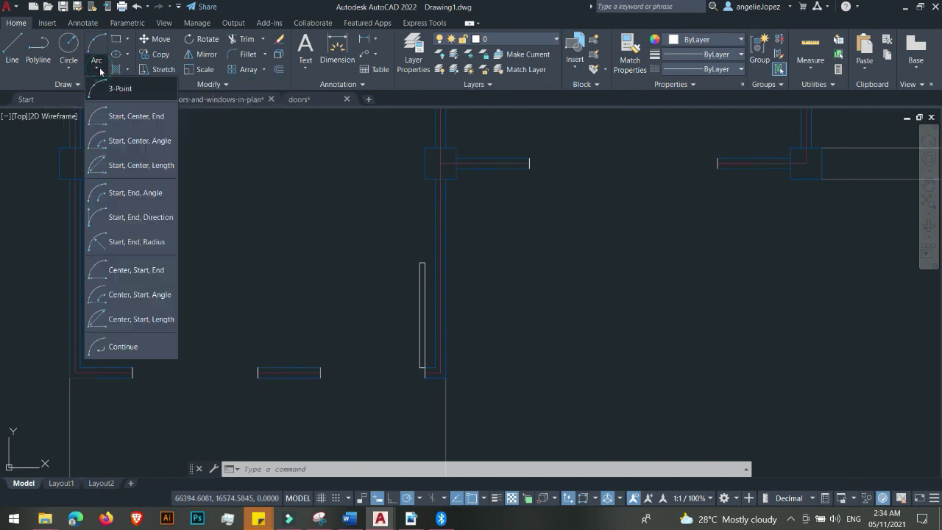
pyautogui.click(124, 218)
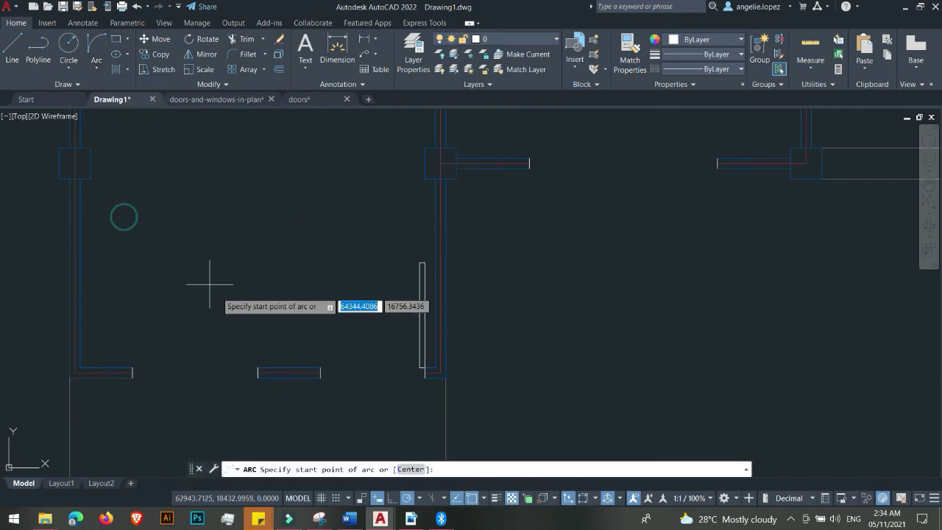
pyautogui.click(320, 366)
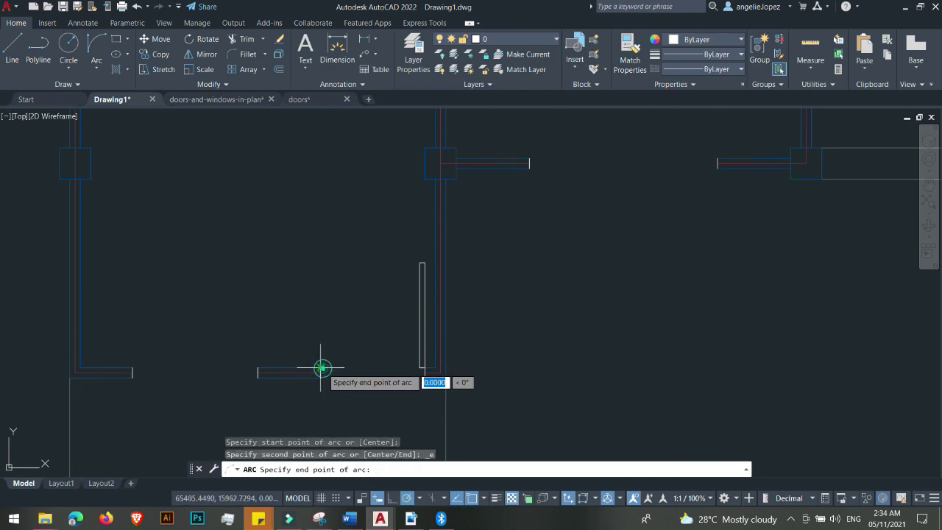
pyautogui.click(425, 263)
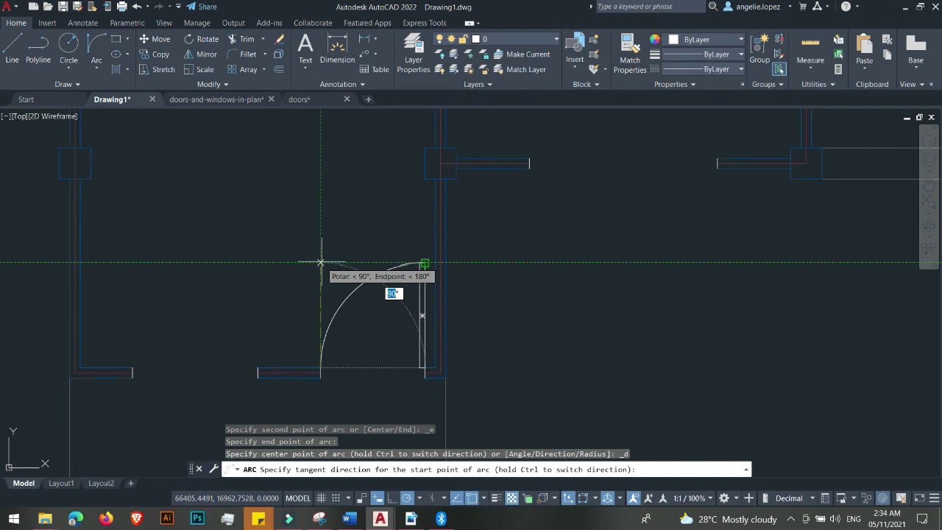
pyautogui.click(320, 262)
pyautogui.scroll(-2, 422, 312)
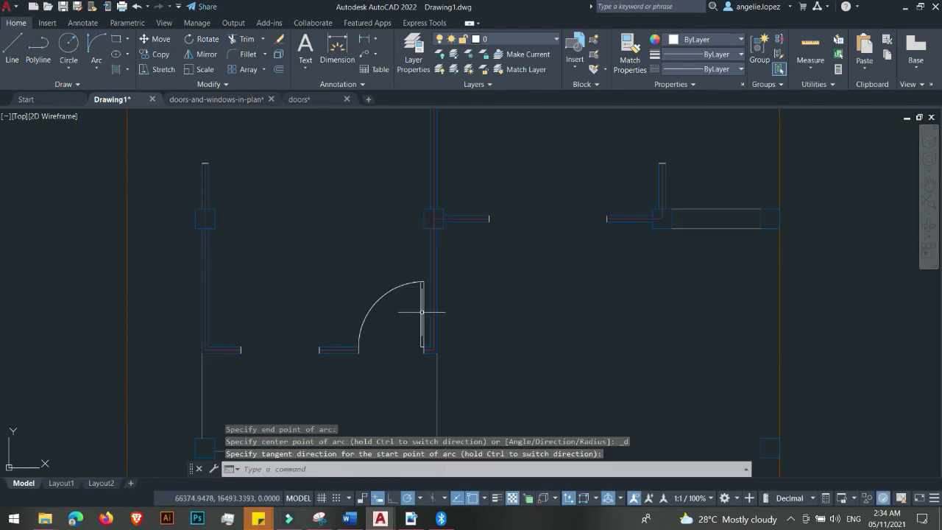
pyautogui.scroll(2, 422, 312)
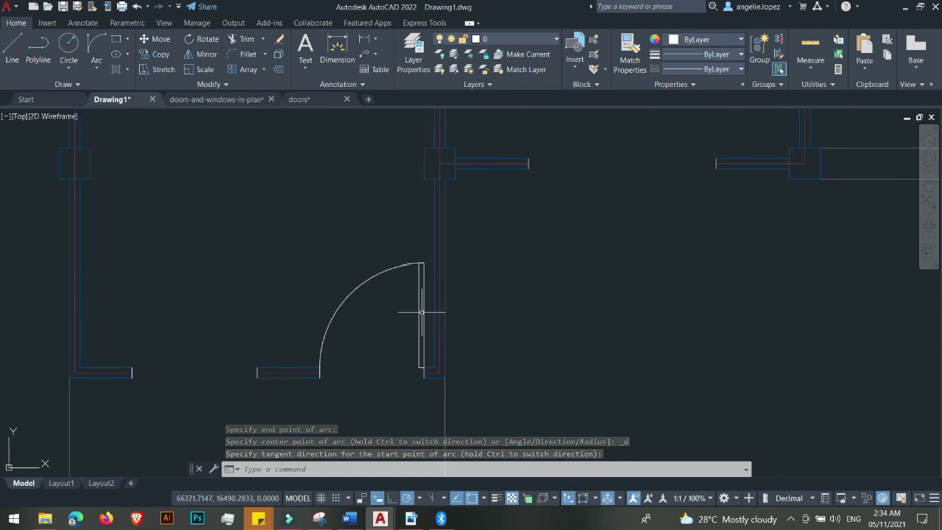
pyautogui.scroll(-2, 422, 312)
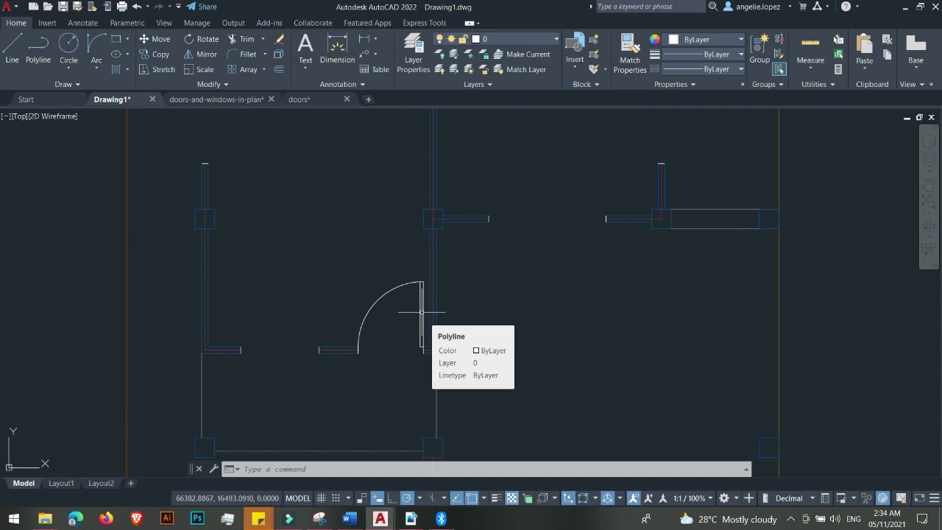
# - Examine the door blocks and their labelled sizes beside the floor plan, focusing on the 1000x100 entrance door
pyautogui.scroll(-4, 422, 312)
pyautogui.scroll(-5, 712, 245)
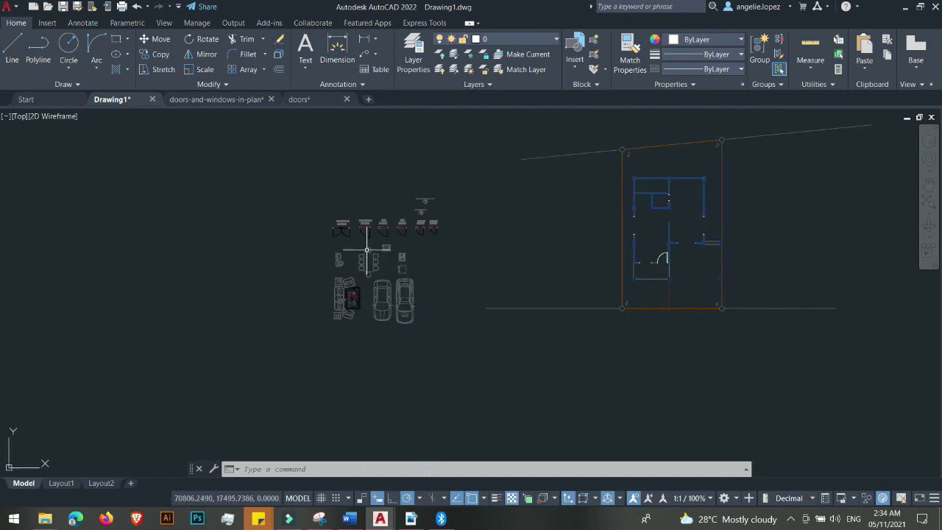
pyautogui.scroll(2, 366, 250)
pyautogui.scroll(4, 372, 237)
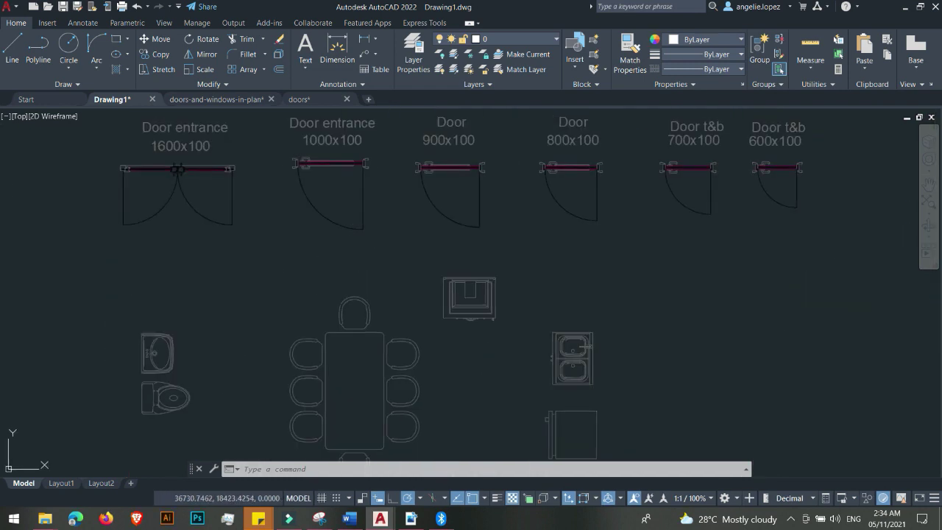
pyautogui.moveTo(375, 237); pyautogui.dragTo(375, 309, button='middle')
pyautogui.scroll(-2, 374, 297)
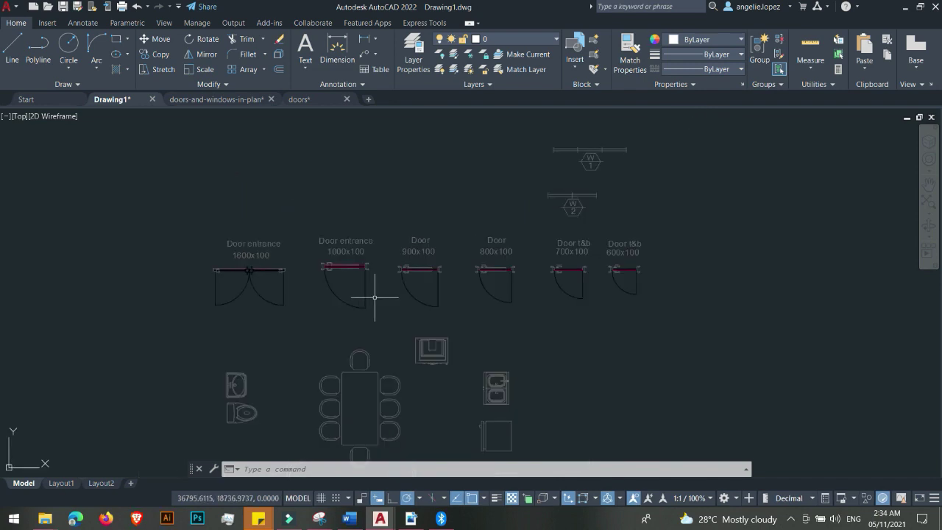
pyautogui.scroll(-2, 441, 287)
pyautogui.moveTo(432, 316)
pyautogui.mouseDown(button='middle')
pyautogui.moveTo(422, 231)
pyautogui.moveTo(392, 309)
pyautogui.mouseUp(button='middle')
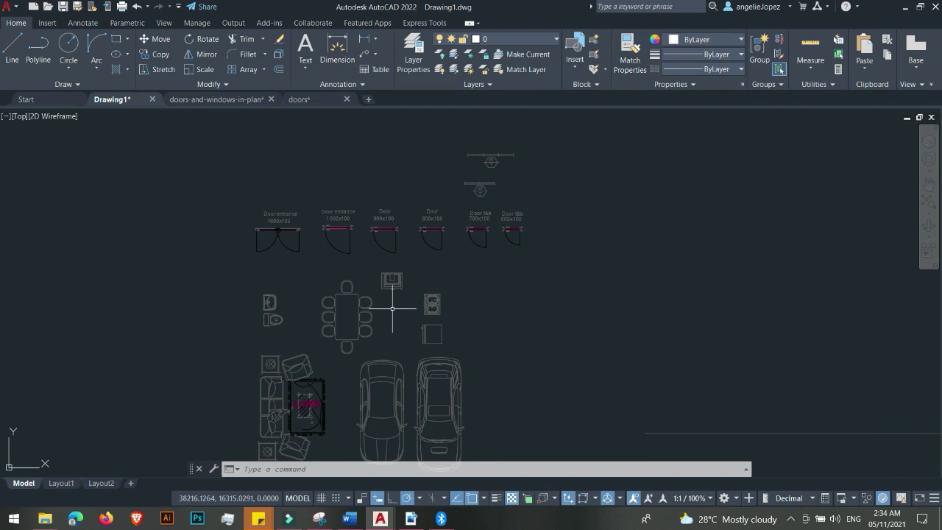
pyautogui.scroll(2, 356, 212)
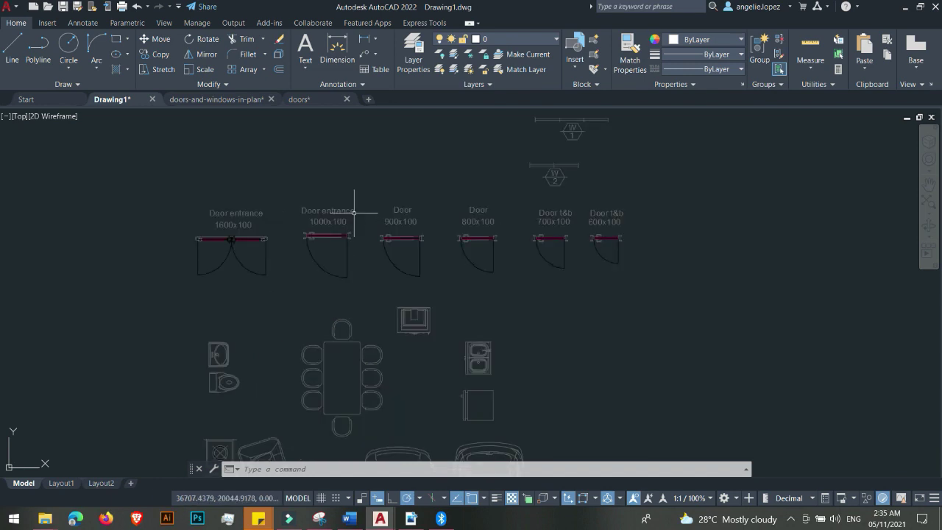
pyautogui.scroll(4, 343, 236)
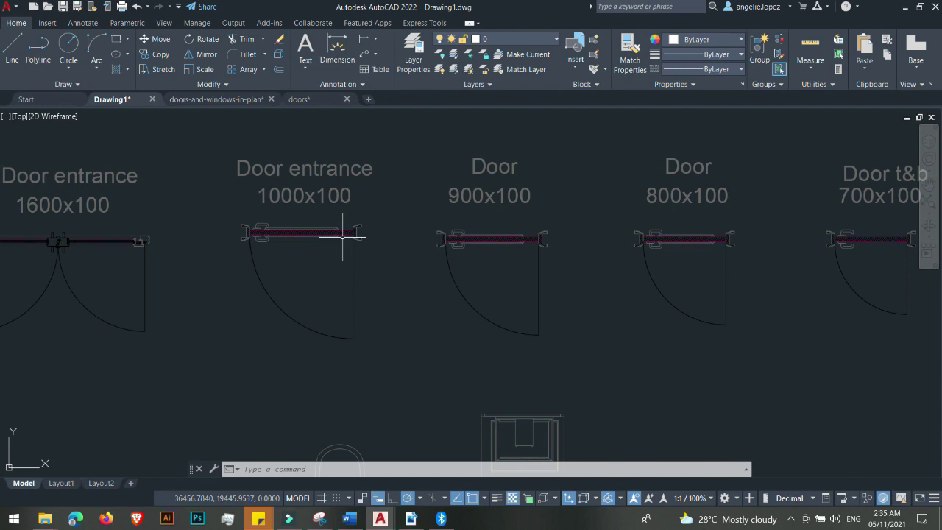
# - Copy the 1000x100 entrance door block beside the floor plan into the plan's lower-left room
pyautogui.click(342, 236)
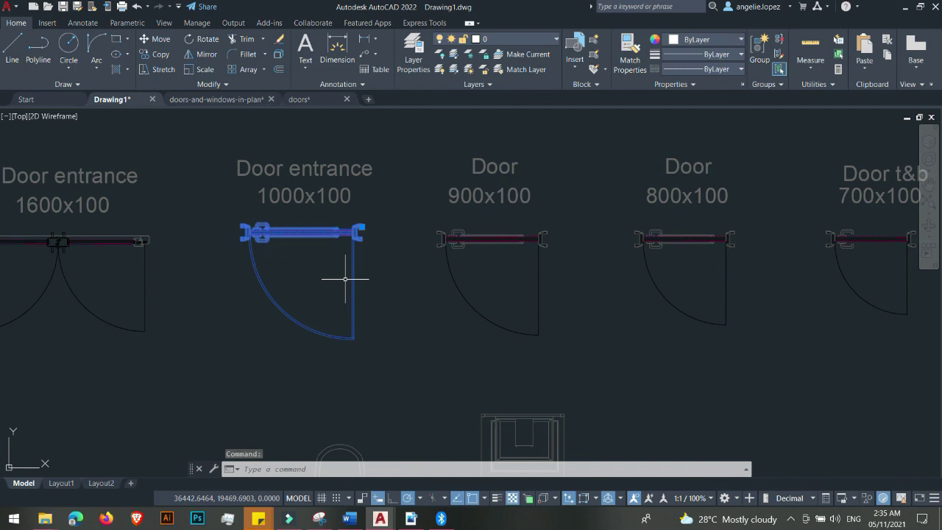
pyautogui.write('c')
pyautogui.press('Return')
pyautogui.click(357, 233)
pyautogui.scroll(-5, 211, 246)
pyautogui.scroll(5, 505, 294)
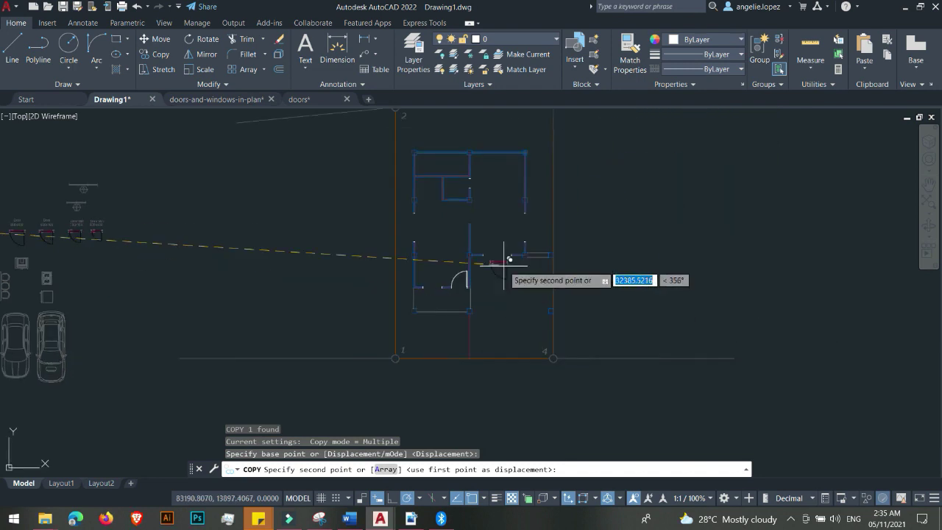
pyautogui.click(478, 253)
pyautogui.scroll(3, 486, 251)
pyautogui.press('Escape')
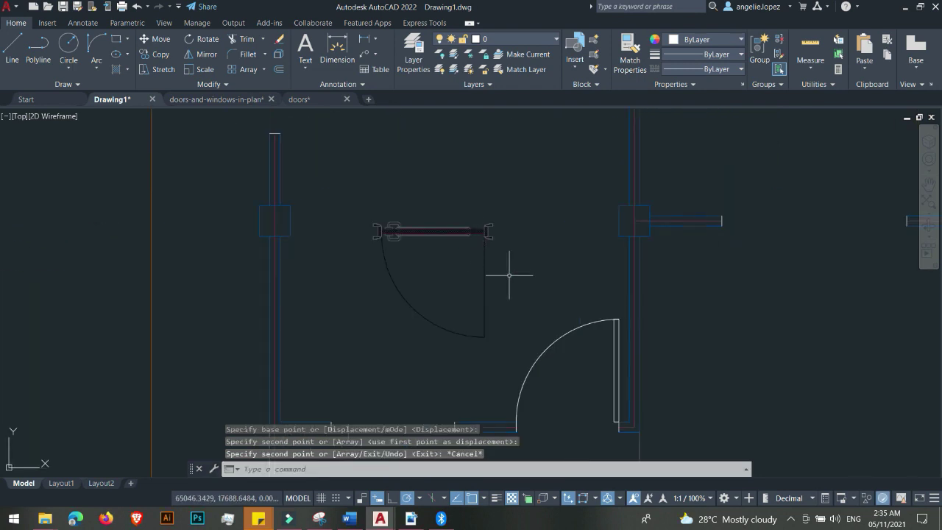
# - Rotate the copied door block in two 90° clockwise turns so its swing points upward and its panel is horizontal
pyautogui.click(457, 248)
pyautogui.write('o')
pyautogui.press('Return')
pyautogui.click(454, 266)
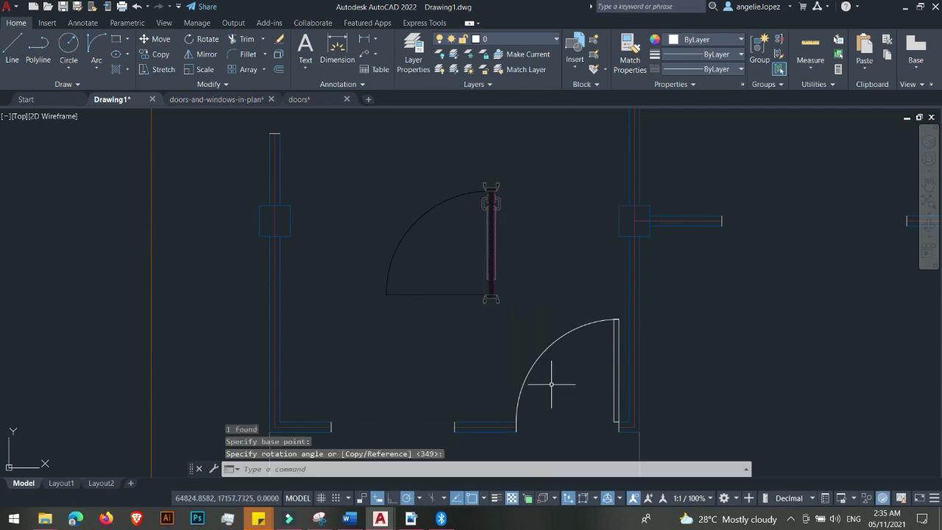
pyautogui.click(516, 267)
pyautogui.click(464, 245)
pyautogui.write('r')
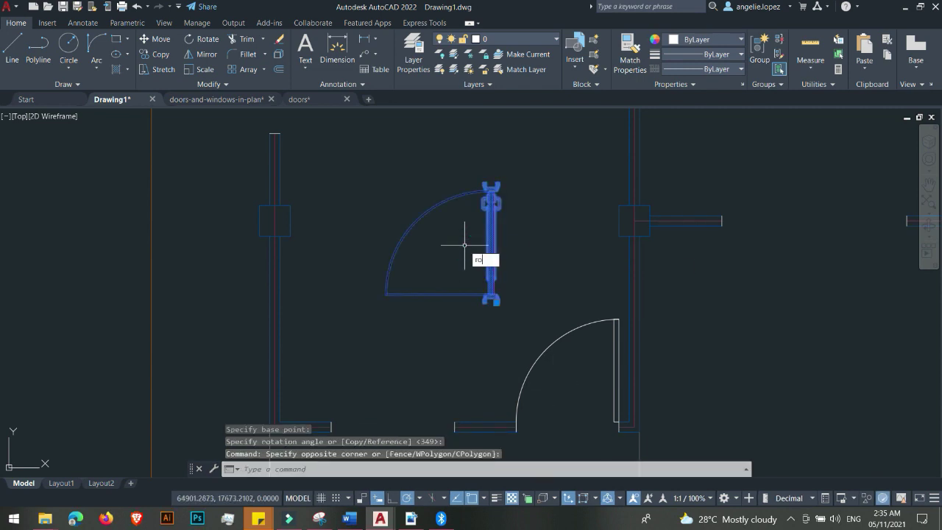
pyautogui.write('o')
pyautogui.press('Return')
pyautogui.click(463, 245)
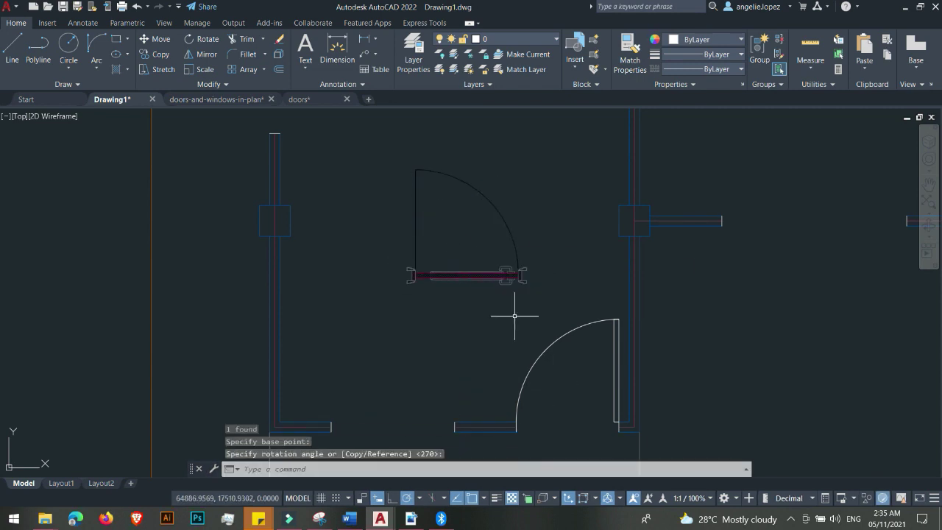
# - Mirror the door block about a vertical line at its right frame end, keeping the source object
pyautogui.moveTo(514, 312); pyautogui.dragTo(438, 263, button='middle')
pyautogui.scroll(2, 446, 263)
pyautogui.scroll(-2, 434, 346)
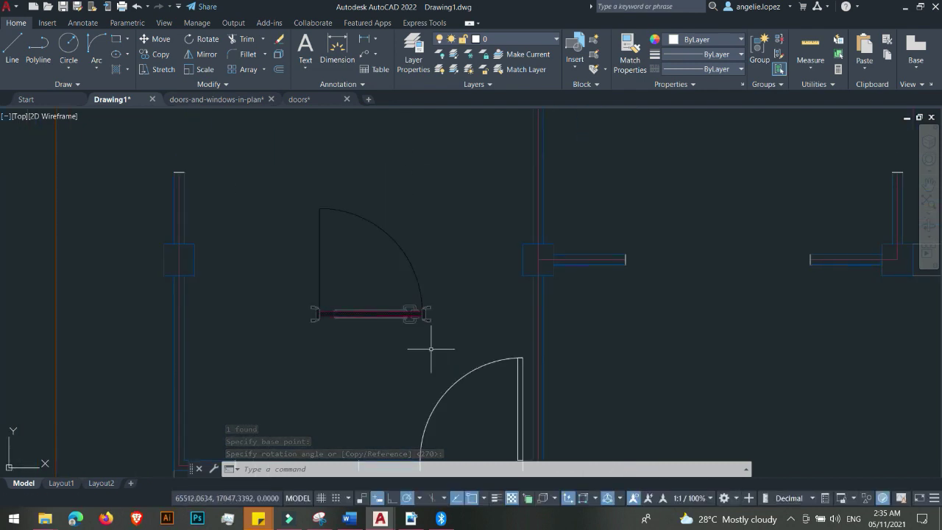
pyautogui.click(432, 348)
pyautogui.click(399, 315)
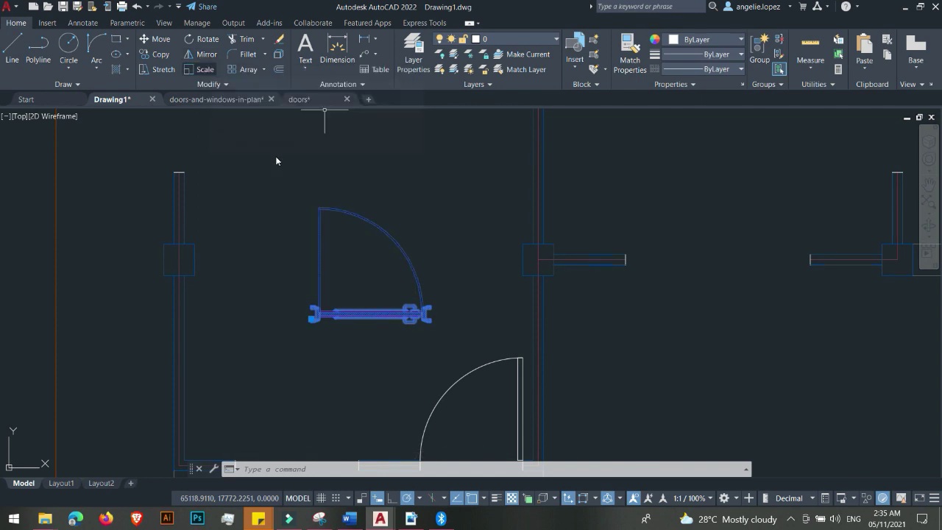
pyautogui.click(188, 56)
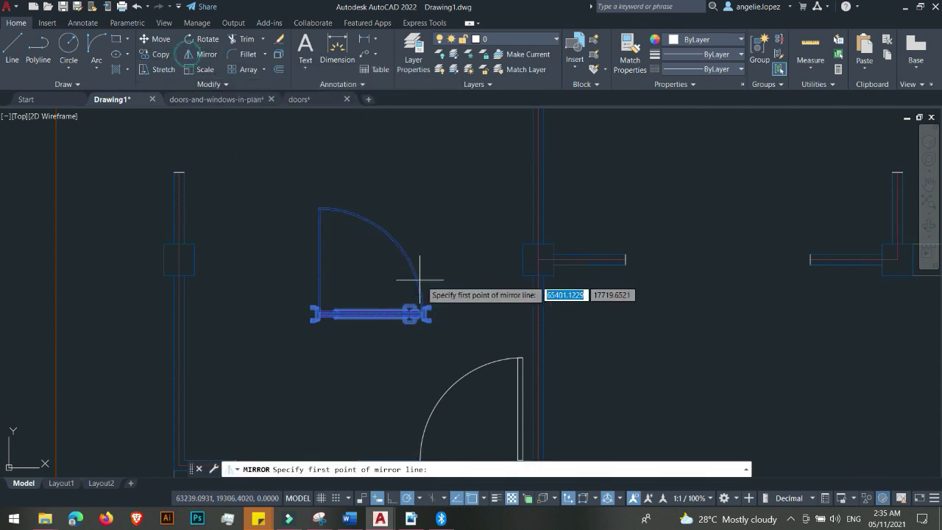
pyautogui.click(427, 309)
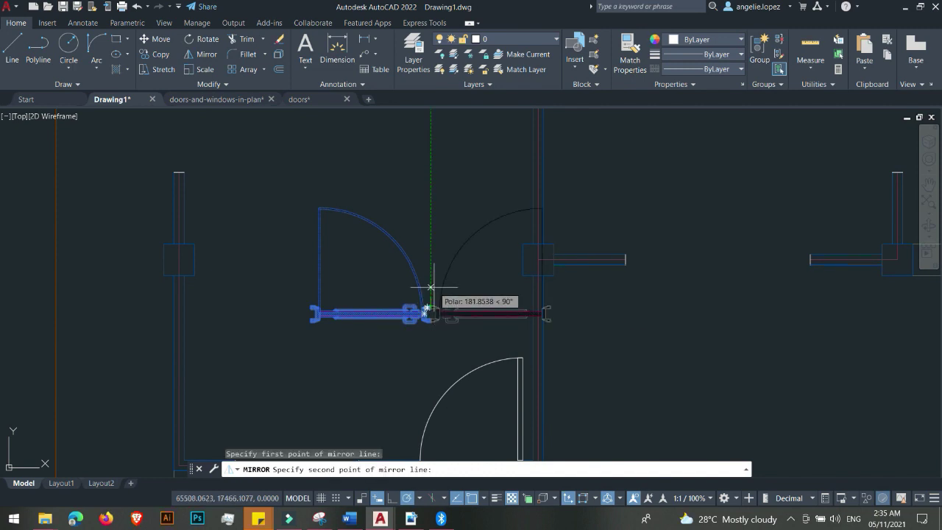
pyautogui.click(434, 292)
pyautogui.press('Return')
pyautogui.scroll(1, 483, 252)
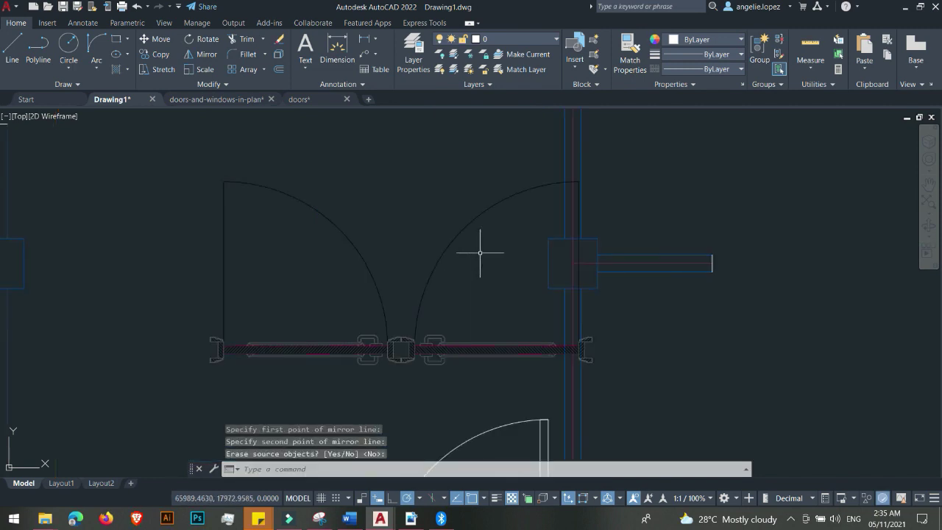
# - Move the original door block up and to the left, clear of its mirrored copy
pyautogui.scroll(-1, 389, 263)
pyautogui.click(345, 262)
pyautogui.press('m')
pyautogui.press('Return')
pyautogui.click(324, 281)
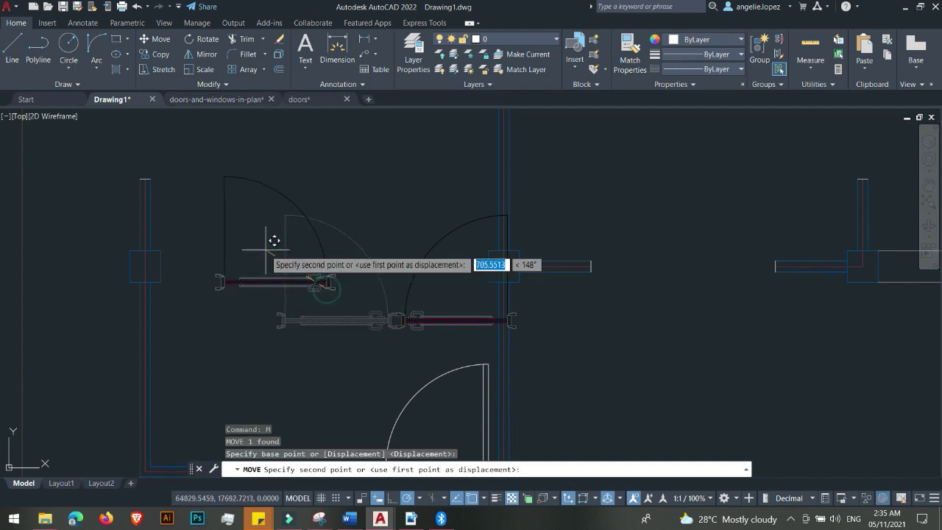
pyautogui.click(272, 240)
# - Erase the hand-drawn door leaf and swing arc at the lower doorway
pyautogui.scroll(-2, 409, 310)
pyautogui.scroll(2, 428, 360)
pyautogui.click(452, 368)
pyautogui.click(368, 294)
pyautogui.press('Delete')
# - Move the mirrored door block by its left frame's inner corner into the lower doorway, against the left jamb
pyautogui.click(397, 293)
pyautogui.click(353, 255)
pyautogui.scroll(2, 343, 268)
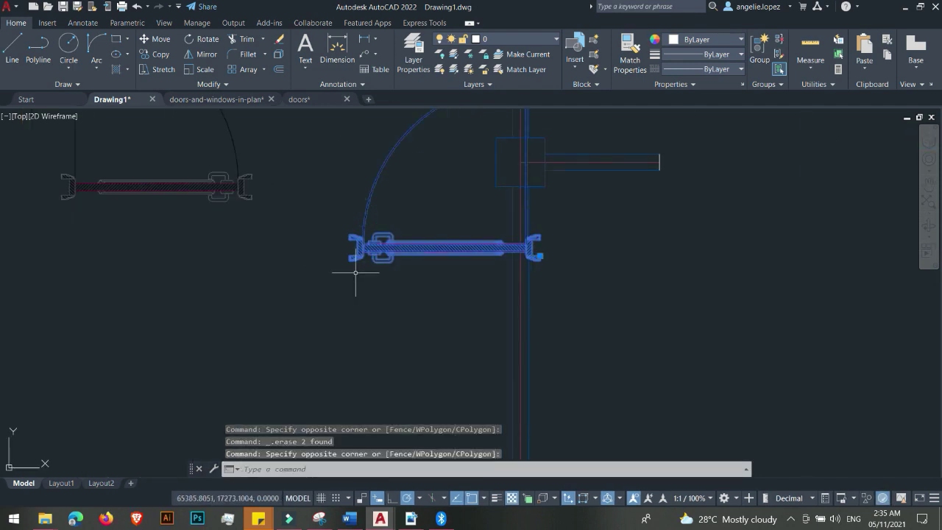
pyautogui.press('m')
pyautogui.press('Return')
pyautogui.scroll(5, 364, 221)
pyautogui.click(364, 209)
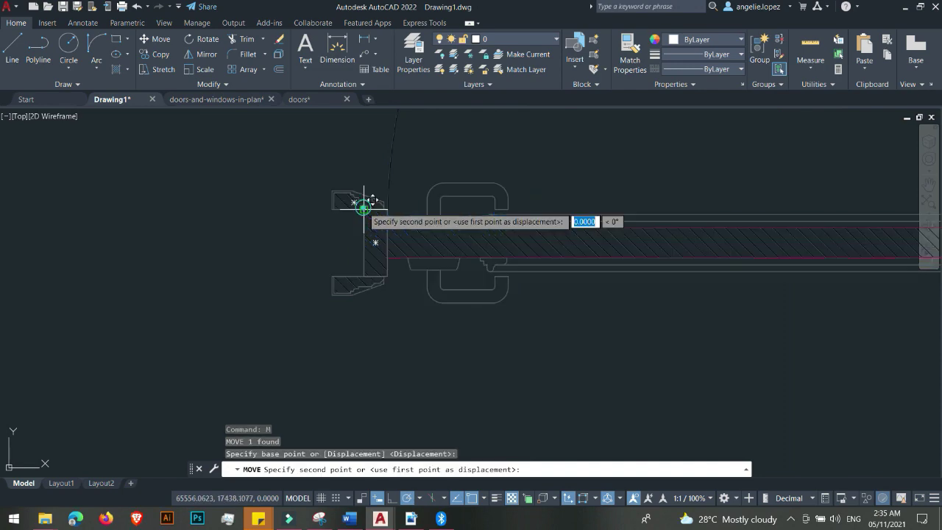
pyautogui.scroll(-5, 441, 280)
pyautogui.moveTo(456, 144); pyautogui.dragTo(463, 206, button='middle')
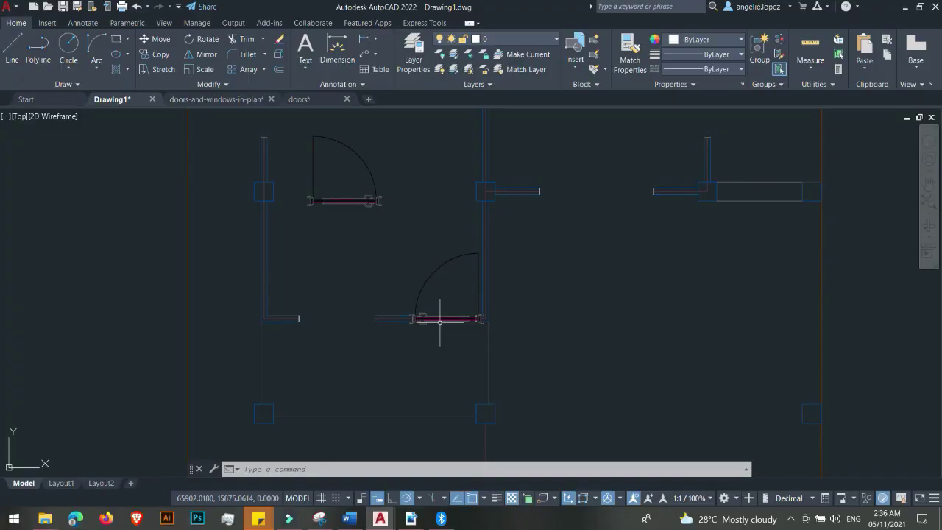
# - Erase the spare door block left inside the lower-left room
pyautogui.moveTo(440, 321); pyautogui.dragTo(416, 345, button='middle')
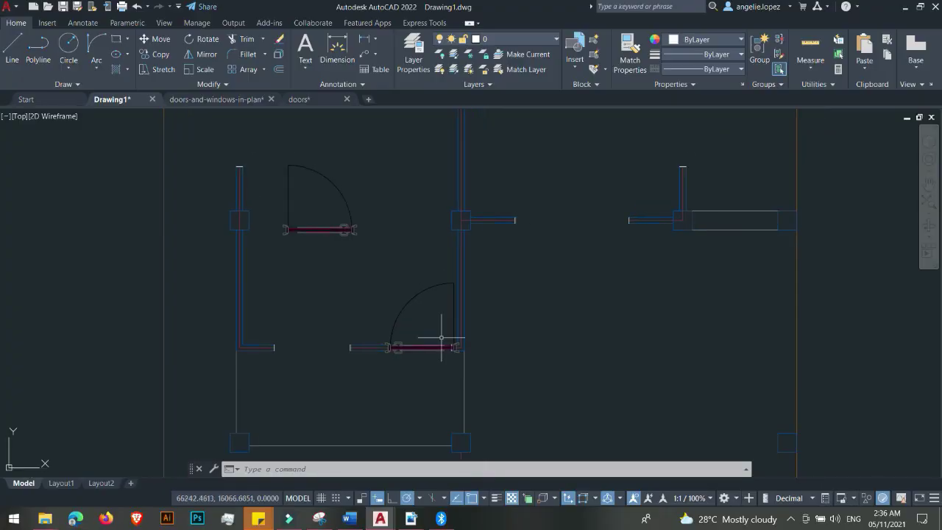
pyautogui.scroll(2, 418, 350)
pyautogui.scroll(-5, 421, 337)
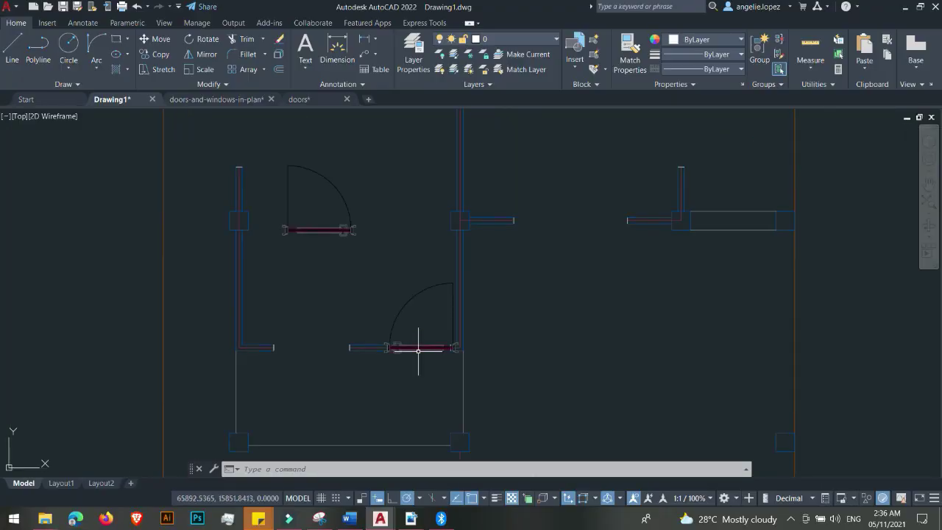
pyautogui.click(396, 293)
pyautogui.click(379, 267)
pyautogui.press('Delete')
# - Copy the W1 window block from above the door symbols into the plan, above the right room's lower wall opening
pyautogui.scroll(-3, 400, 256)
pyautogui.scroll(5, 403, 246)
pyautogui.scroll(2, 403, 246)
pyautogui.scroll(-2, 384, 248)
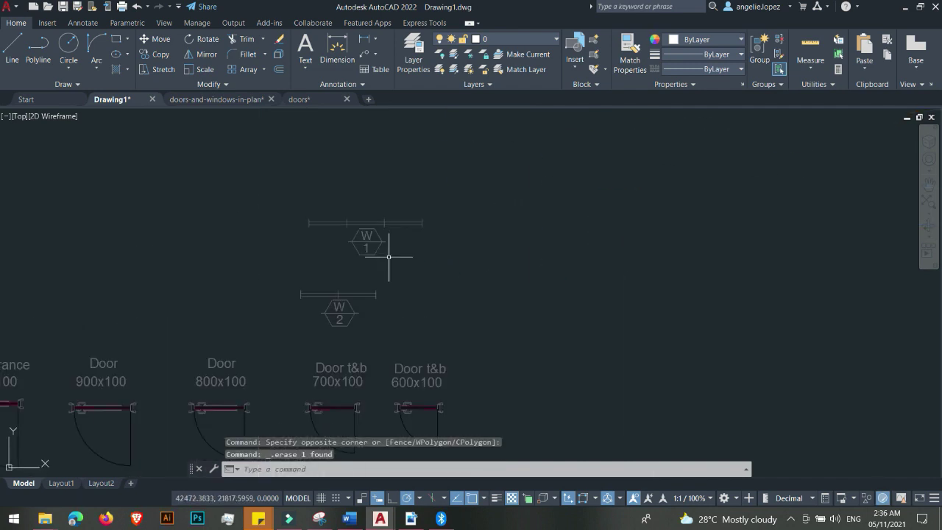
pyautogui.click(292, 183)
pyautogui.click(425, 244)
pyautogui.write('co')
pyautogui.press('Return')
pyautogui.scroll(3, 305, 216)
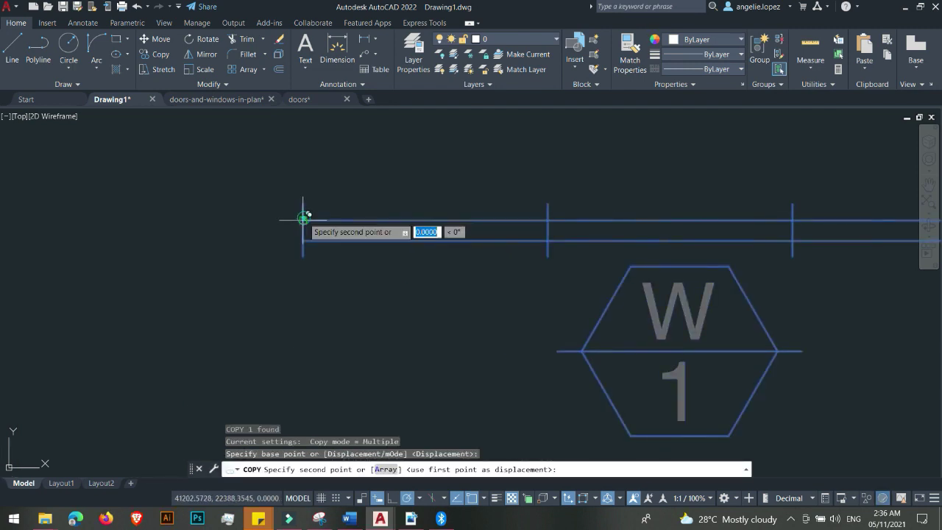
pyautogui.scroll(-4, 221, 243)
pyautogui.scroll(5, 351, 275)
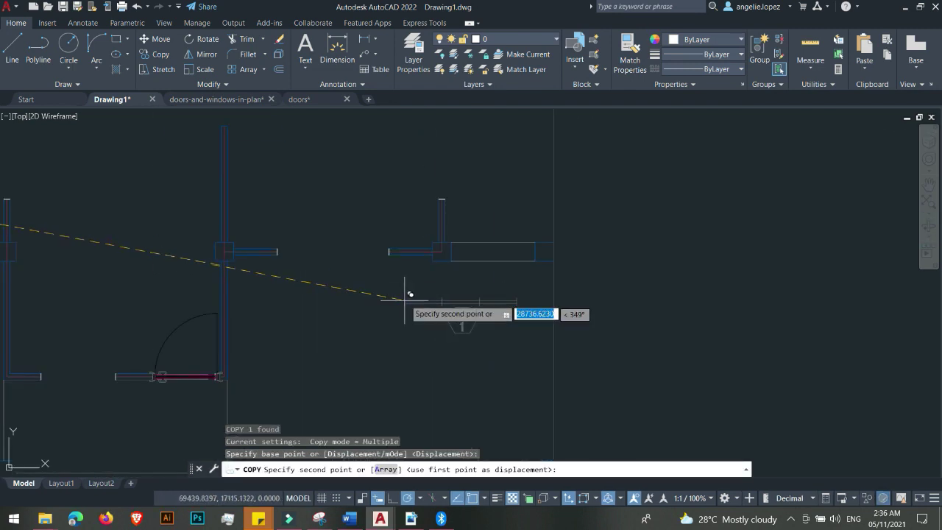
pyautogui.click(311, 196)
pyautogui.press('Escape')
# - Move the copied W1 window by its upper-left corner onto the left jamb of the right room's lower wall opening
pyautogui.click(412, 197)
pyautogui.click(312, 233)
pyautogui.write('m')
pyautogui.press('Return')
pyautogui.scroll(3, 284, 217)
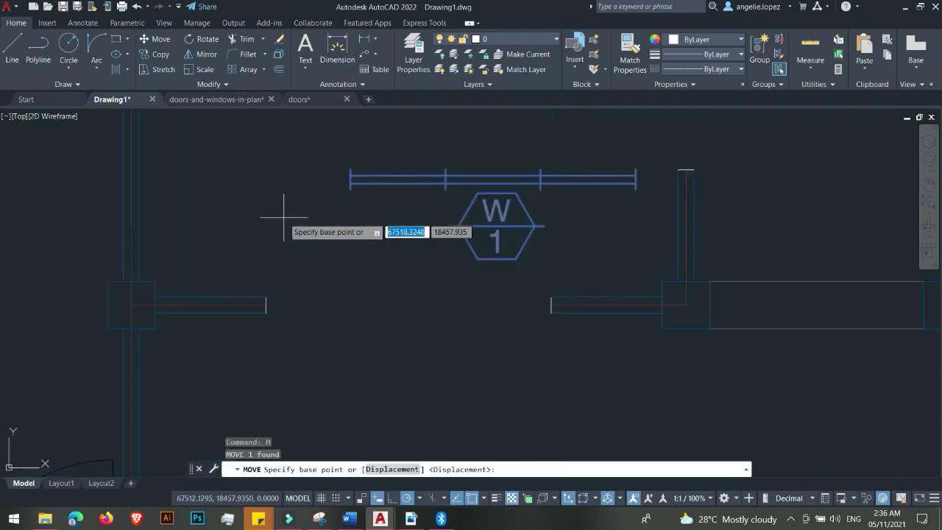
pyautogui.scroll(3, 284, 218)
pyautogui.click(389, 154)
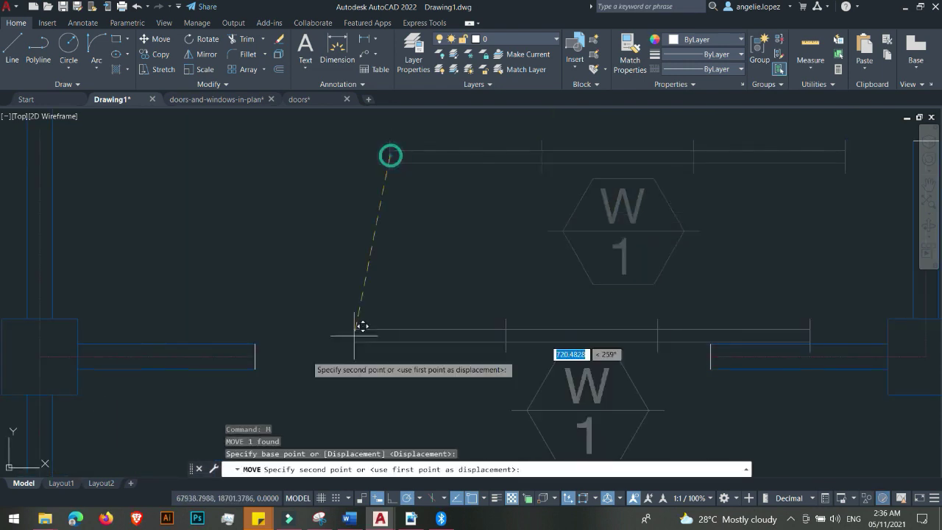
pyautogui.click(255, 343)
# - Copy the placed W1 window to the empty area right of the plan and explode the copy
pyautogui.scroll(-5, 614, 252)
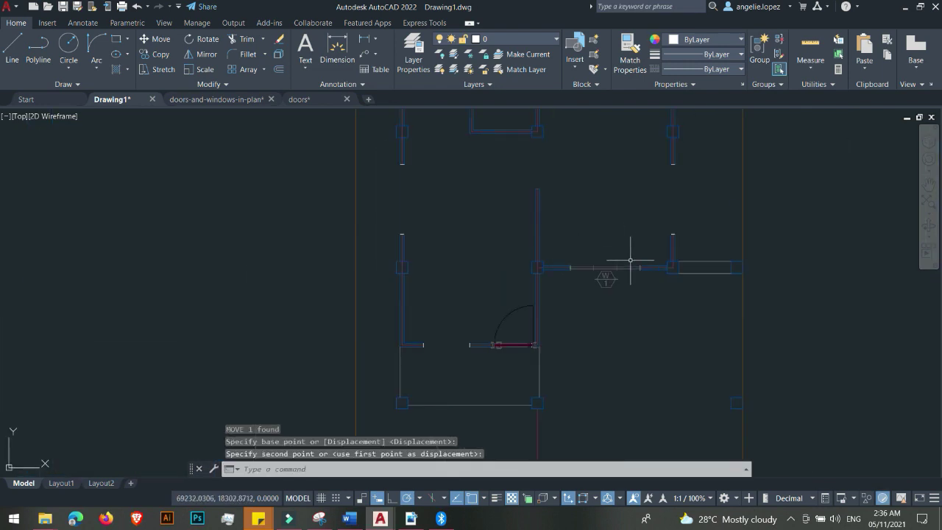
pyautogui.click(623, 267)
pyautogui.moveTo(624, 268); pyautogui.dragTo(541, 284, button='middle')
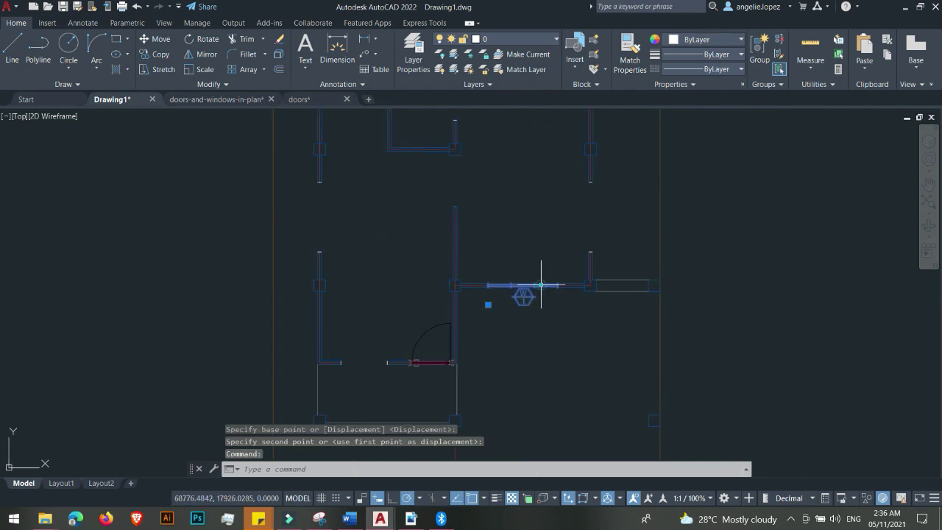
pyautogui.press('Return')
pyautogui.click(541, 284)
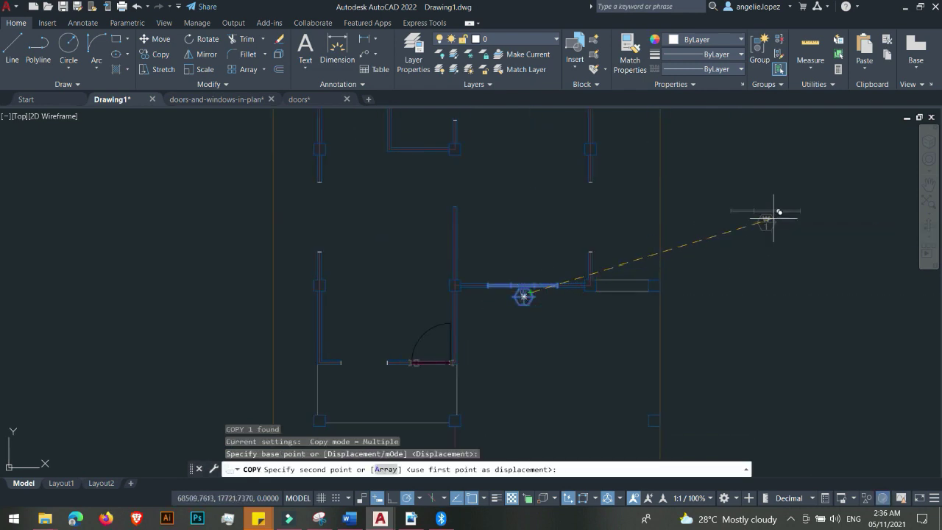
pyautogui.click(783, 211)
pyautogui.press('Escape')
pyautogui.press('Return')
pyautogui.scroll(3, 766, 221)
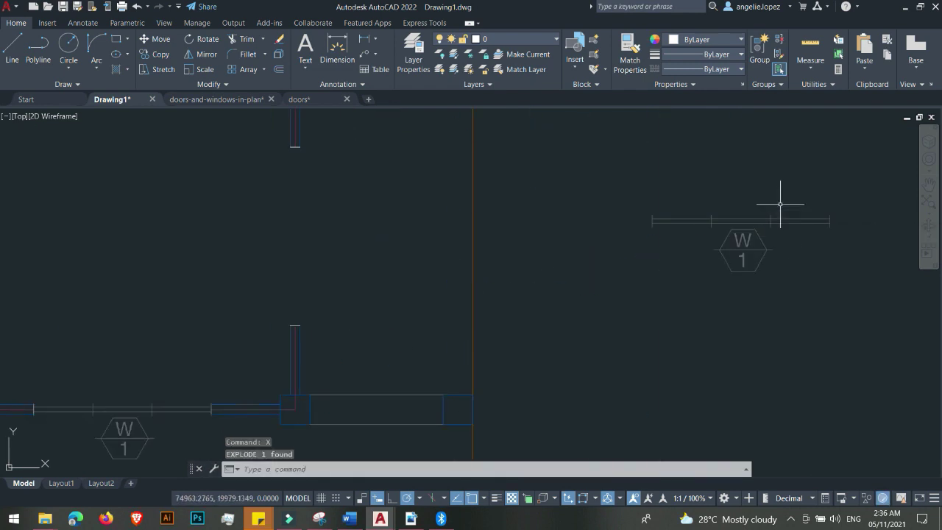
# - Copy only the exploded window's lines, without the W1 tag, into the right room
pyautogui.click(611, 194)
pyautogui.click(849, 236)
pyautogui.write('co')
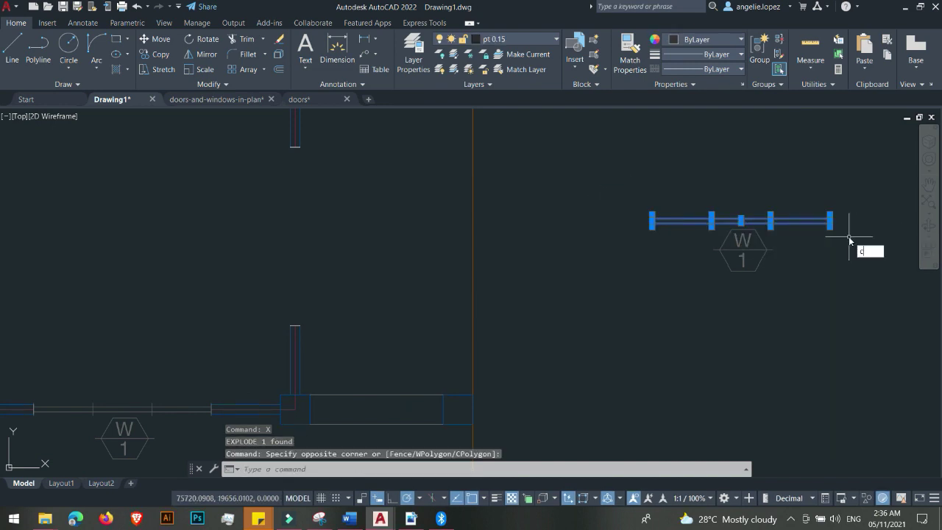
pyautogui.press('Return')
pyautogui.click(847, 246)
pyautogui.click(378, 228)
pyautogui.press('Escape')
# - Try to rotate the untagged window copy by 90° beside the right wall, and undo the rotation
pyautogui.click(181, 183)
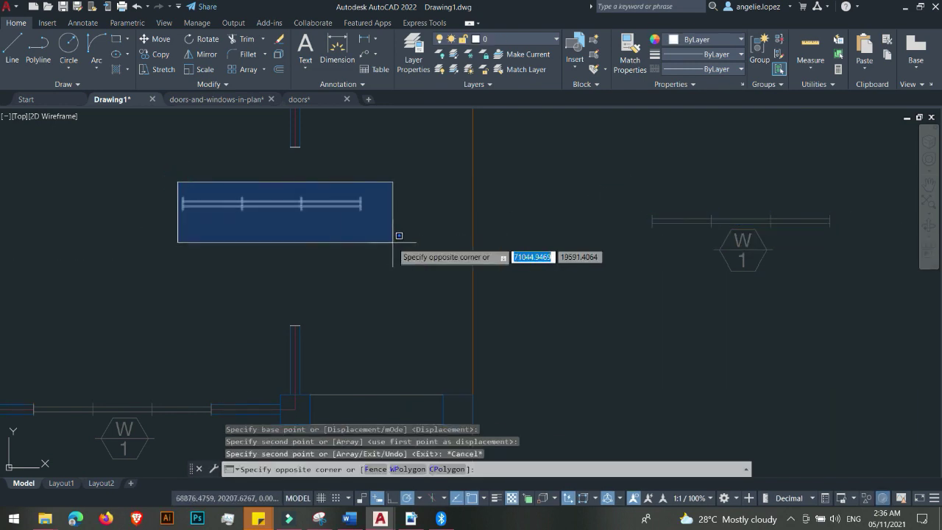
pyautogui.click(393, 242)
pyautogui.write('ro')
pyautogui.press('Return')
pyautogui.click(343, 248)
pyautogui.click(343, 245)
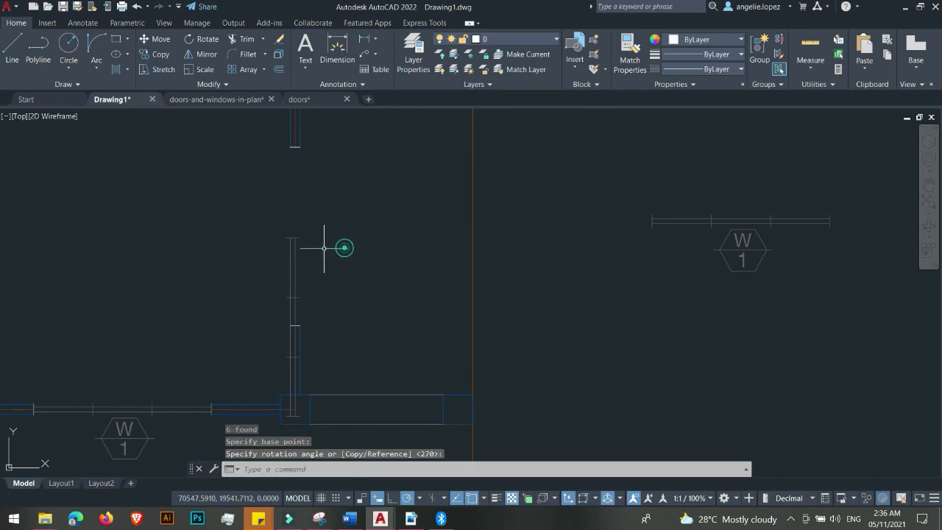
pyautogui.hotkey('ctrl', 'z')
# - Move the untagged window copy left, into the open floor area between the walls
pyautogui.click(149, 169)
pyautogui.click(393, 234)
pyautogui.moveTo(330, 252); pyautogui.dragTo(656, 302, button='middle')
pyautogui.write('m')
pyautogui.press('Return')
pyautogui.click(655, 302)
pyautogui.press('Escape')
# - Rotate the untagged window copy by 90° so it stands vertically
pyautogui.click(549, 276)
pyautogui.click(316, 216)
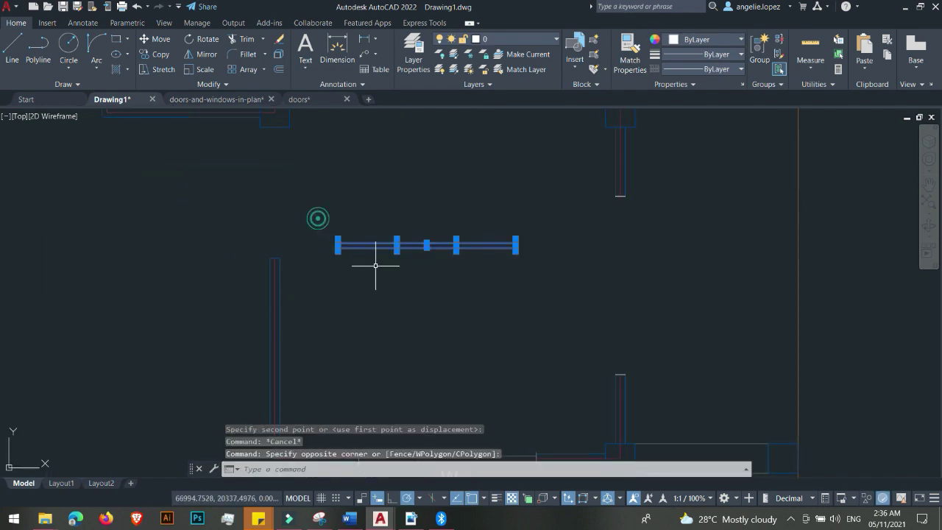
pyautogui.write('ro')
pyautogui.press('Return')
pyautogui.click(412, 315)
pyautogui.click(420, 303)
# - Move the vertical window by its lower end into the right wall's opening, resting on the lower jamb
pyautogui.click(319, 193)
pyautogui.click(429, 426)
pyautogui.write('m')
pyautogui.press('Return')
pyautogui.scroll(3, 377, 399)
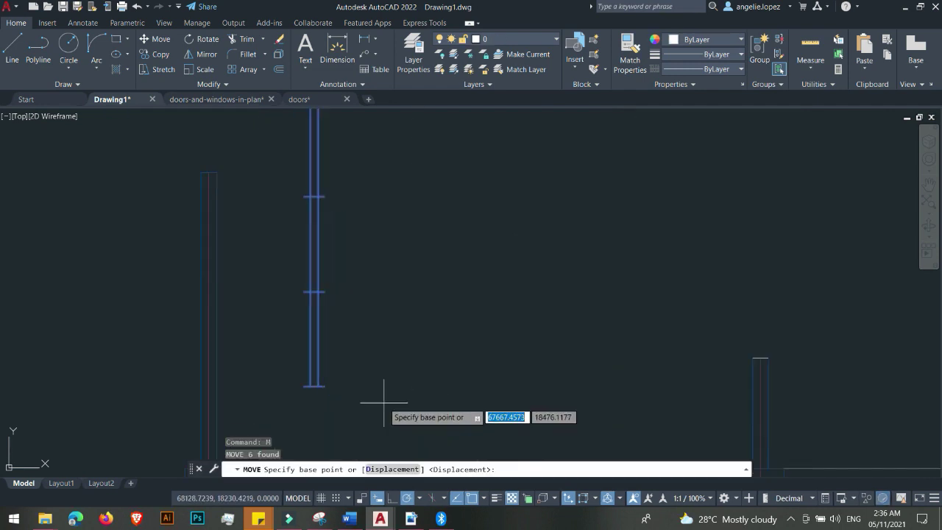
pyautogui.click(248, 361)
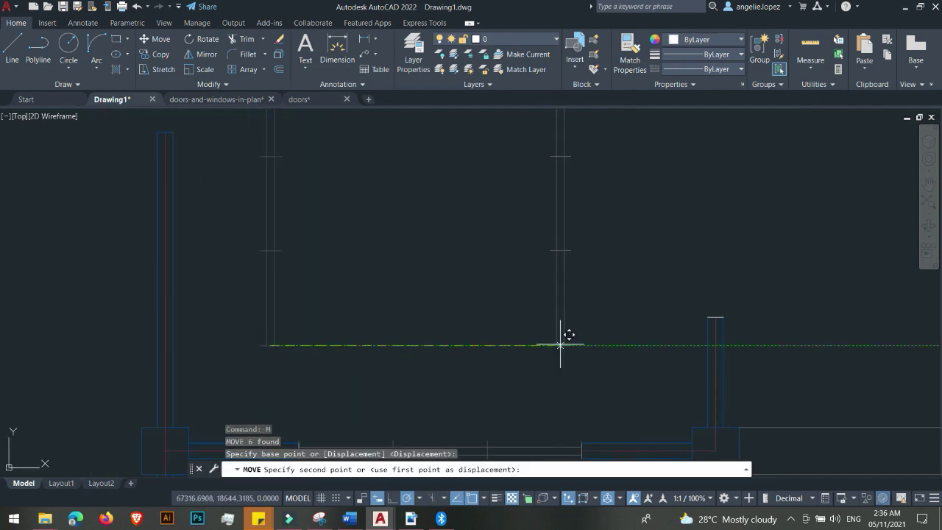
pyautogui.click(687, 356)
pyautogui.scroll(-4, 687, 357)
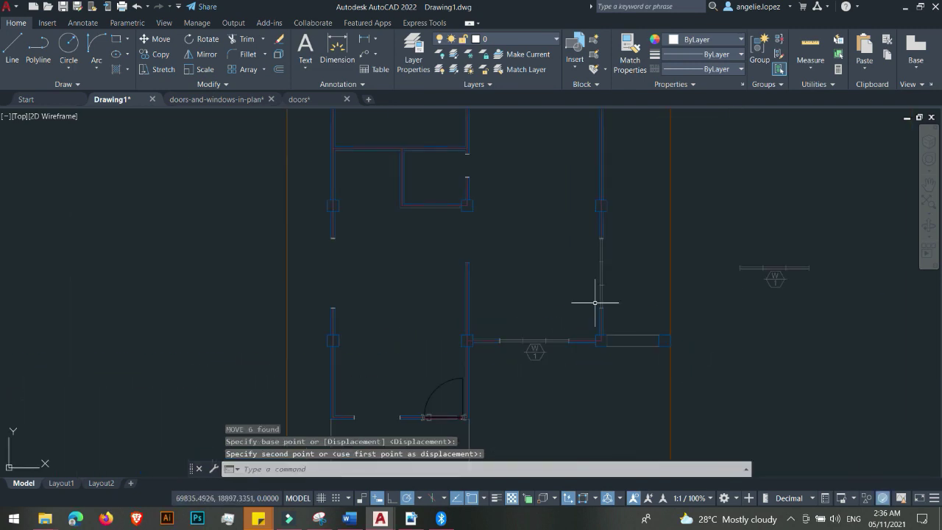
pyautogui.scroll(2, 627, 308)
pyautogui.scroll(-3, 627, 308)
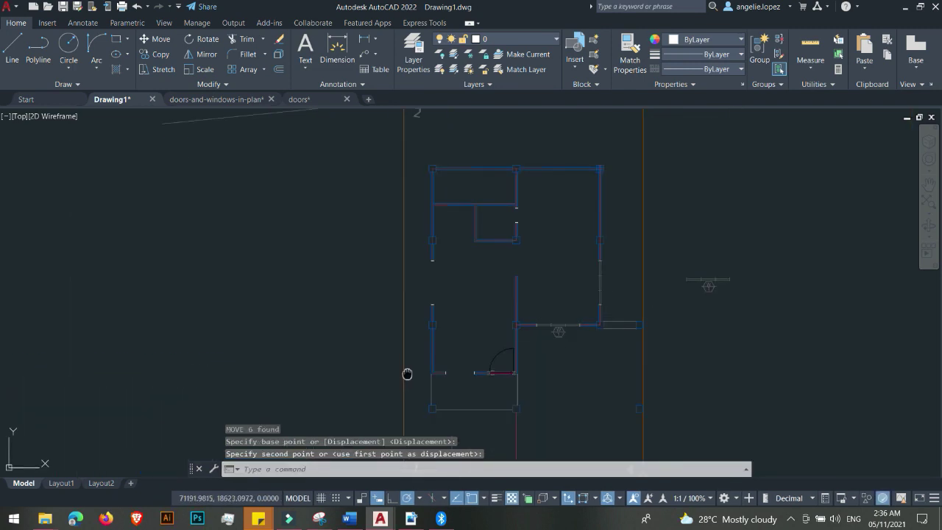
pyautogui.scroll(7, 564, 216)
pyautogui.scroll(-4, 575, 152)
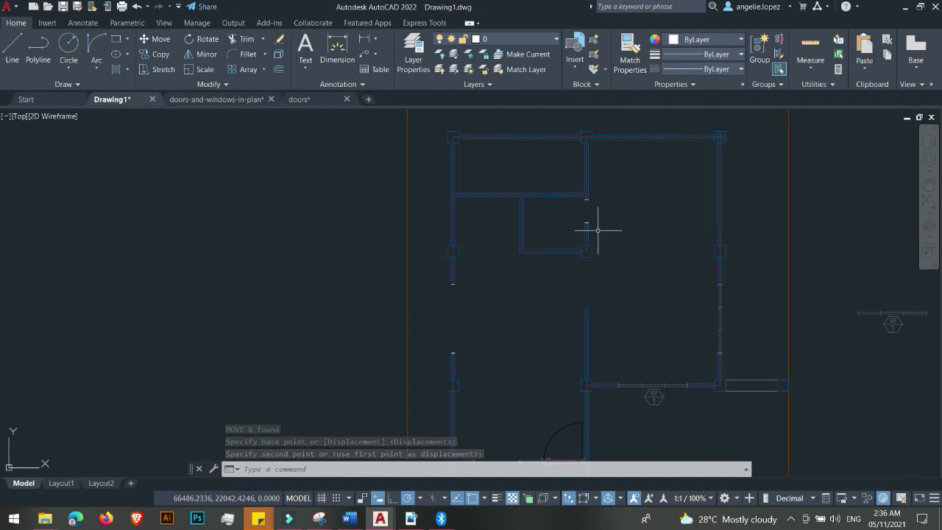
# - Copy the 600x100 t&b door from the block collection to the open area beside the bathroom door opening
pyautogui.scroll(-2, 721, 297)
pyautogui.scroll(-3, 574, 298)
pyautogui.scroll(8, 204, 310)
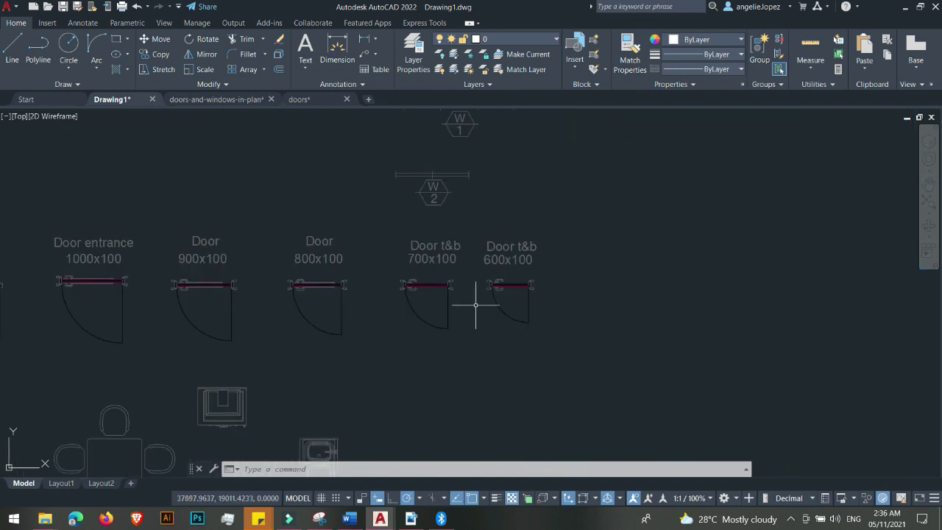
pyautogui.scroll(3, 476, 304)
pyautogui.click(505, 300)
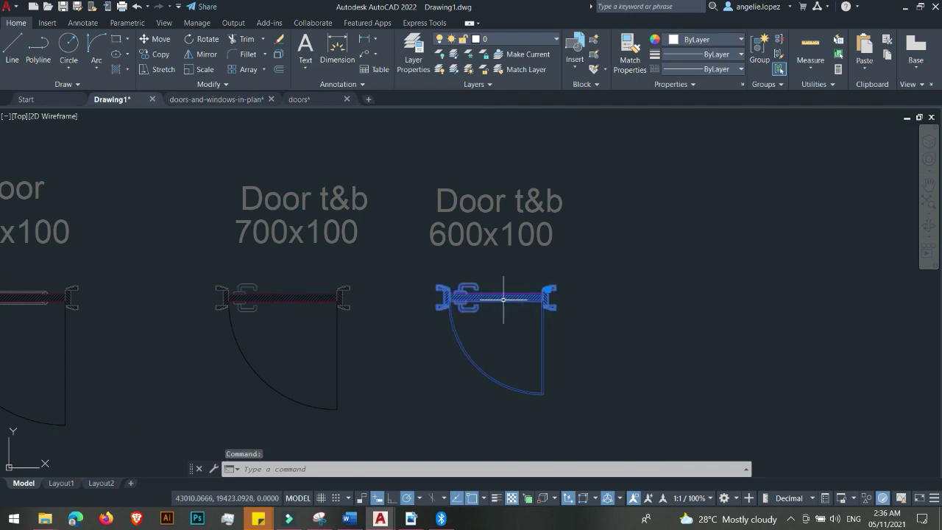
pyautogui.write('co')
pyautogui.press('Return')
pyautogui.scroll(5, 211, 316)
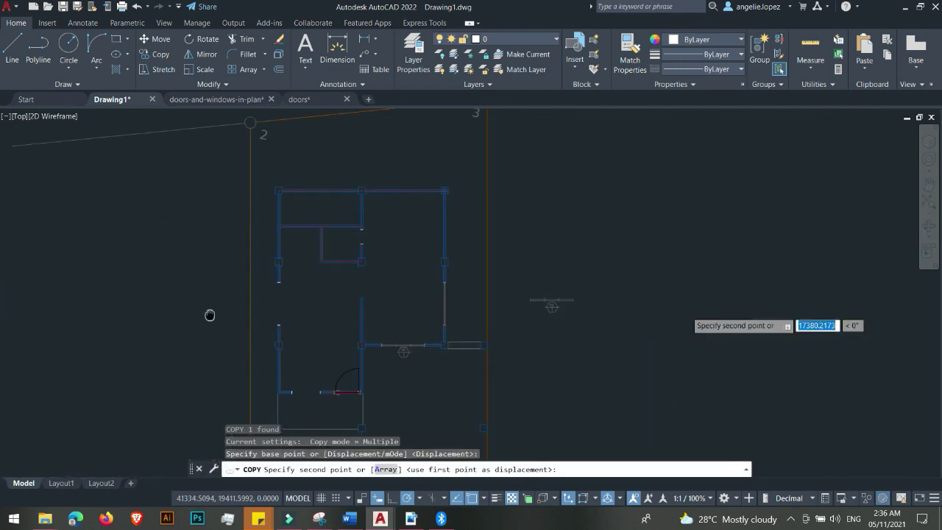
pyautogui.click(455, 243)
pyautogui.scroll(3, 455, 244)
pyautogui.press('Escape')
# - Rotate the copied 600x100 door 90° clockwise so it stands vertically beside the bathroom opening
pyautogui.click(473, 250)
pyautogui.click(459, 243)
pyautogui.write('RO')
pyautogui.press('Return')
pyautogui.click(475, 269)
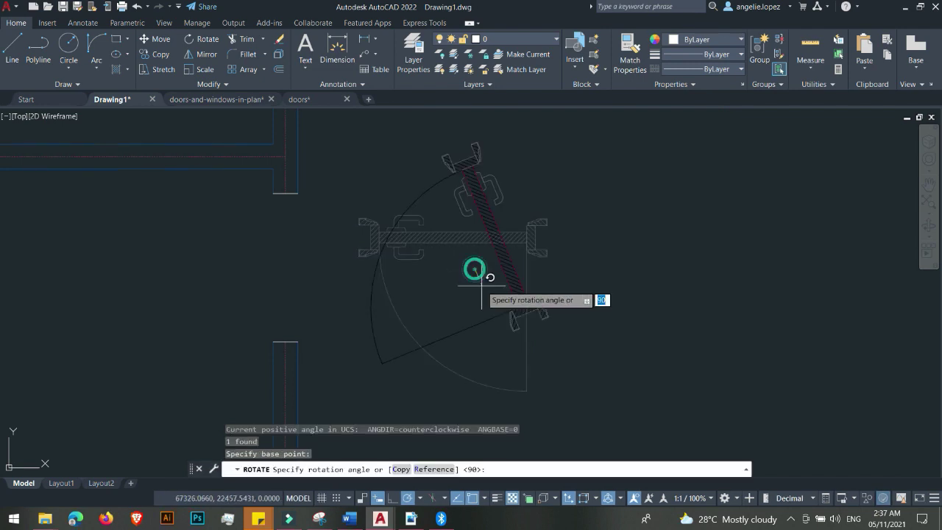
pyautogui.click(475, 298)
pyautogui.scroll(-2, 557, 291)
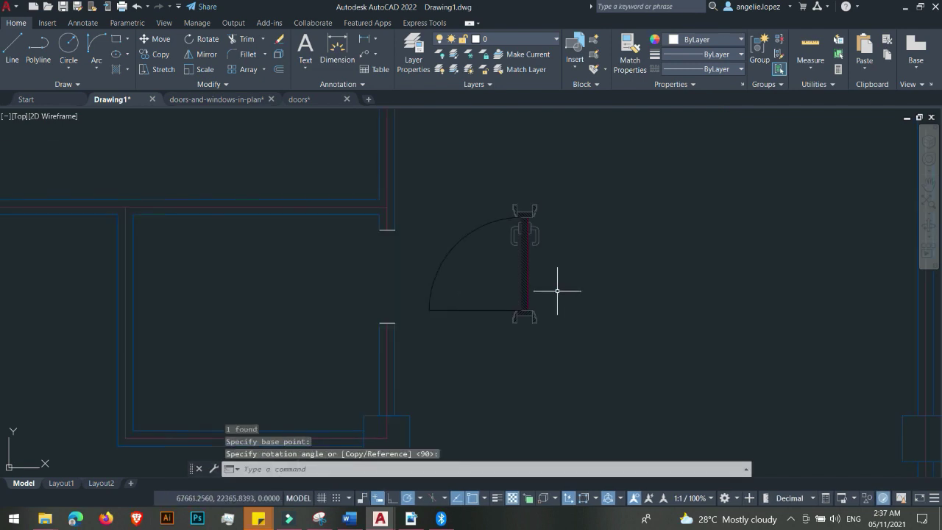
# - Mirror the vertical door across a horizontal line at its upper end, and delete the original door
pyautogui.click(479, 269)
pyautogui.click(564, 315)
pyautogui.write('mi')
pyautogui.press('Return')
pyautogui.click(522, 213)
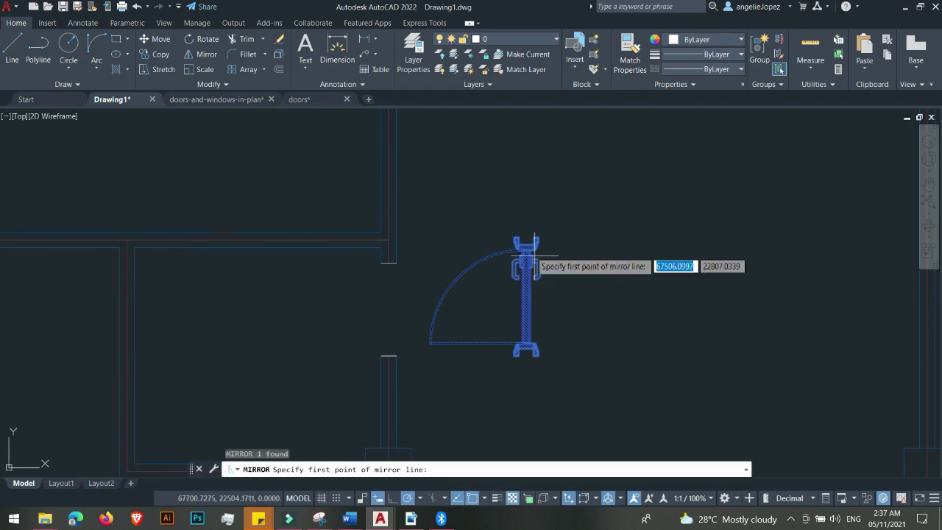
pyautogui.click(536, 215)
pyautogui.press('Return')
pyautogui.scroll(-2, 534, 267)
pyautogui.click(557, 273)
pyautogui.press('Delete')
# - Move the mirrored door by its upper frame corner onto the upper jamb of the bathroom opening, swinging into the bathroom
pyautogui.click(559, 228)
pyautogui.click(496, 185)
pyautogui.write('M')
pyautogui.press('Return')
pyautogui.scroll(5, 496, 185)
pyautogui.click(556, 165)
pyautogui.scroll(-3, 558, 269)
pyautogui.scroll(3, 505, 326)
pyautogui.moveTo(505, 326); pyautogui.dragTo(505, 252, button='middle')
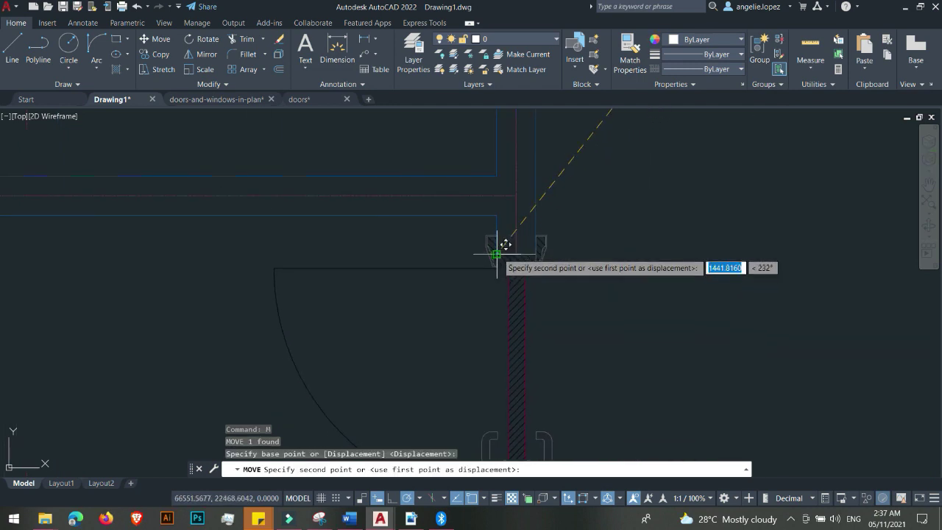
pyautogui.click(496, 255)
pyautogui.scroll(-3, 537, 199)
pyautogui.scroll(4, 517, 208)
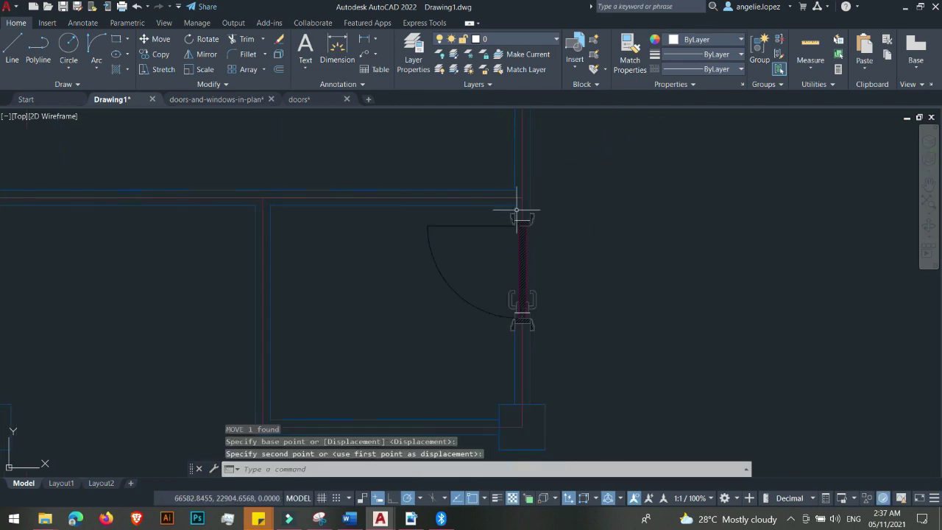
pyautogui.click(524, 238)
pyautogui.press('Escape')
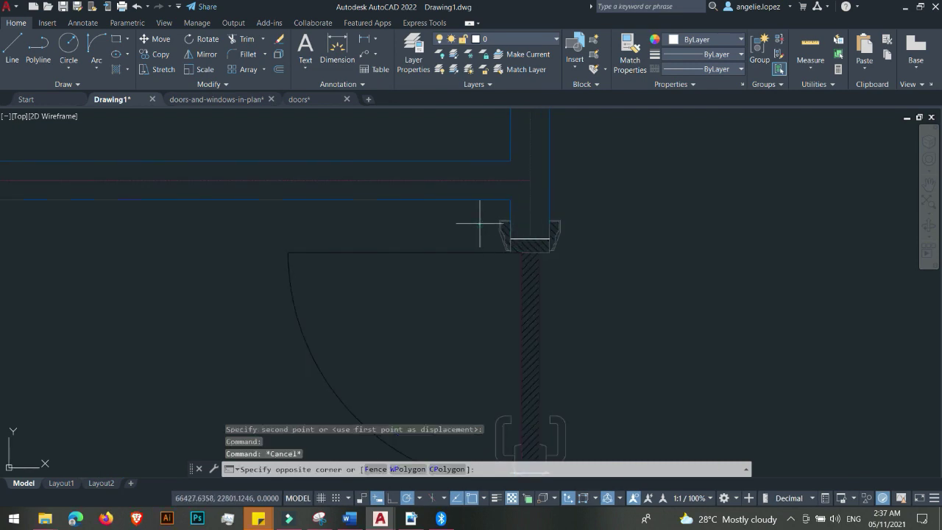
# - Delete the short jamb lines at the upper and lower ends of the bathroom door opening
pyautogui.click(484, 216)
pyautogui.click(595, 253)
pyautogui.press('Delete')
pyautogui.scroll(-4, 578, 243)
pyautogui.scroll(5, 531, 301)
pyautogui.click(551, 232)
pyautogui.click(658, 269)
pyautogui.press('Delete')
pyautogui.scroll(-5, 546, 290)
pyautogui.scroll(5, 546, 290)
# - Draw a short horizontal line closing the wall end at the lower side of the bathroom door
pyautogui.write('l')
pyautogui.press('Return')
pyautogui.click(501, 245)
pyautogui.click(558, 246)
pyautogui.press('Escape')
pyautogui.write('ma')
pyautogui.press('Return')
pyautogui.scroll(3, 577, 258)
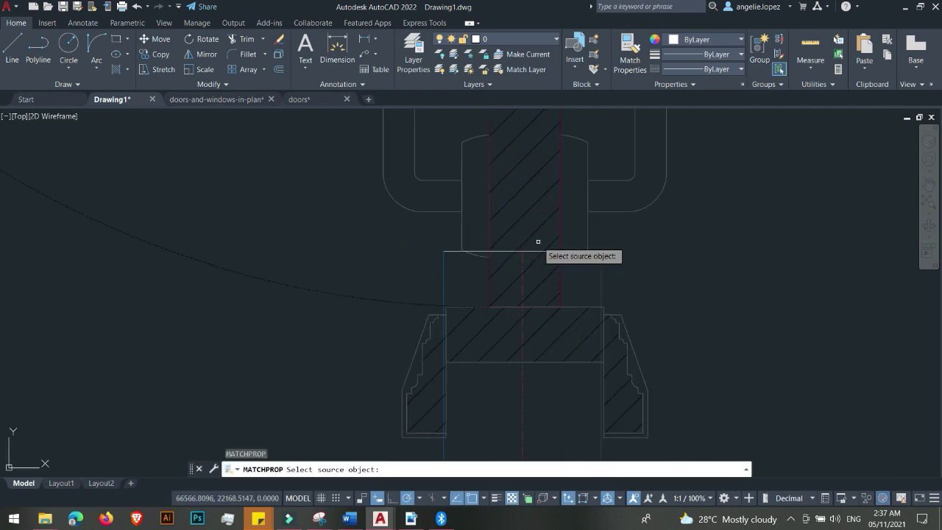
pyautogui.press('Escape')
# - Assign the new line at the bathroom door's lower wall end to the pt 0.15 layer
pyautogui.click(447, 252)
pyautogui.click(510, 39)
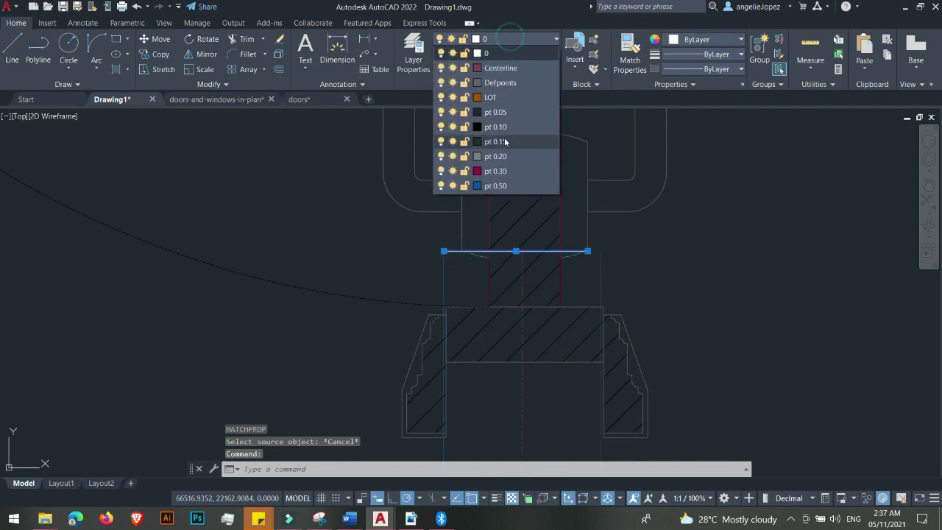
pyautogui.click(509, 134)
pyautogui.press('Escape')
pyautogui.scroll(-3, 497, 282)
pyautogui.scroll(-8, 497, 283)
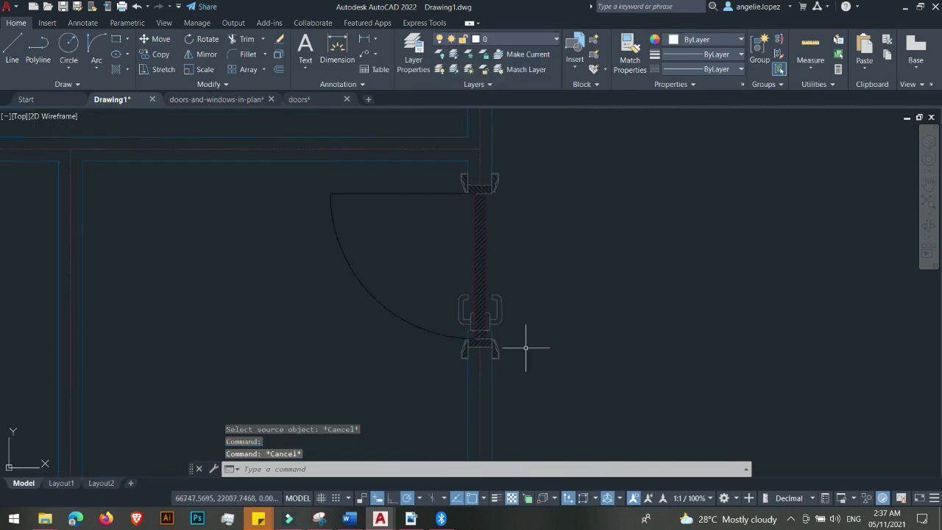
# - Examine the whole lot plan and the door and window blocks in the doors-and-windows-in-plan drawing
pyautogui.scroll(-3, 477, 295)
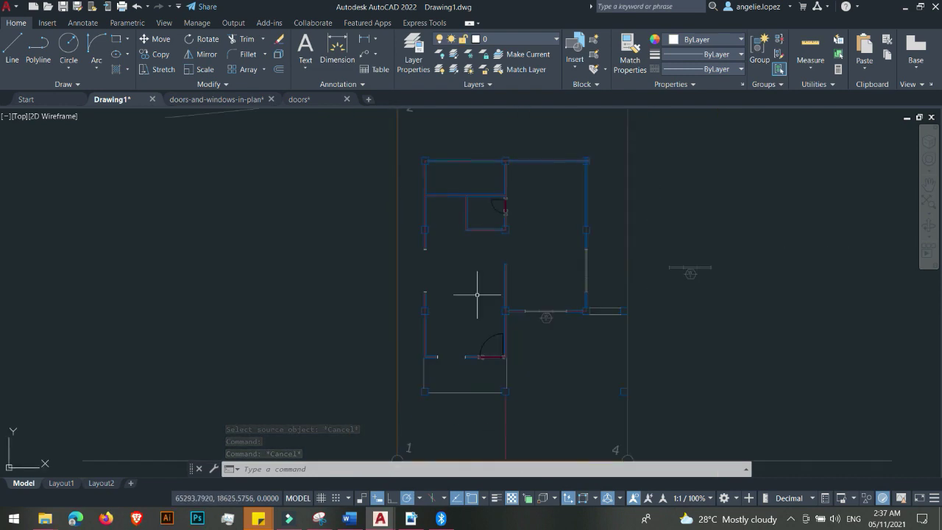
pyautogui.scroll(-2, 420, 280)
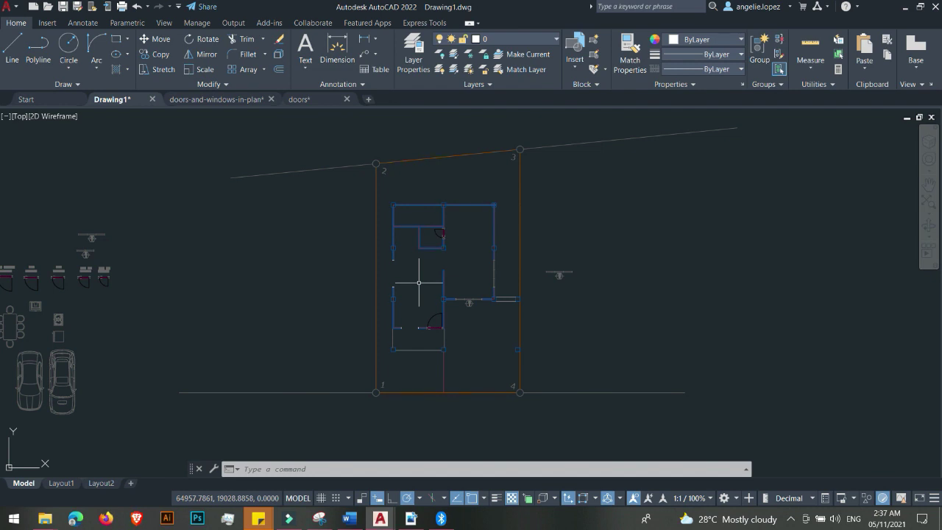
pyautogui.moveTo(285, 314); pyautogui.dragTo(516, 272, button='middle')
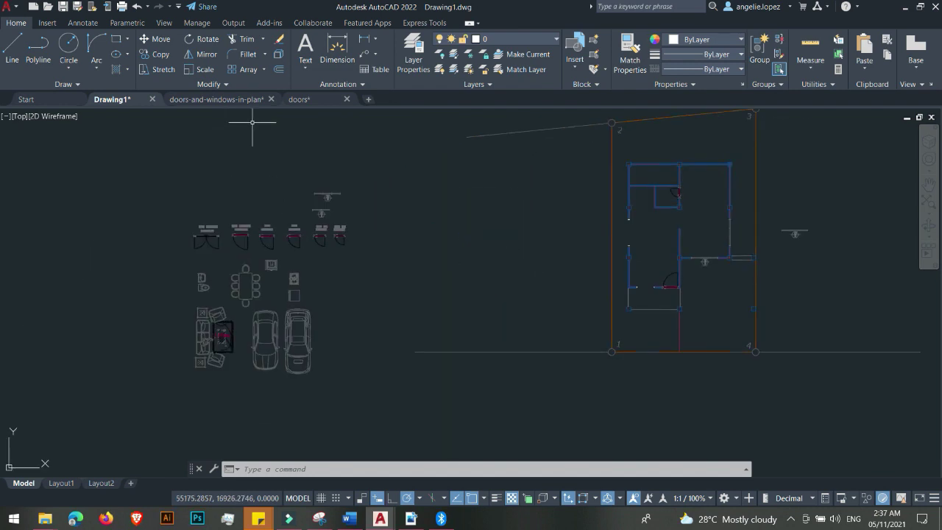
pyautogui.click(243, 100)
pyautogui.scroll(-6, 442, 279)
pyautogui.scroll(3, 466, 257)
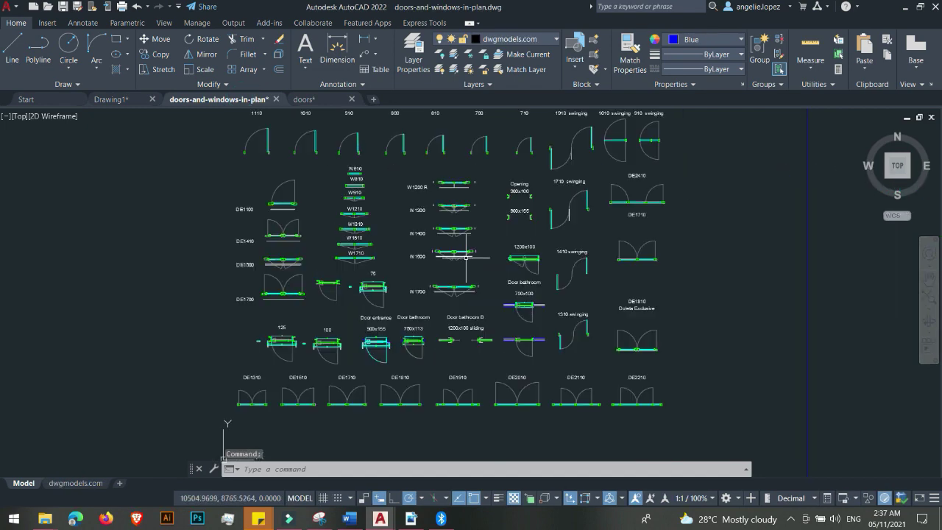
pyautogui.scroll(4, 466, 257)
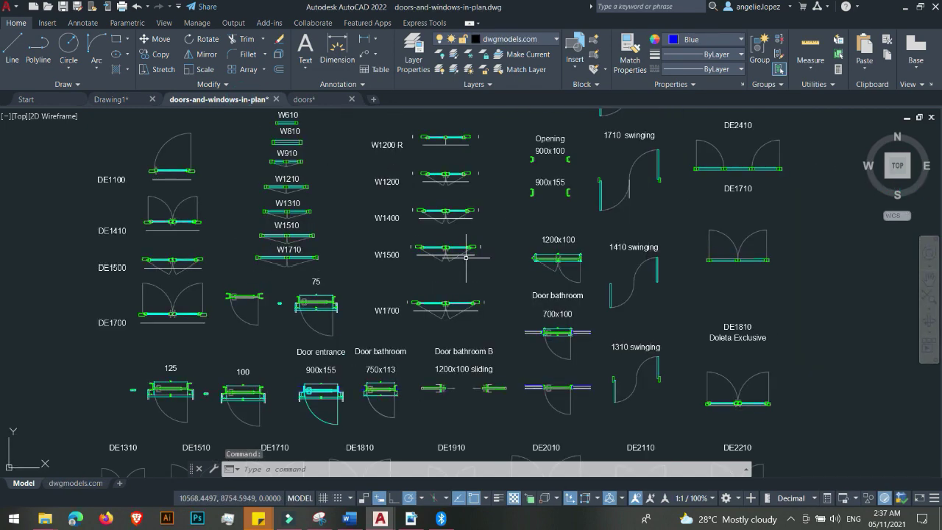
# - Return to Drawing1 and move the two cars from the block collection into the carport in front of the dining room
pyautogui.click(118, 99)
pyautogui.scroll(-2, 347, 316)
pyautogui.scroll(2, 360, 316)
pyautogui.click(402, 335)
pyautogui.click(298, 318)
pyautogui.write('m')
pyautogui.press('Return')
pyautogui.click(315, 318)
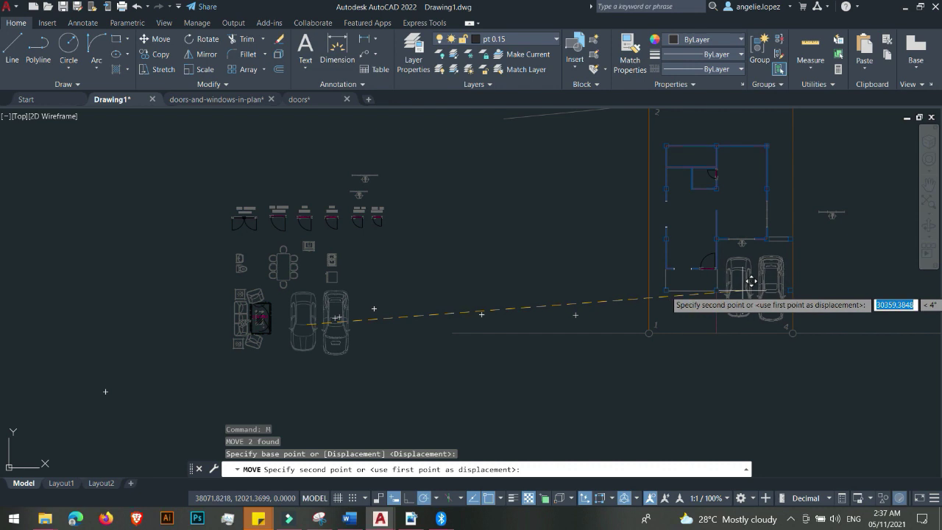
pyautogui.click(754, 281)
# - Copy the eight-chair dining table from the block collection into the room with the W1 window
pyautogui.moveTo(614, 311); pyautogui.dragTo(476, 313, button='middle')
pyautogui.scroll(2, 84, 280)
pyautogui.click(205, 271)
pyautogui.write('co')
pyautogui.press('Return')
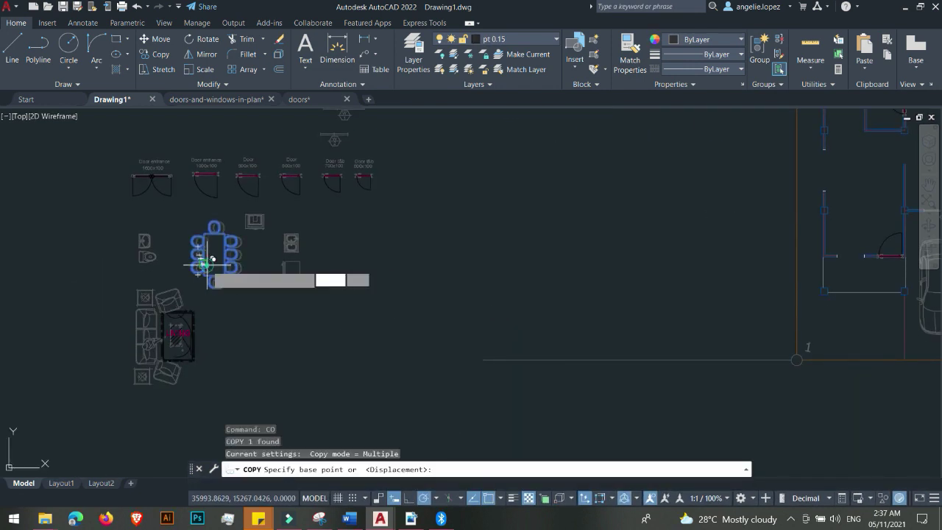
pyautogui.click(205, 272)
pyautogui.scroll(-3, 205, 271)
pyautogui.scroll(2, 507, 263)
pyautogui.moveTo(455, 251); pyautogui.dragTo(496, 318, button='middle')
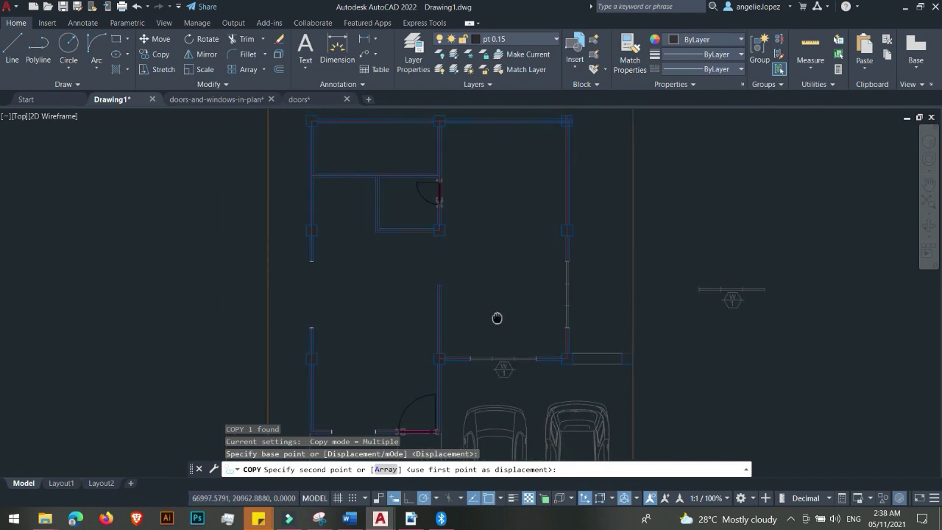
pyautogui.click(488, 302)
pyautogui.press('Escape')
# - Copy the complete living room set into the room behind the entrance door, with the sofa along the outer left wall
pyautogui.scroll(-3, 442, 305)
pyautogui.moveTo(389, 309); pyautogui.dragTo(496, 275, button='middle')
pyautogui.scroll(4, 312, 321)
pyautogui.click(439, 364)
pyautogui.click(337, 237)
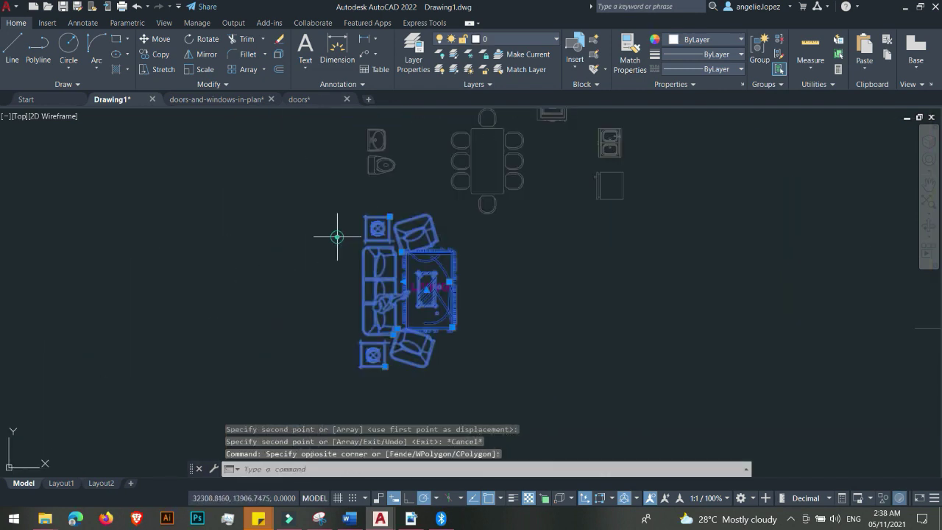
pyautogui.write('co')
pyautogui.press('Return')
pyautogui.click(362, 292)
pyautogui.scroll(-2, 385, 248)
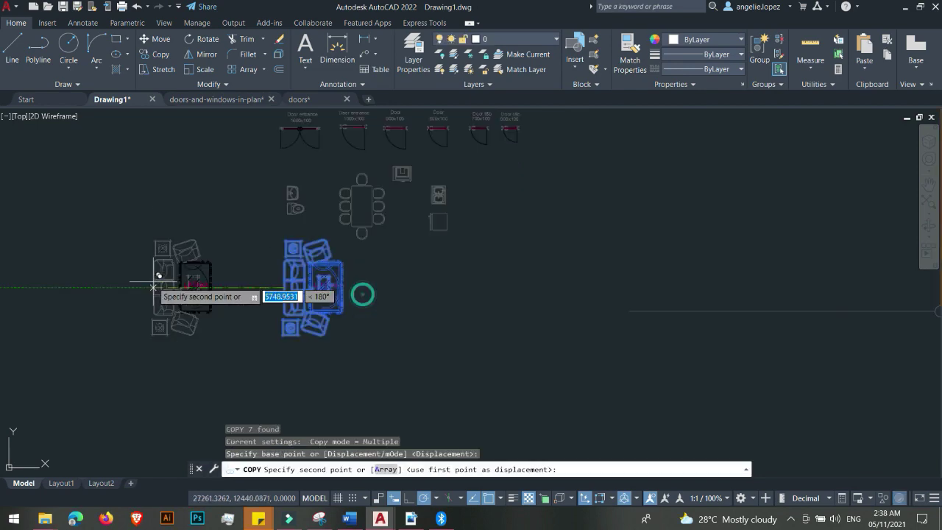
pyautogui.scroll(2, 267, 287)
pyautogui.moveTo(190, 280); pyautogui.dragTo(431, 332, button='middle')
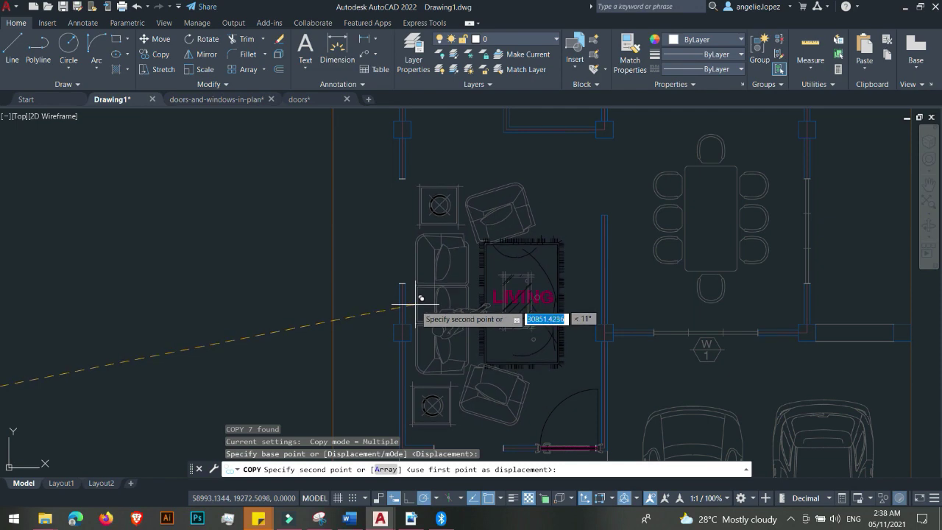
pyautogui.click(407, 313)
pyautogui.scroll(-4, 439, 265)
pyautogui.press('Escape')
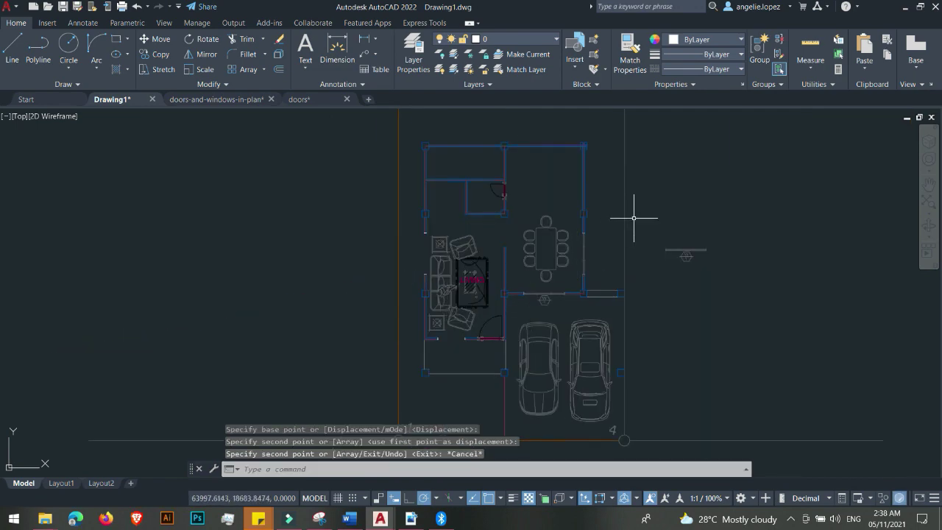
# - Copy the washbasin and toilet from the block collection into the bathroom, against the wall opposite the door
pyautogui.scroll(-3, 634, 218)
pyautogui.scroll(6, 211, 242)
pyautogui.moveTo(374, 299); pyautogui.dragTo(348, 245)
pyautogui.write('co')
pyautogui.press('Return')
pyautogui.click(339, 280)
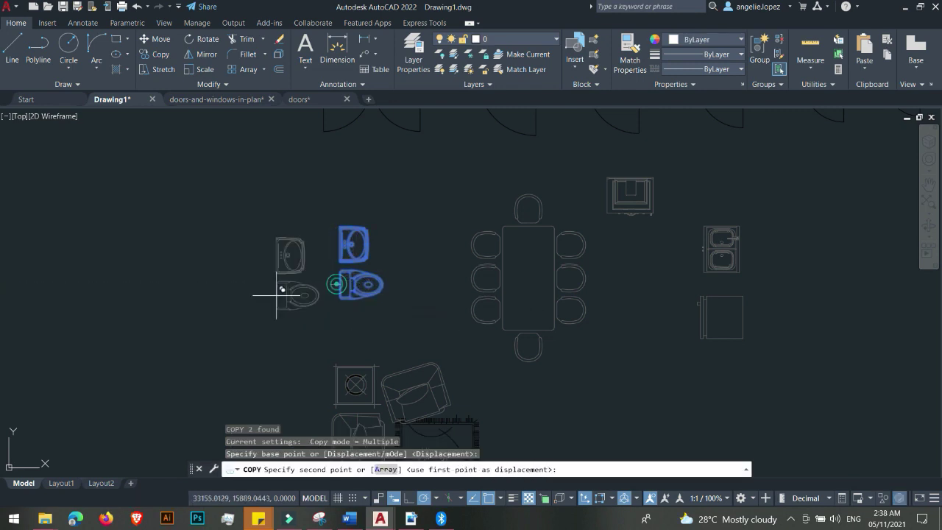
pyautogui.scroll(-5, 579, 269)
pyautogui.scroll(3, 705, 195)
pyautogui.scroll(6, 688, 195)
pyautogui.scroll(-3, 557, 301)
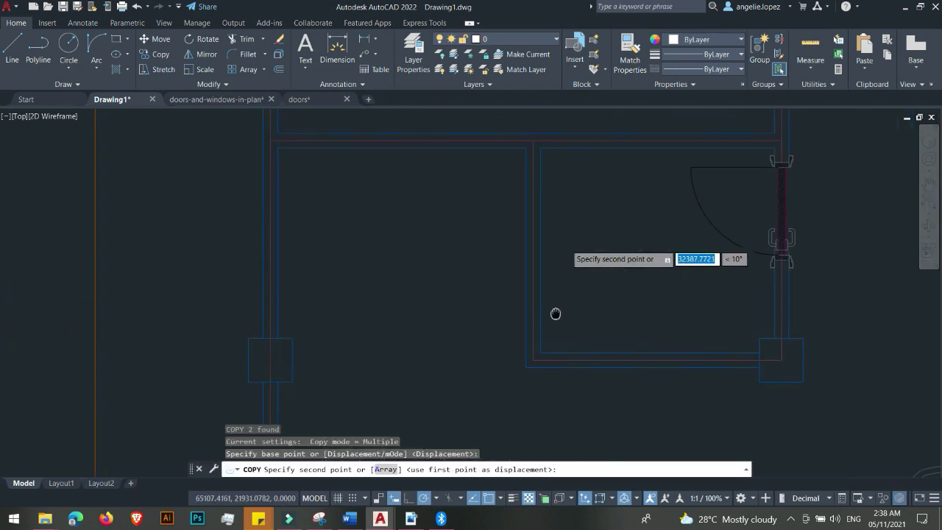
pyautogui.scroll(3, 557, 298)
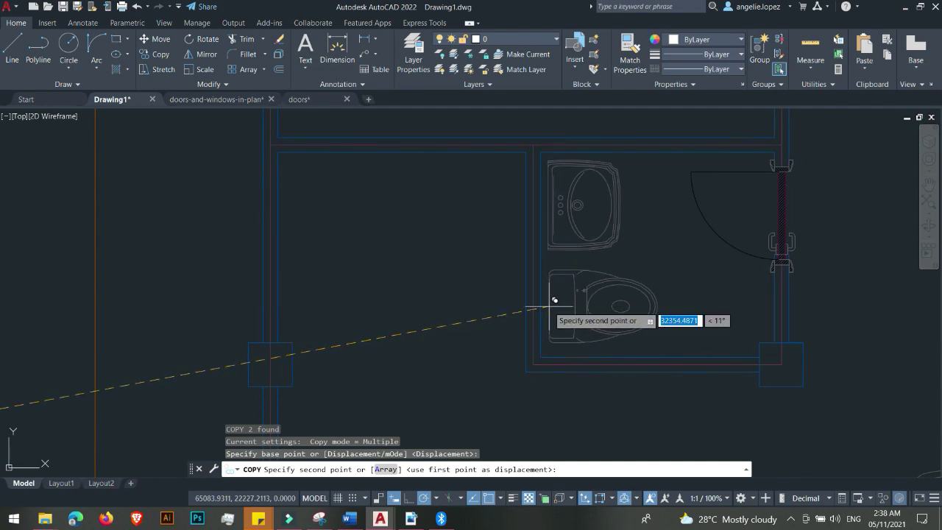
pyautogui.click(555, 300)
pyautogui.scroll(-5, 553, 301)
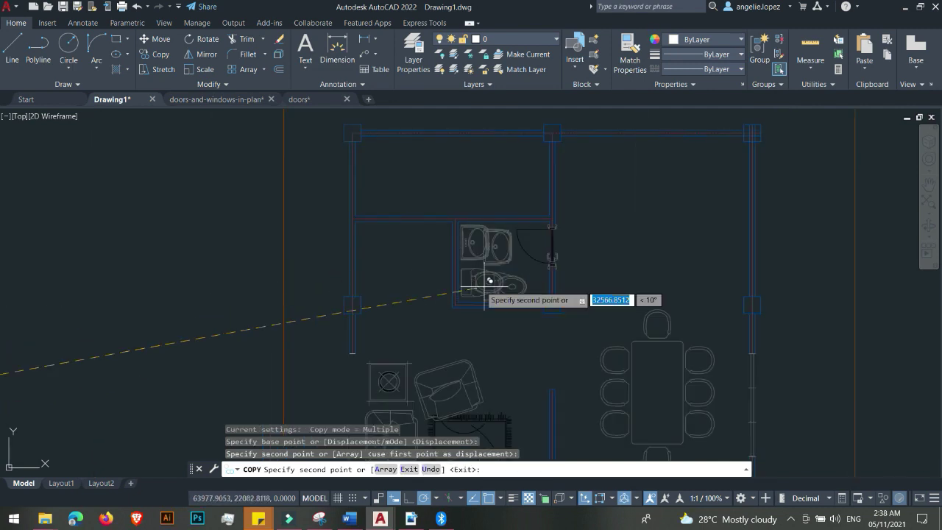
pyautogui.press('Escape')
pyautogui.scroll(-2, 593, 211)
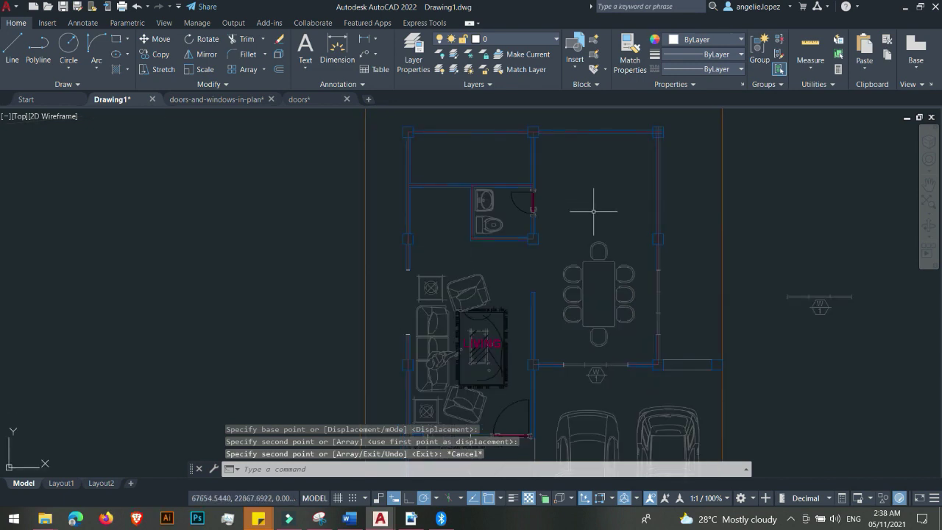
# - Draw a vertical line across the bathroom between its upper and lower walls, between the fixtures and the door swing
pyautogui.scroll(-2, 612, 217)
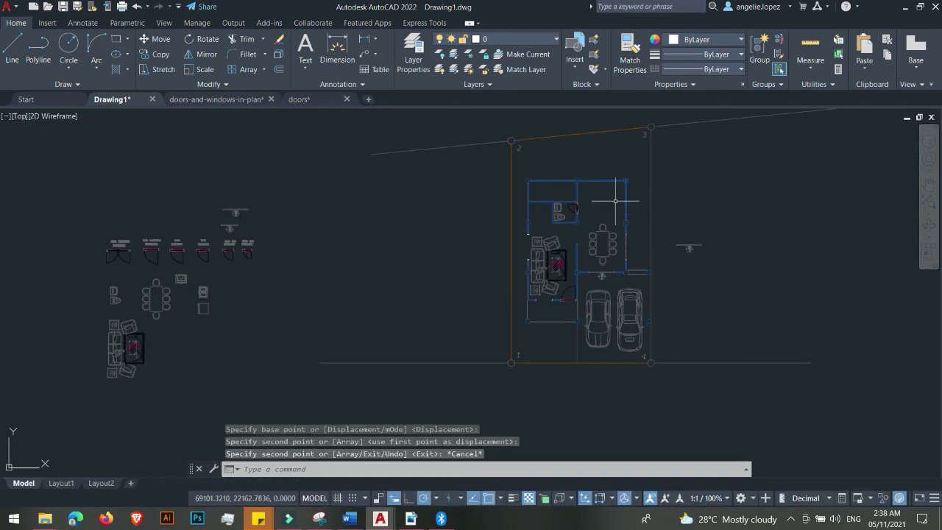
pyautogui.scroll(4, 615, 201)
pyautogui.moveTo(614, 199); pyautogui.dragTo(497, 177, button='middle')
pyautogui.scroll(-1, 427, 234)
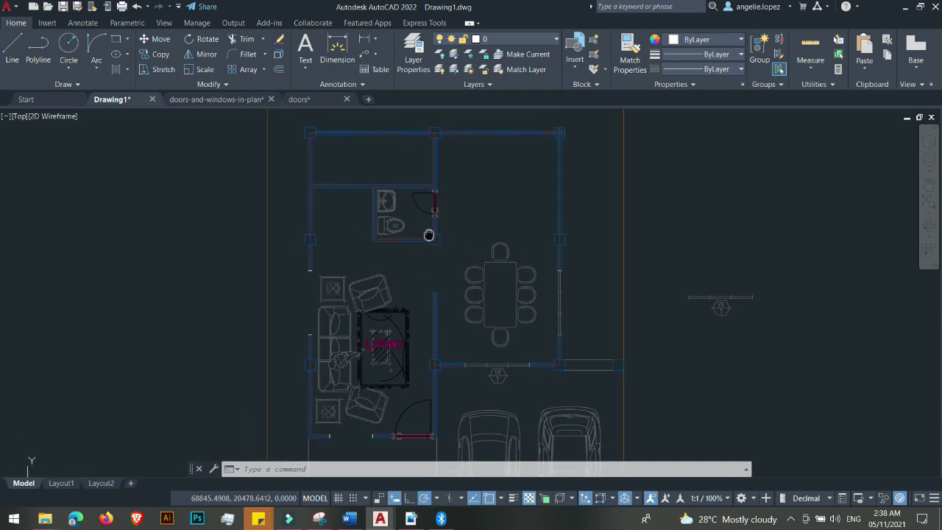
pyautogui.scroll(5, 433, 228)
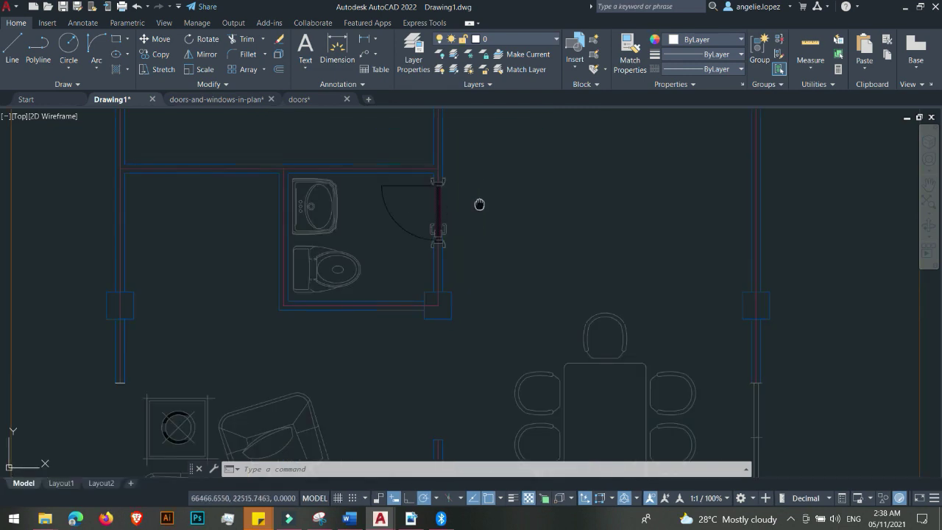
pyautogui.moveTo(479, 204); pyautogui.dragTo(481, 226, button='middle')
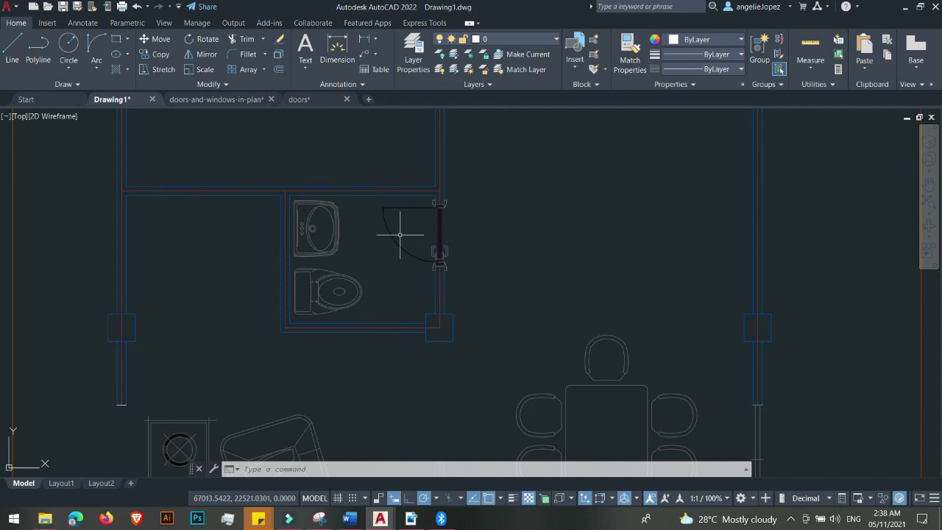
pyautogui.press('Return')
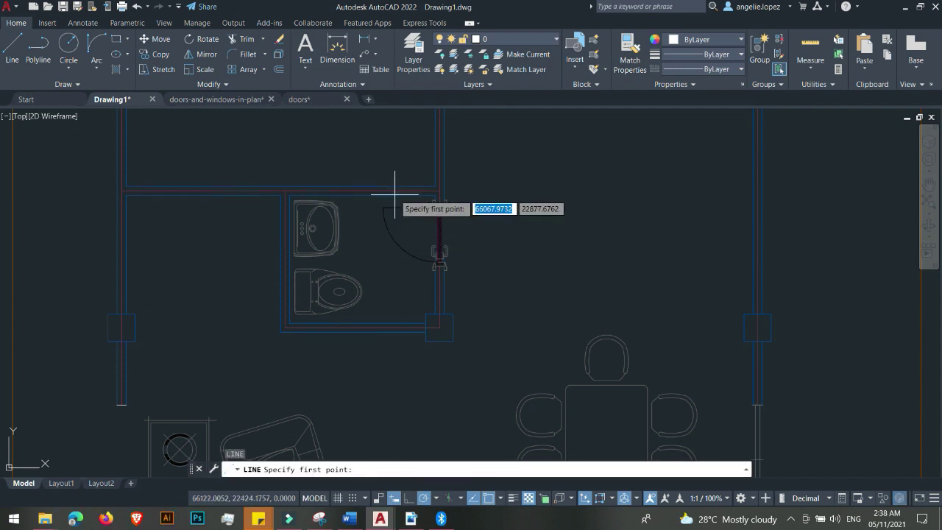
pyautogui.click(361, 194)
pyautogui.click(361, 323)
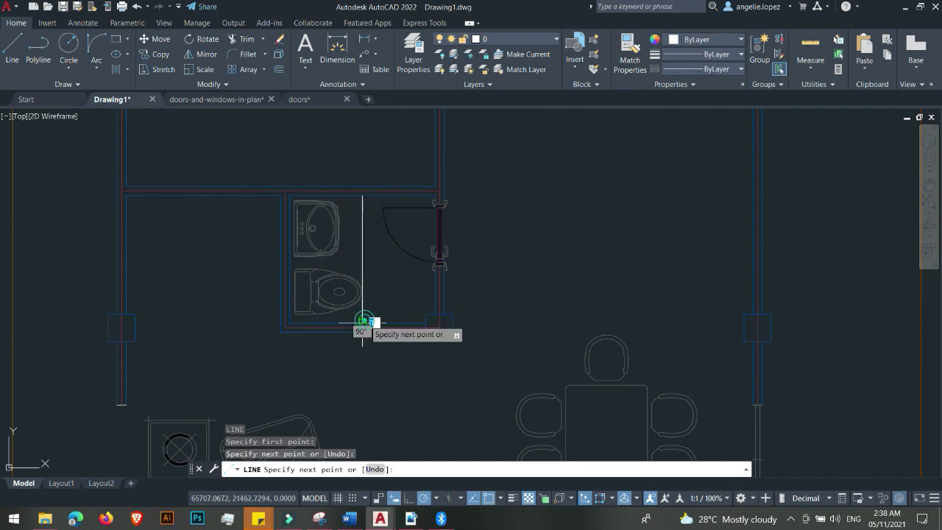
# - End the line command and delete the vertical line between the bathroom fixtures and the door swing
pyautogui.press('Escape')
pyautogui.click(375, 237)
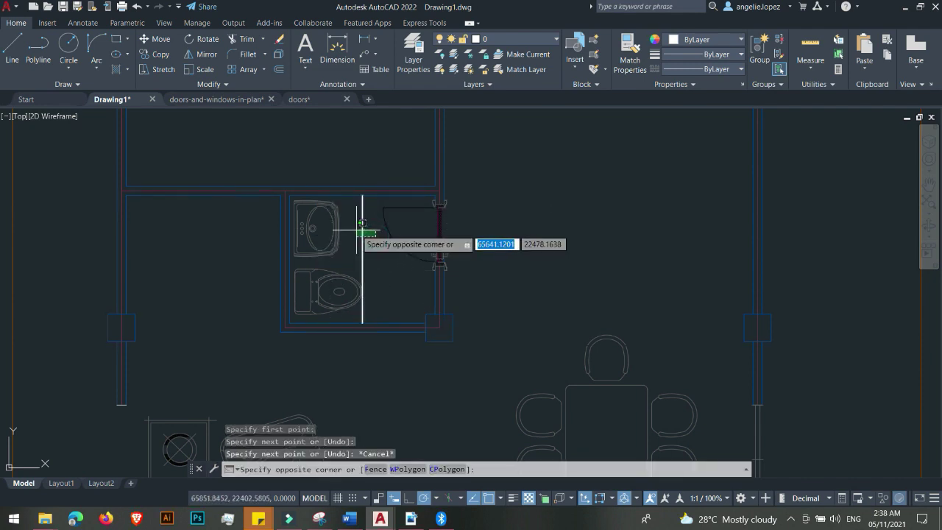
pyautogui.click(357, 230)
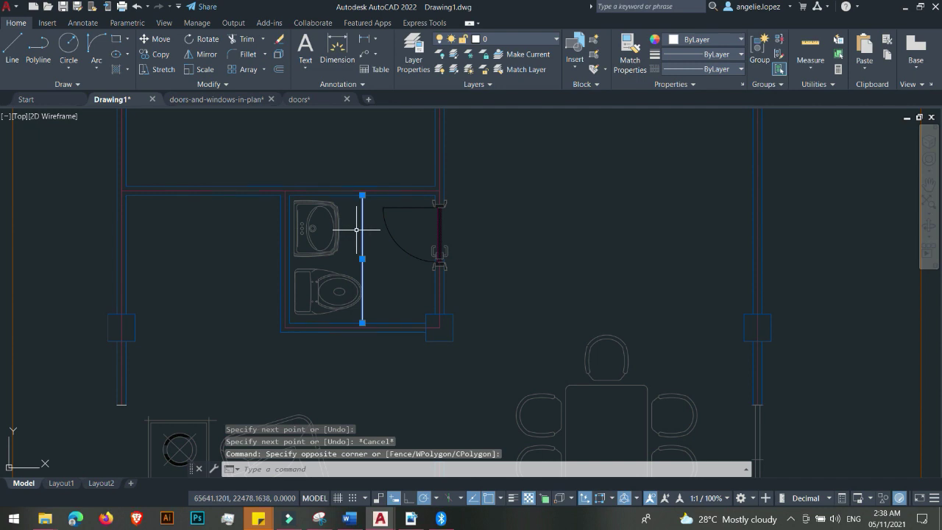
pyautogui.press('Delete')
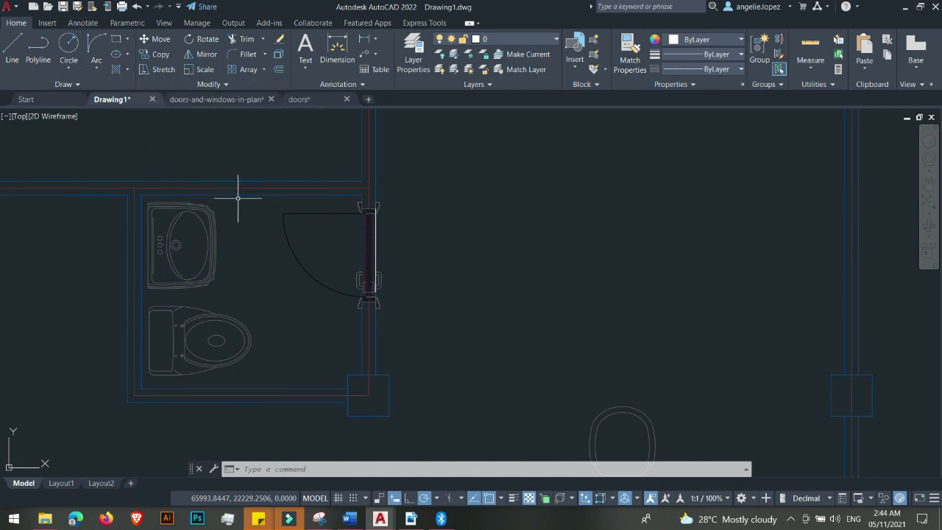
# - Hatch the bathroom floor around the fixtures, including the door swing area, with the NET pattern
pyautogui.press('Return')
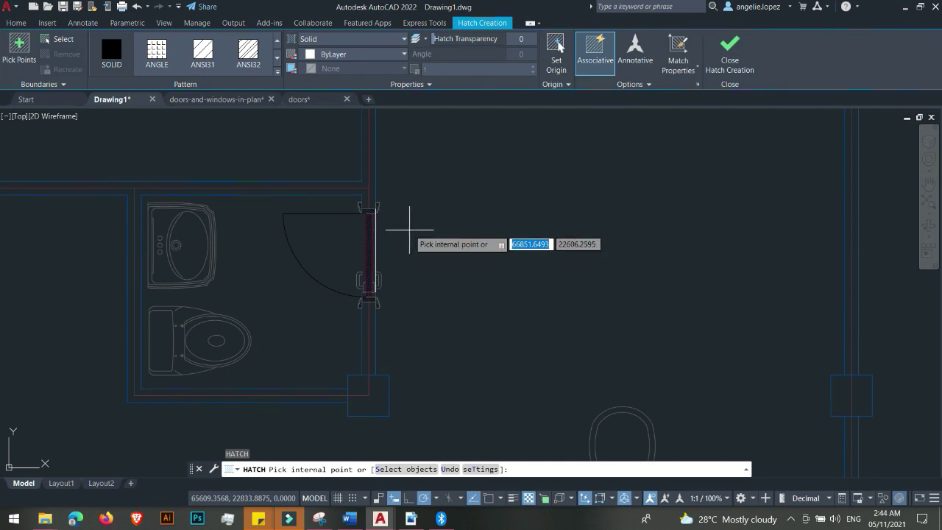
pyautogui.click(337, 224)
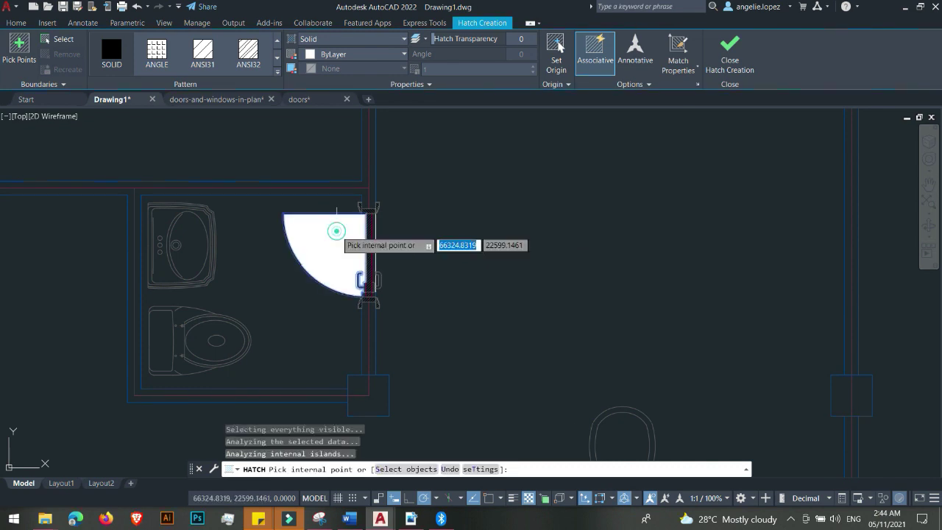
pyautogui.click(256, 241)
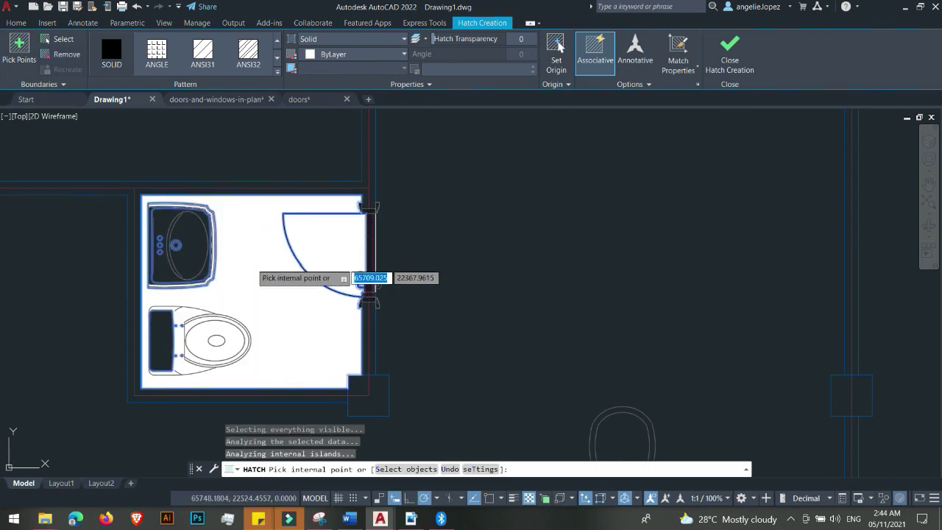
pyautogui.click(277, 73)
pyautogui.scroll(-15, 202, 136)
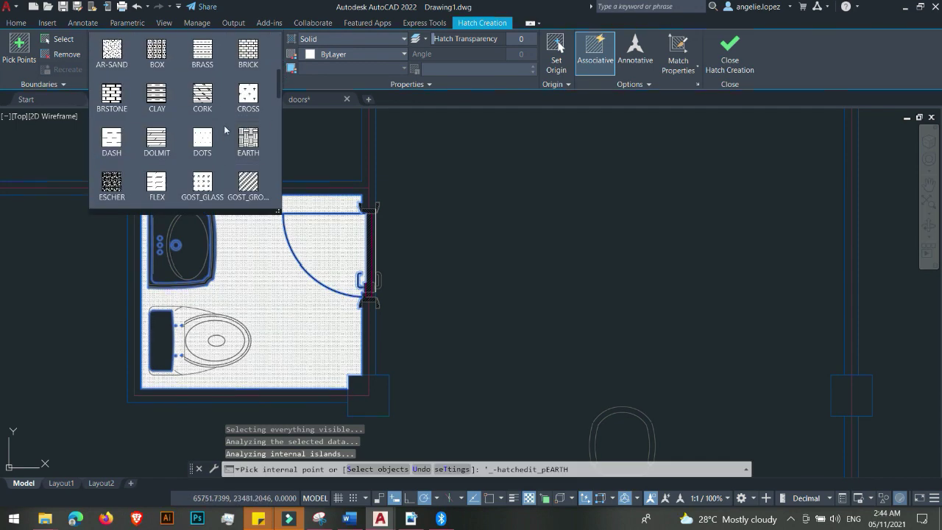
pyautogui.scroll(-2, 202, 136)
pyautogui.scroll(6, 170, 143)
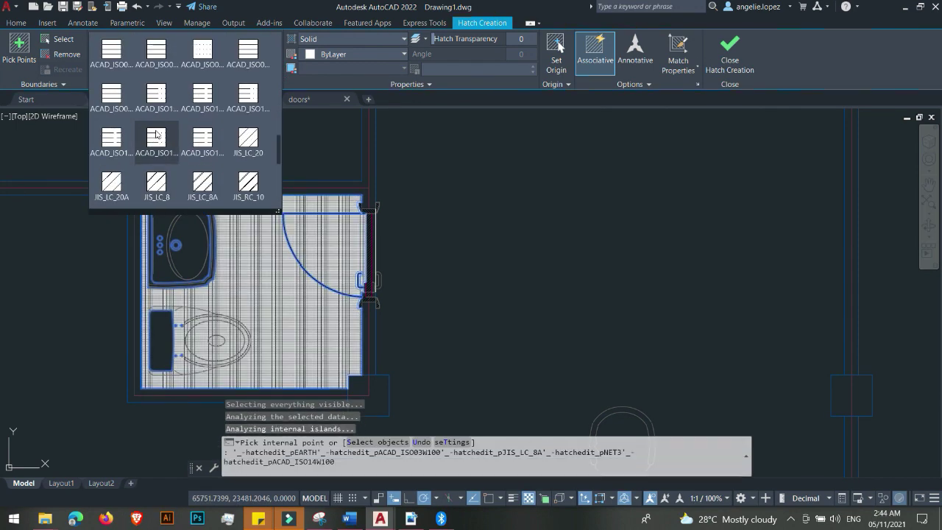
pyautogui.scroll(-6, 215, 121)
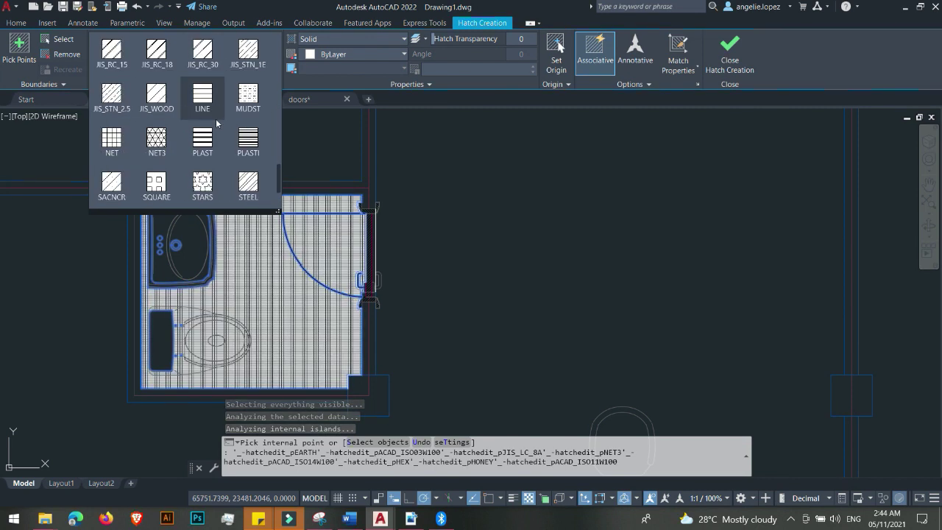
pyautogui.click(141, 106)
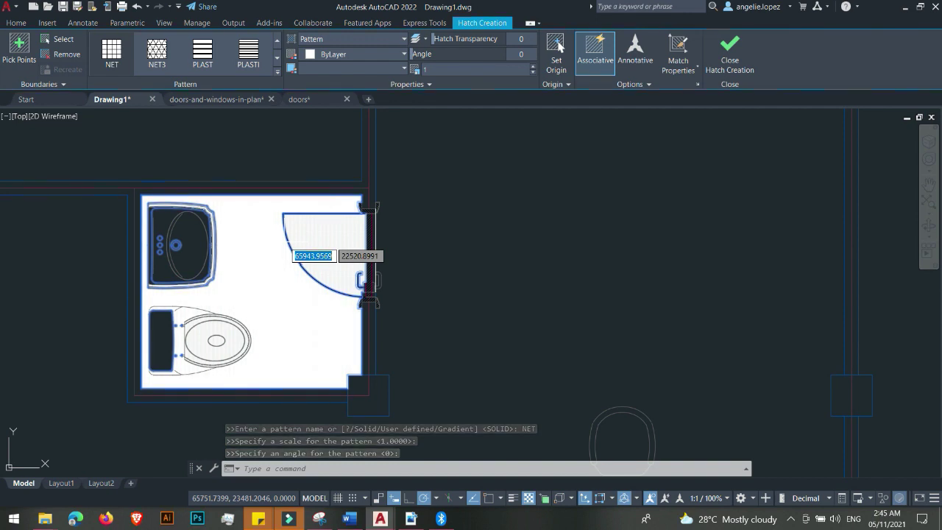
# - Set the bathroom floor hatch scale to 50 and finish the hatch
pyautogui.click(440, 70)
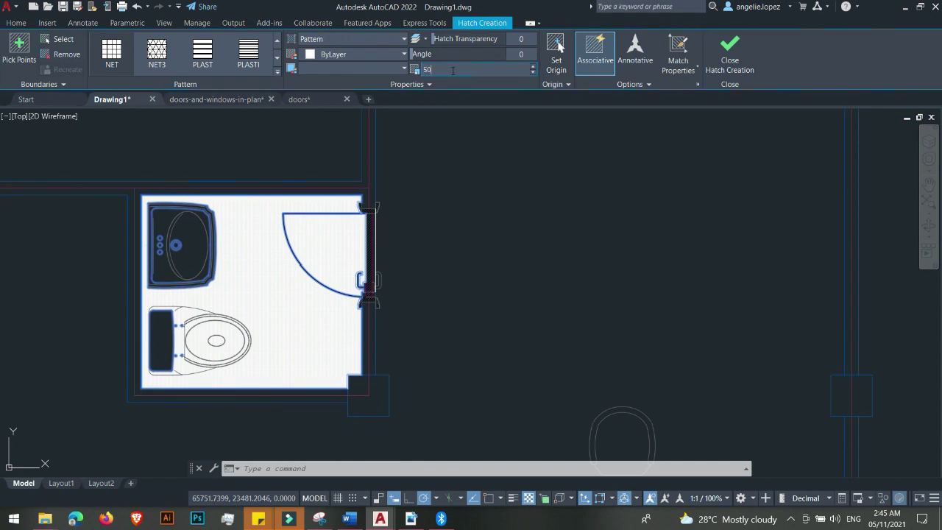
pyautogui.press('Return')
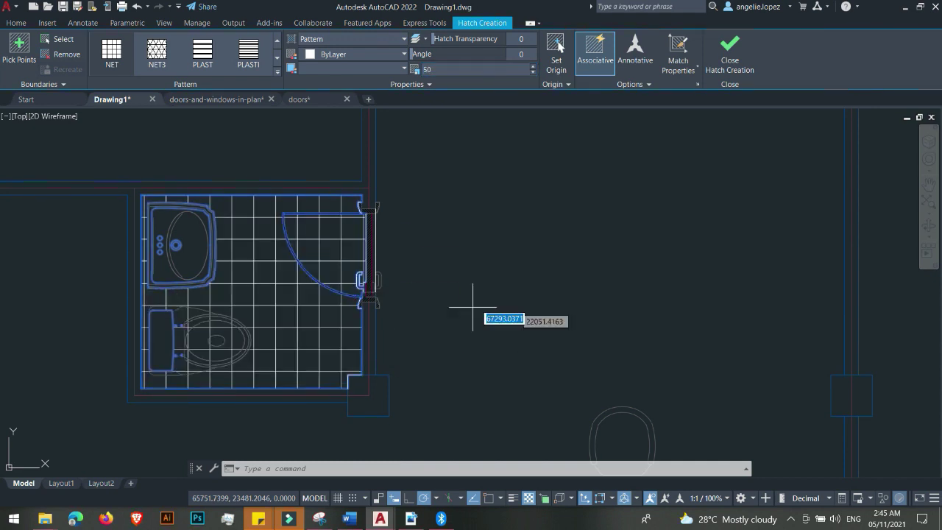
pyautogui.scroll(-2, 463, 319)
pyautogui.scroll(4, 335, 331)
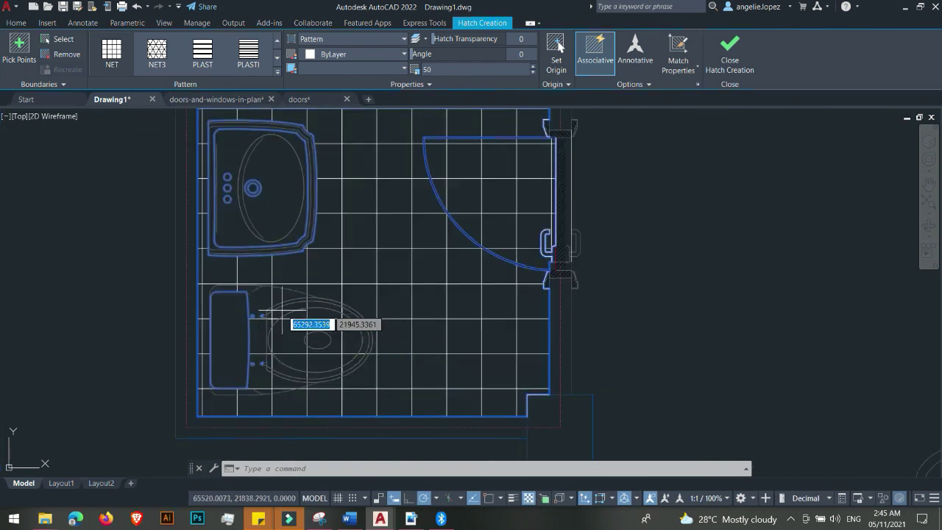
pyautogui.moveTo(340, 310); pyautogui.dragTo(271, 297, button='middle')
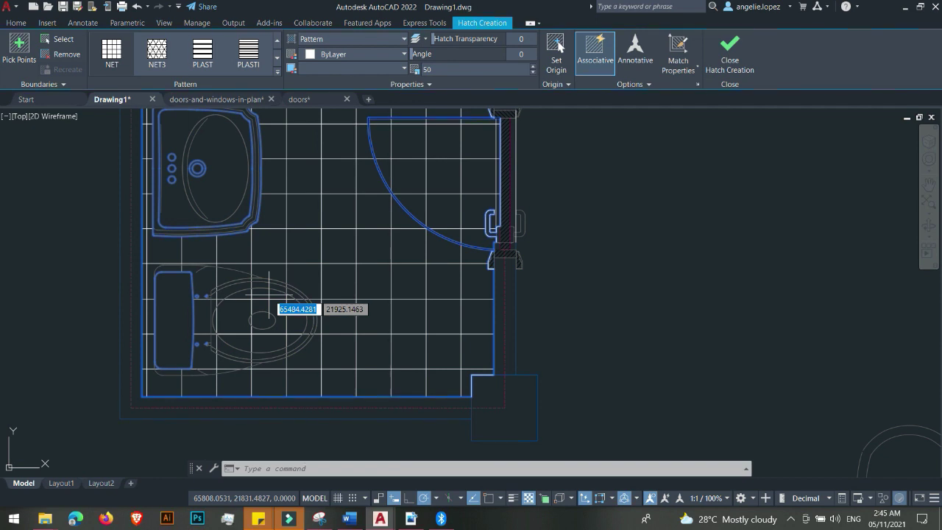
pyautogui.scroll(-2, 269, 301)
pyautogui.moveTo(430, 324); pyautogui.dragTo(348, 328, button='middle')
pyautogui.press('Return')
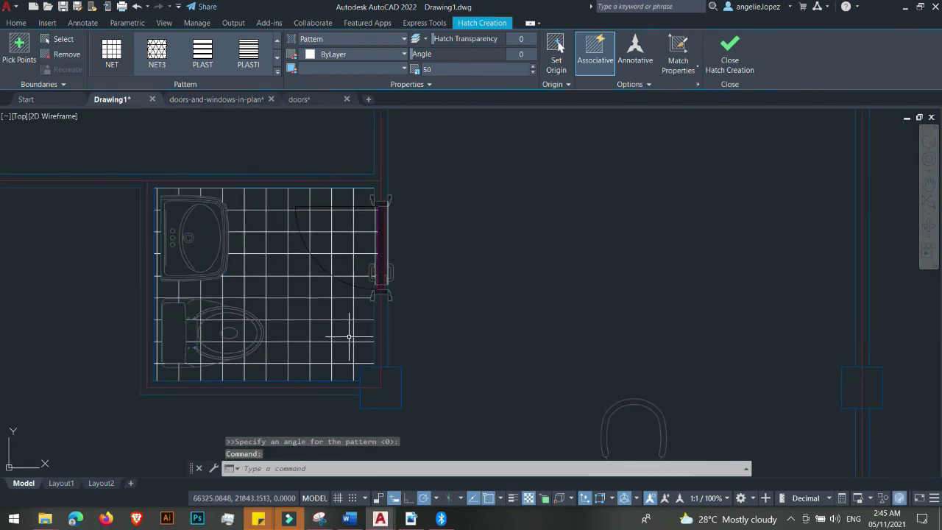
# - Move the bathroom floor hatch to the pt 0.10 layer and clear the selection
pyautogui.scroll(-3, 349, 343)
pyautogui.click(348, 346)
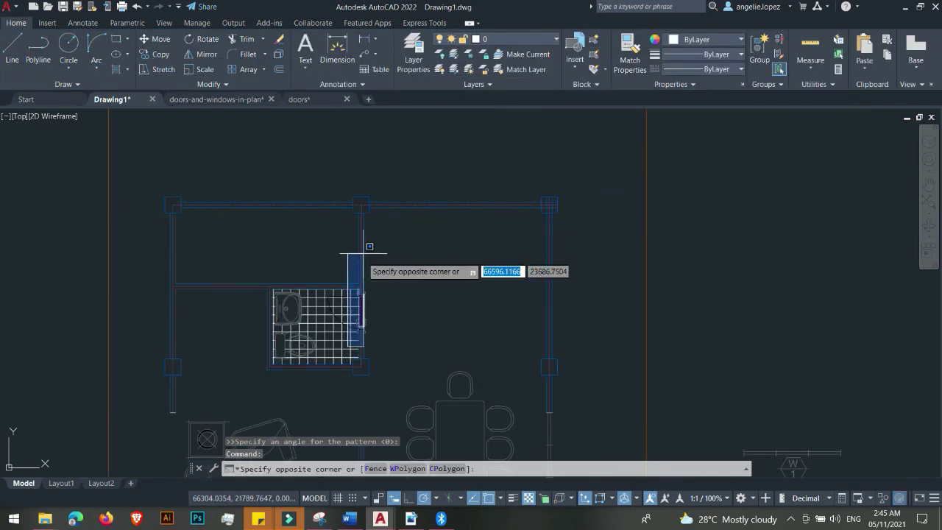
pyautogui.click(335, 324)
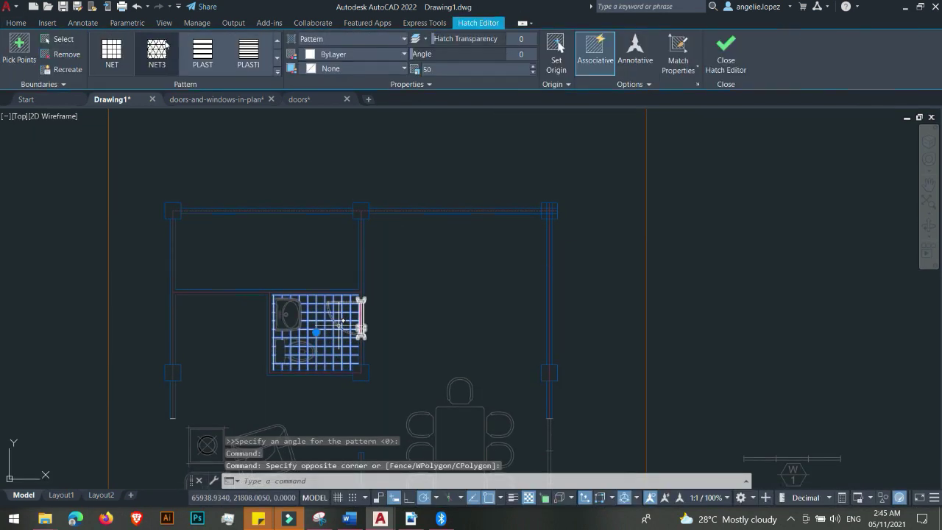
pyautogui.click(16, 22)
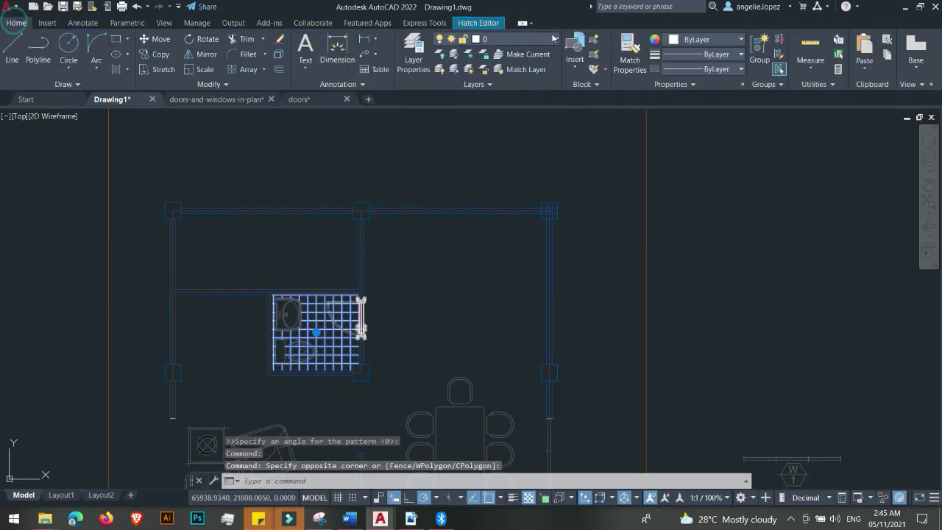
pyautogui.click(513, 37)
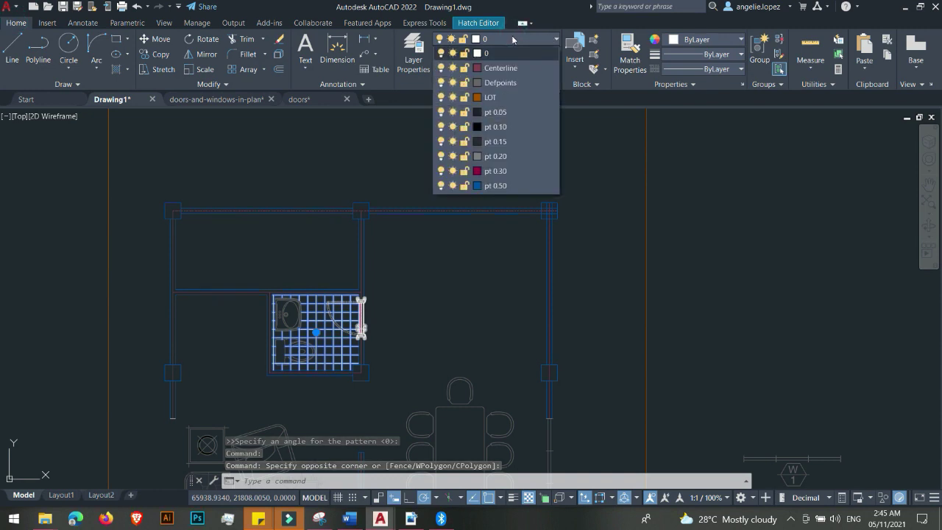
pyautogui.click(504, 128)
pyautogui.click(431, 287)
pyautogui.press('Escape')
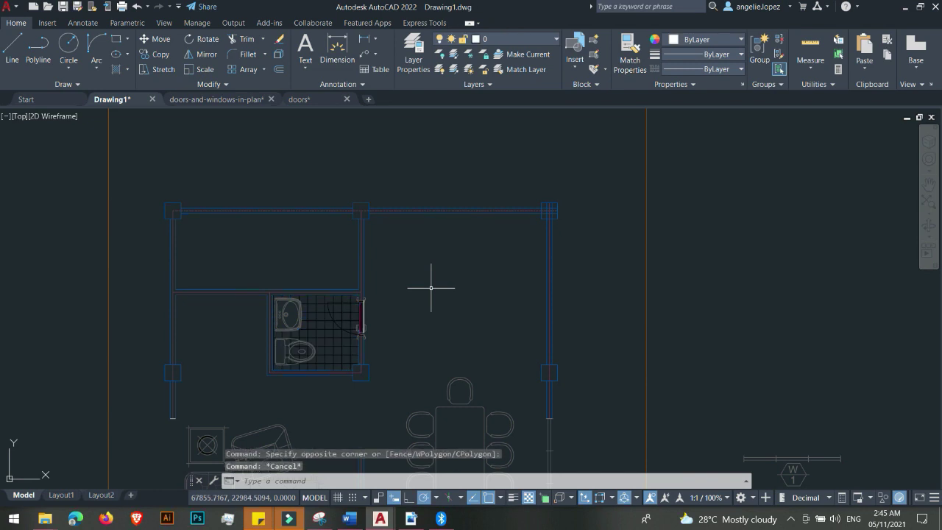
# - Review the hatched bathroom and the rest of the furnished plan, down to the living room, dining room and parked cars
pyautogui.scroll(-2, 430, 288)
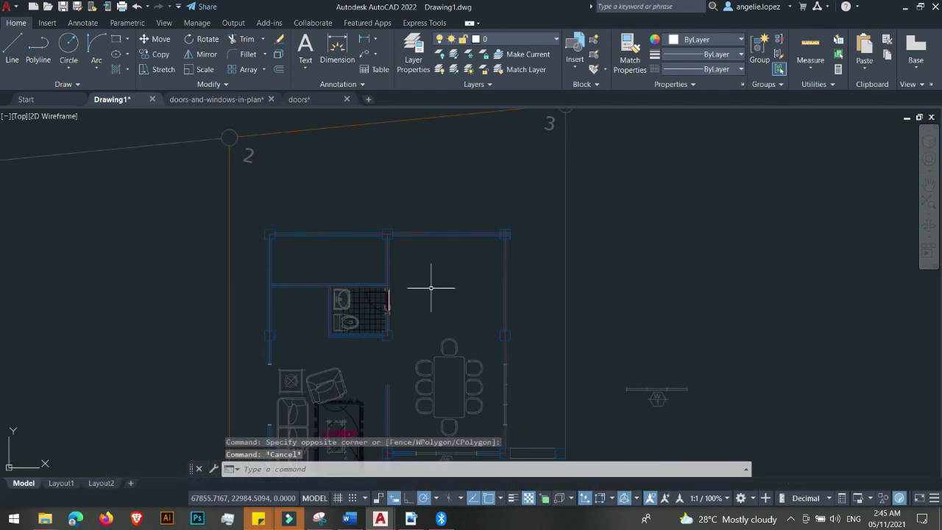
pyautogui.scroll(-2, 431, 287)
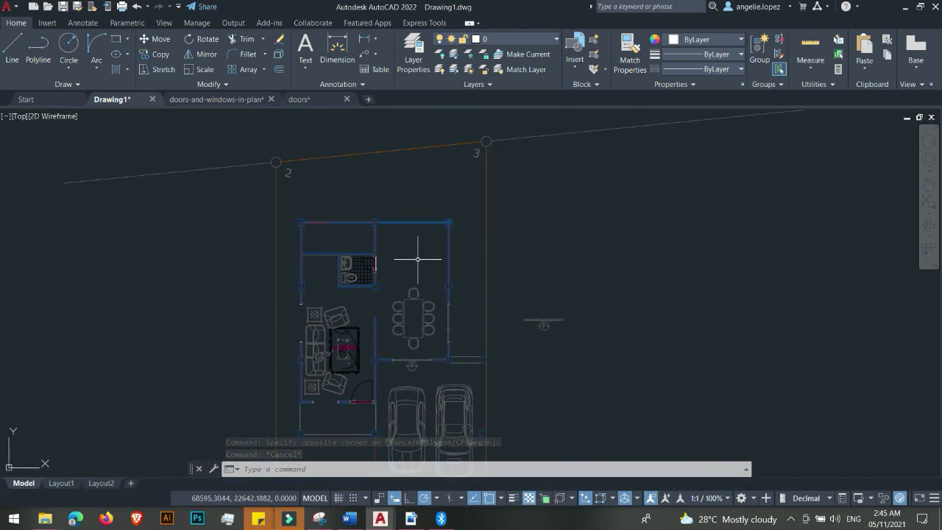
pyautogui.scroll(6, 389, 259)
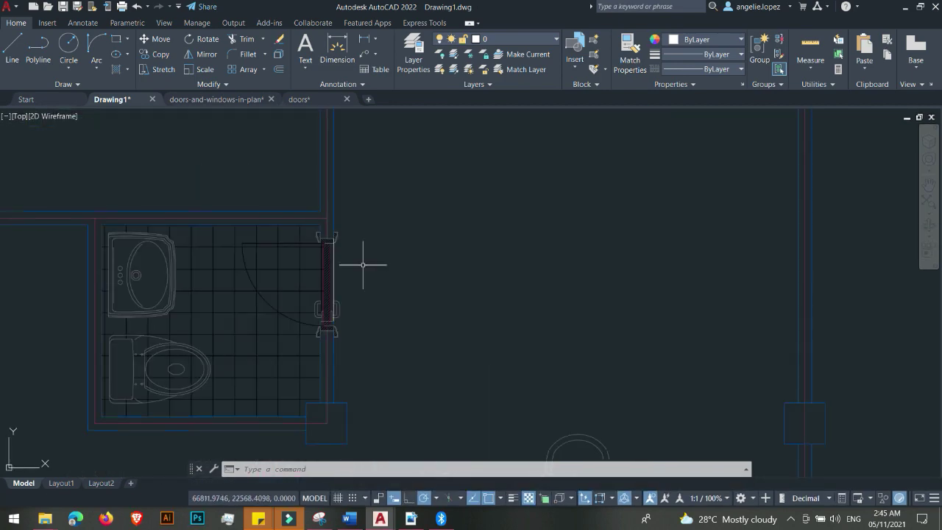
pyautogui.scroll(-2, 372, 269)
pyautogui.scroll(-3, 390, 295)
pyautogui.moveTo(406, 336); pyautogui.dragTo(415, 238, button='middle')
pyautogui.scroll(-1, 364, 375)
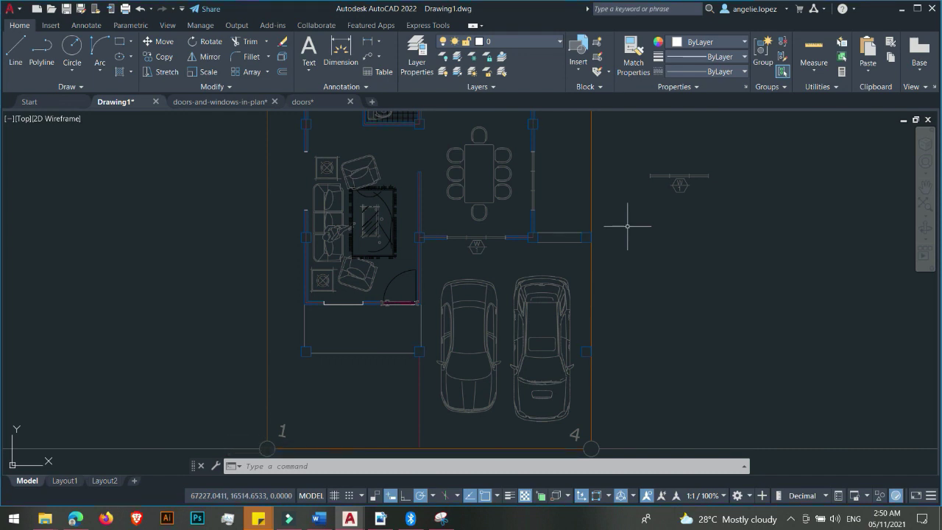
pyautogui.moveTo(505, 238); pyautogui.dragTo(434, 264, button='middle')
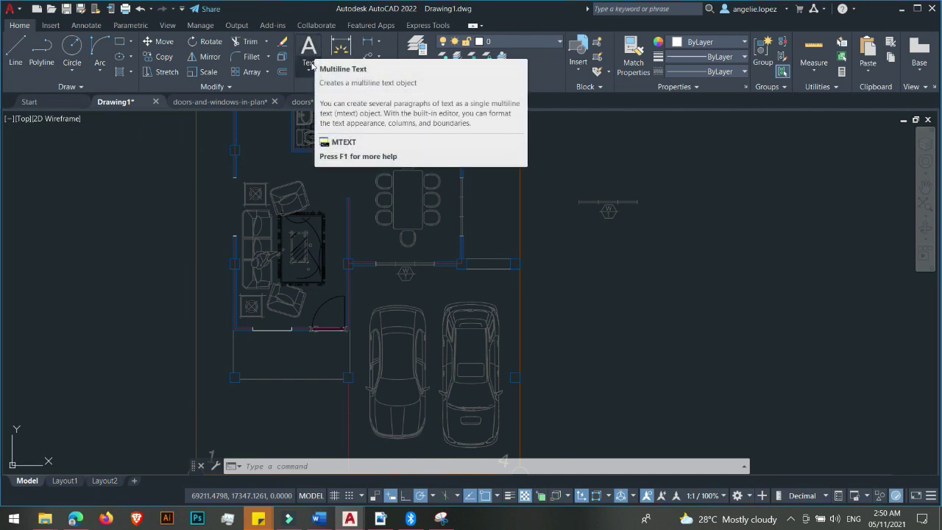
# - Create a multiline text reading LIVING AREA in the empty space beside the house, below the spare W1 window
pyautogui.click(308, 70)
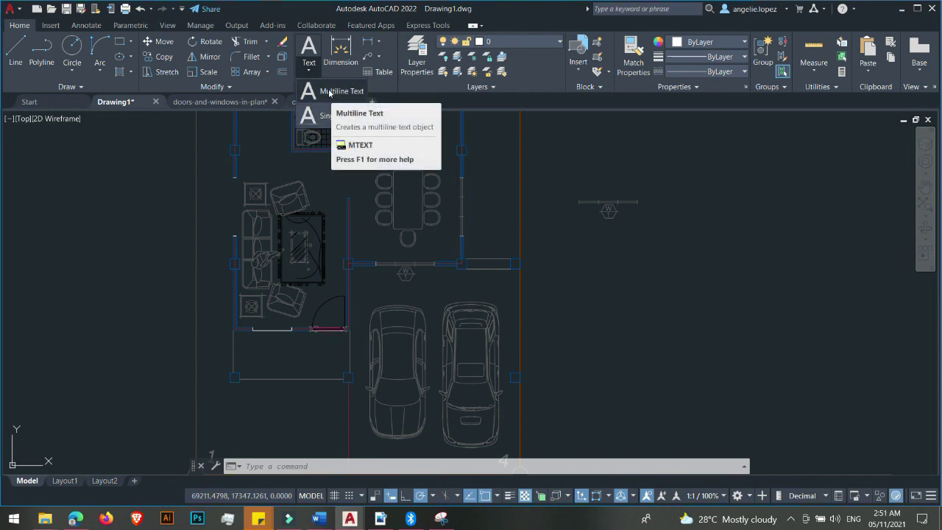
pyautogui.click(329, 92)
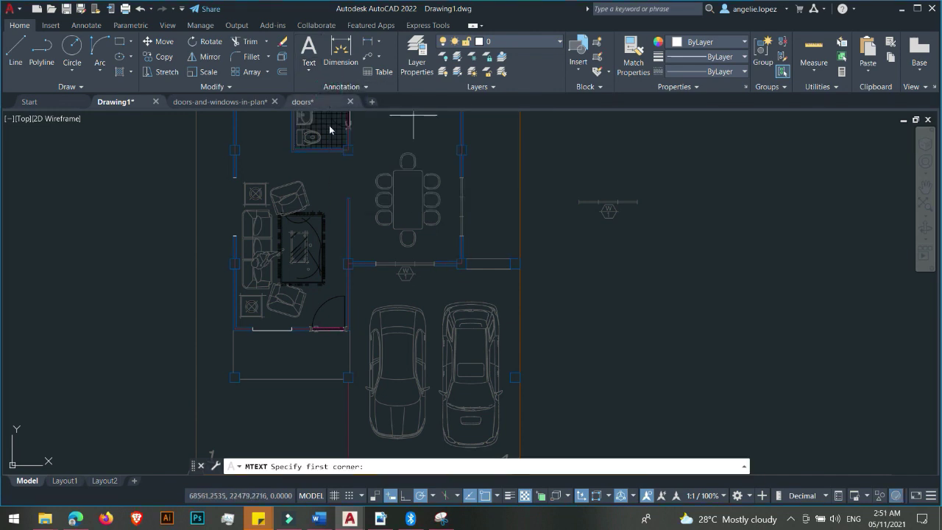
pyautogui.click(542, 228)
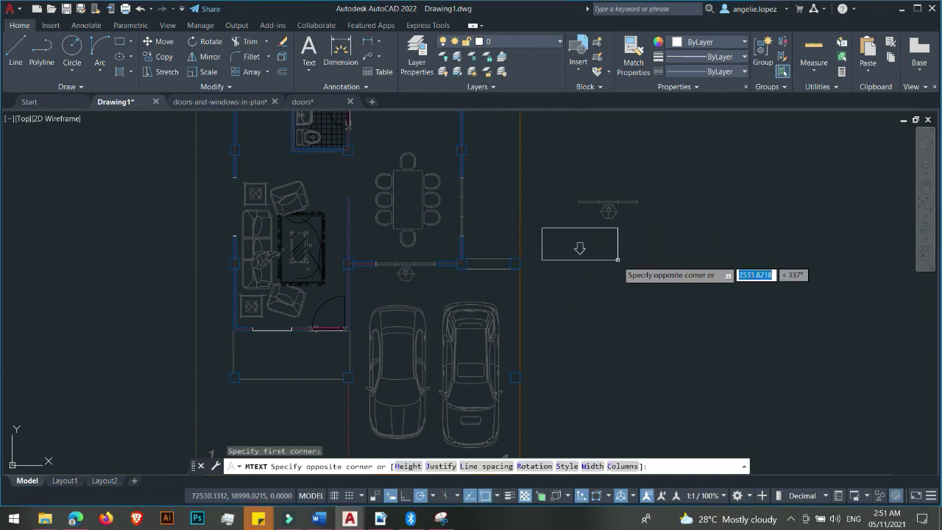
pyautogui.click(814, 289)
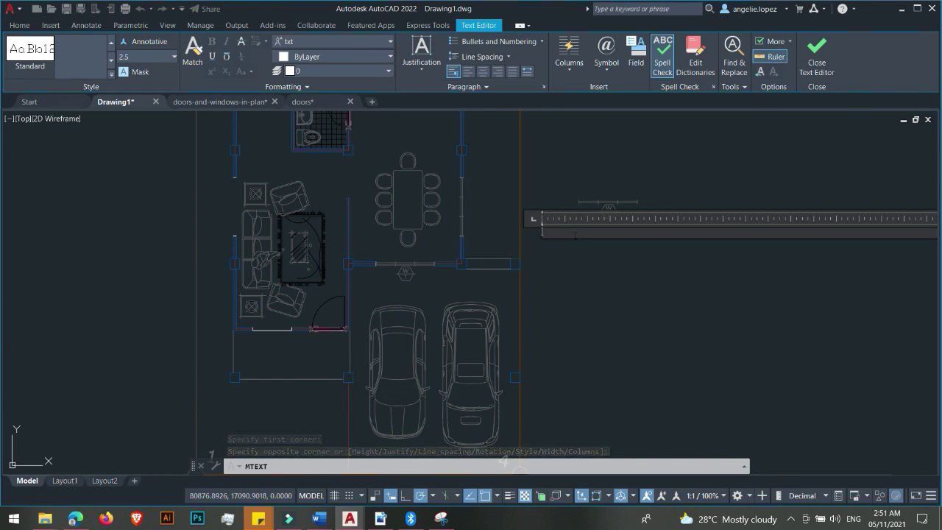
pyautogui.write('LIVING AREA')
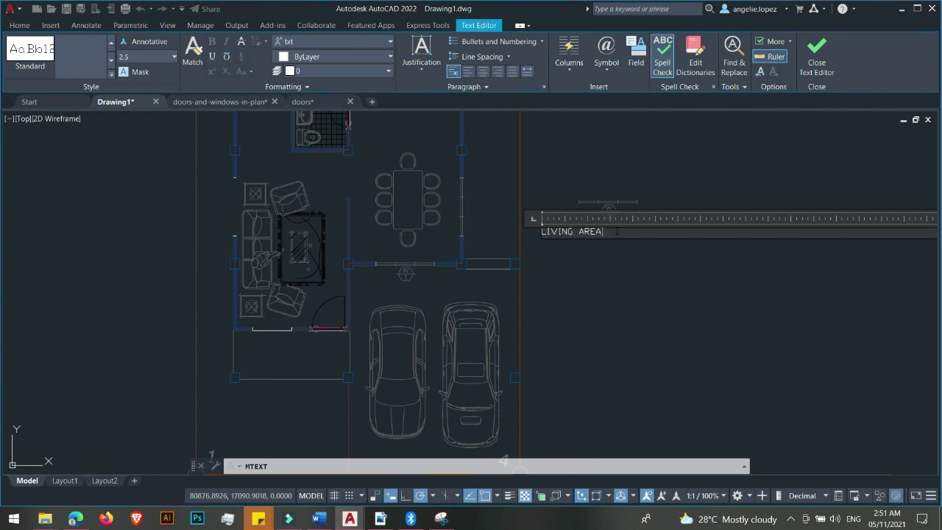
# - Format the LIVING AREA text in Verdana with a height of 300 and finish editing it
pyautogui.moveTo(618, 231); pyautogui.dragTo(537, 230)
pyautogui.click(311, 44)
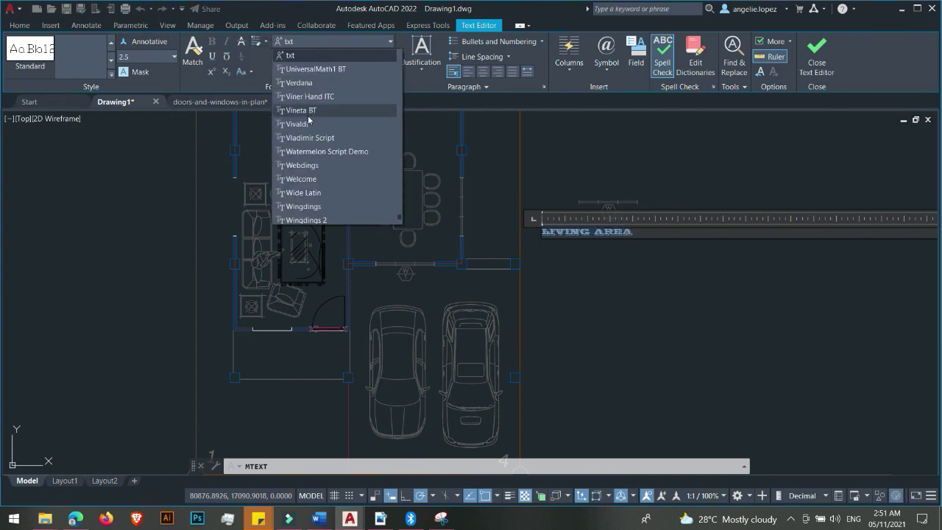
pyautogui.click(318, 83)
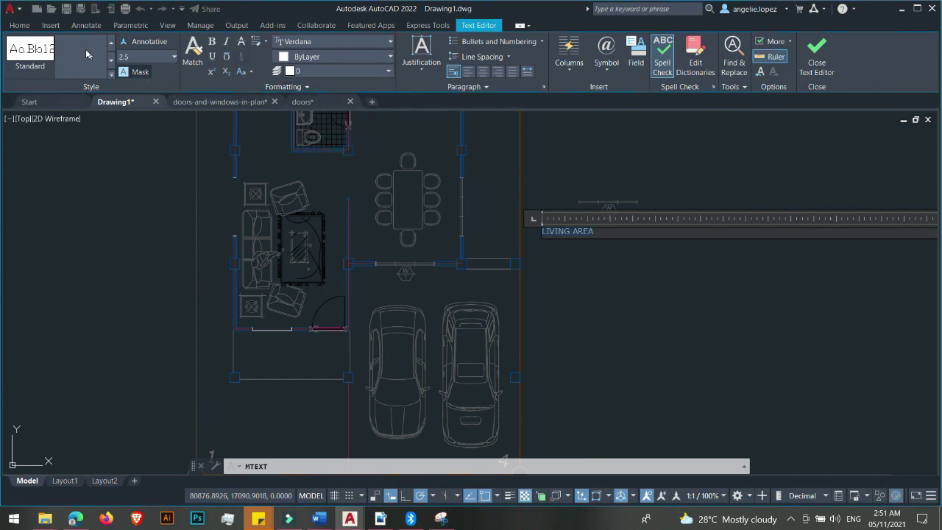
pyautogui.write('300')
pyautogui.press('Return')
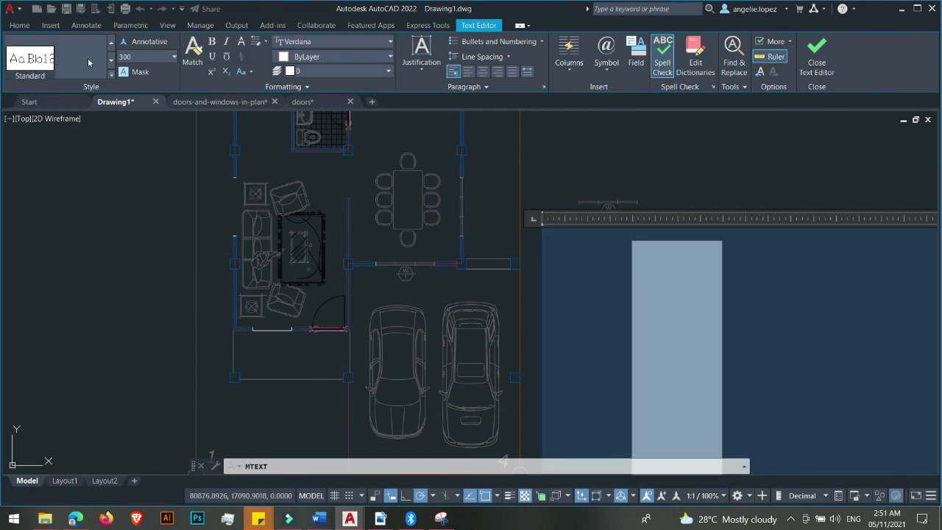
pyautogui.scroll(-5, 259, 235)
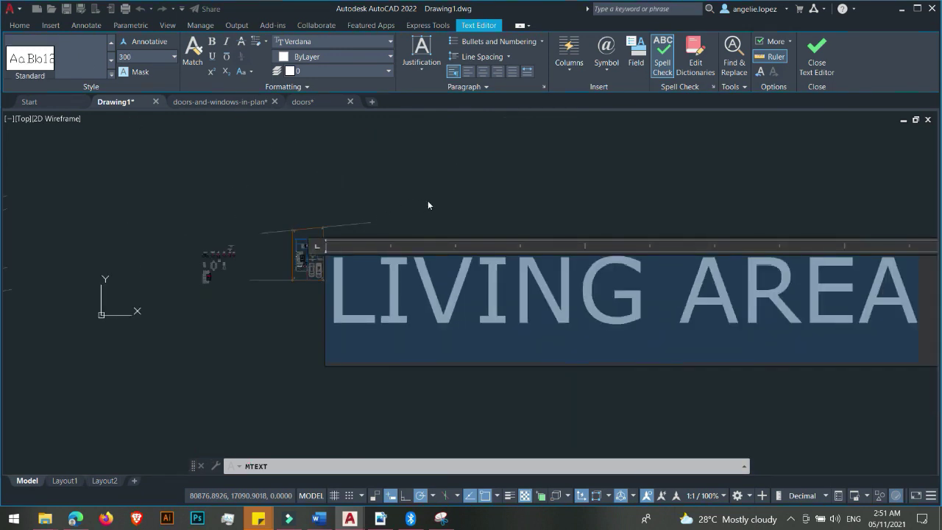
pyautogui.click(424, 183)
# - Move the LIVING AREA text from beside the house onto the sofa and carpet in the living room
pyautogui.scroll(6, 315, 244)
pyautogui.click(315, 244)
pyautogui.moveTo(315, 245); pyautogui.dragTo(579, 253, button='middle')
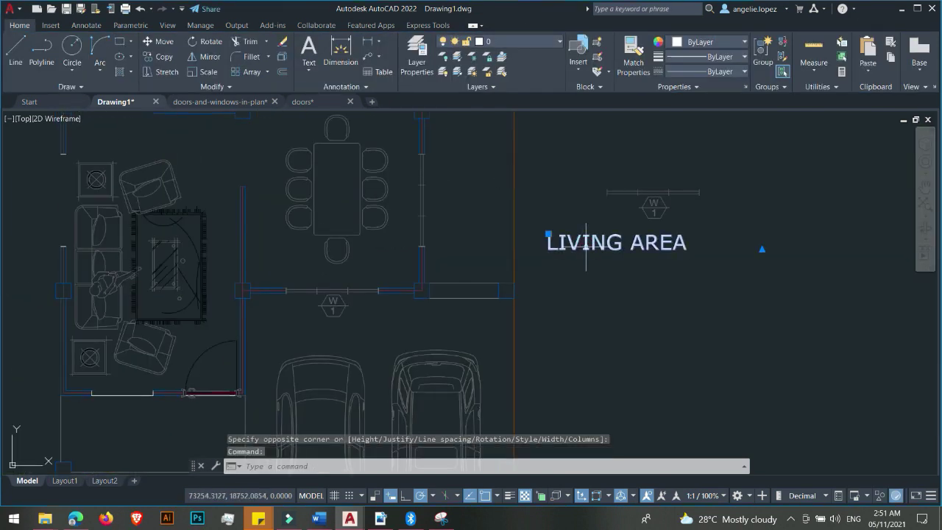
pyautogui.write('m')
pyautogui.press('Return')
pyautogui.click(599, 248)
pyautogui.moveTo(118, 270); pyautogui.dragTo(408, 284, button='middle')
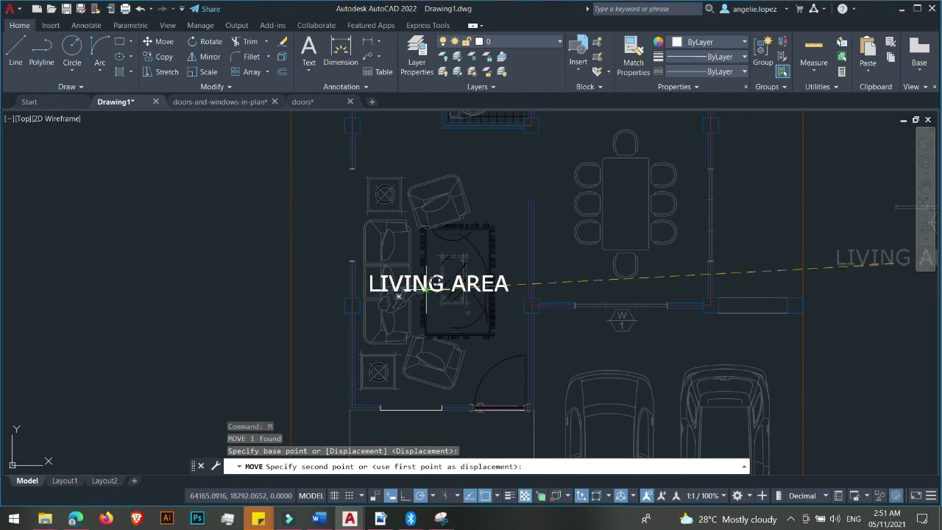
pyautogui.click(423, 287)
# - Assign the LIVING AREA text to the pt 0.30 layer and clear the selection
pyautogui.click(424, 286)
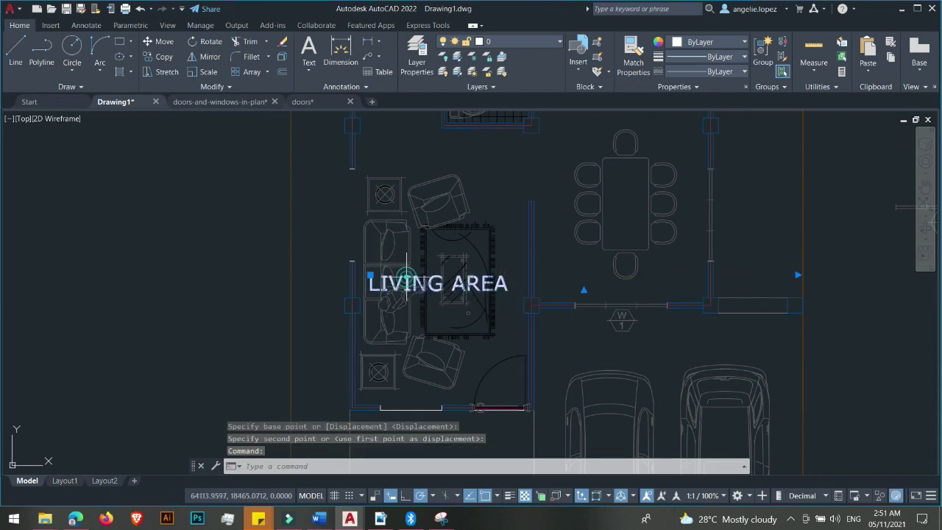
pyautogui.click(509, 44)
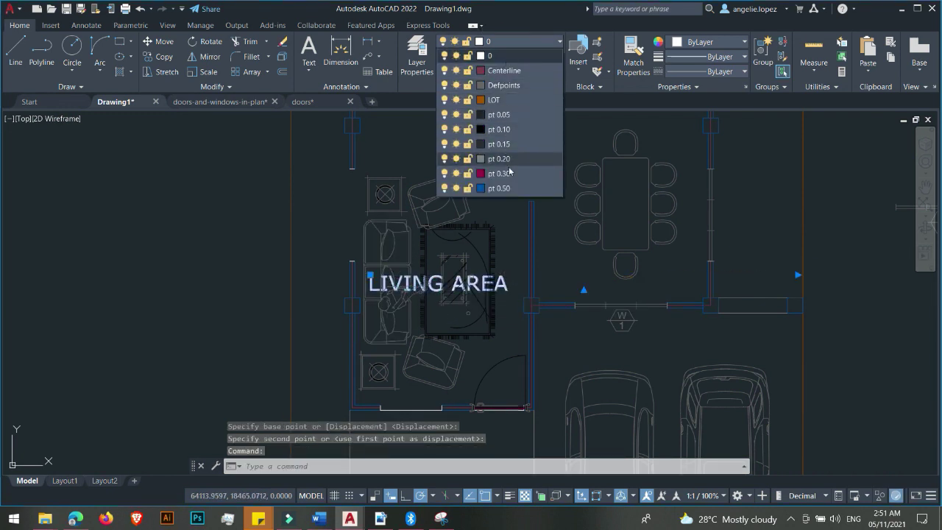
pyautogui.click(503, 159)
pyautogui.scroll(4, 500, 273)
pyautogui.press('Escape')
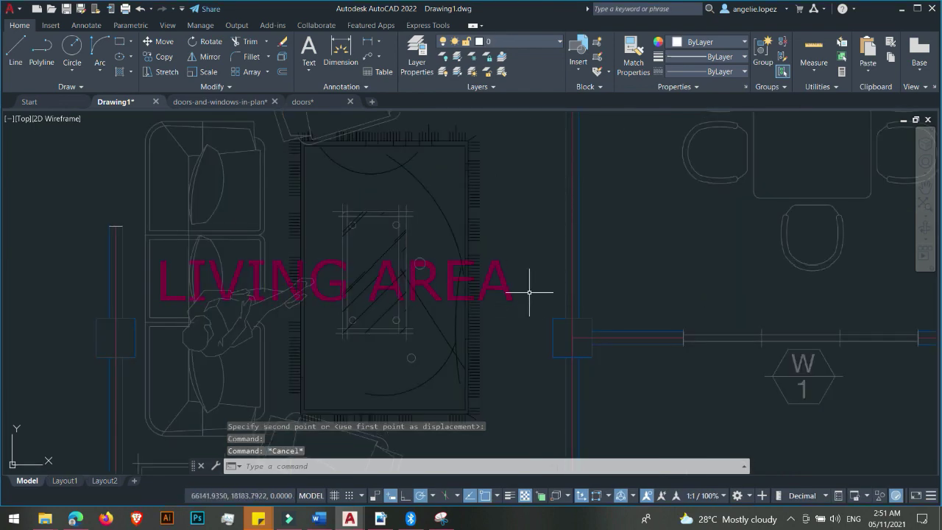
pyautogui.scroll(-2, 515, 290)
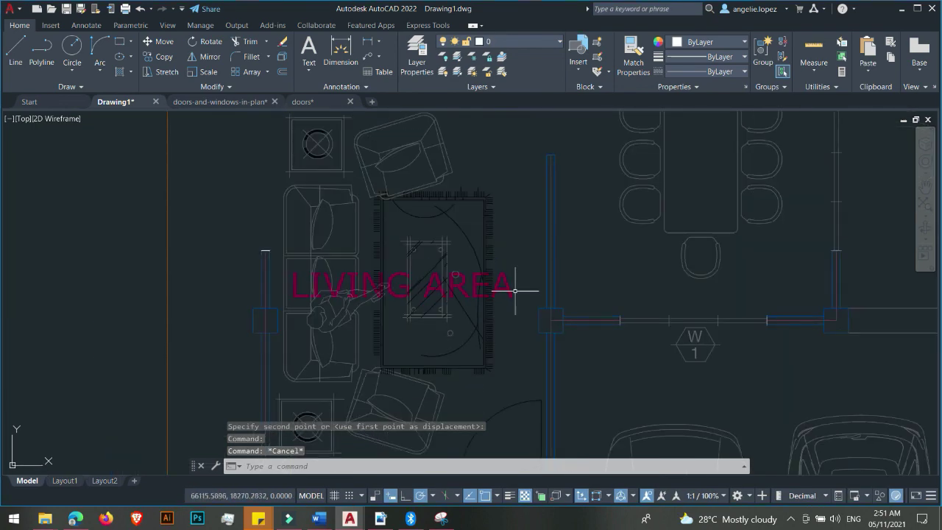
# - Bring the LIVING AREA text to the front of the draw order, above the furniture
pyautogui.click(507, 284)
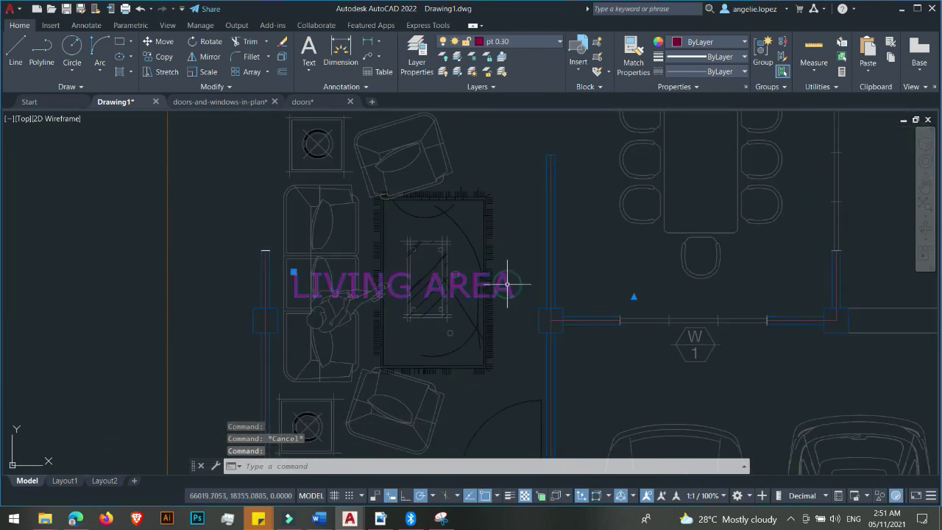
pyautogui.rightClick(507, 283)
pyautogui.moveTo(556, 351)
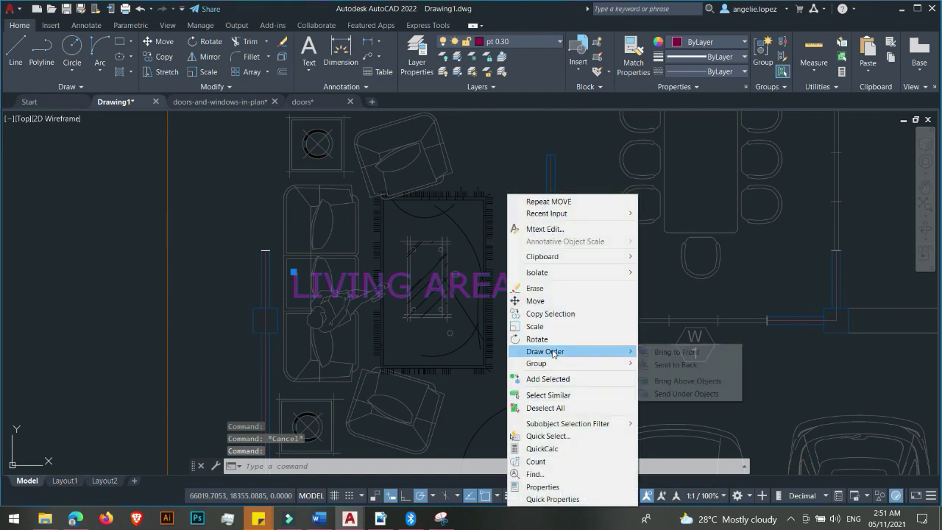
pyautogui.click(666, 352)
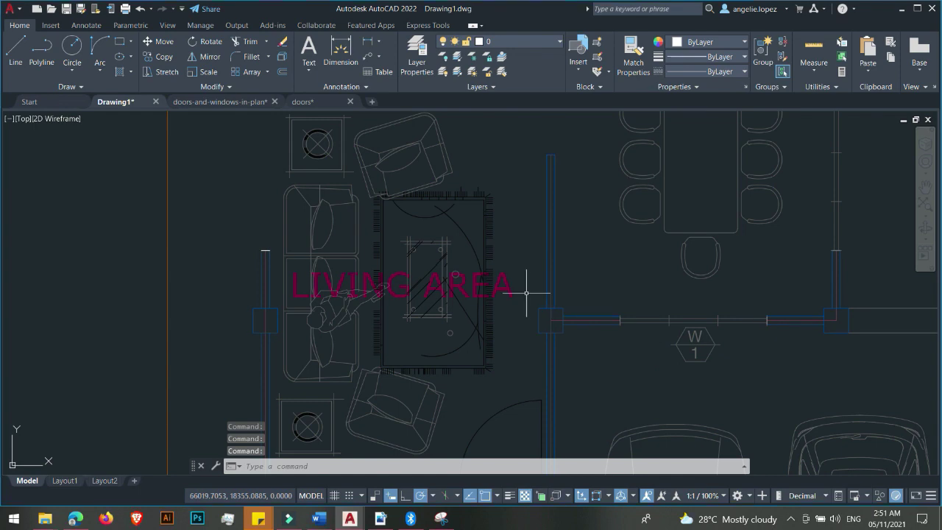
# - Copy the LIVING AREA text from the living room onto the dining table
pyautogui.scroll(-3, 526, 294)
pyautogui.moveTo(525, 295); pyautogui.dragTo(461, 313, button='middle')
pyautogui.scroll(3, 447, 305)
pyautogui.press('Escape')
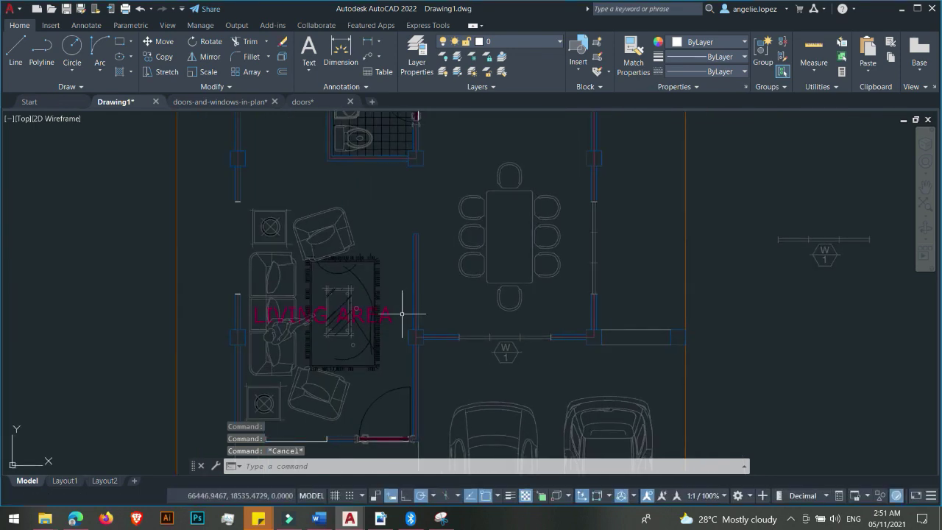
pyautogui.click(391, 315)
pyautogui.write('co')
pyautogui.press('Return')
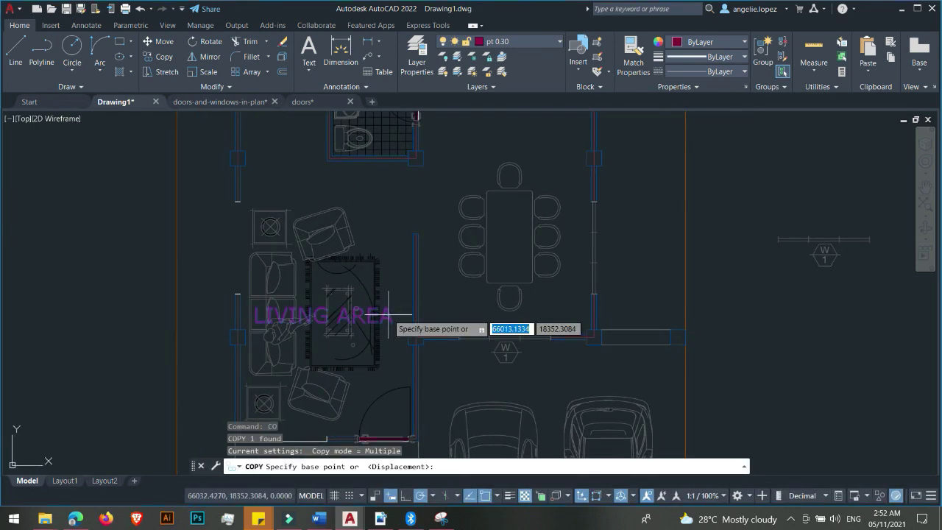
pyautogui.click(390, 315)
pyautogui.click(579, 234)
pyautogui.press('Escape')
# - Change the copied label over the dining table to DINING and narrow its text frame to fit the word
pyautogui.doubleClick(505, 233)
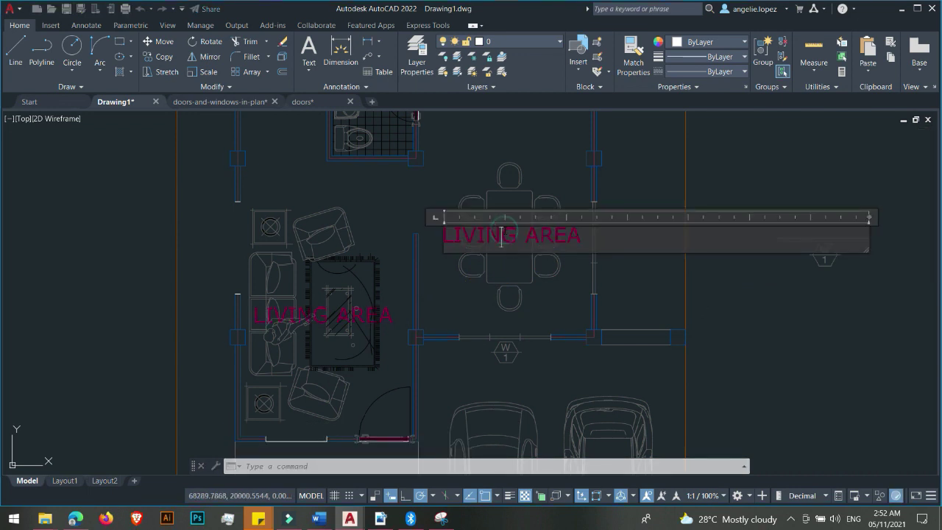
pyautogui.write('DINING')
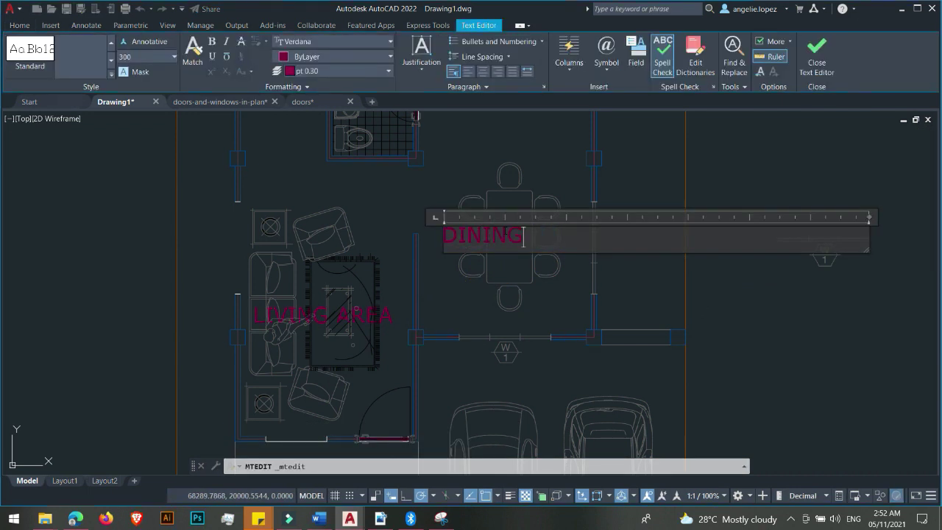
pyautogui.moveTo(868, 218); pyautogui.dragTo(530, 217)
pyautogui.click(559, 273)
# - Move the DINING text slightly so that it sits centred over the dining table
pyautogui.click(498, 233)
pyautogui.write('m')
pyautogui.press('Return')
pyautogui.click(504, 246)
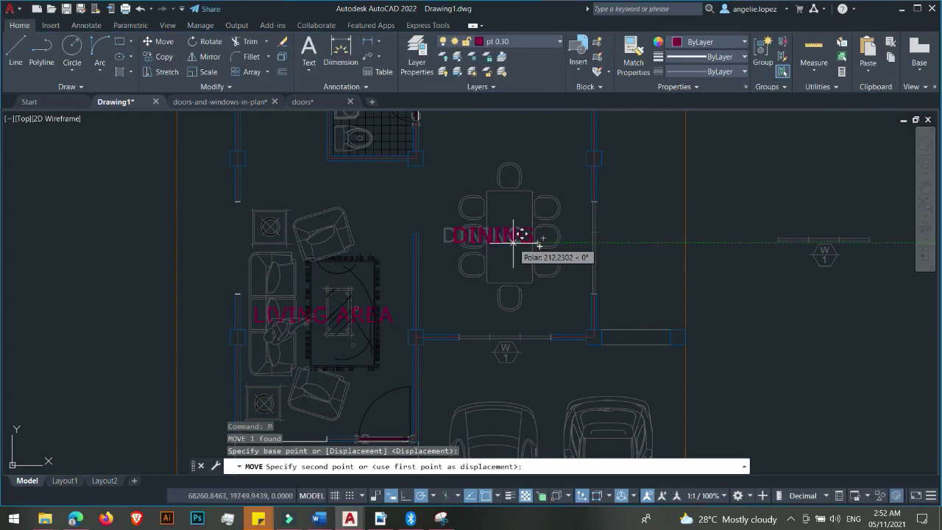
pyautogui.click(524, 247)
# - Copy the DINING text into the empty room beyond the dining table, beside the bathroom
pyautogui.write('co')
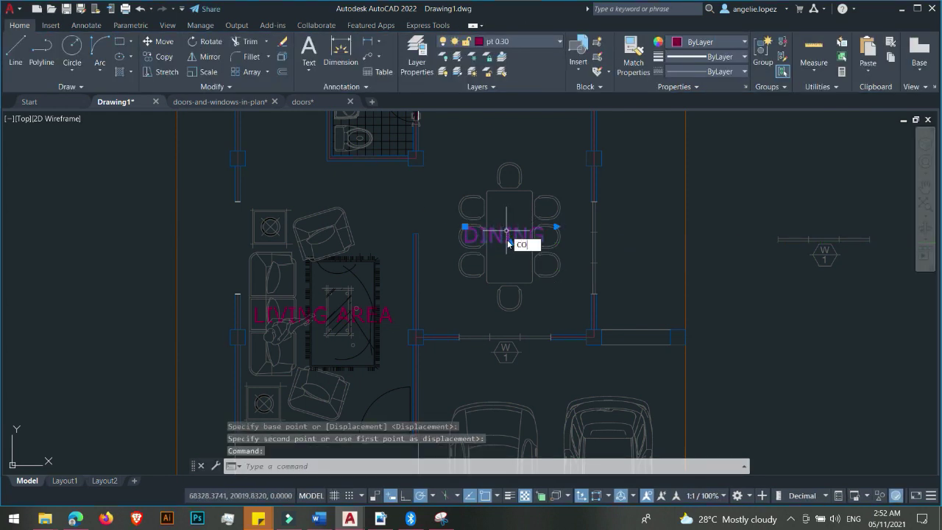
pyautogui.press('Return')
pyautogui.click(510, 244)
pyautogui.moveTo(545, 212); pyautogui.dragTo(567, 403, button='middle')
pyautogui.click(543, 263)
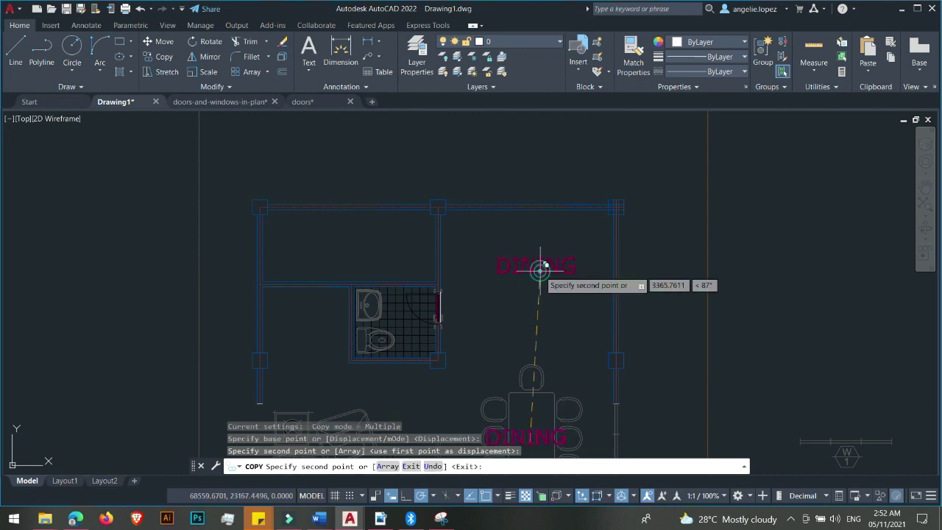
pyautogui.press('Return')
# - Change the copied label in the room beside the bathroom to KITCHEN and finish editing it
pyautogui.doubleClick(578, 267)
pyautogui.write('KITHEM')
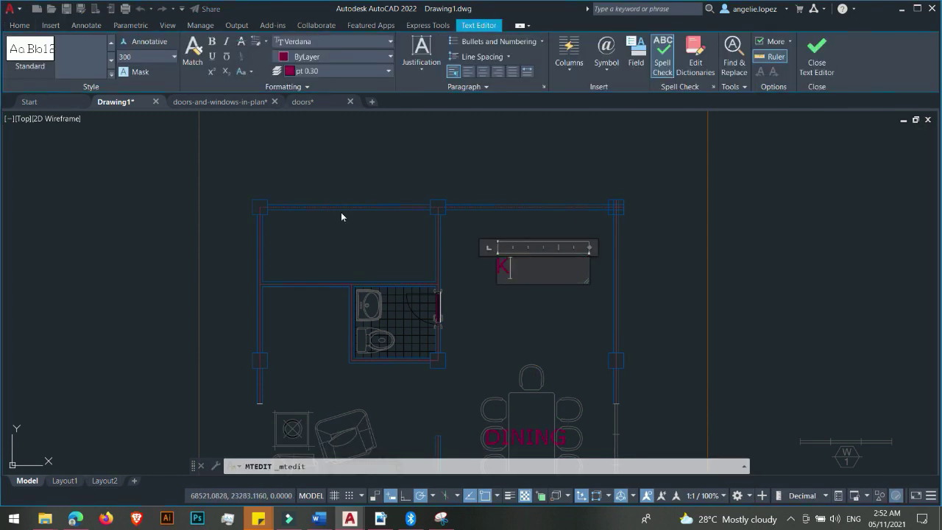
pyautogui.press('BackSpace')
pyautogui.press('BackSpace')
pyautogui.press('BackSpace')
pyautogui.write('CHEN')
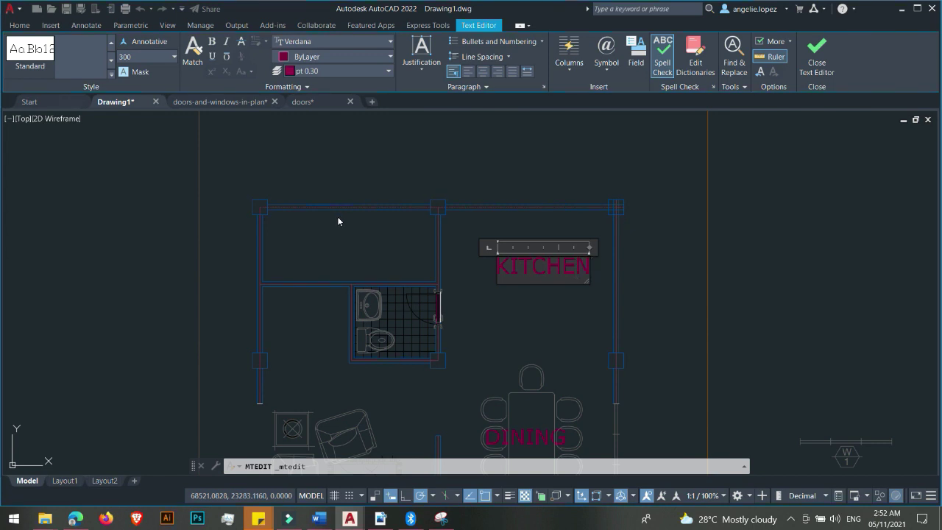
pyautogui.click(341, 214)
pyautogui.scroll(-5, 465, 275)
pyautogui.scroll(2, 490, 246)
pyautogui.scroll(2, 490, 246)
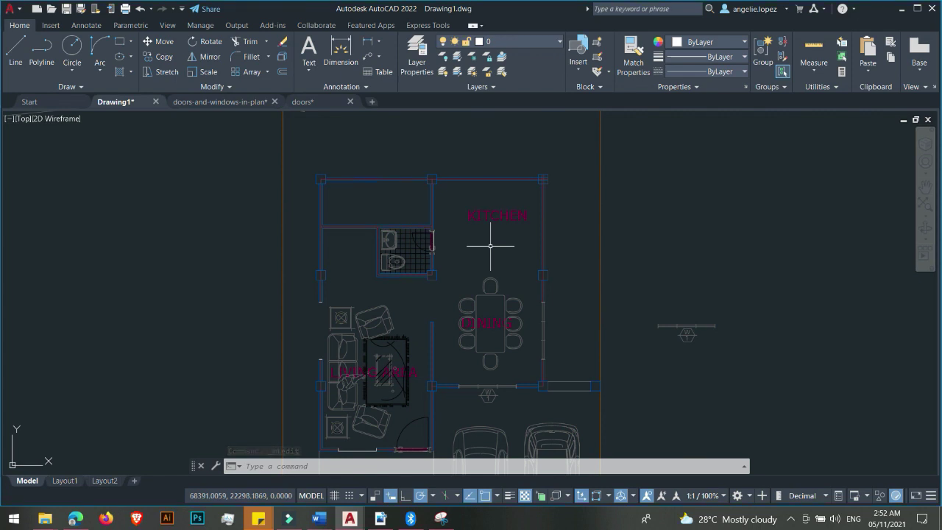
pyautogui.moveTo(487, 275); pyautogui.dragTo(494, 234, button='middle')
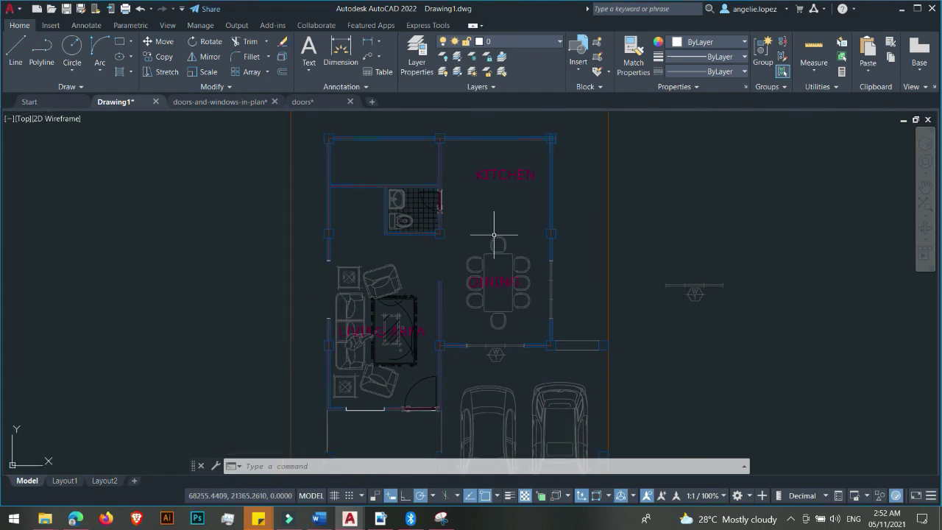
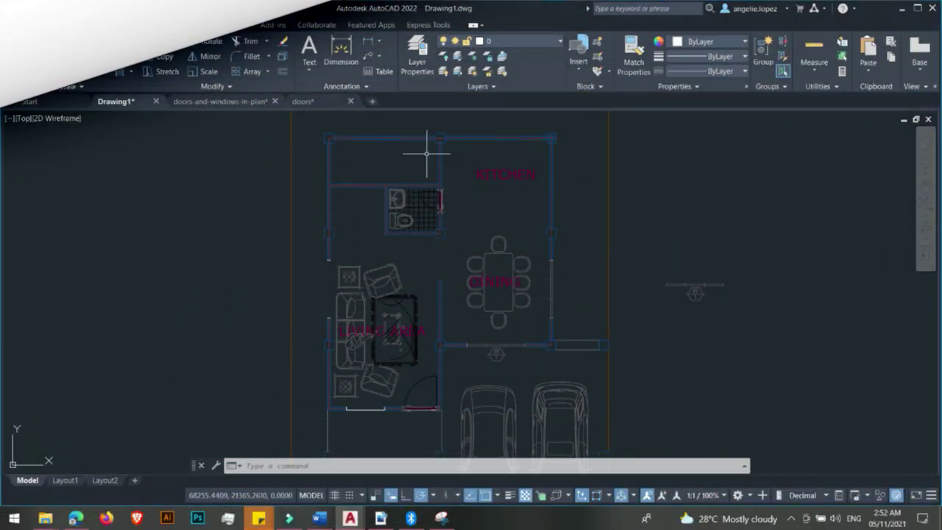
# - Switch to the FLOOR PLAN SAMPLE drawing, examine its dimensioned ground and second floor plans, and return to Drawing1
pyautogui.moveTo(364, 512)
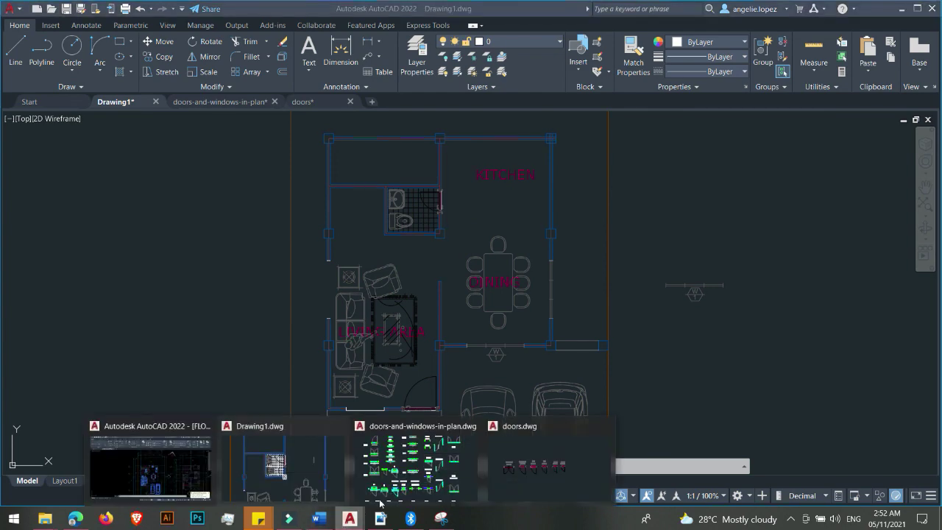
pyautogui.click(150, 465)
pyautogui.scroll(-2, 531, 246)
pyautogui.moveTo(531, 245)
pyautogui.mouseDown(button='middle')
pyautogui.moveTo(477, 223)
pyautogui.moveTo(468, 235)
pyautogui.mouseUp(button='middle')
pyautogui.press('Escape')
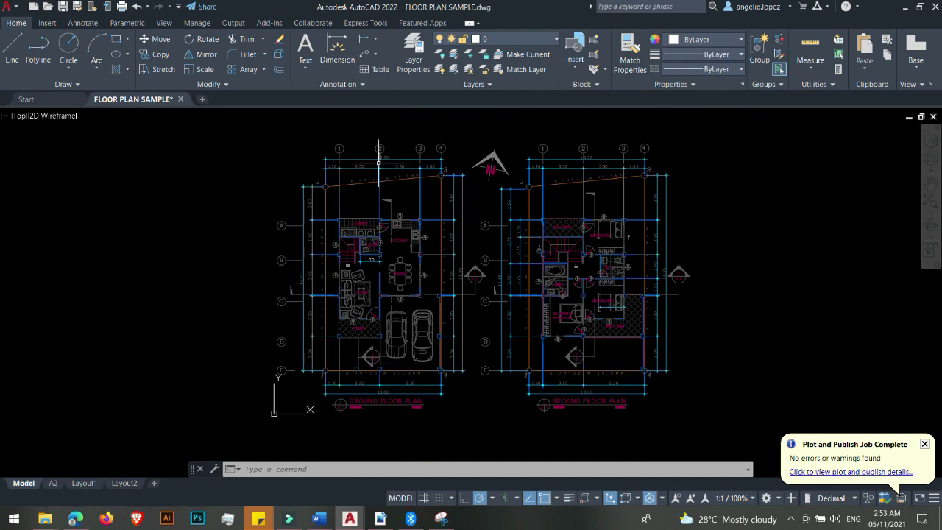
pyautogui.scroll(4, 379, 158)
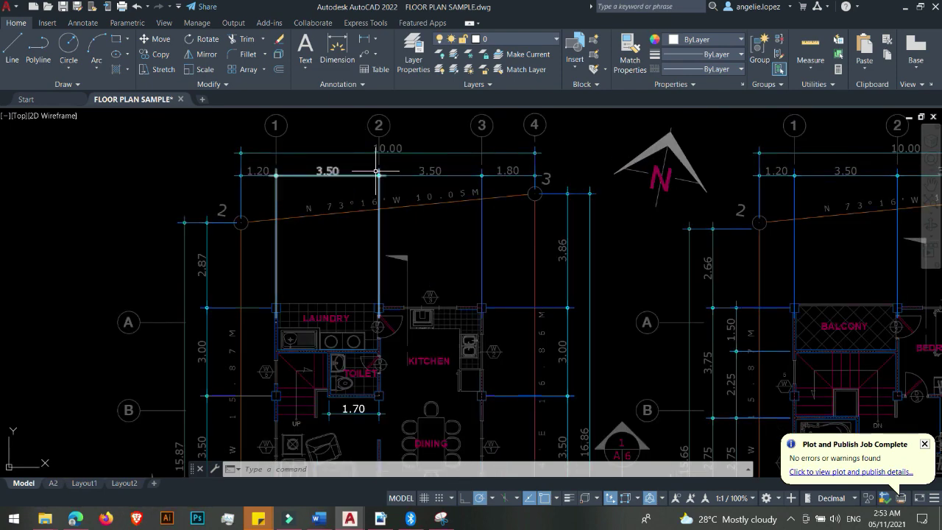
pyautogui.scroll(-4, 376, 171)
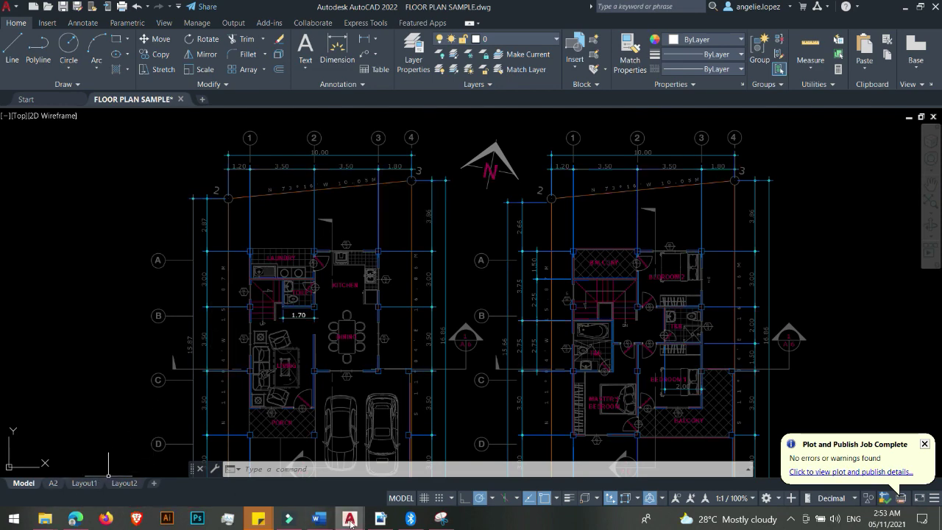
pyautogui.moveTo(346, 521)
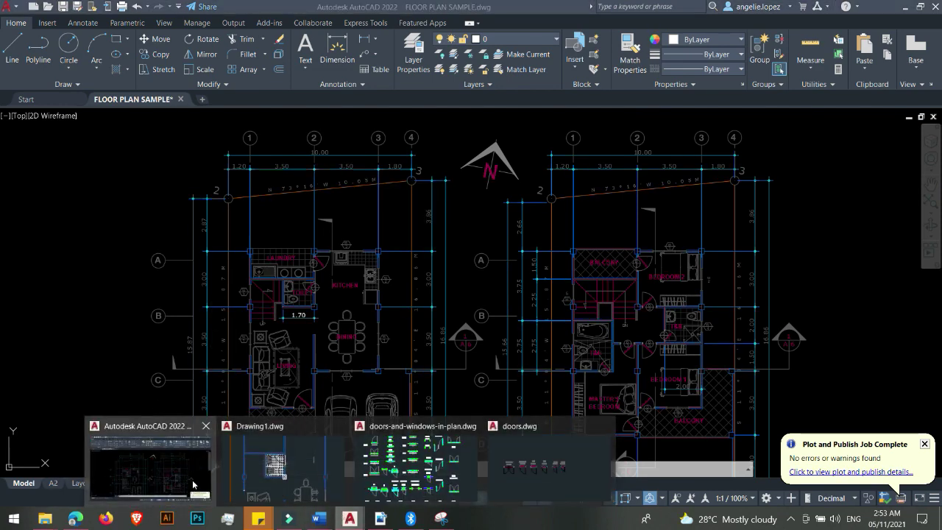
pyautogui.click(305, 484)
pyautogui.scroll(2, 426, 196)
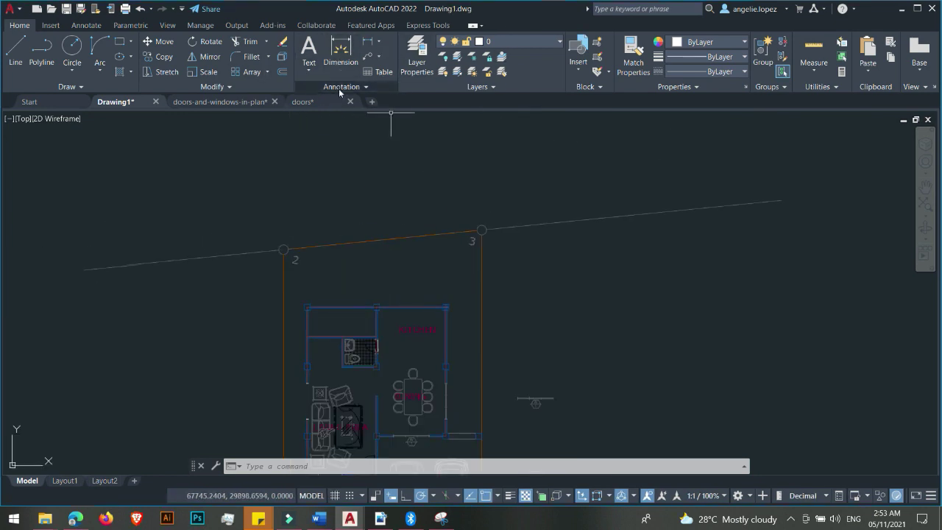
# - Add a linear dimension between the corner and middle columns of the house's rear wall, placed beyond the lot line between points 2 and 3, and inspect its text
pyautogui.click(379, 42)
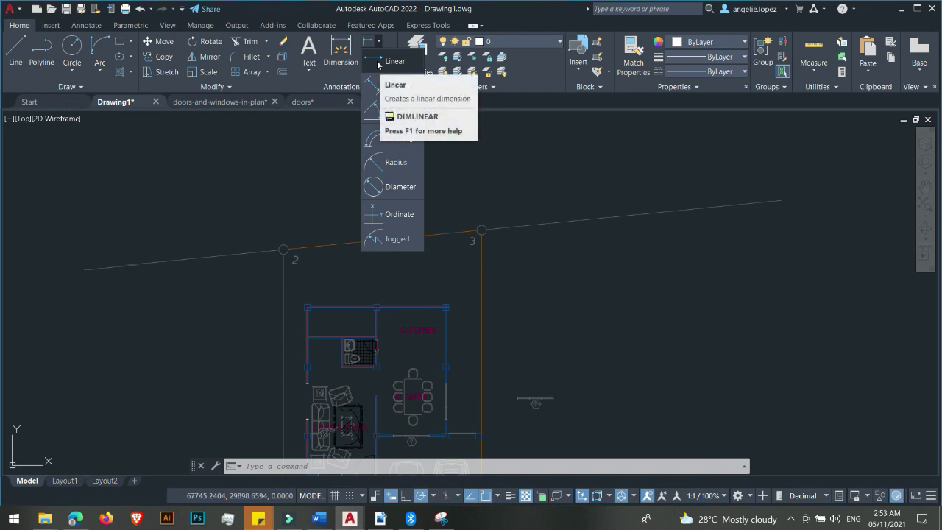
pyautogui.click(378, 64)
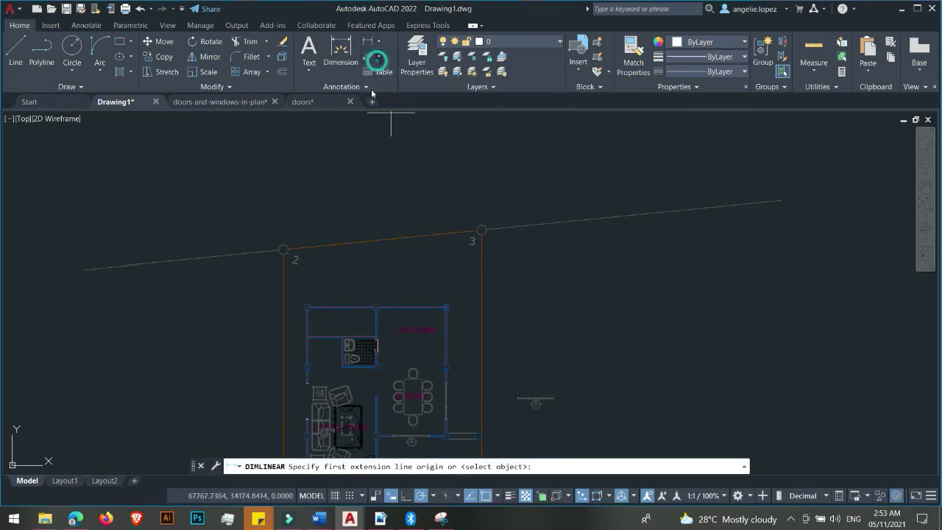
pyautogui.scroll(3, 322, 311)
pyautogui.scroll(2, 323, 310)
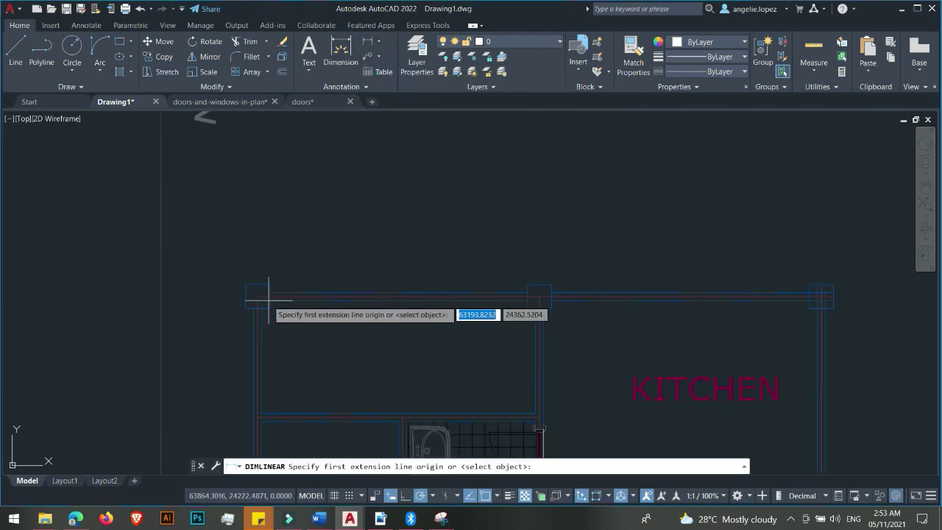
pyautogui.click(258, 297)
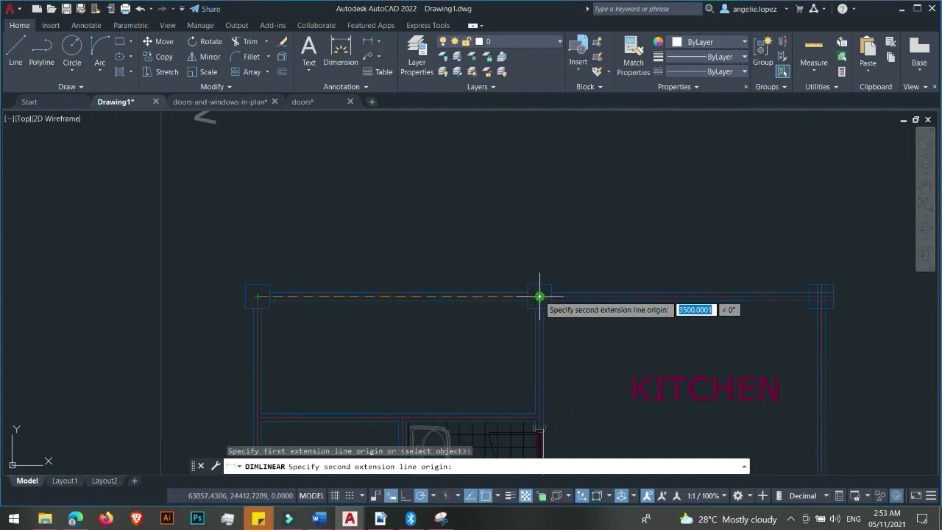
pyautogui.click(540, 296)
pyautogui.scroll(-5, 498, 298)
pyautogui.click(499, 197)
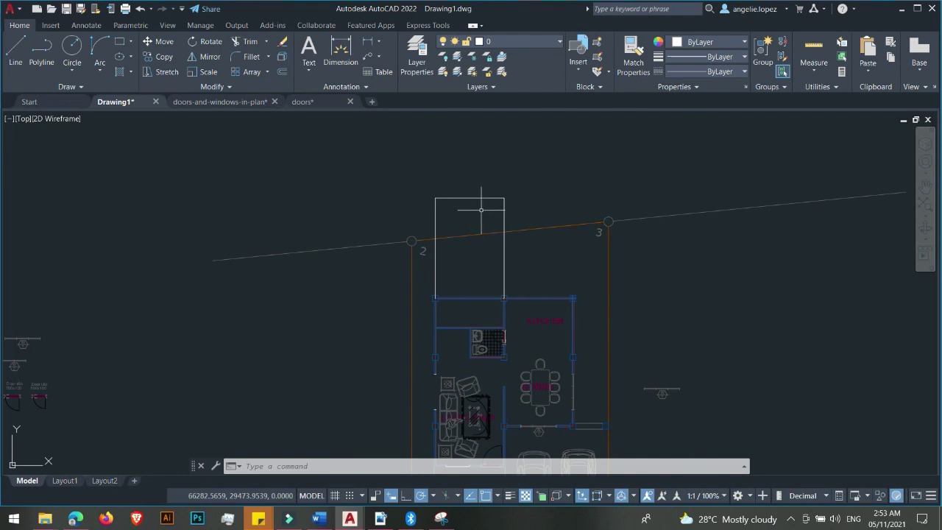
pyautogui.scroll(10, 474, 199)
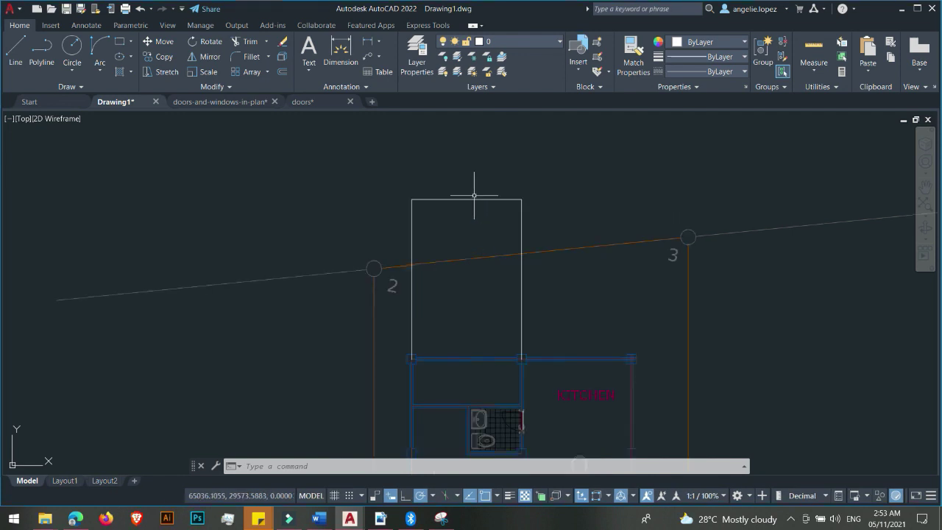
pyautogui.scroll(5, 455, 194)
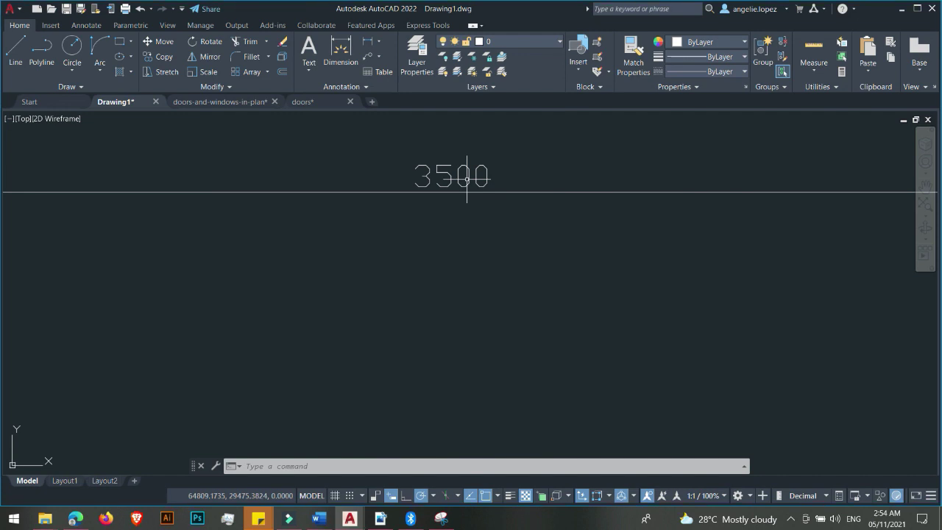
pyautogui.scroll(-10, 467, 179)
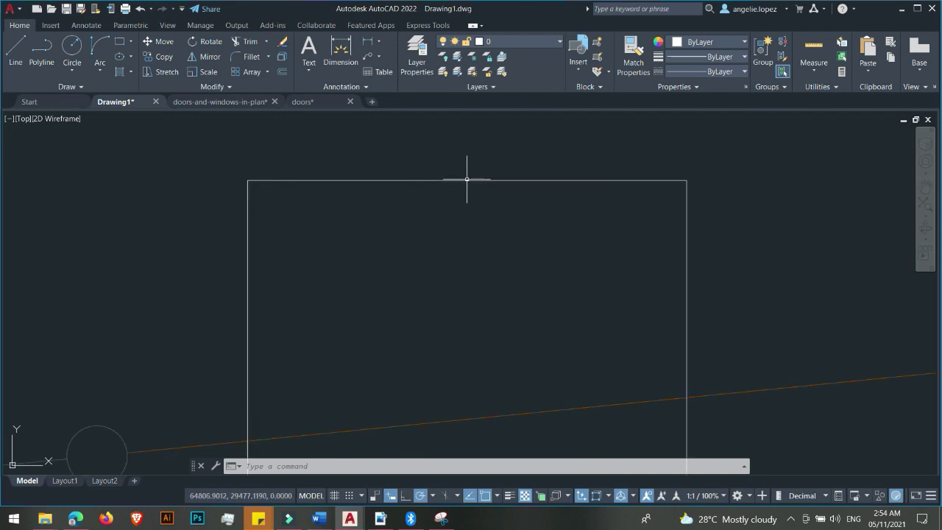
# - Delete the linear dimension placed between the corner and middle columns of the house's rear wall
pyautogui.scroll(-3, 466, 179)
pyautogui.click(467, 185)
pyautogui.click(463, 169)
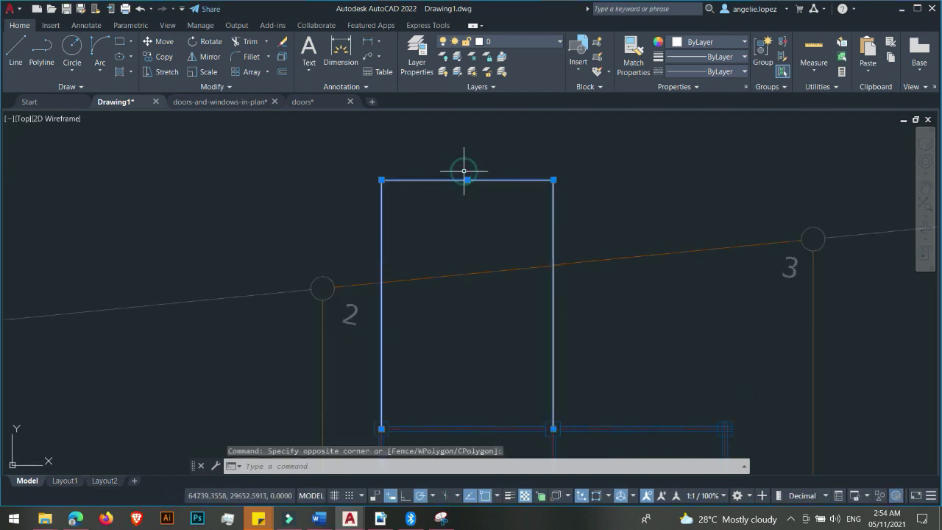
pyautogui.press('Delete')
pyautogui.scroll(-2, 464, 170)
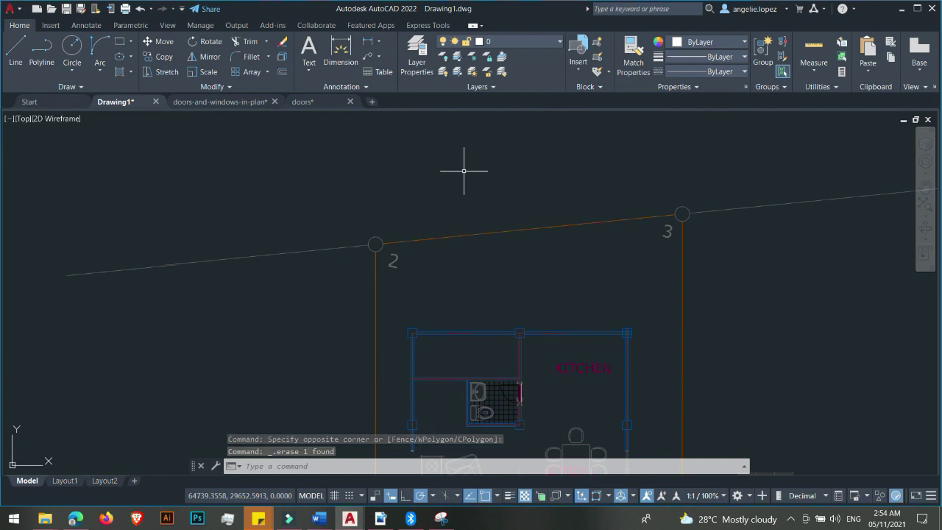
pyautogui.scroll(-4, 453, 172)
pyautogui.scroll(3, 427, 169)
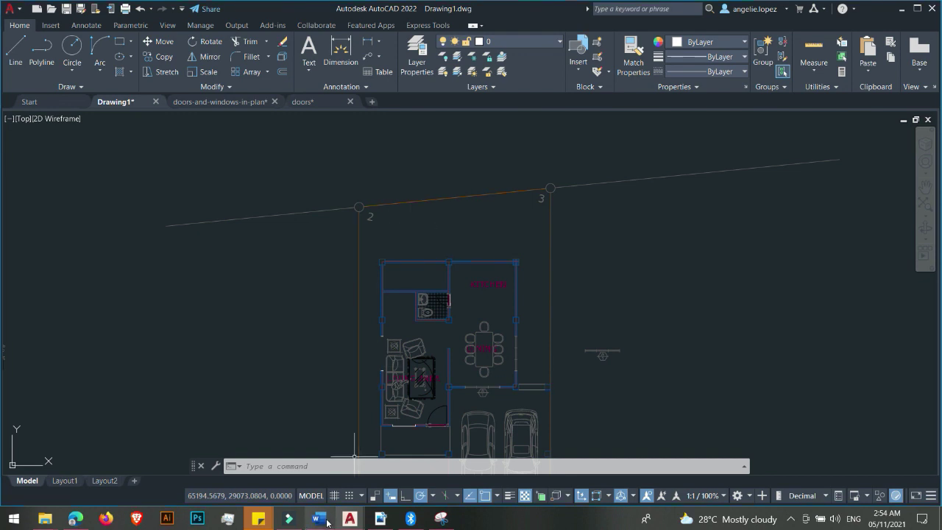
# - Copy the overall lot-width dimension of the ground floor plan from FLOOR PLAN SAMPLE and paste it into empty space in Drawing1
pyautogui.moveTo(344, 521)
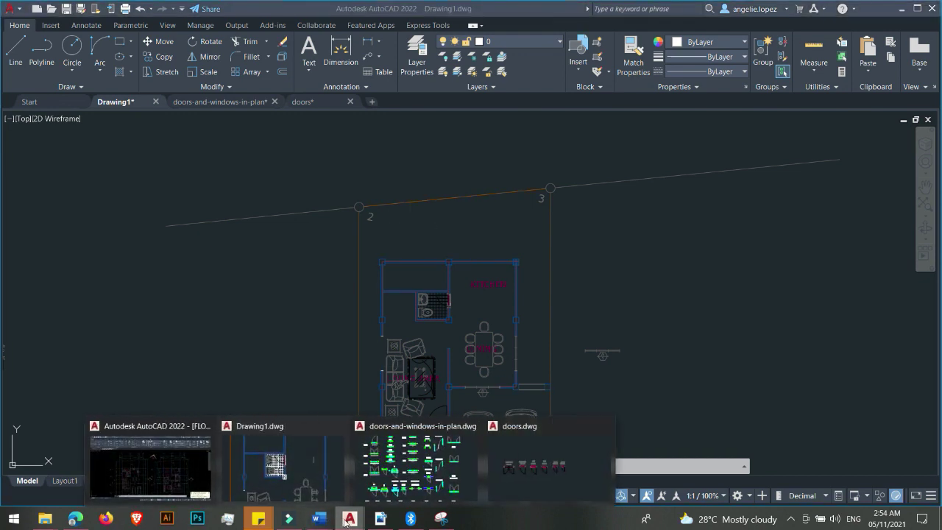
pyautogui.click(324, 477)
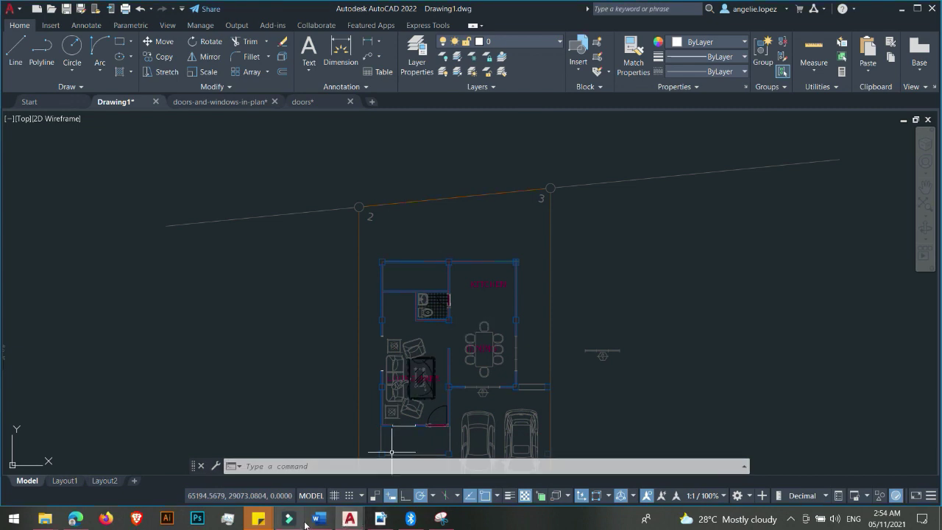
pyautogui.click(350, 518)
pyautogui.click(150, 466)
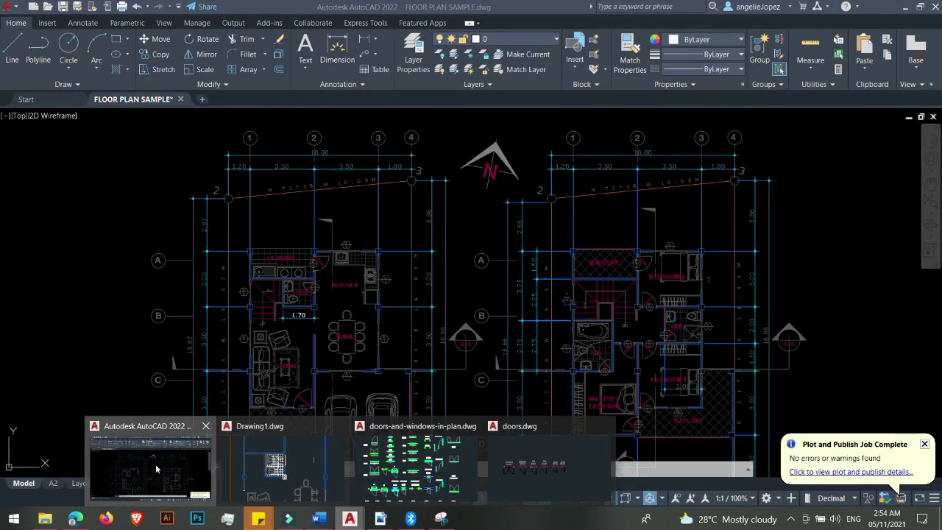
pyautogui.click(294, 139)
pyautogui.click(289, 146)
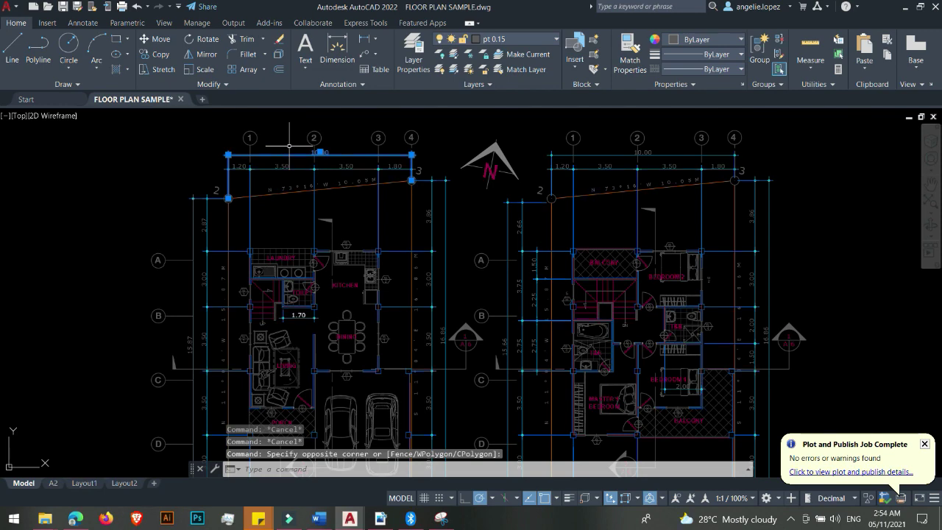
pyautogui.click(349, 519)
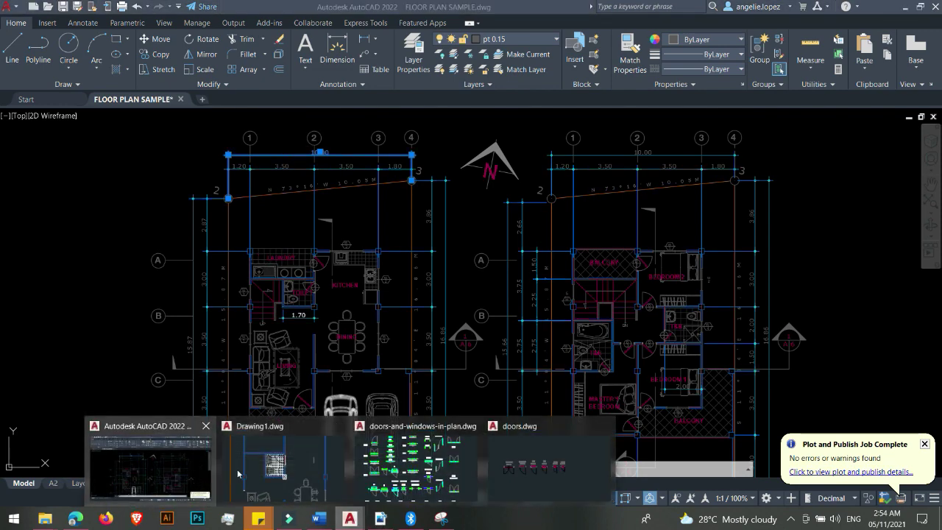
pyautogui.click(238, 473)
pyautogui.scroll(-3, 564, 269)
pyautogui.hotkey('ctrl', 'v')
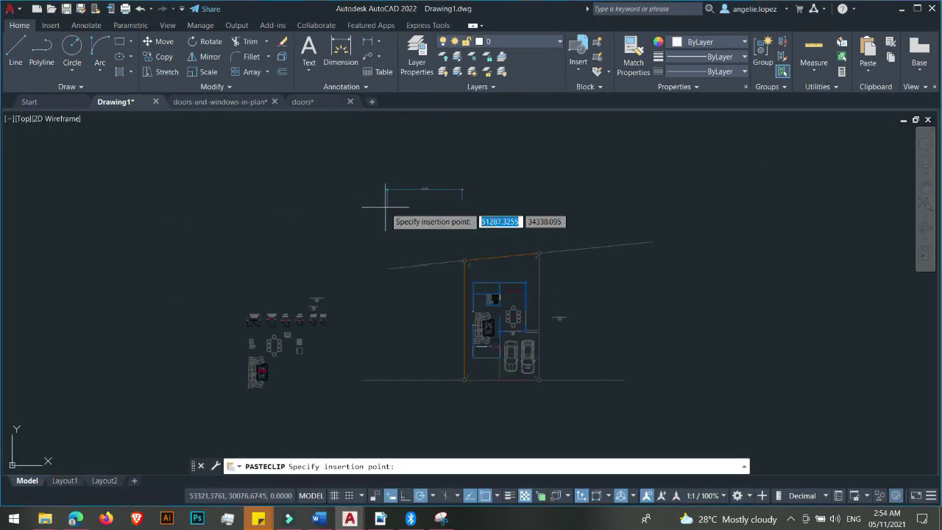
pyautogui.click(385, 207)
# - Delete the pasted overall dimension from the empty space beyond the lot
pyautogui.scroll(4, 400, 190)
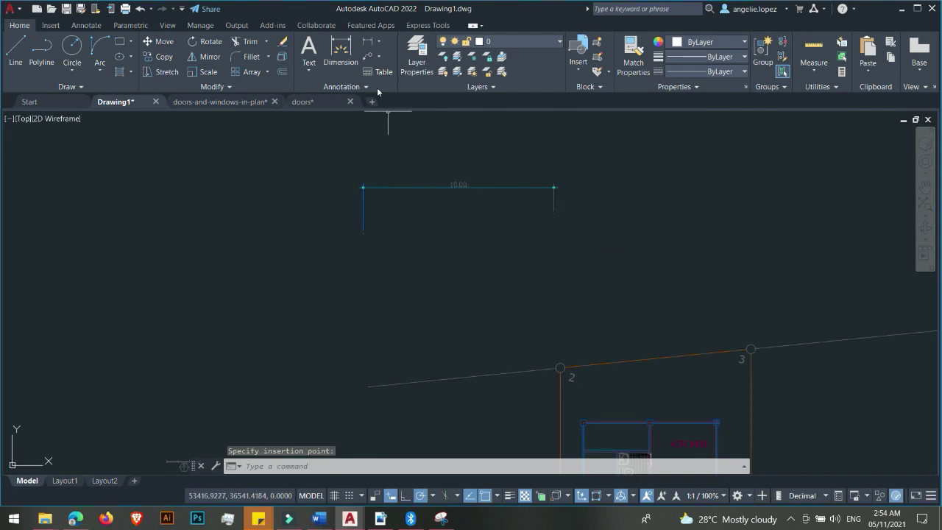
pyautogui.scroll(-1, 421, 252)
pyautogui.scroll(1, 473, 221)
pyautogui.press('Escape')
pyautogui.click(473, 221)
pyautogui.click(400, 154)
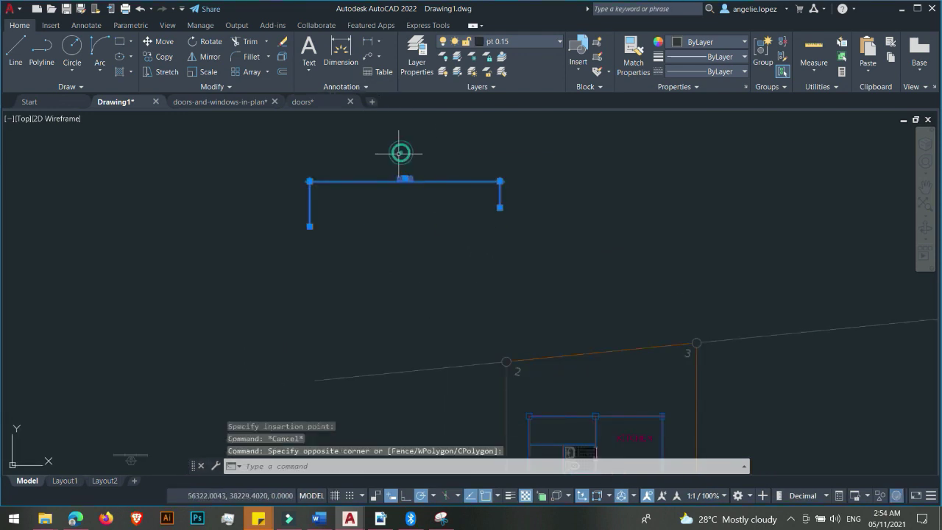
pyautogui.scroll(-2, 401, 153)
pyautogui.press('Delete')
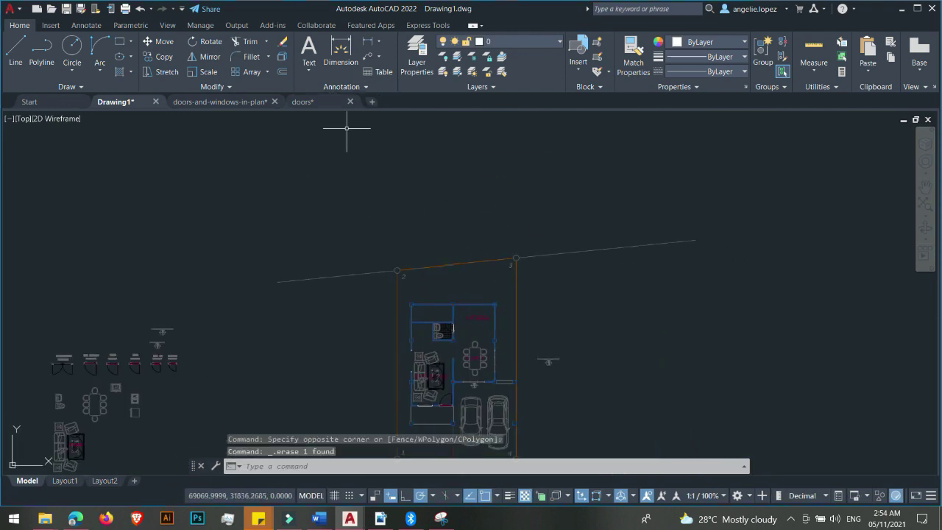
# - Make FLRP.PLN the current dimension style and close the style manager
pyautogui.click(364, 89)
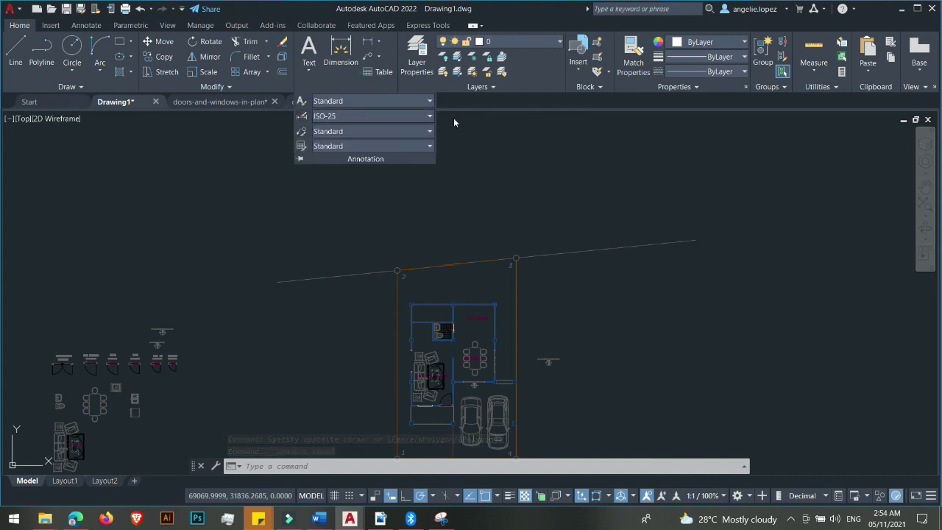
pyautogui.click(304, 117)
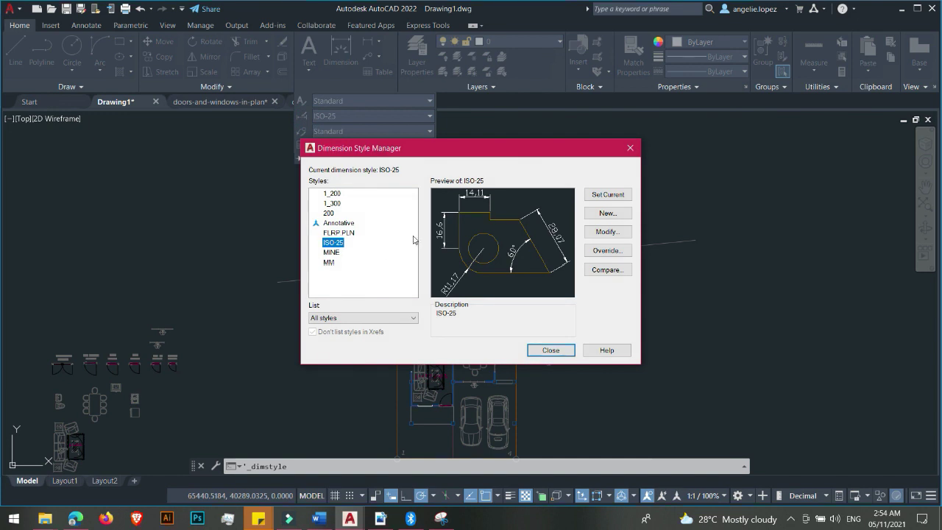
pyautogui.click(347, 233)
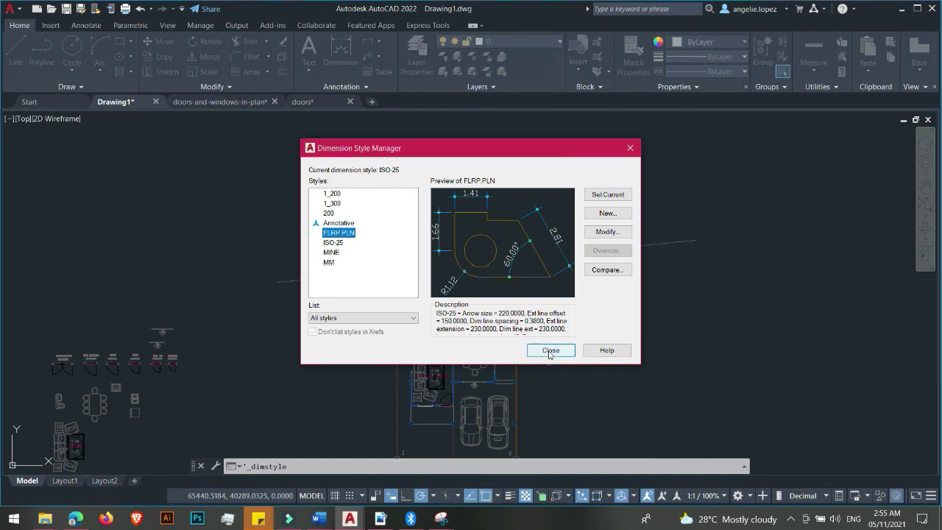
pyautogui.click(608, 194)
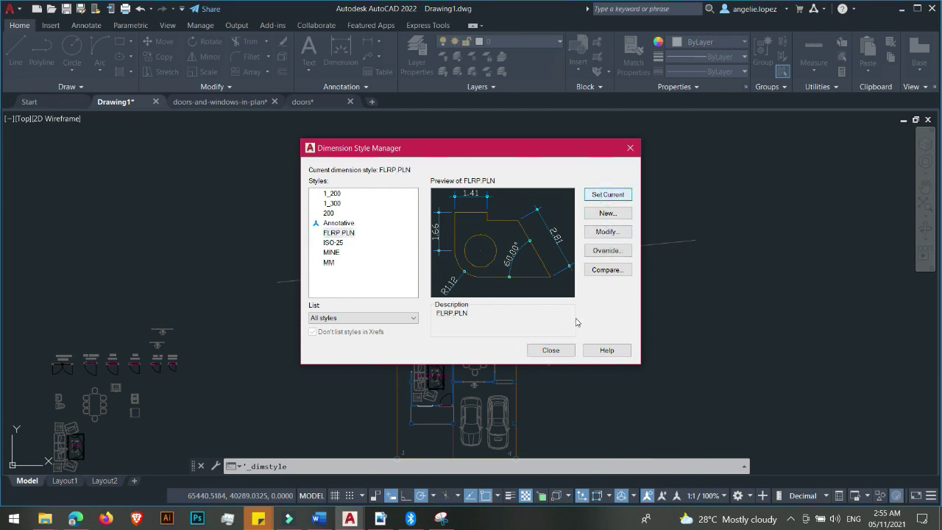
pyautogui.click(550, 350)
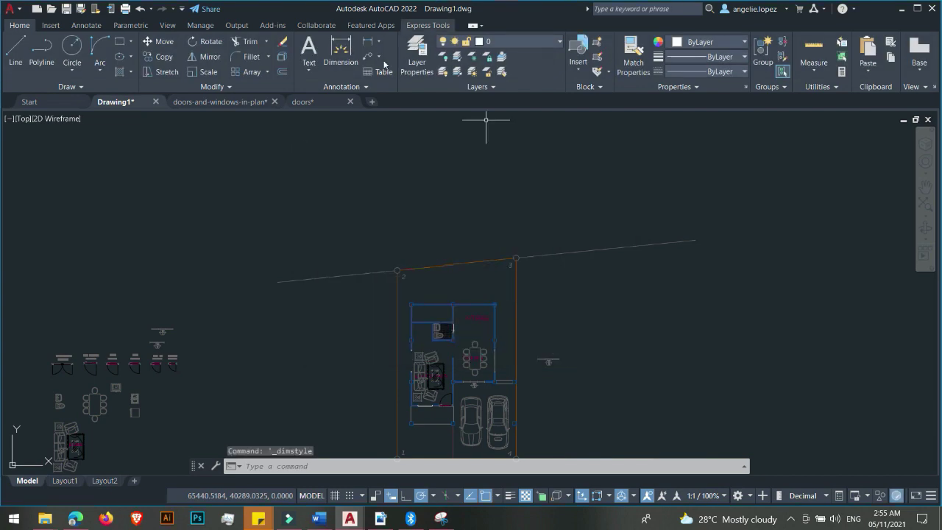
# - Add a linear dimension between the corner and middle columns of the rear wall, placed beyond the lot line between points 2 and 3
pyautogui.click(369, 44)
pyautogui.scroll(5, 420, 295)
pyautogui.click(379, 292)
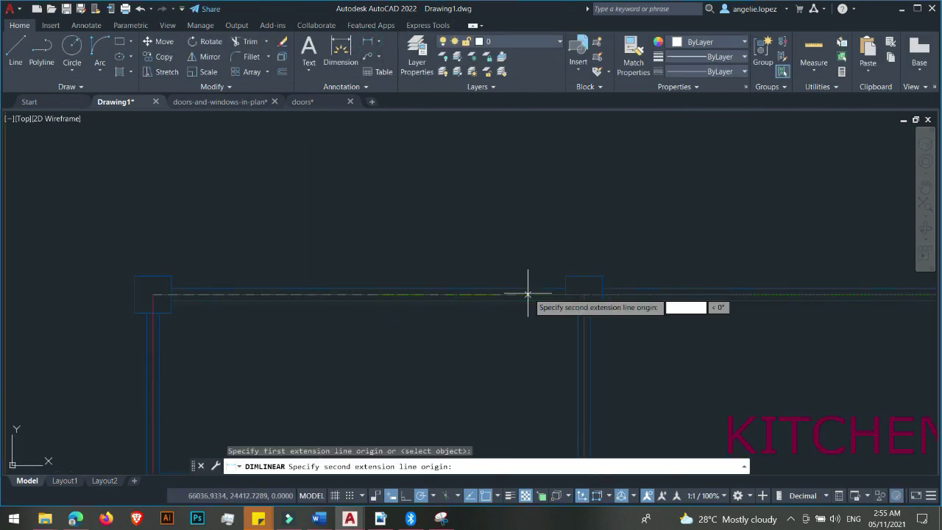
pyautogui.click(583, 292)
pyautogui.scroll(-6, 540, 184)
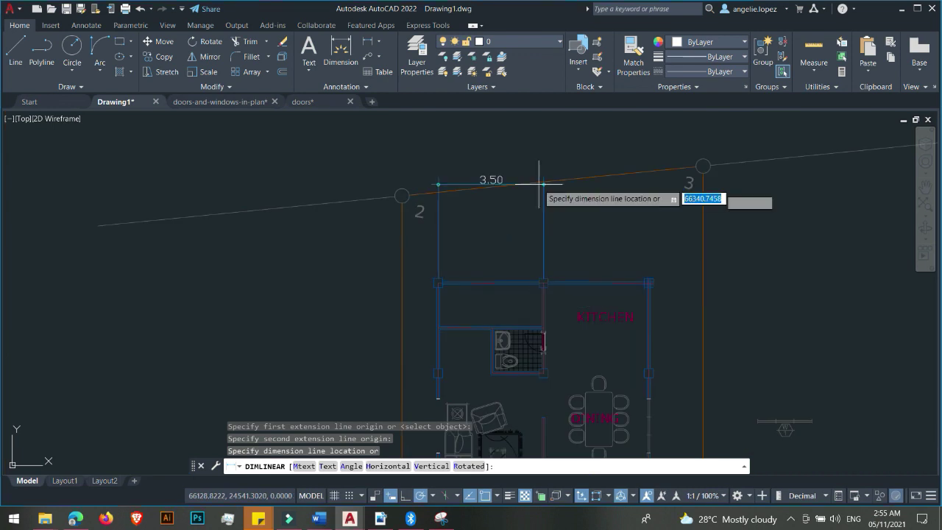
pyautogui.click(541, 142)
pyautogui.moveTo(490, 192); pyautogui.dragTo(448, 232, button='middle')
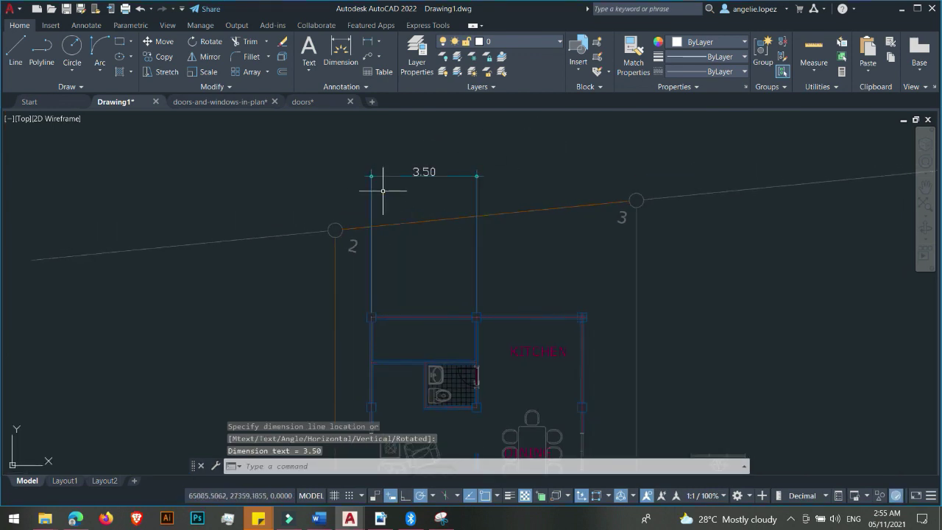
# - Add a linear dimension between the middle column and the kitchen's corner column on the rear wall, in line with the neighbouring dimension
pyautogui.scroll(2, 484, 322)
pyautogui.press('Return')
pyautogui.click(466, 314)
pyautogui.scroll(4, 639, 316)
pyautogui.scroll(2, 633, 310)
pyautogui.click(614, 288)
pyautogui.scroll(-5, 589, 309)
pyautogui.scroll(3, 545, 221)
pyautogui.scroll(4, 437, 174)
pyautogui.click(368, 177)
pyautogui.scroll(-6, 491, 197)
# - Add a vertical linear dimension between the first two columns of the living-side wall, placed outside the lot line below point 2
pyautogui.moveTo(270, 386); pyautogui.dragTo(395, 248, button='middle')
pyautogui.scroll(3, 448, 268)
pyautogui.press('Return')
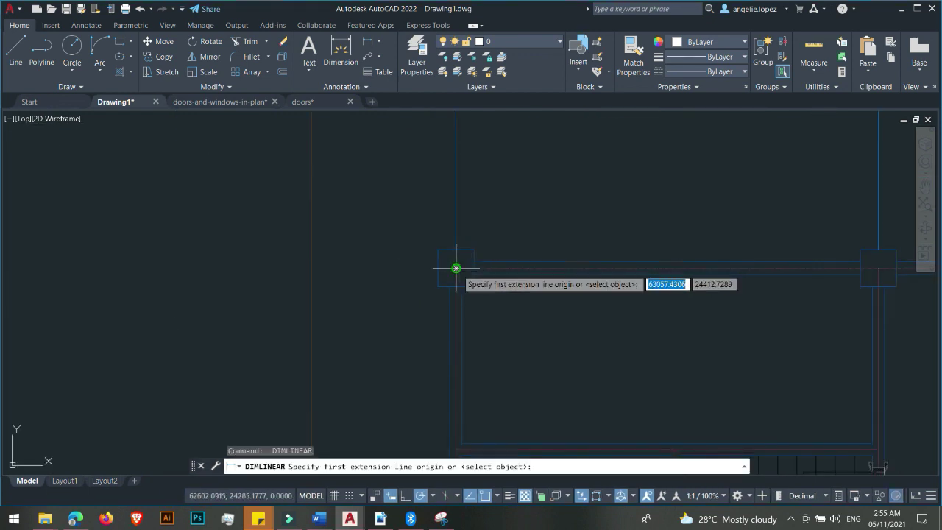
pyautogui.click(457, 270)
pyautogui.scroll(-3, 457, 270)
pyautogui.scroll(3, 471, 324)
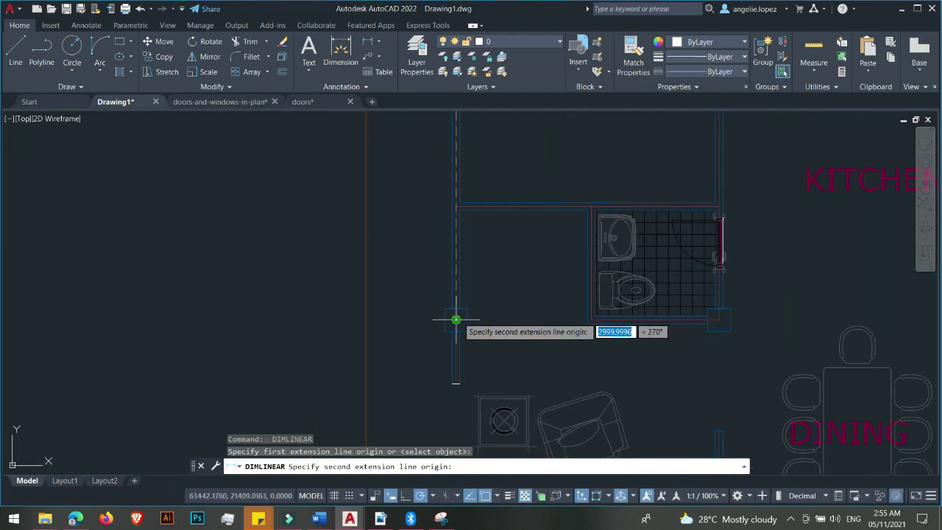
pyautogui.click(456, 319)
pyautogui.scroll(-3, 462, 313)
pyautogui.click(352, 282)
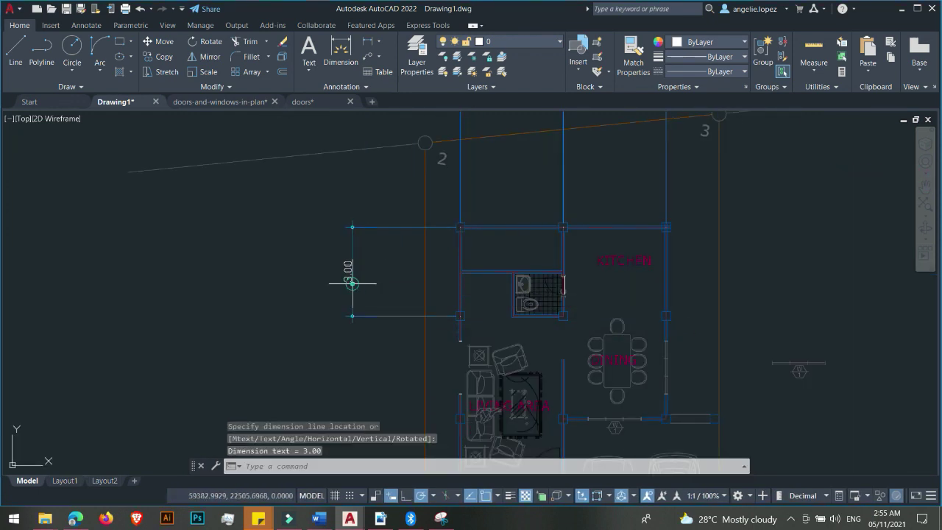
pyautogui.scroll(-2, 352, 283)
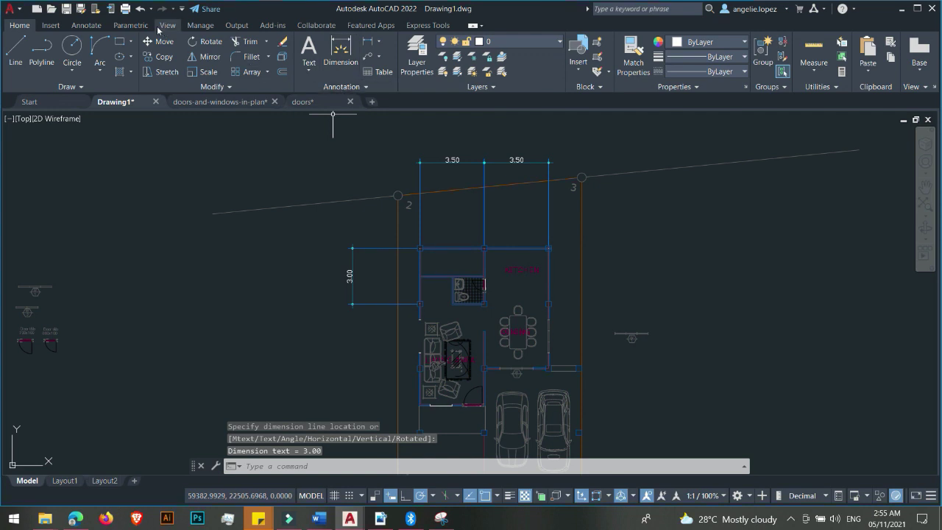
# - Continue the vertical dimension chain from the living-side wall through the remaining columns toward lot corner 1
pyautogui.click(99, 27)
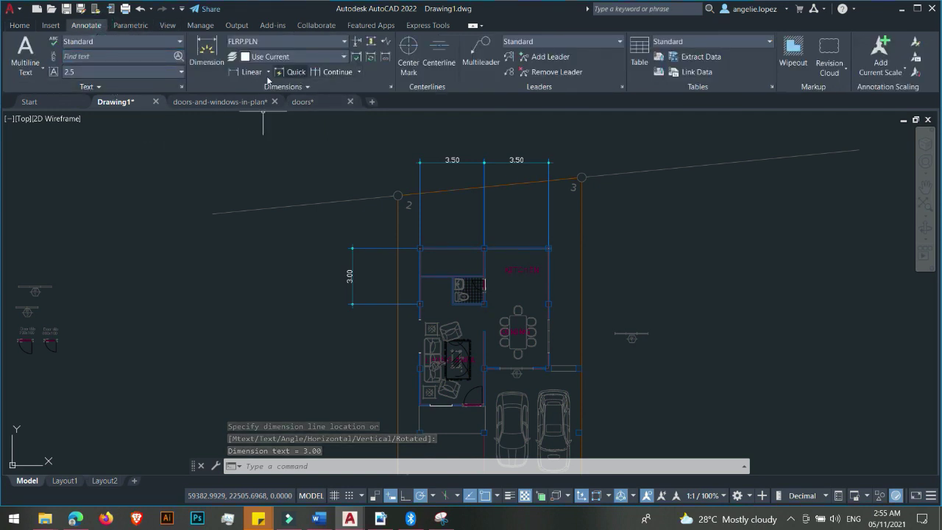
pyautogui.click(323, 74)
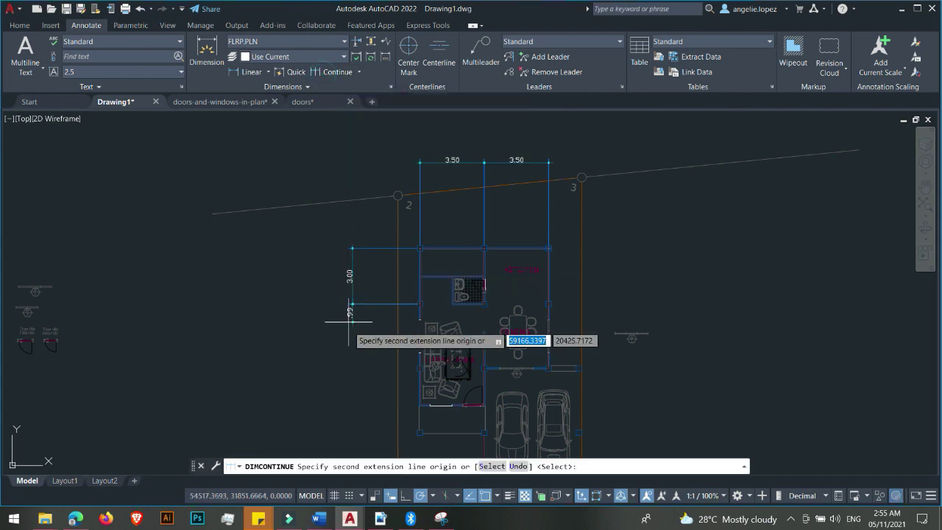
pyautogui.scroll(4, 386, 435)
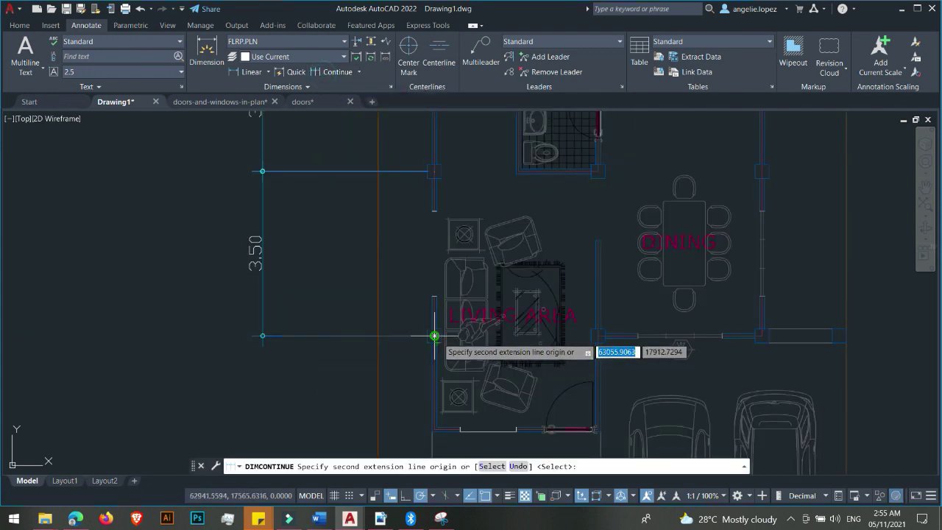
pyautogui.click(437, 336)
pyautogui.scroll(-3, 436, 337)
pyautogui.scroll(3, 437, 372)
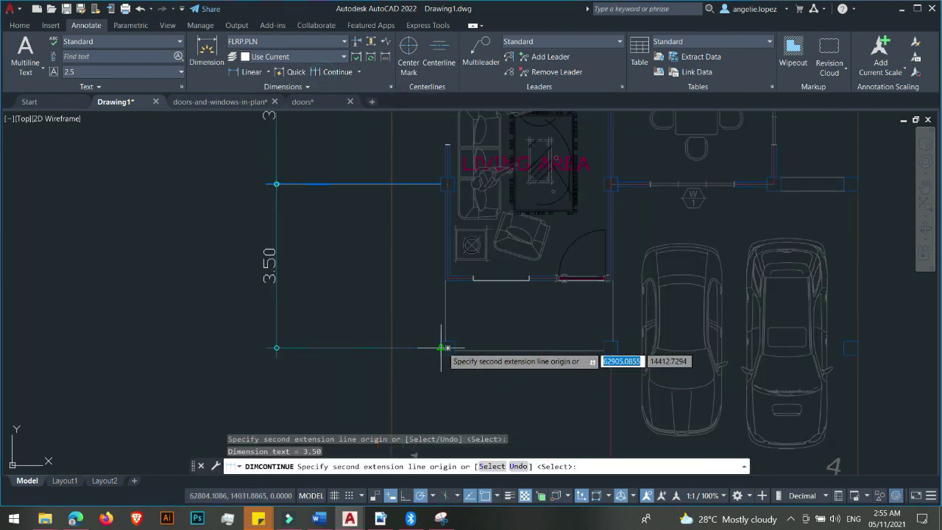
pyautogui.click(448, 347)
pyautogui.scroll(-3, 448, 347)
pyautogui.scroll(3, 420, 368)
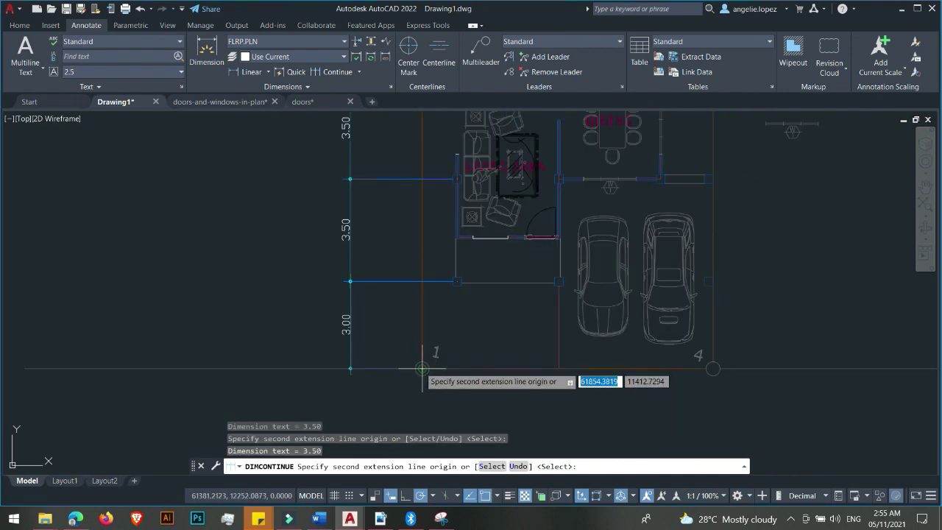
# - Try to continue the chain from lot corner 1 back to the rear corner column, and undo all the continued dimensions
pyautogui.scroll(-3, 420, 367)
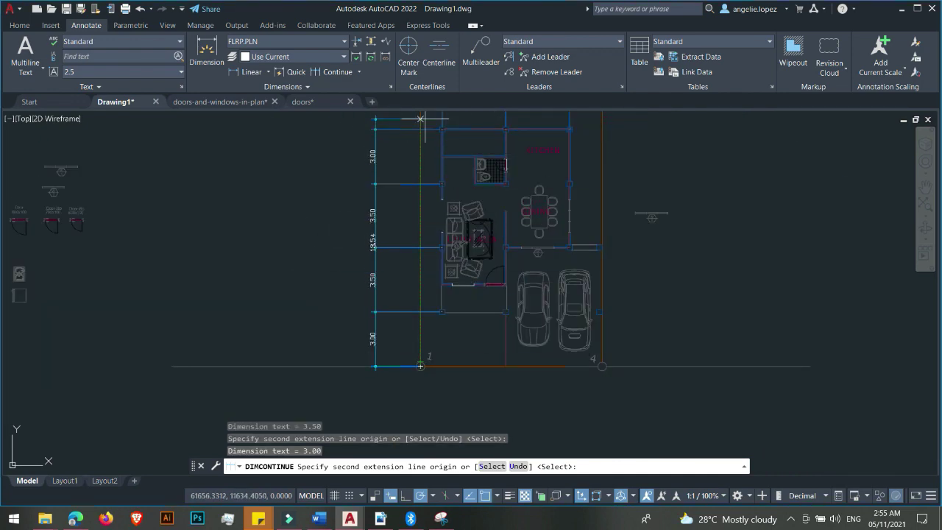
pyautogui.scroll(3, 448, 131)
pyautogui.click(448, 131)
pyautogui.scroll(-2, 366, 173)
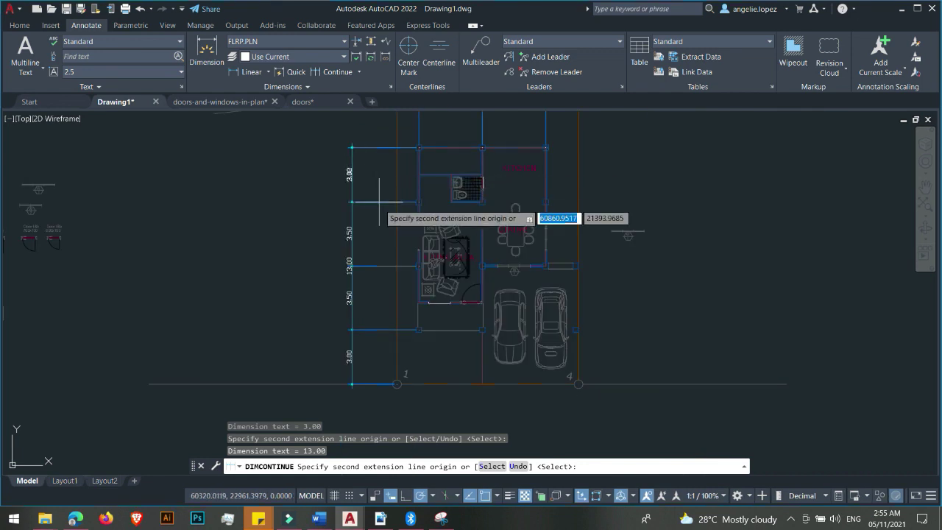
pyautogui.press('Escape')
pyautogui.hotkey('ctrl', 'z')
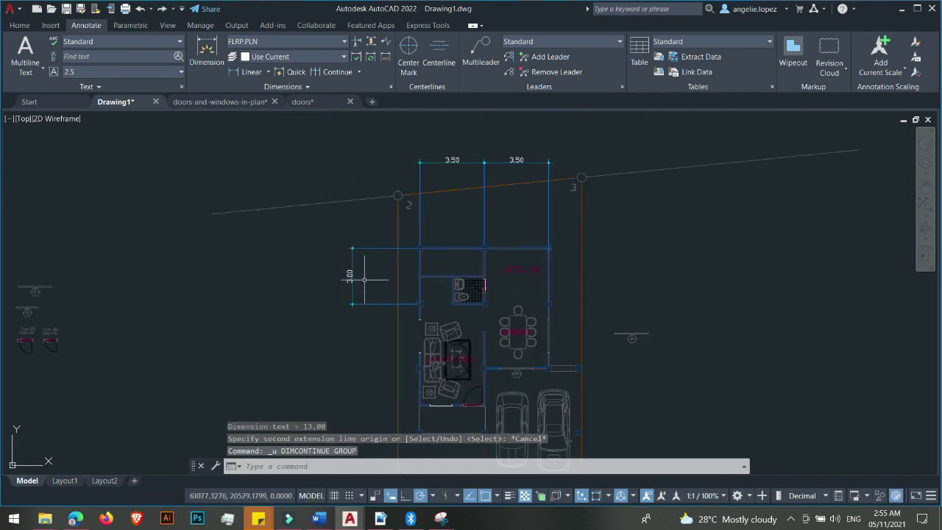
# - Add a vertical linear dimension from the kitchen's rear corner column to the next column along its side wall, placed outside the lot line
pyautogui.moveTo(388, 272); pyautogui.dragTo(307, 261, button='middle')
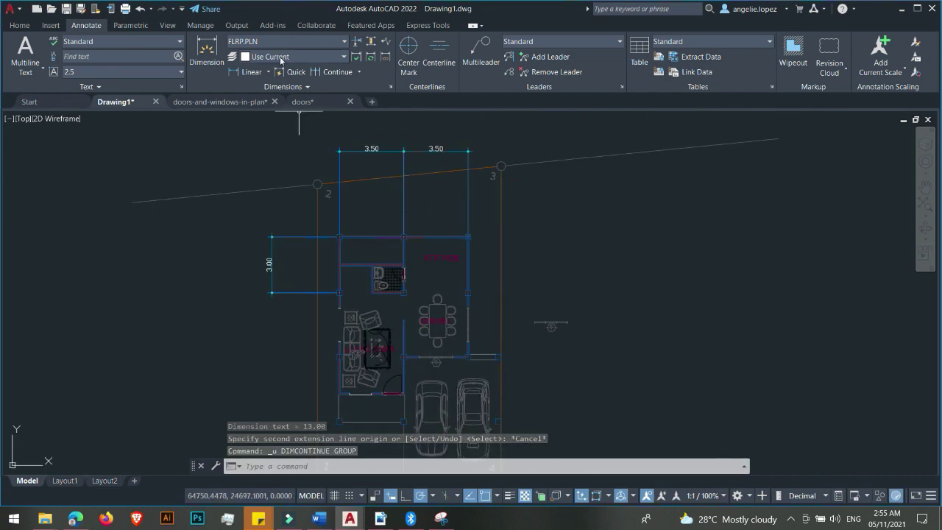
pyautogui.click(253, 73)
pyautogui.scroll(6, 475, 246)
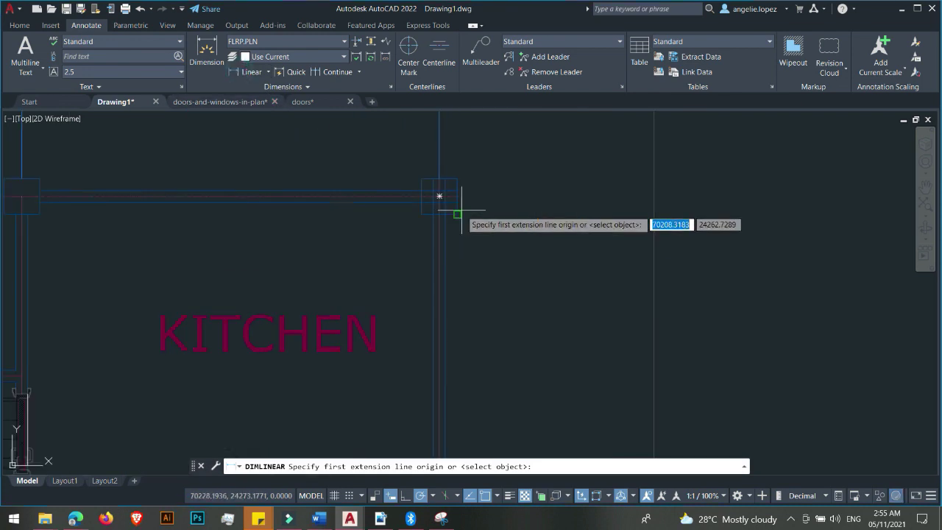
pyautogui.click(440, 195)
pyautogui.scroll(-3, 440, 196)
pyautogui.scroll(3, 458, 309)
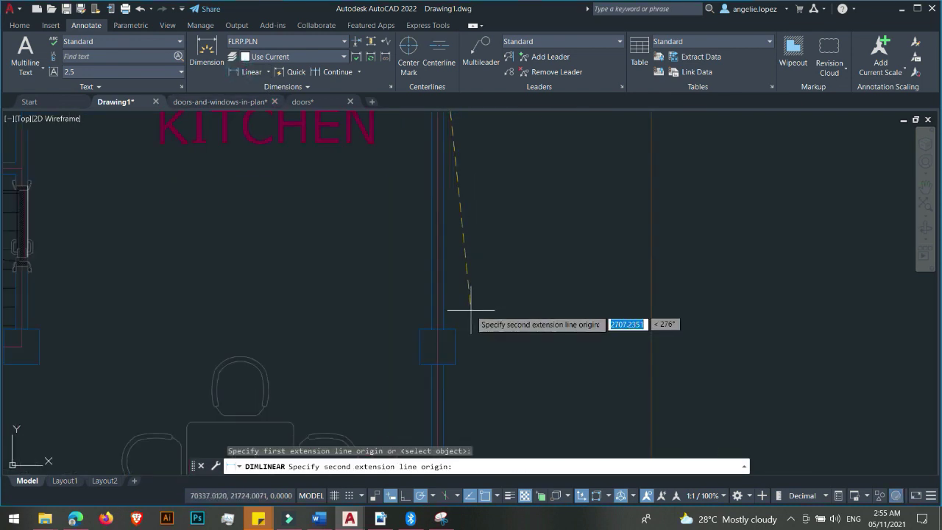
pyautogui.click(438, 343)
pyautogui.scroll(-5, 438, 343)
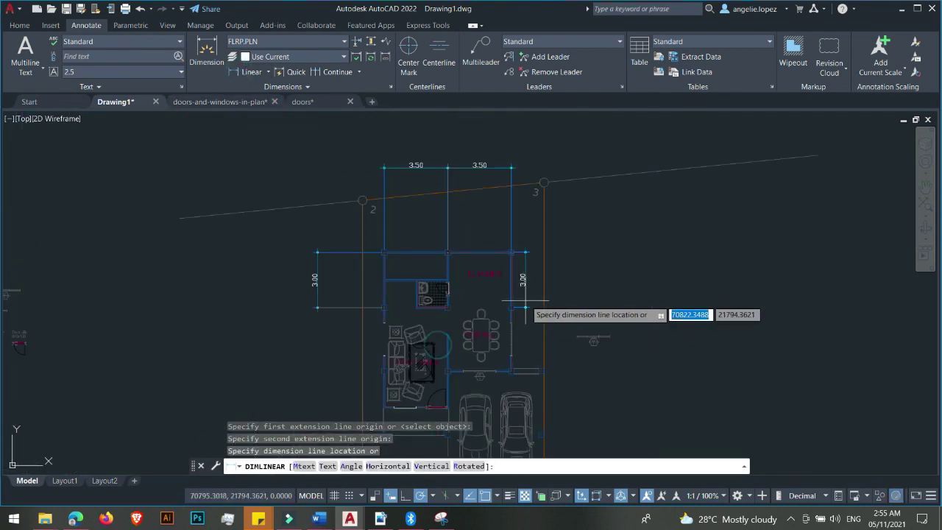
pyautogui.click(585, 307)
# - Continue the kitchen-side vertical dimension chain through the two carport columns to lot corner 4
pyautogui.click(341, 74)
pyautogui.scroll(5, 551, 400)
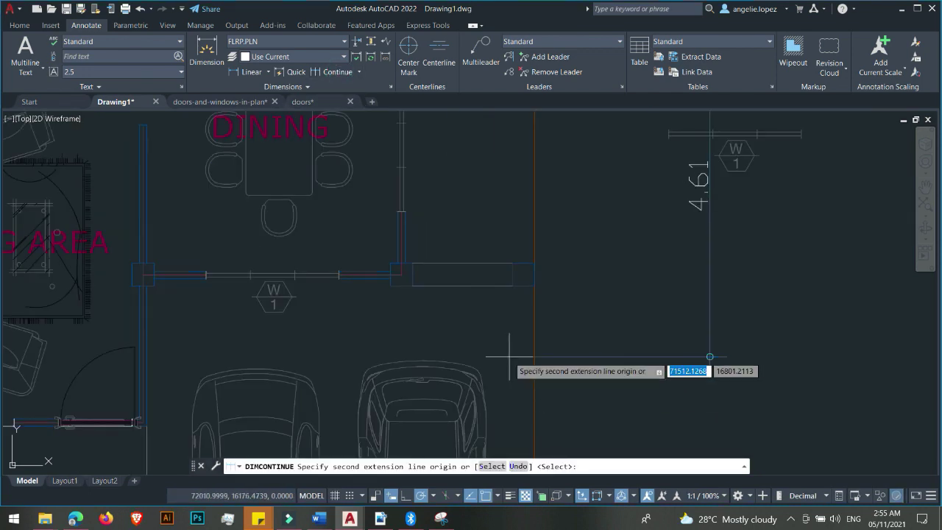
pyautogui.click(522, 273)
pyautogui.scroll(-5, 610, 273)
pyautogui.scroll(4, 557, 273)
pyautogui.click(490, 320)
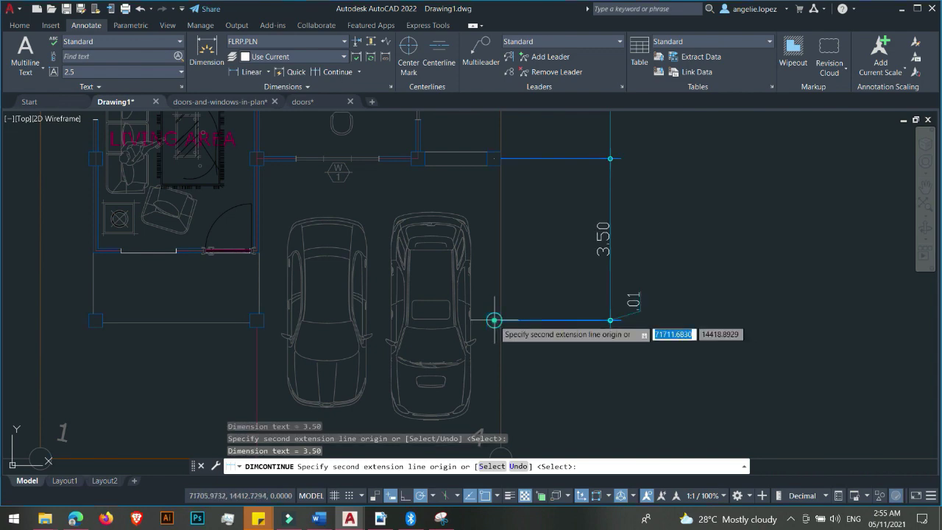
pyautogui.scroll(-3, 511, 385)
pyautogui.scroll(4, 496, 396)
pyautogui.click(496, 396)
pyautogui.scroll(-4, 714, 361)
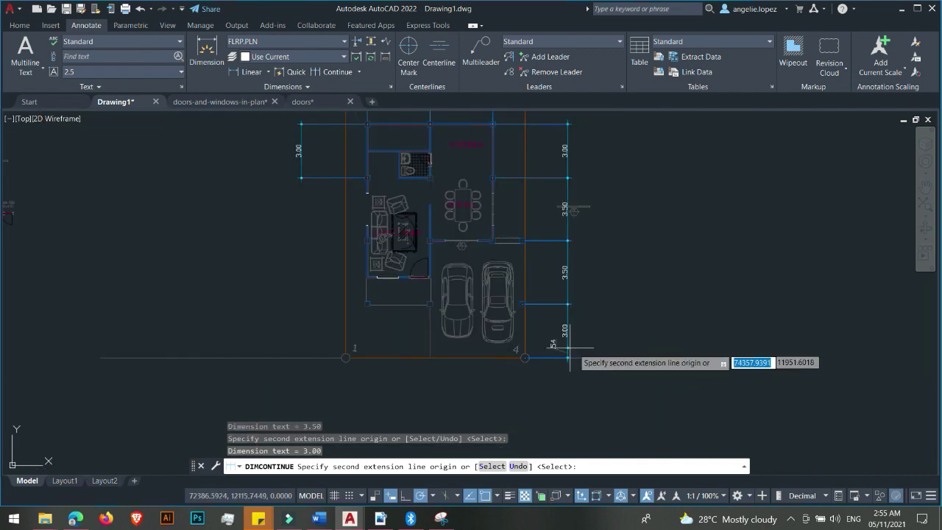
pyautogui.press('Escape')
# - Add an overall vertical linear dimension from the kitchen's rear corner column to lot corner 4, outside the dimension chain
pyautogui.moveTo(599, 337); pyautogui.dragTo(592, 324, button='middle')
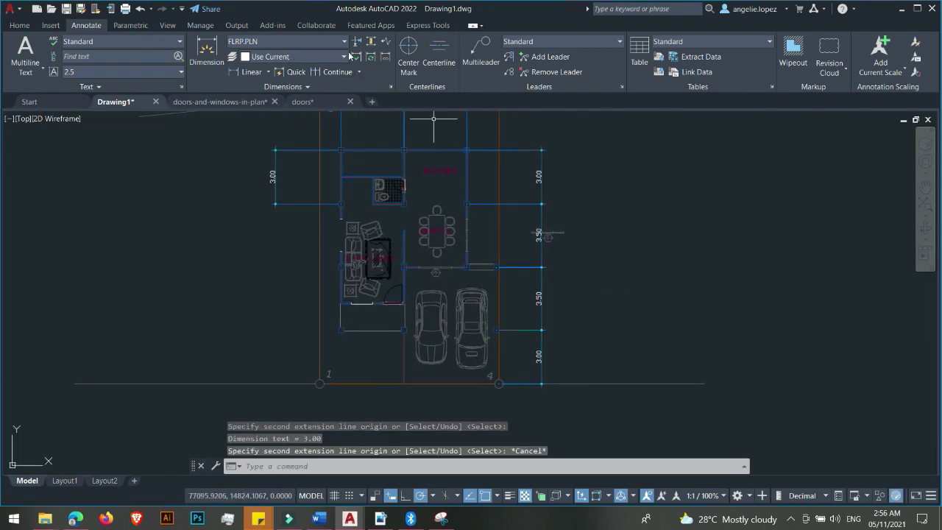
pyautogui.click(254, 71)
pyautogui.scroll(8, 477, 147)
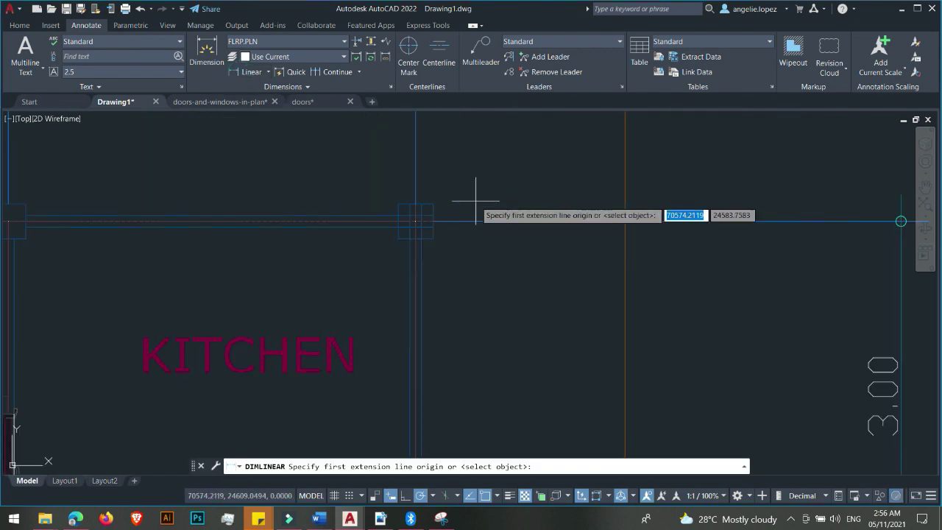
pyautogui.click(415, 221)
pyautogui.scroll(-6, 416, 221)
pyautogui.scroll(6, 486, 368)
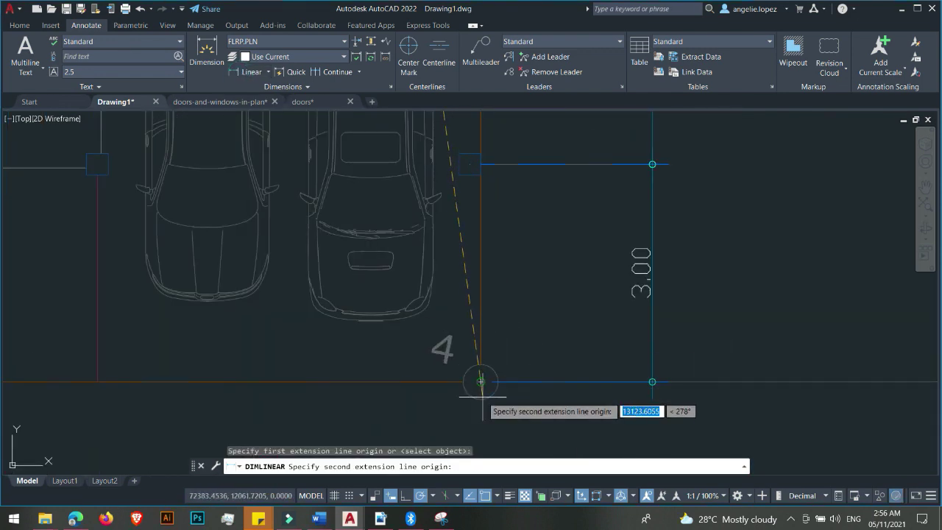
pyautogui.click(481, 382)
pyautogui.scroll(-4, 480, 381)
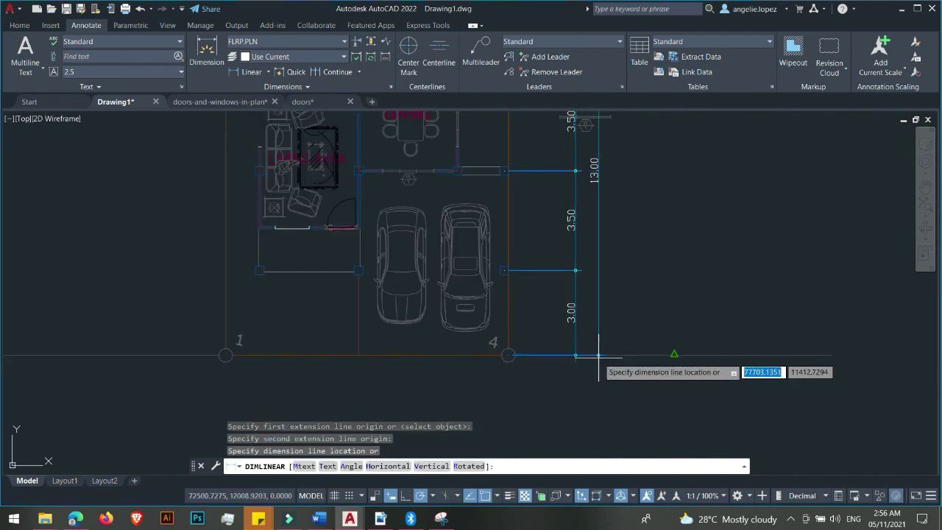
pyautogui.click(598, 357)
# - Move the overall vertical dimension line closer to the kitchen-side dimension chain
pyautogui.scroll(-3, 599, 358)
pyautogui.scroll(1, 604, 257)
pyautogui.click(615, 248)
pyautogui.click(592, 270)
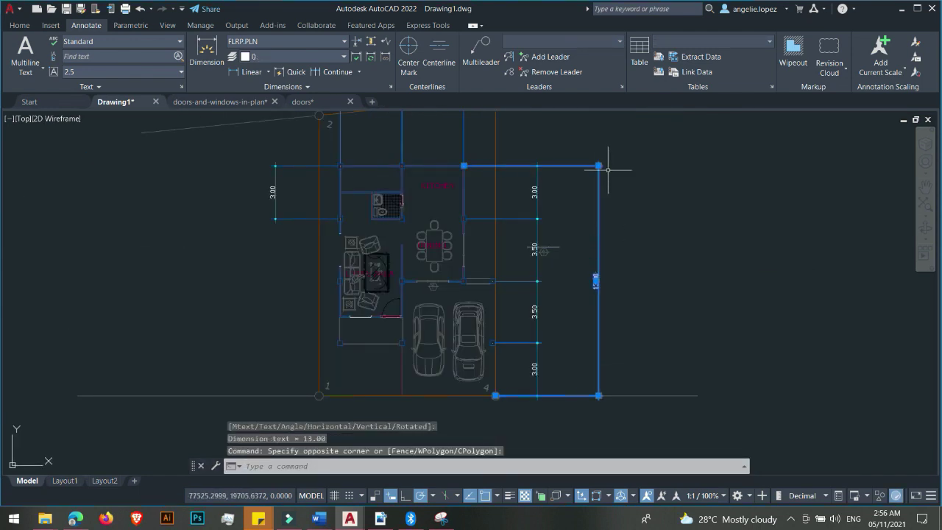
pyautogui.click(598, 165)
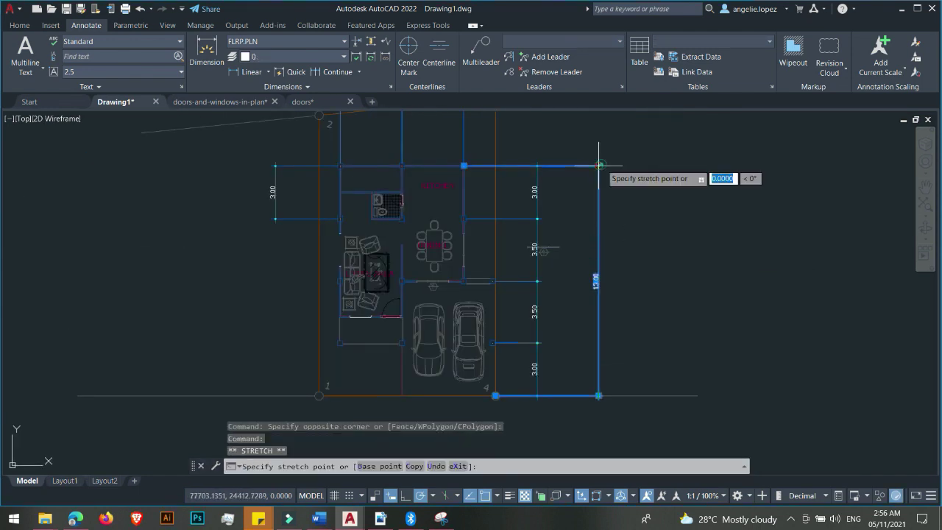
pyautogui.click(552, 164)
# - Try to erase the stray window symbol overlapping the kitchen-side dimensions together with the overall dimension, and undo the erasure
pyautogui.scroll(2, 530, 215)
pyautogui.click(510, 238)
pyautogui.click(628, 304)
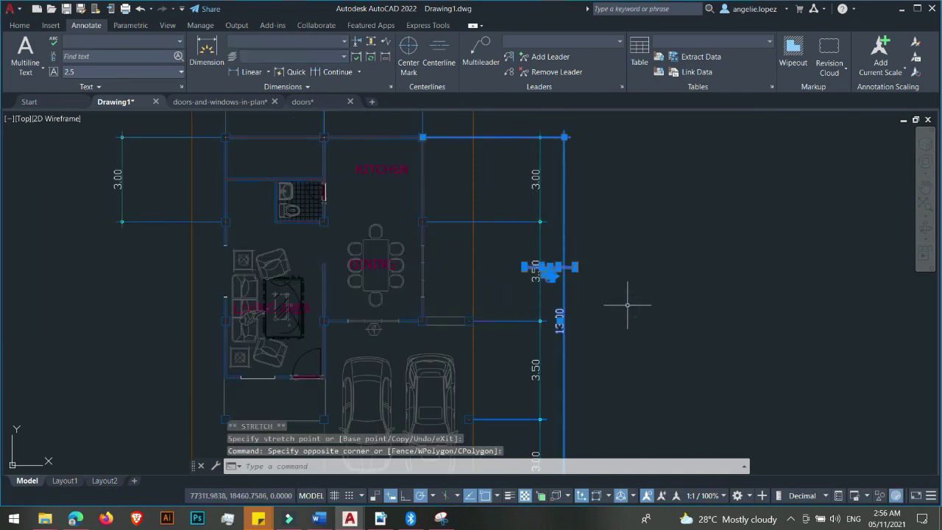
pyautogui.press('Delete')
pyautogui.hotkey('ctrl', 'z')
# - Erase only the stray window symbol and its tag overlapping the kitchen-side dimensions
pyautogui.click(494, 248)
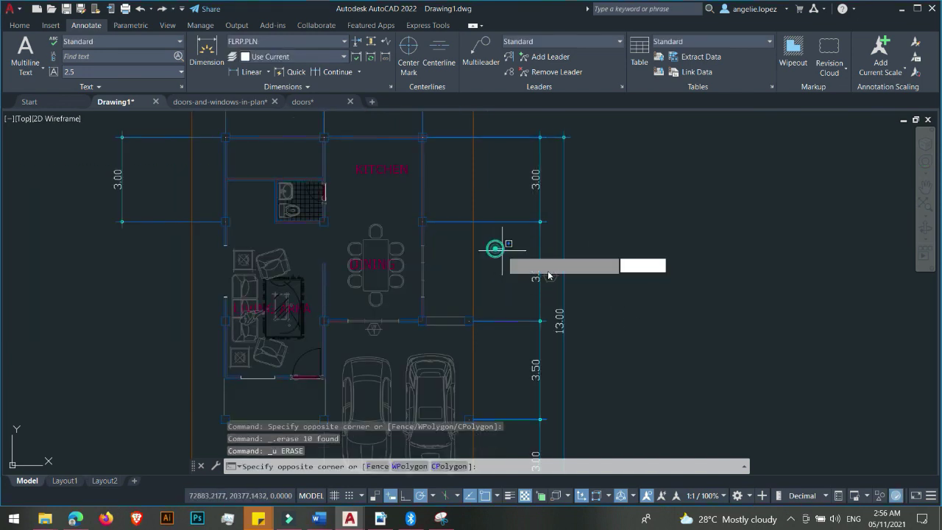
pyautogui.click(642, 300)
pyautogui.scroll(-2, 725, 288)
pyautogui.press('Delete')
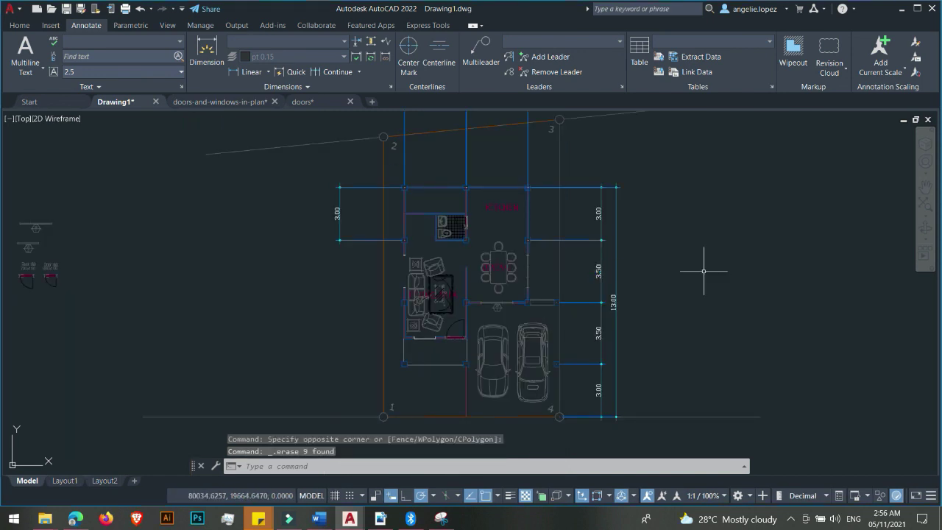
# - Add a vertical linear dimension between the second and third columns of the living-side wall, in line with the 3.00 dimension above
pyautogui.scroll(-2, 665, 263)
pyautogui.moveTo(664, 263); pyautogui.dragTo(601, 276, button='middle')
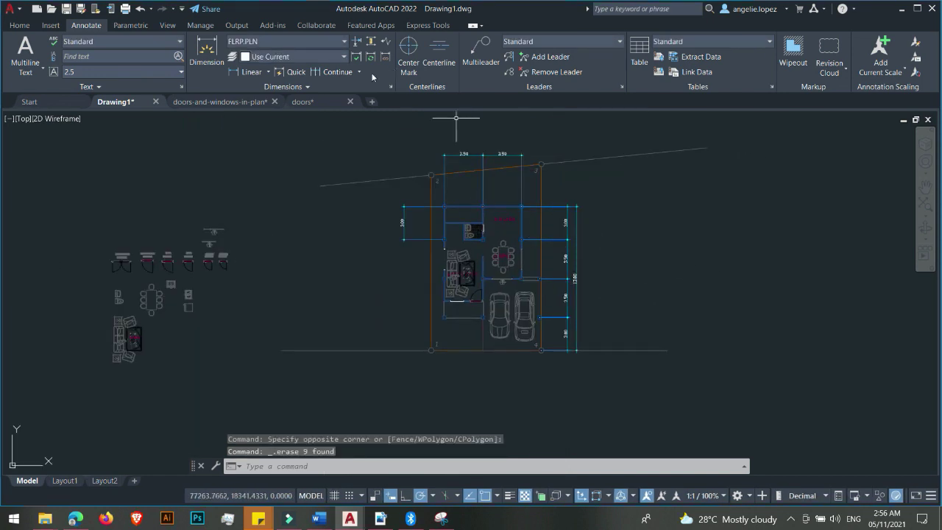
pyautogui.click(251, 71)
pyautogui.scroll(5, 515, 250)
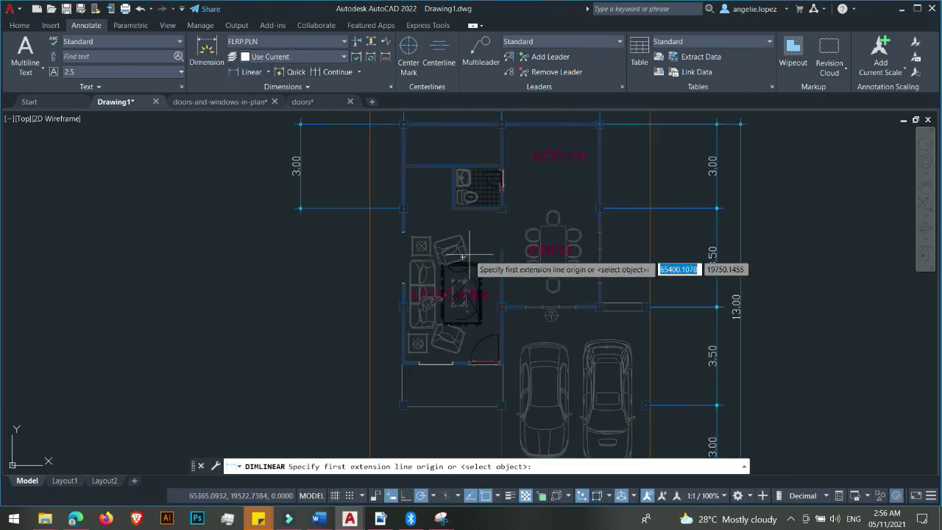
pyautogui.click(397, 202)
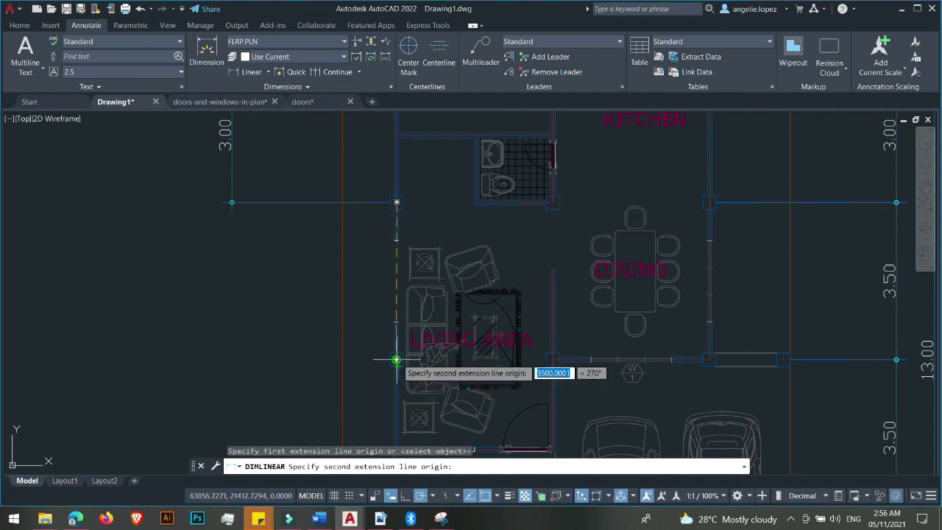
pyautogui.click(396, 360)
pyautogui.scroll(-2, 396, 359)
pyautogui.scroll(6, 221, 225)
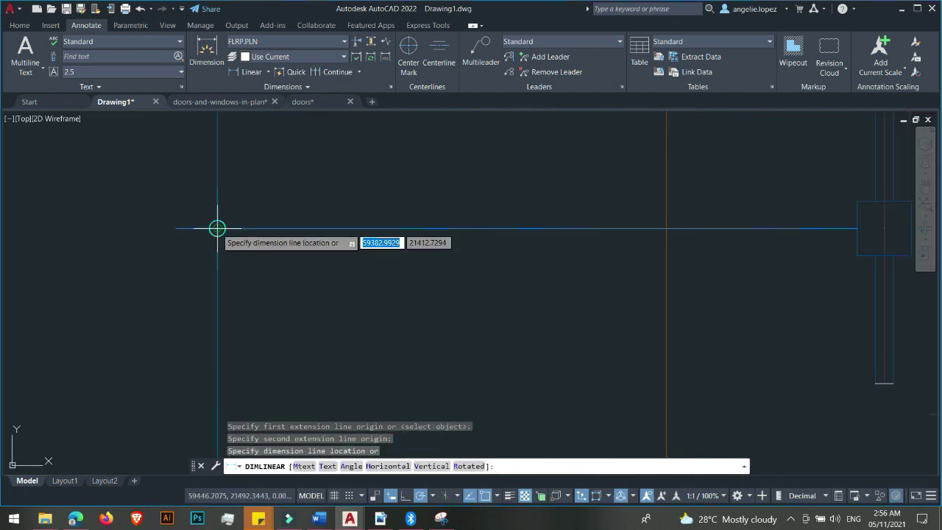
pyautogui.click(216, 228)
# - Add a vertical linear dimension from the living-side wall's third column to the porch corner column, aligned with the dimensions above
pyautogui.scroll(-3, 390, 209)
pyautogui.scroll(2, 464, 322)
pyautogui.press('Return')
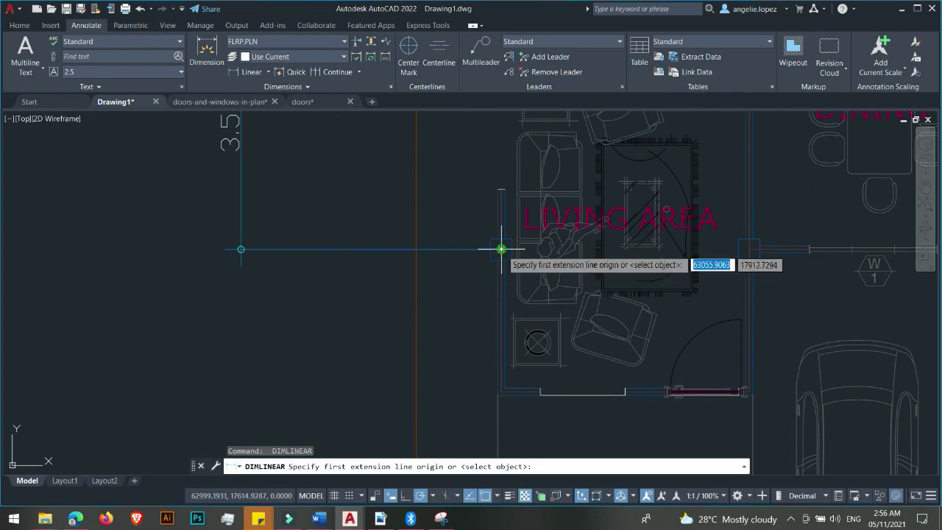
pyautogui.click(502, 249)
pyautogui.scroll(-3, 497, 295)
pyautogui.scroll(5, 505, 326)
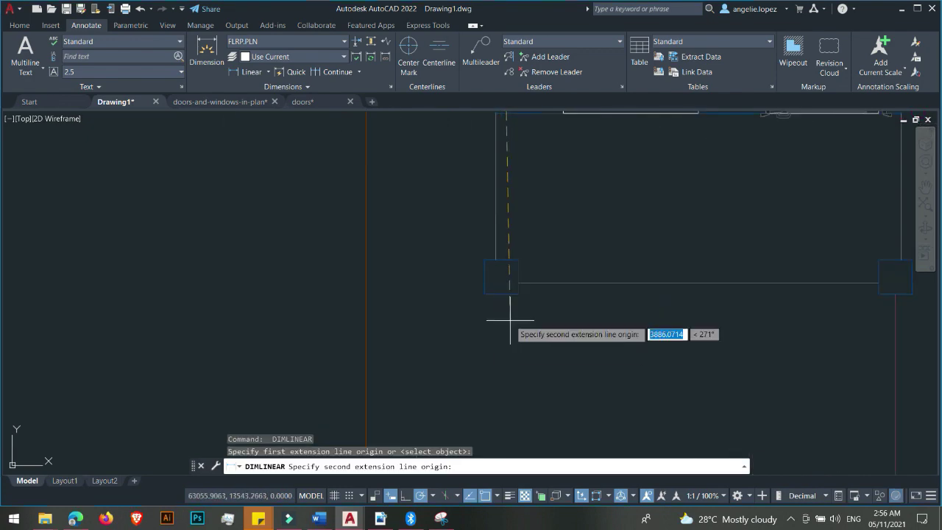
pyautogui.click(501, 278)
pyautogui.scroll(-3, 446, 238)
pyautogui.scroll(5, 379, 199)
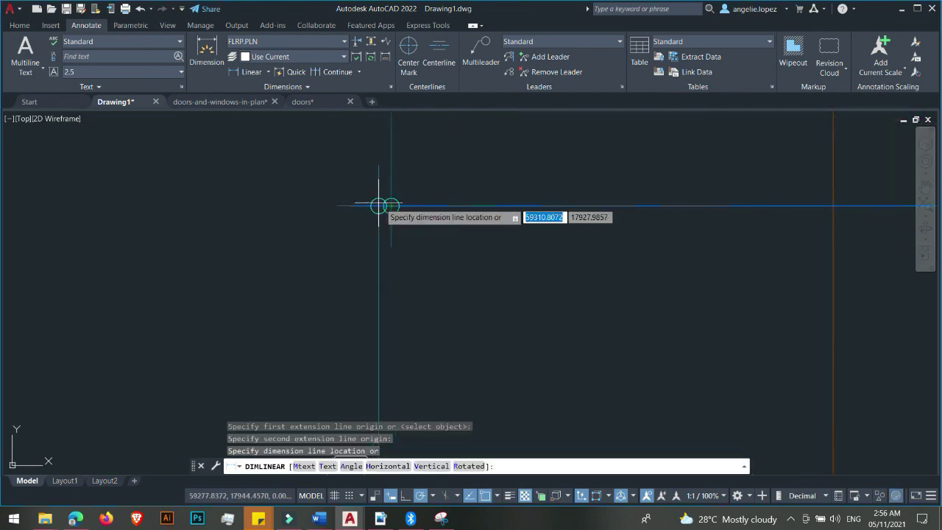
pyautogui.click(391, 205)
pyautogui.scroll(-5, 391, 205)
pyautogui.scroll(2, 474, 240)
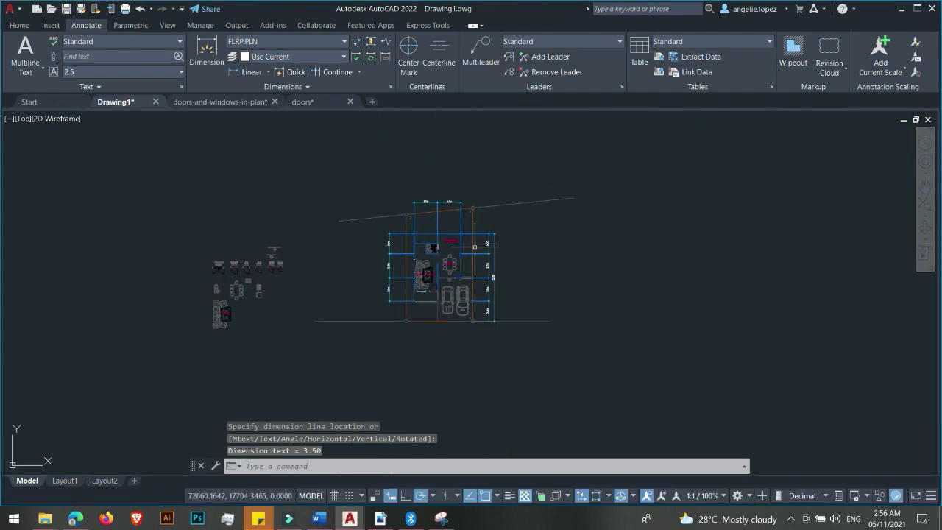
pyautogui.scroll(2, 475, 241)
pyautogui.scroll(-2, 475, 241)
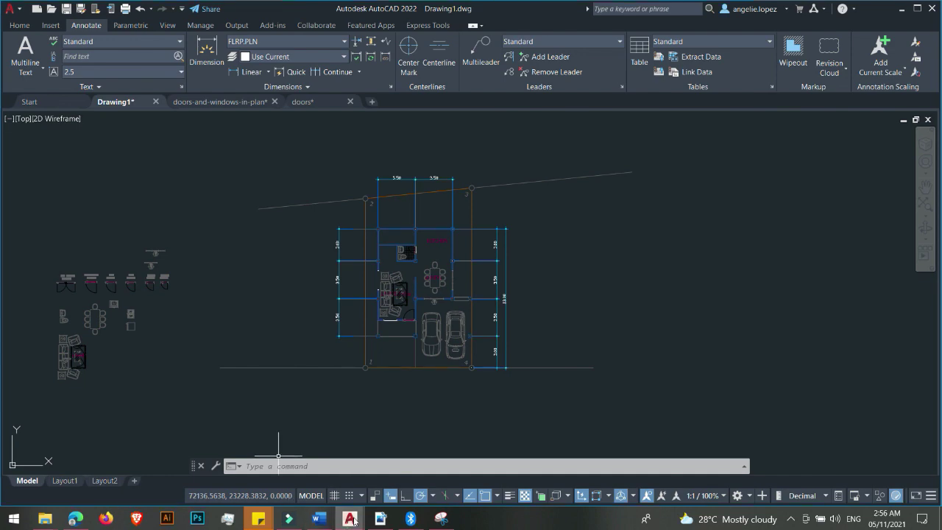
# - Switch to the FLOOR PLAN SAMPLE drawing, examine its dimension layout, and copy the selected overall rear dimension to the clipboard before deselecting it
pyautogui.moveTo(354, 521)
pyautogui.click(114, 467)
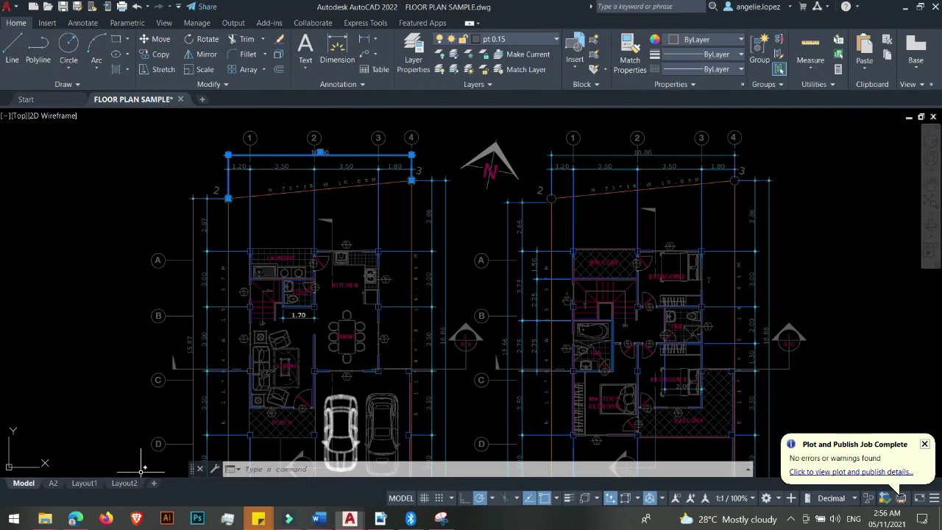
pyautogui.scroll(-4, 403, 225)
pyautogui.scroll(2, 397, 247)
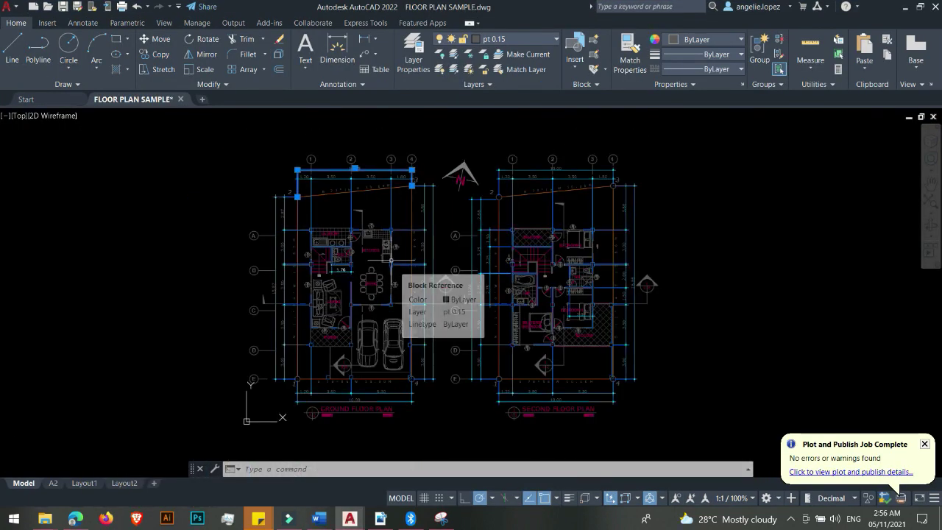
pyautogui.scroll(2, 416, 278)
pyautogui.scroll(-2, 430, 294)
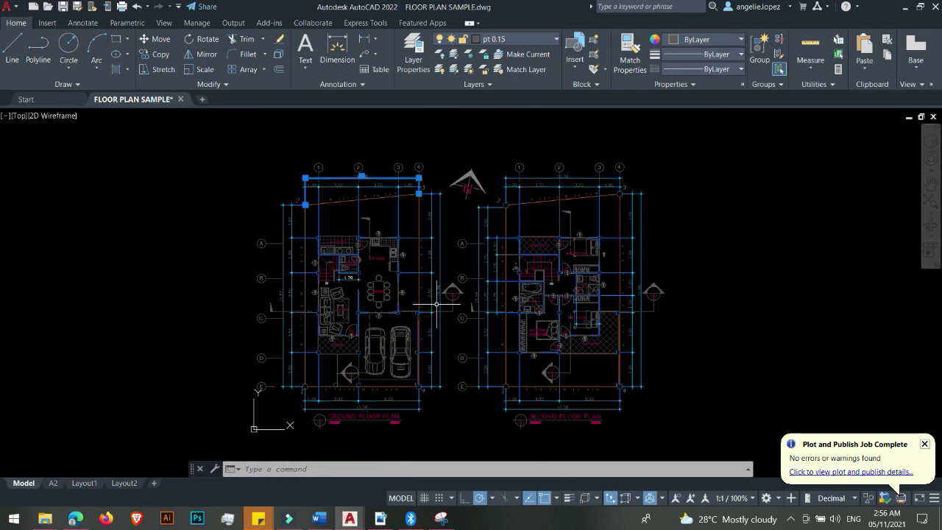
pyautogui.hotkey('ctrl', 'c')
pyautogui.press('Escape')
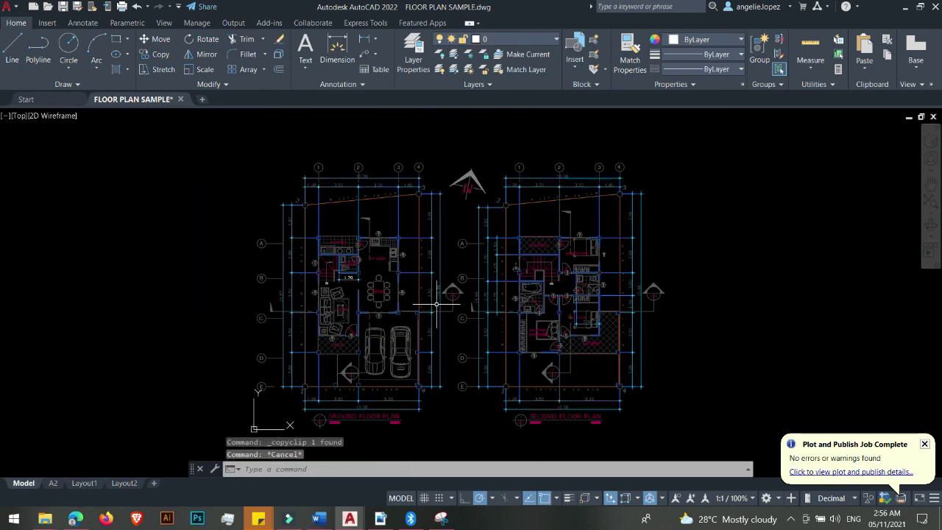